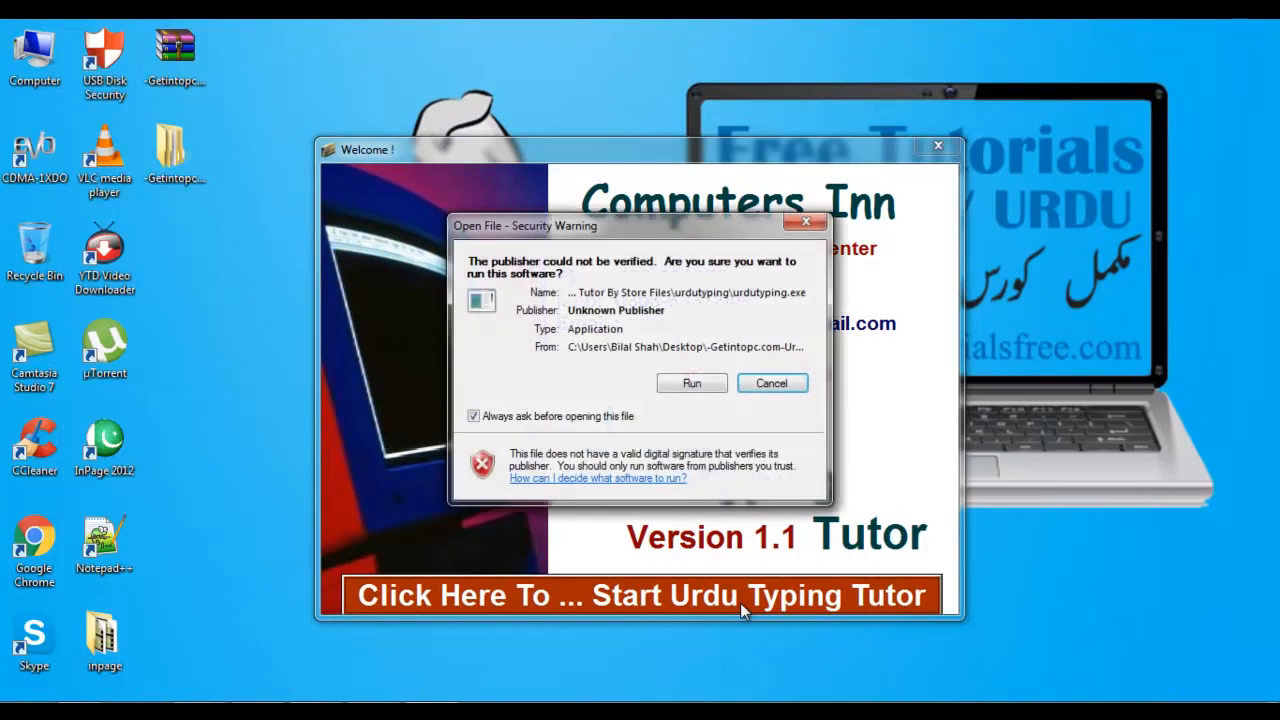
Step: Allow urdutyping.exe from the unknown publisher to run despite the security warning
click(689, 383)
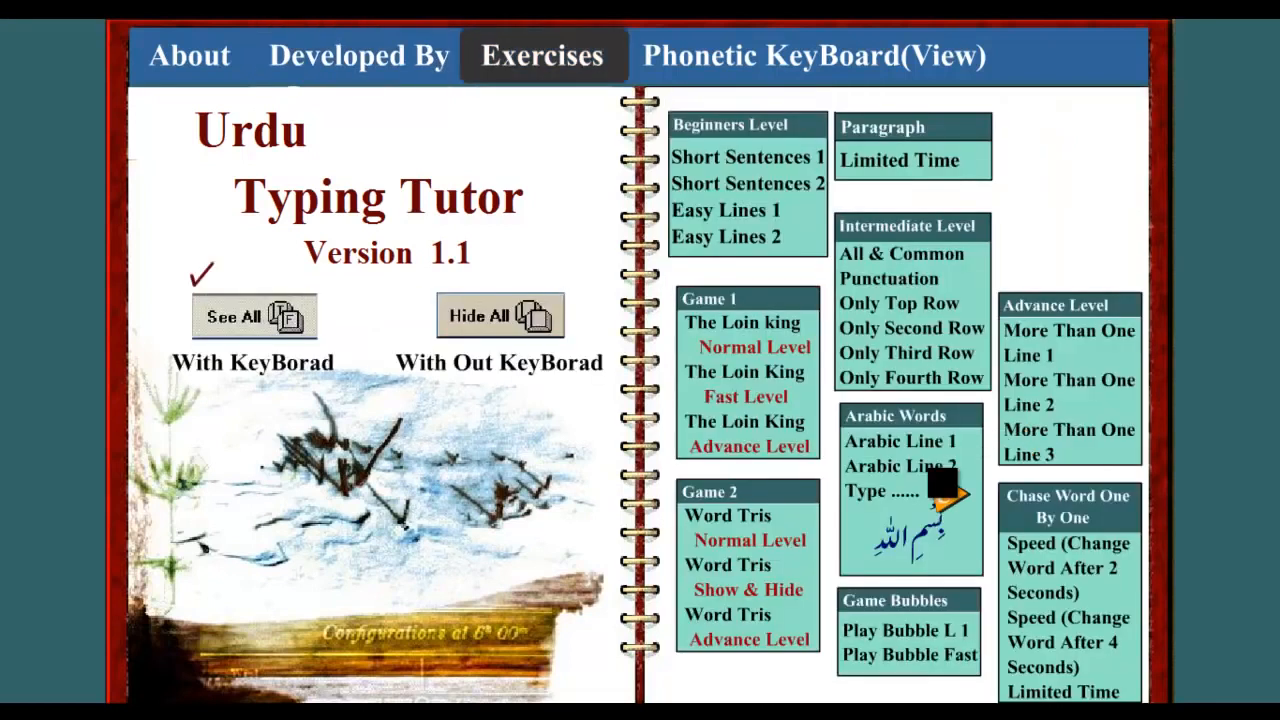
Step: View the tutor's About page and the phonetic keyboard layout, closing the layout window when done
click(230, 80)
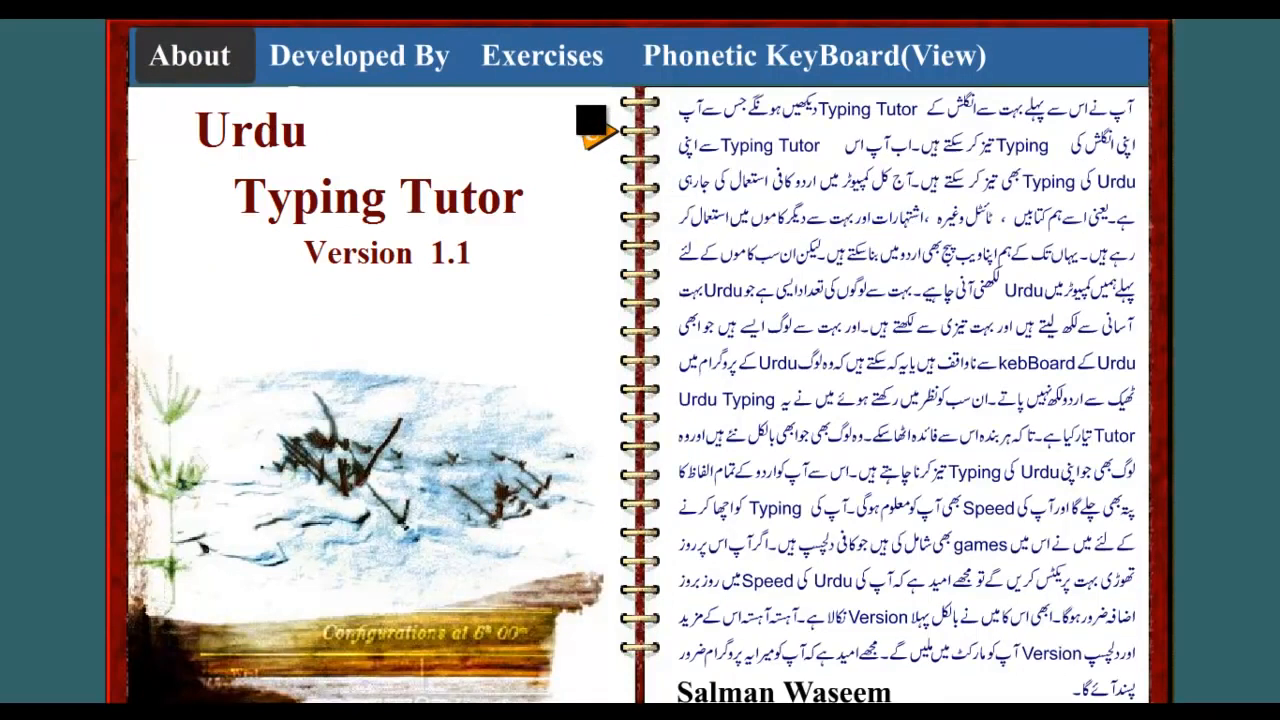
click(752, 74)
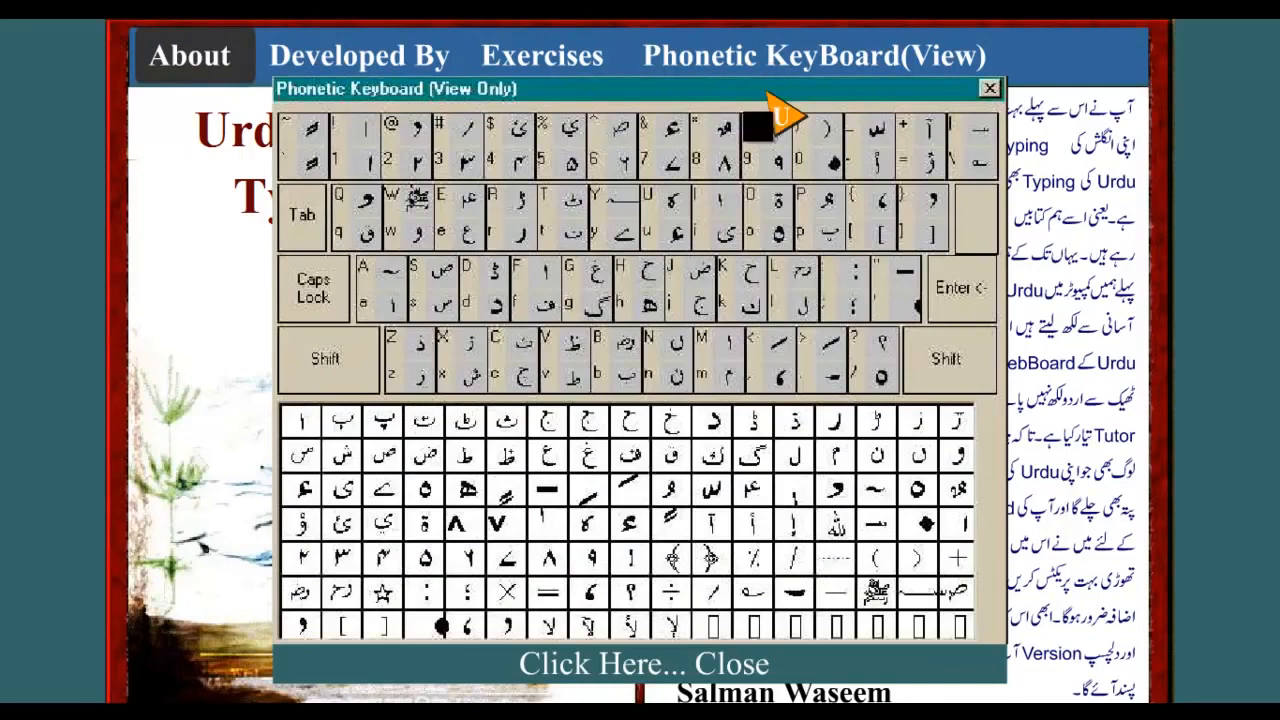
click(988, 89)
Step: Start the Beginners Level exercise for the sentence "پاکستان ہمارا وطن ہے۔" and enter its first word "پاکستان"
click(568, 74)
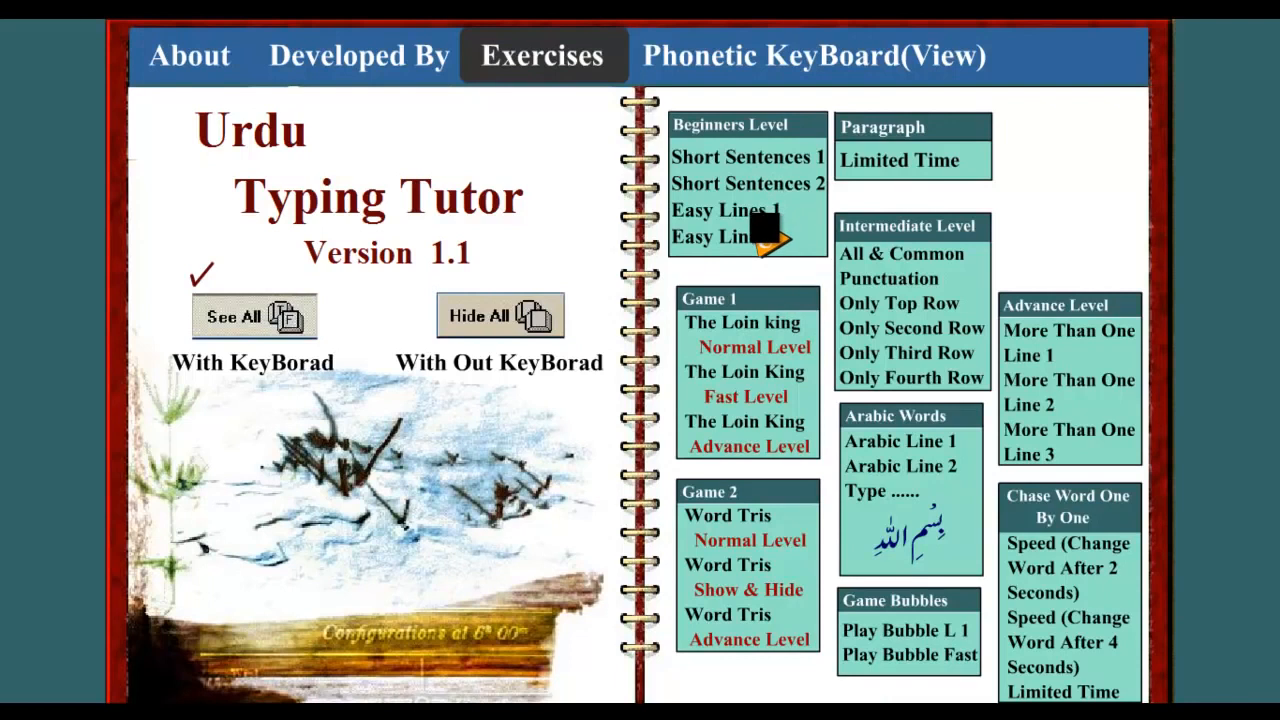
click(765, 238)
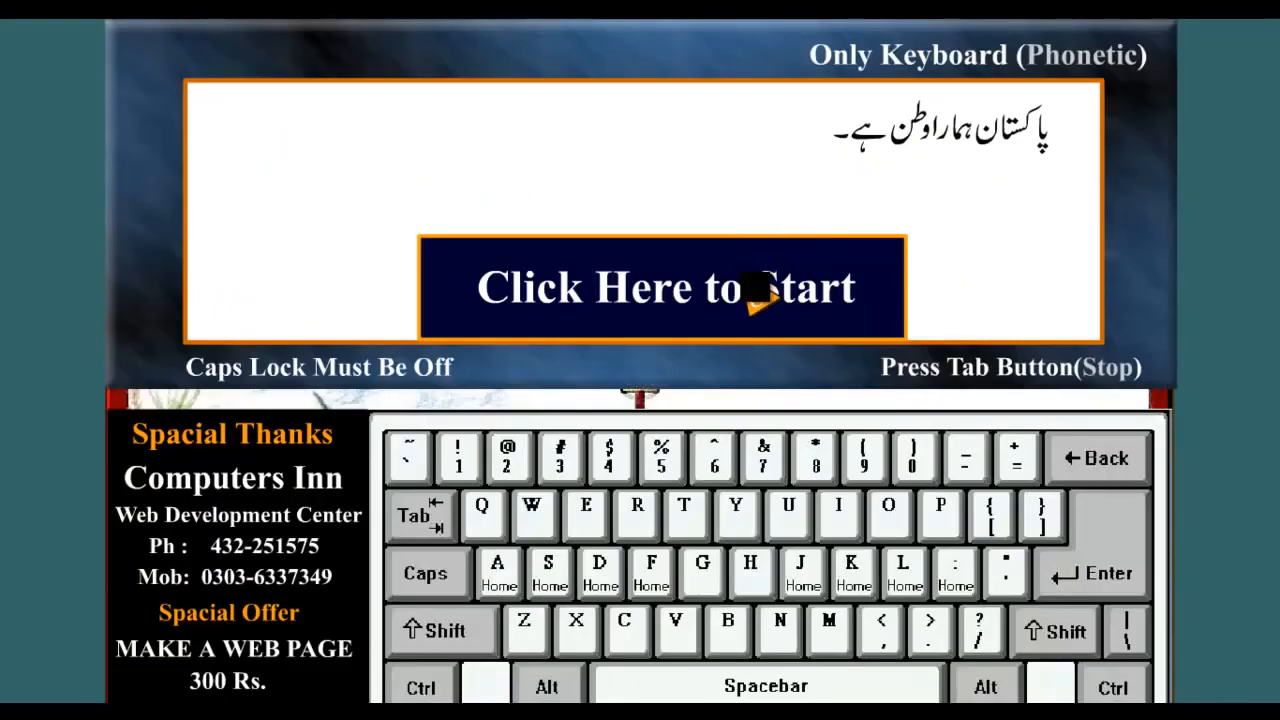
click(745, 320)
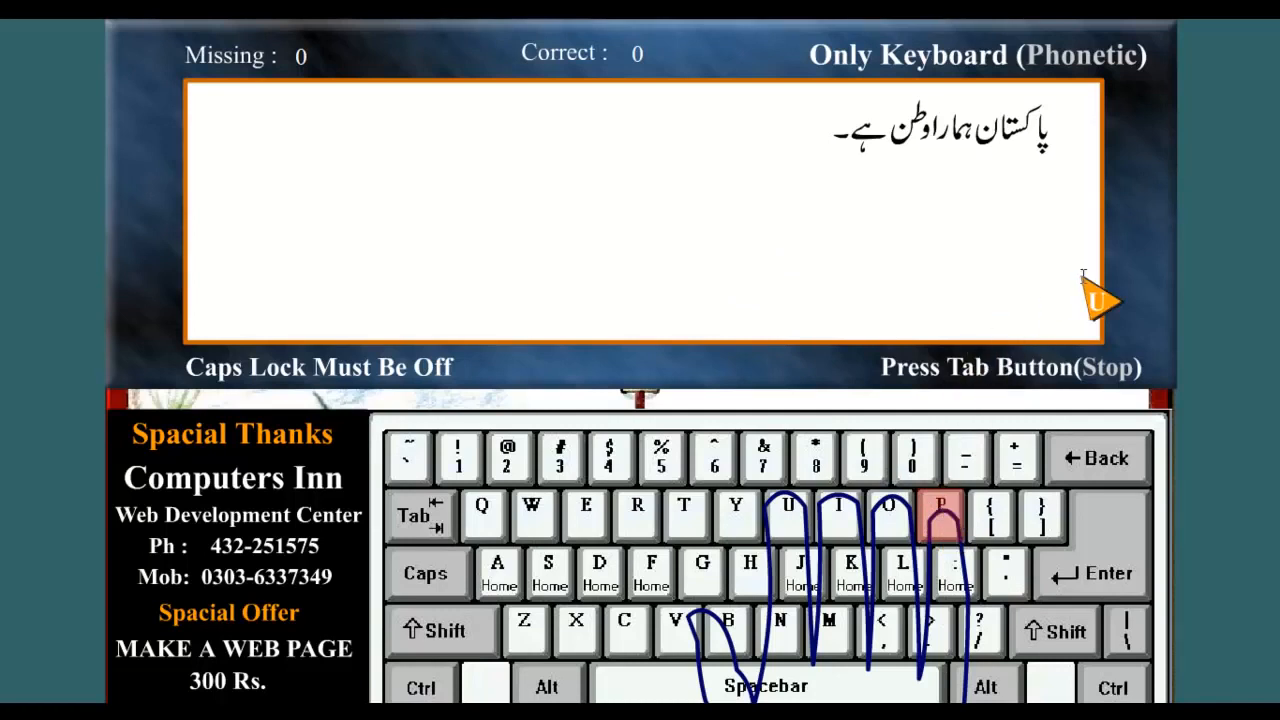
text(p)
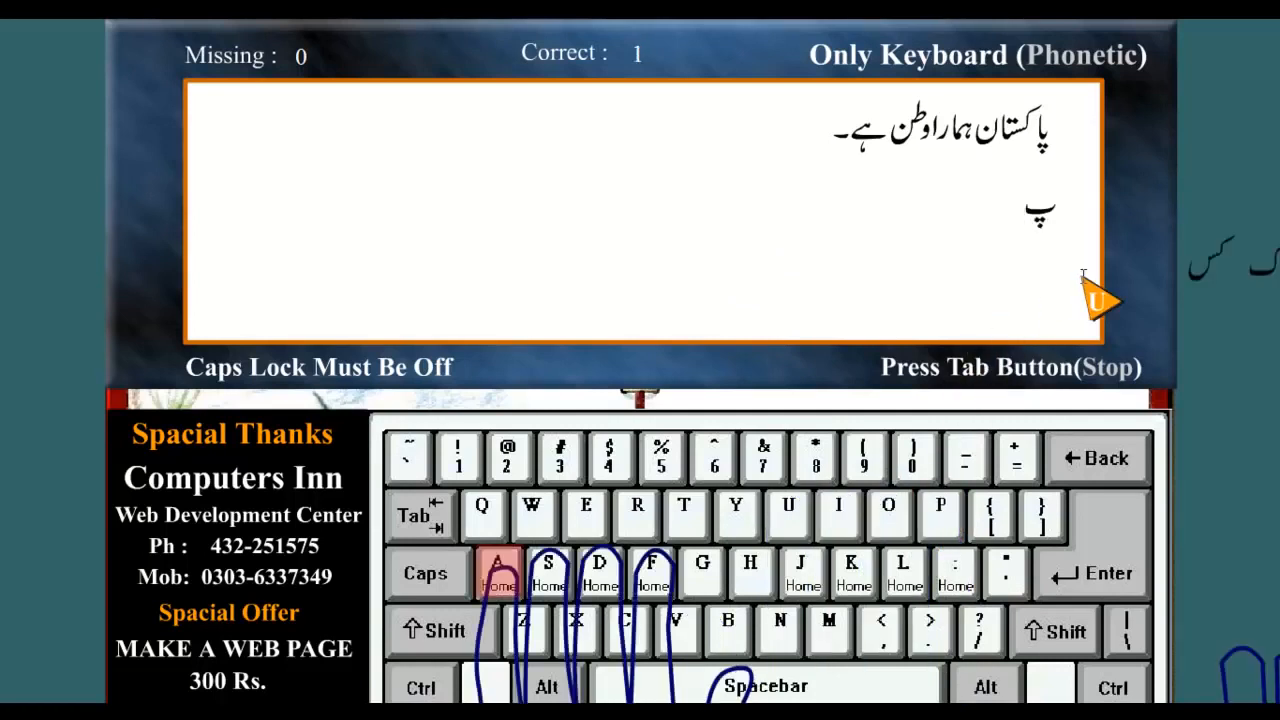
text(aks)
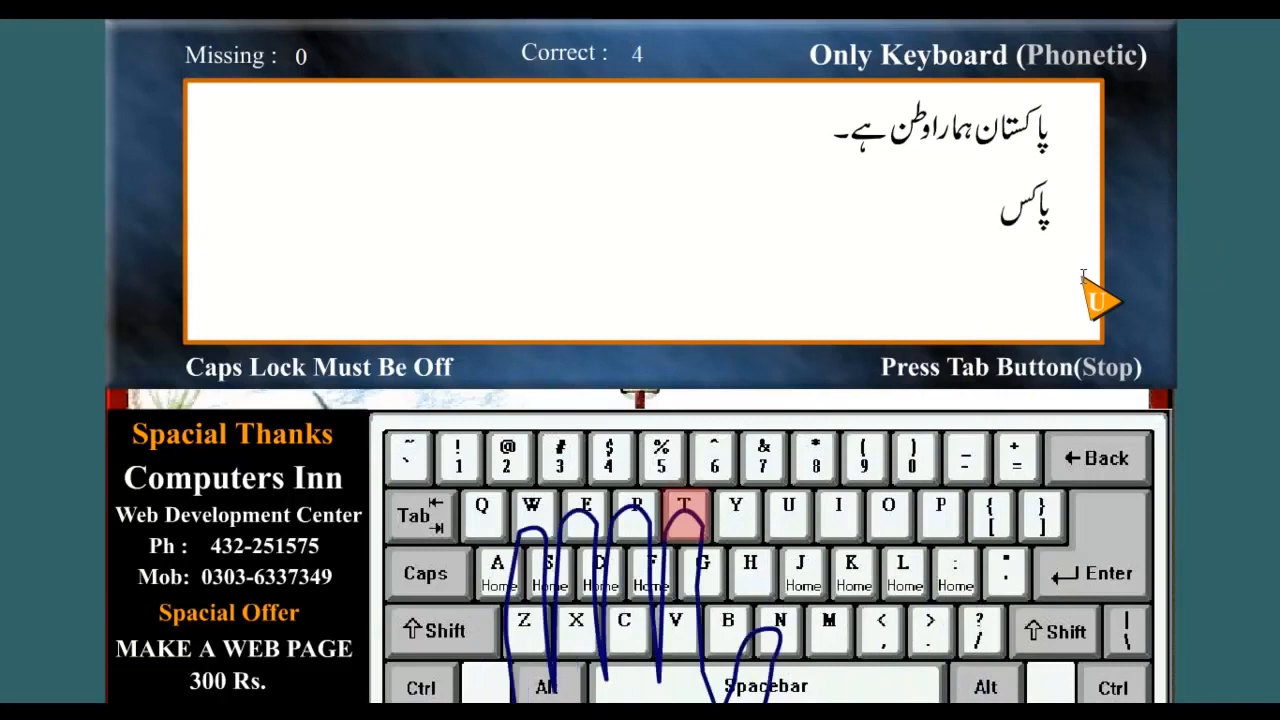
text(tan)
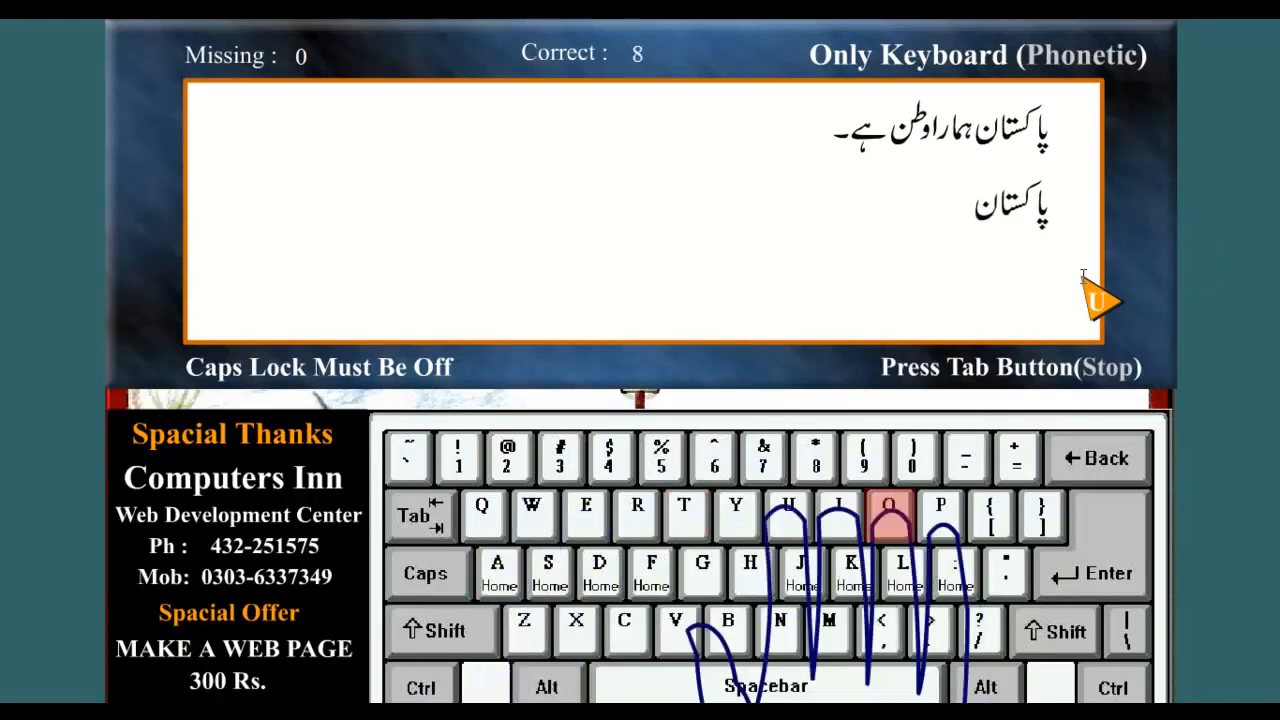
Step: Complete the exercise sentence with "ہمارا وطن ہے۔" and return to the main page
text( om)
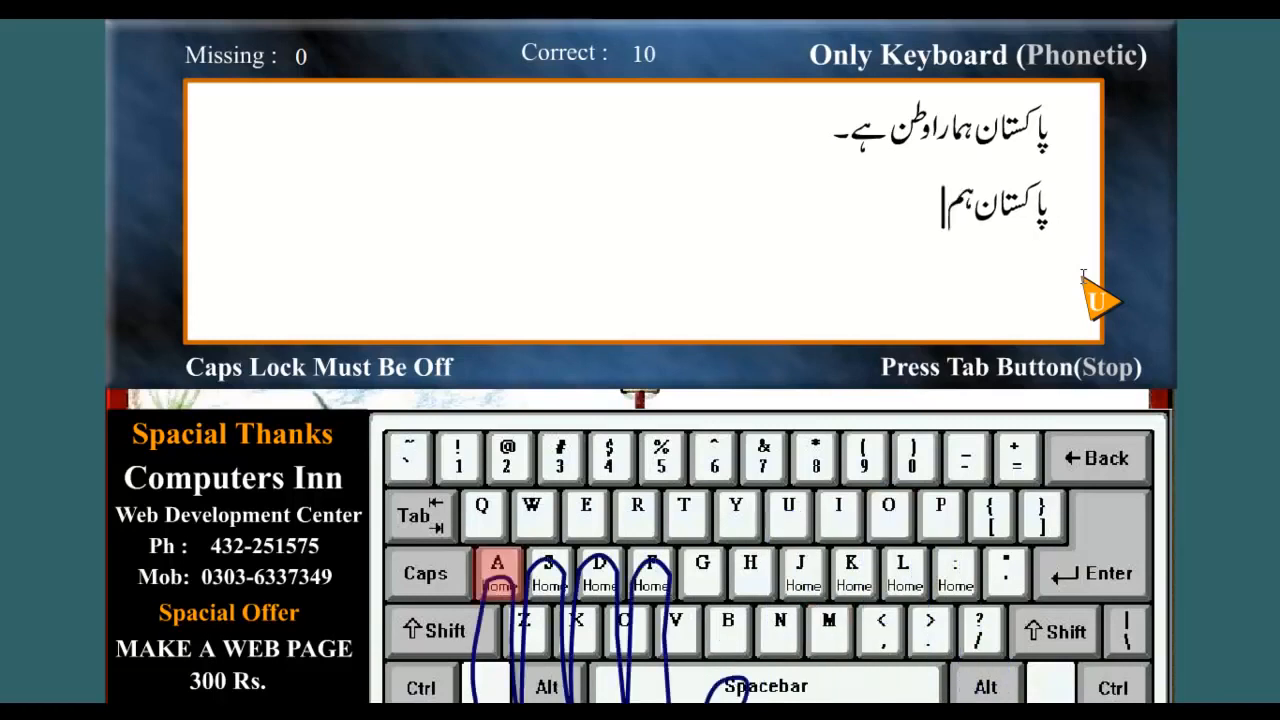
text(a)
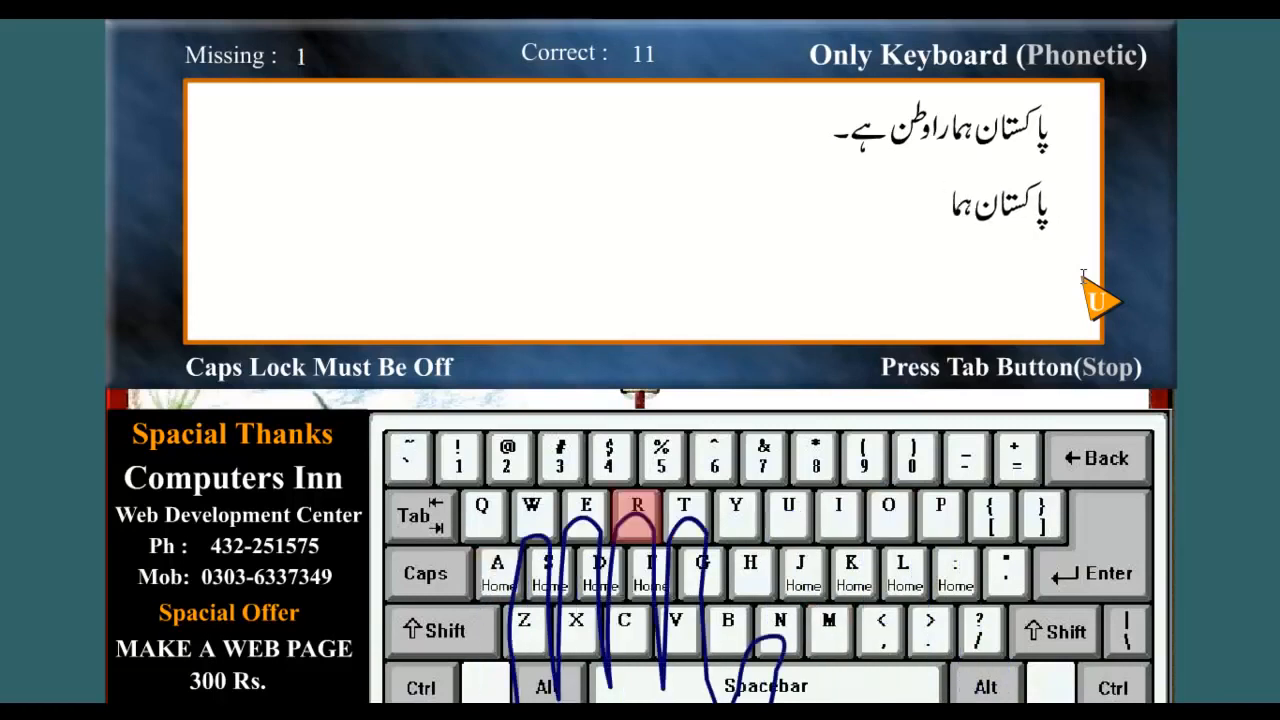
text(ra)
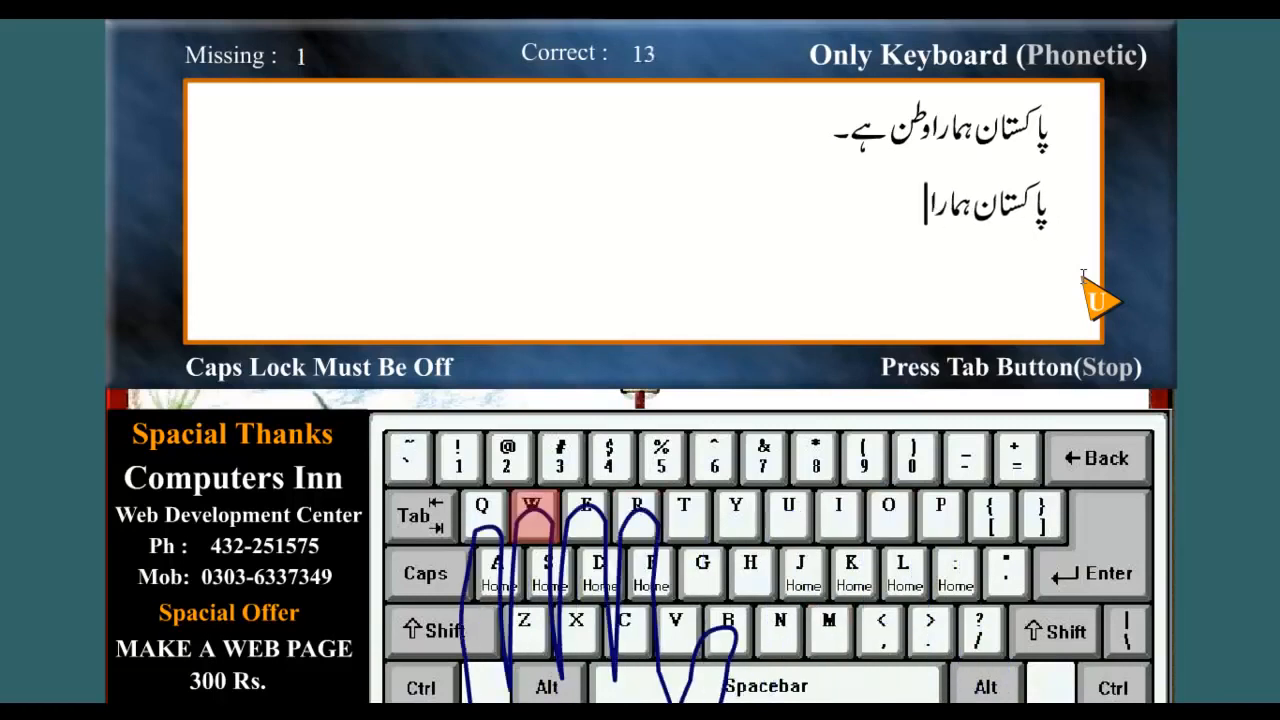
text(w)
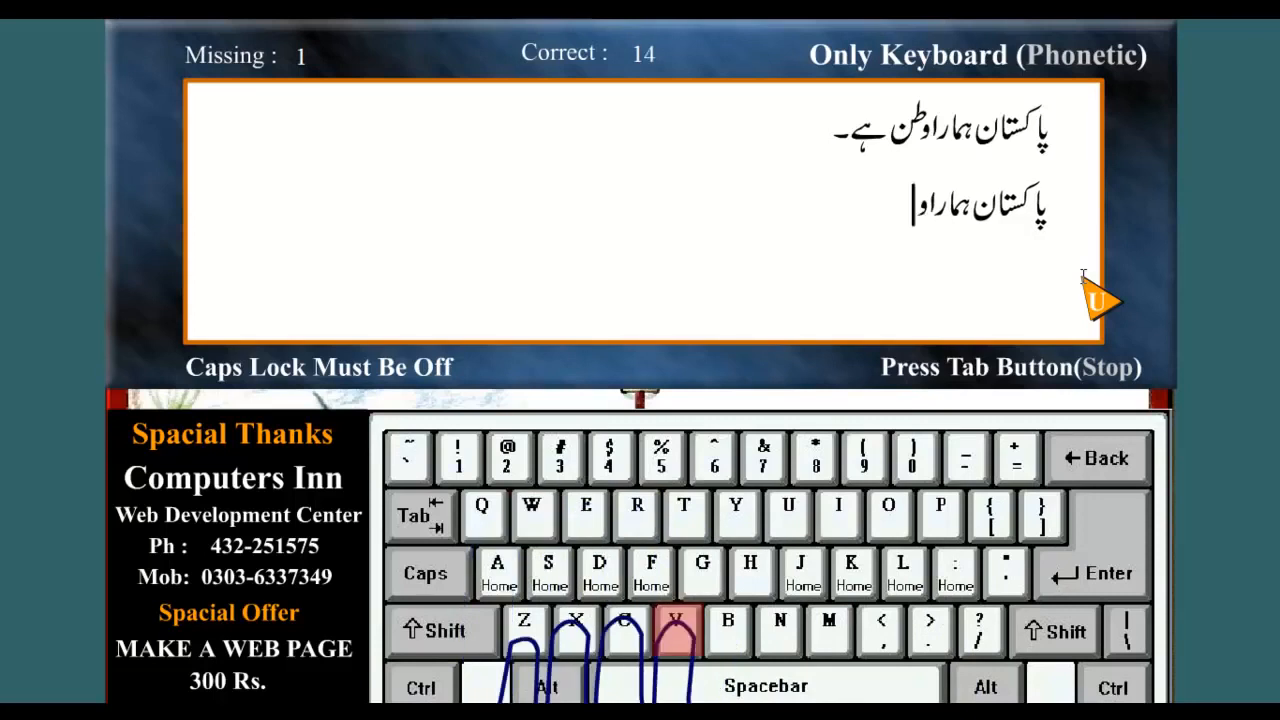
text(vn)
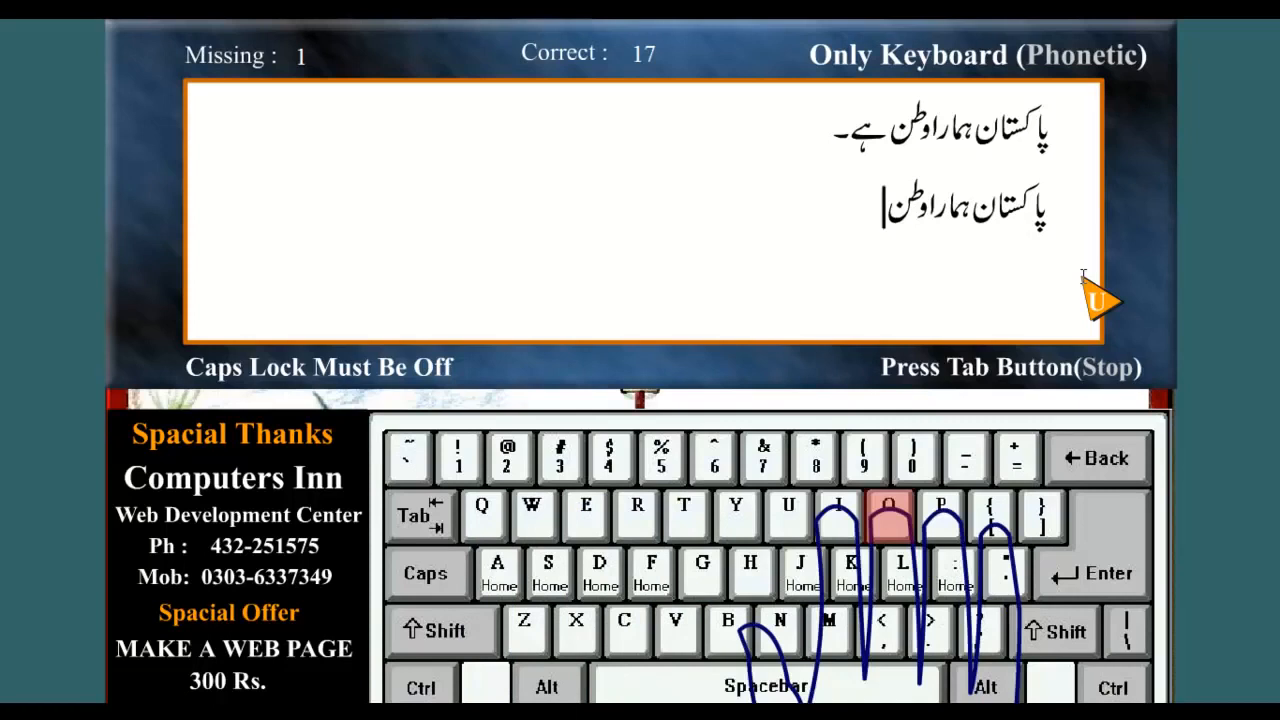
text( o)
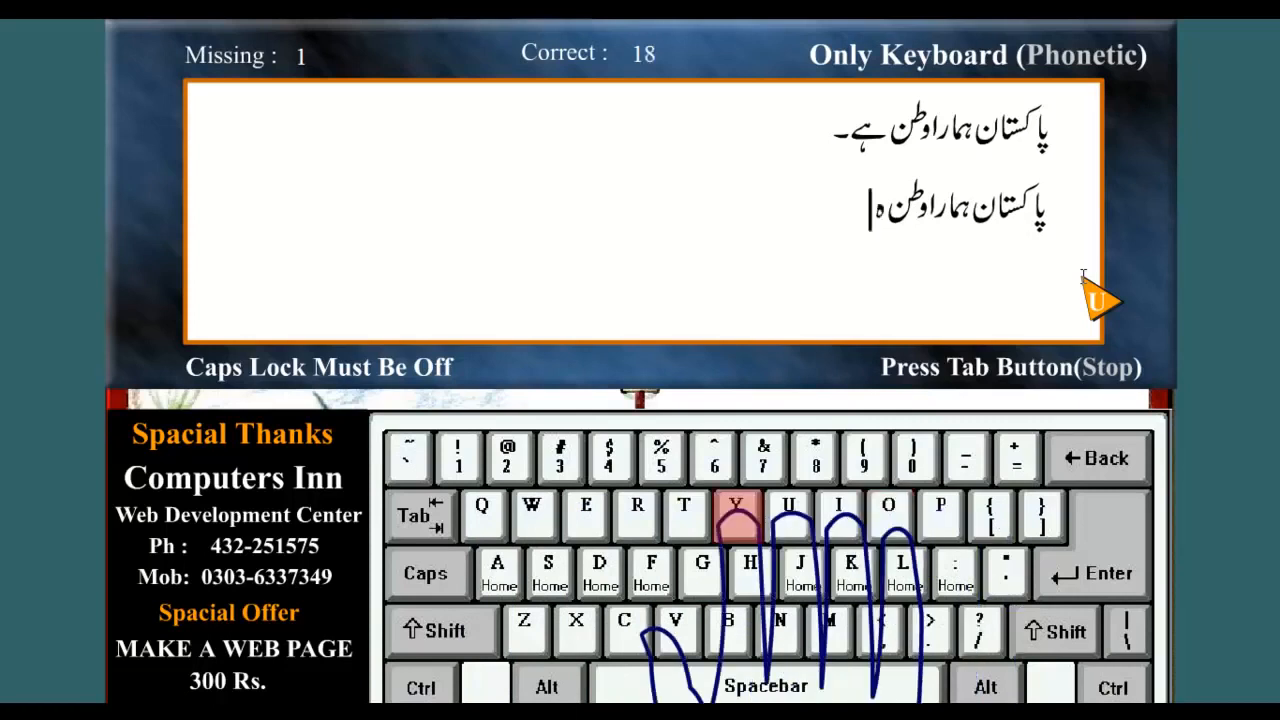
text(y)
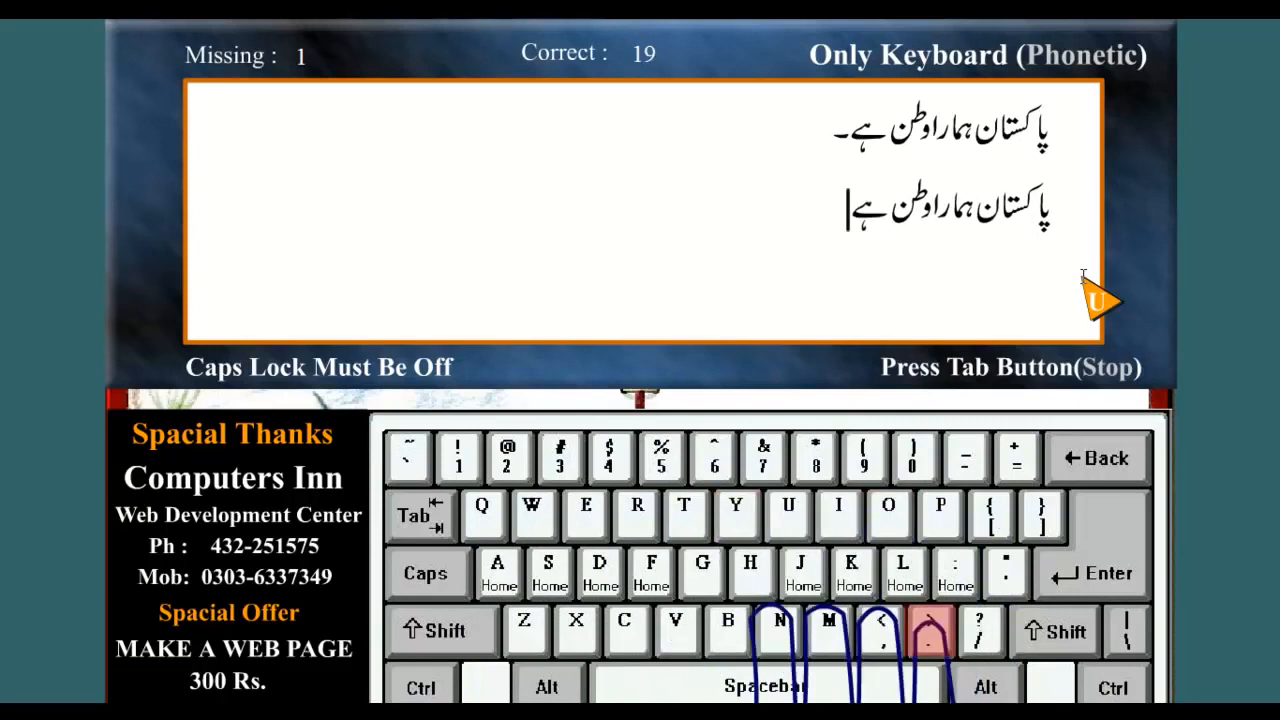
text(.)
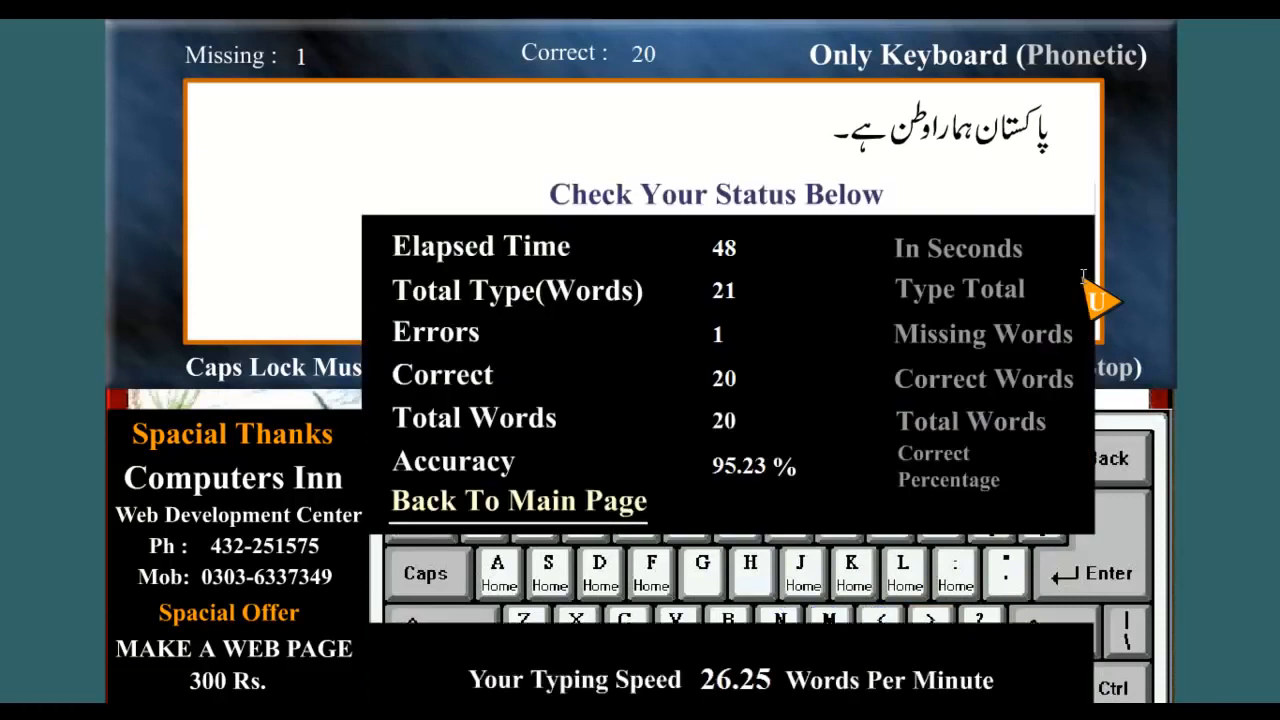
click(630, 515)
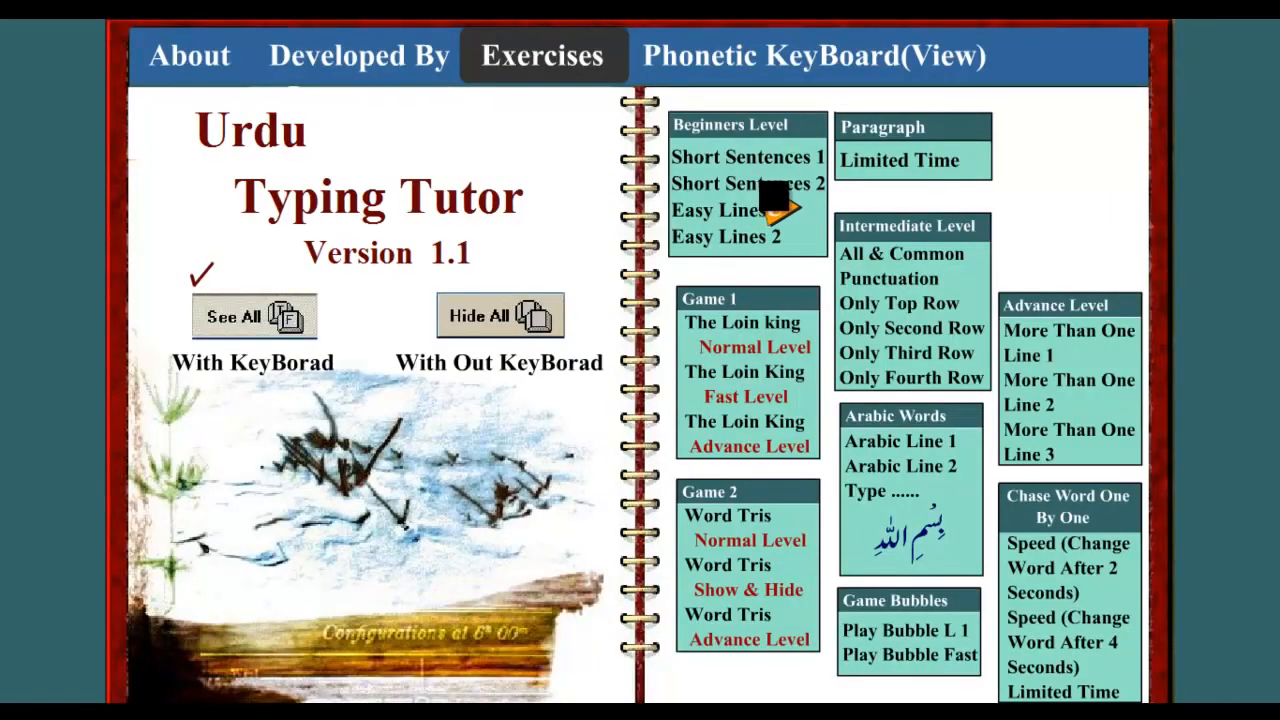
Step: Start the Beginners Level exercise for the line beginning "پل دو پل" and enter the words "پل دو پل کی"
click(790, 207)
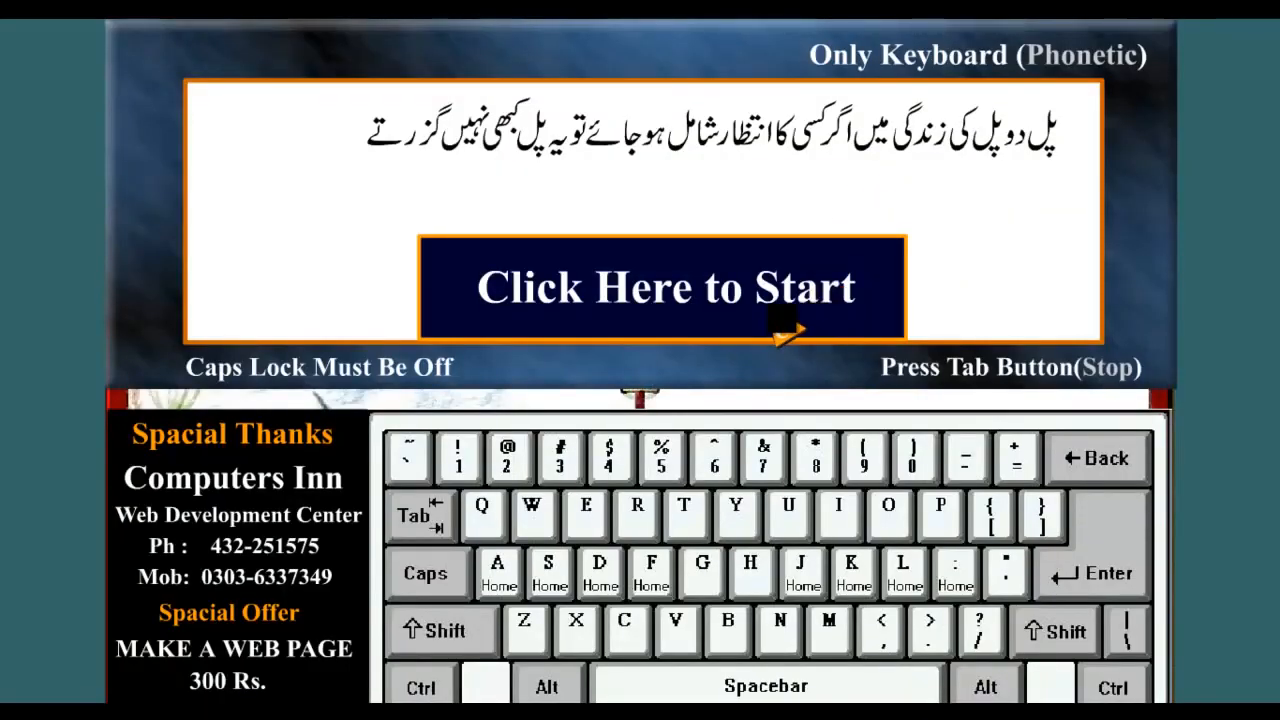
click(778, 322)
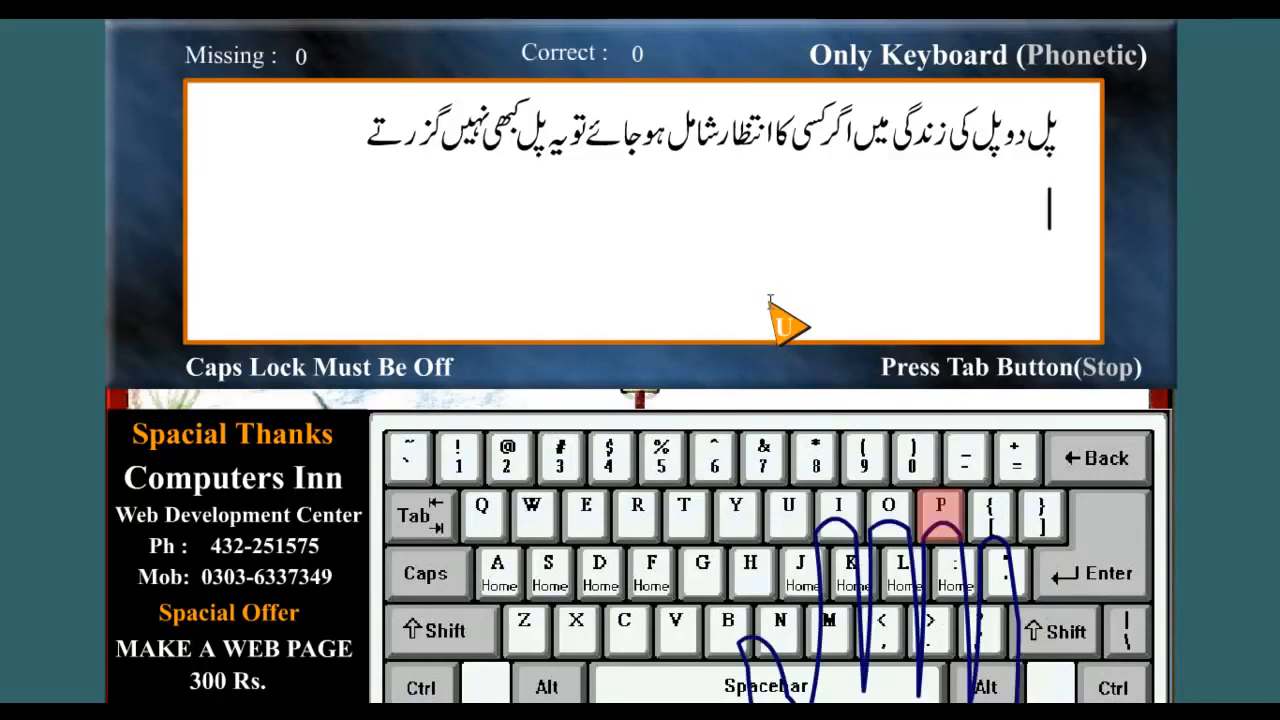
text(pl)
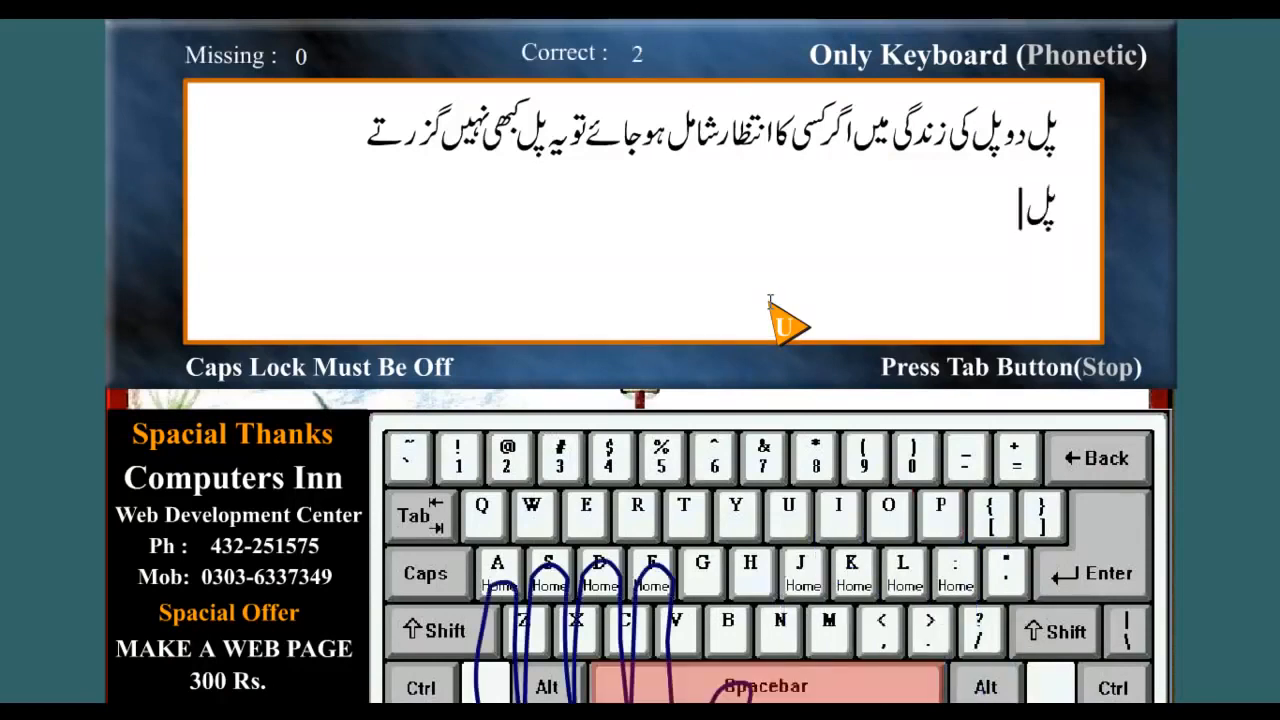
text( dw )
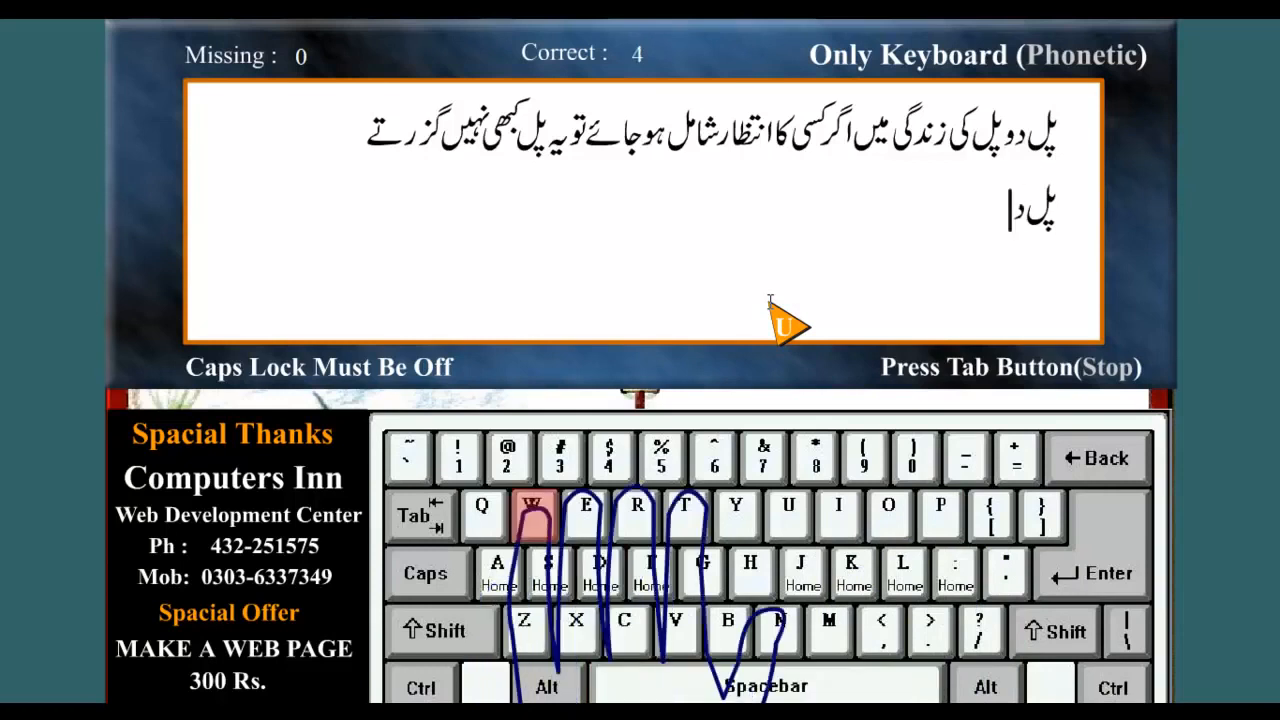
text(p)
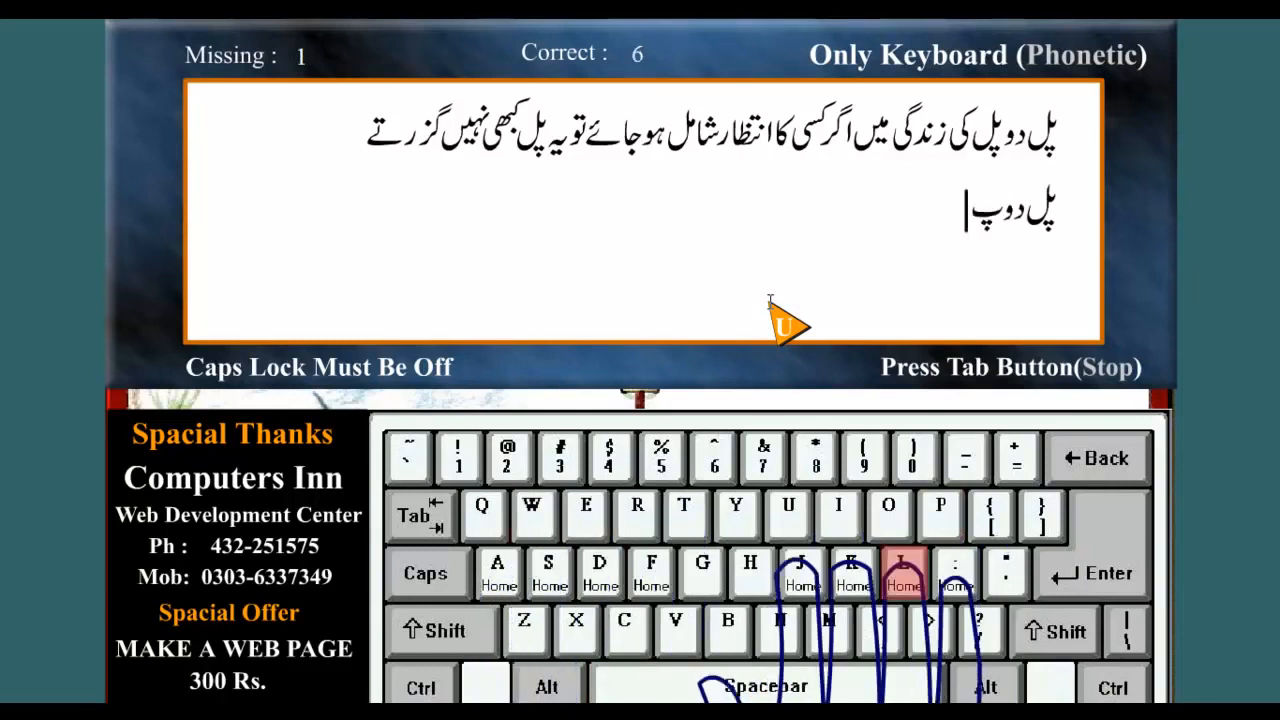
text(l )
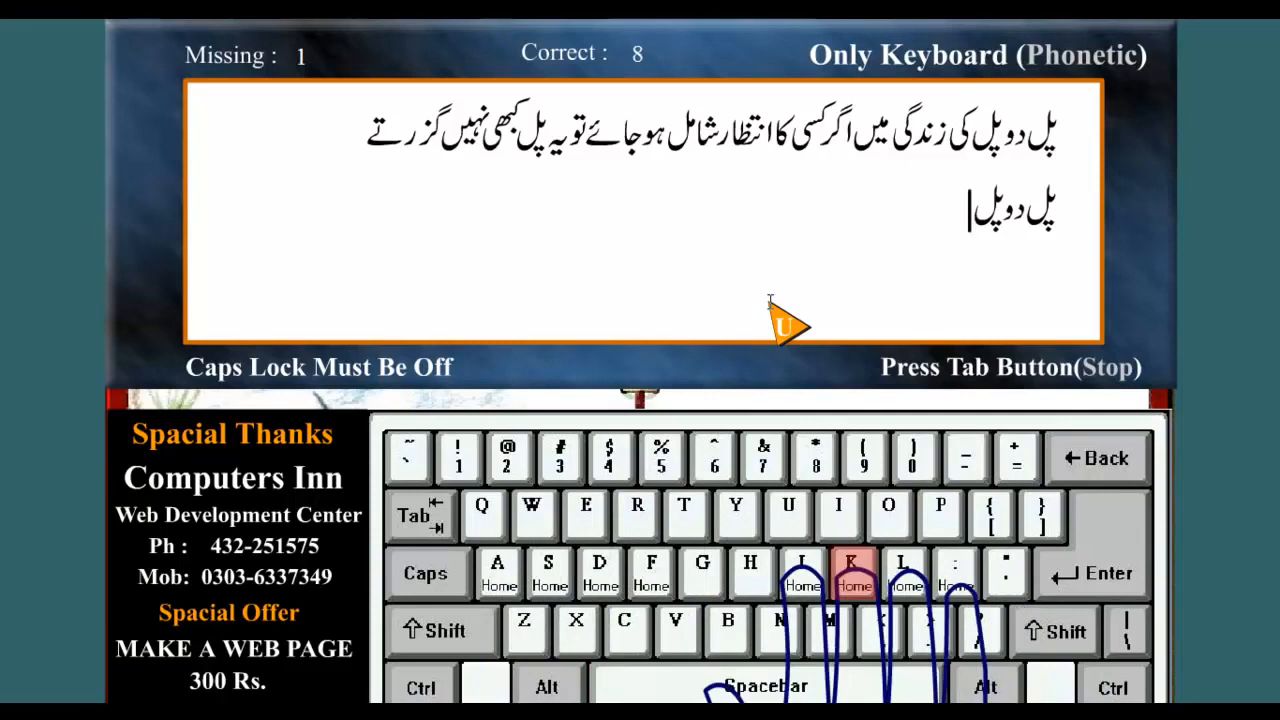
text(ki)
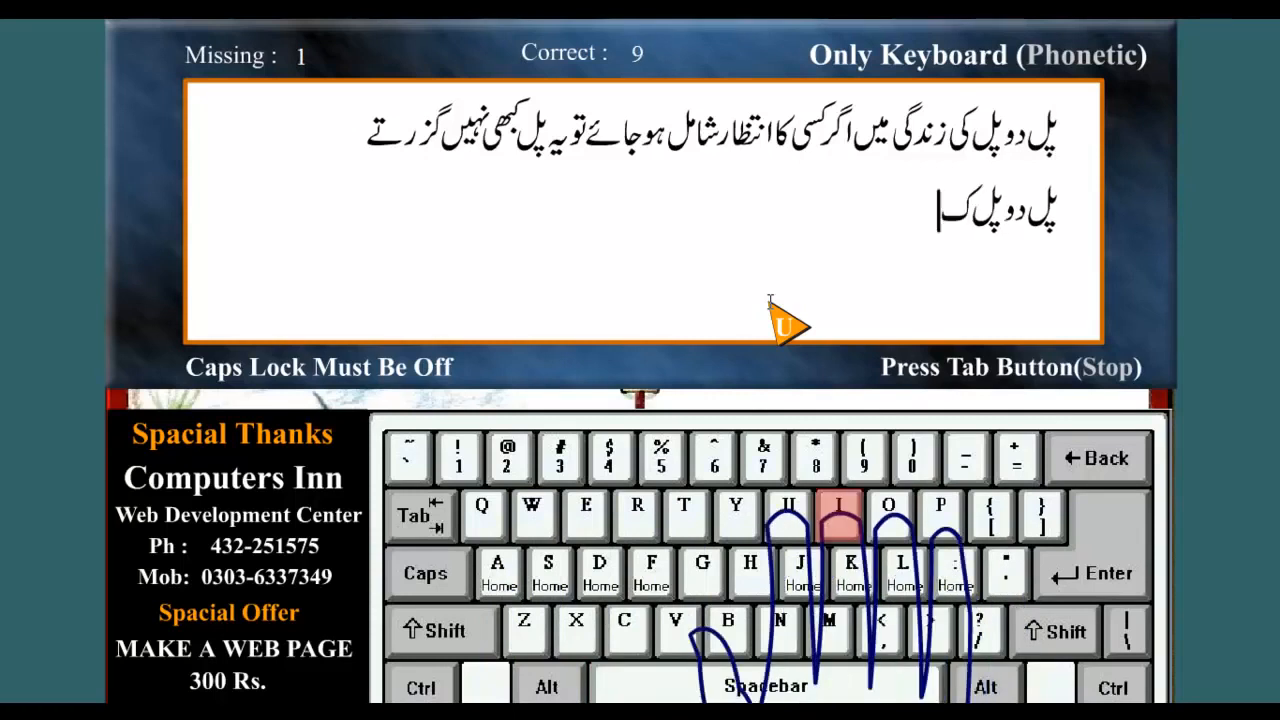
Step: Continue the exercise line with the words "زندگی میں"
text( z)
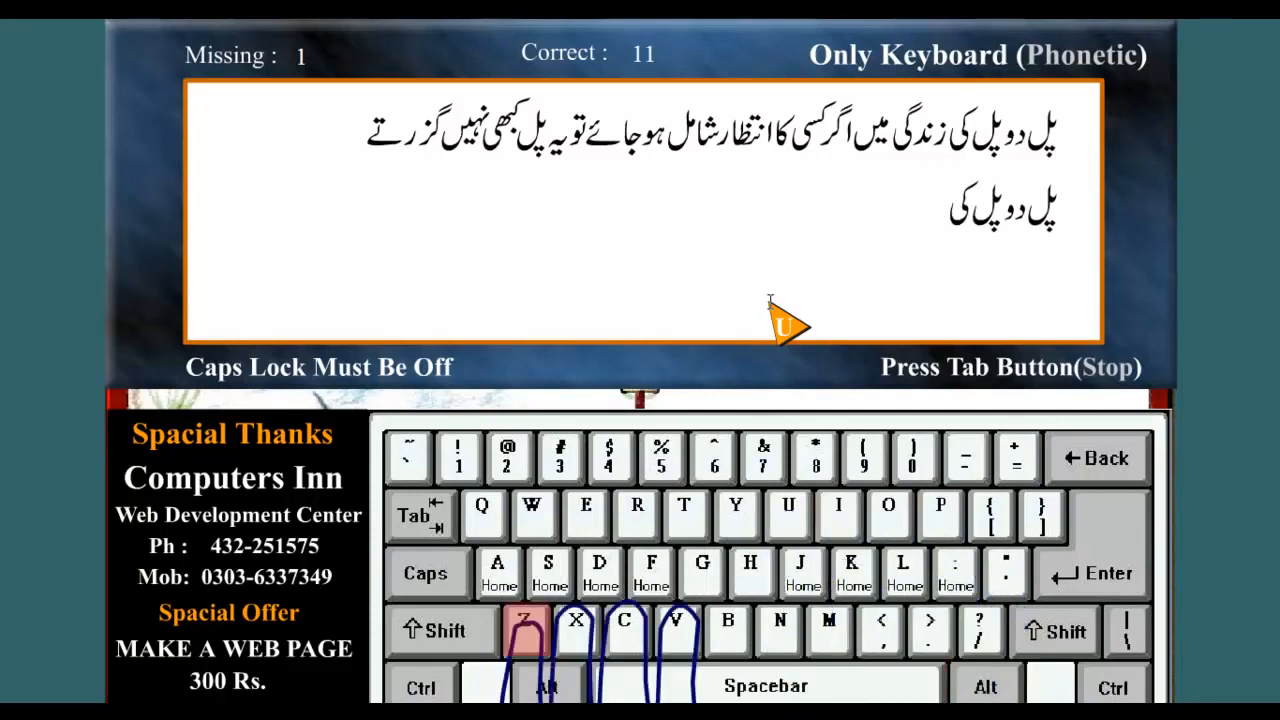
text(nd)
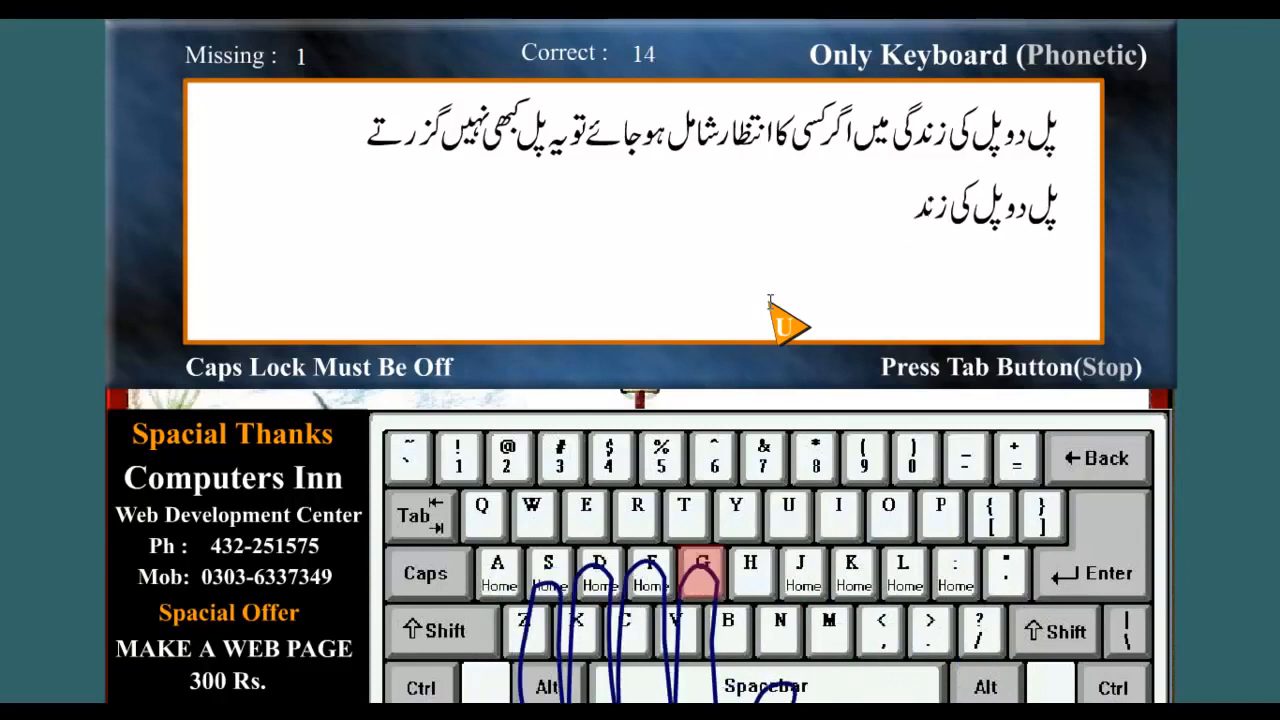
text(gi )
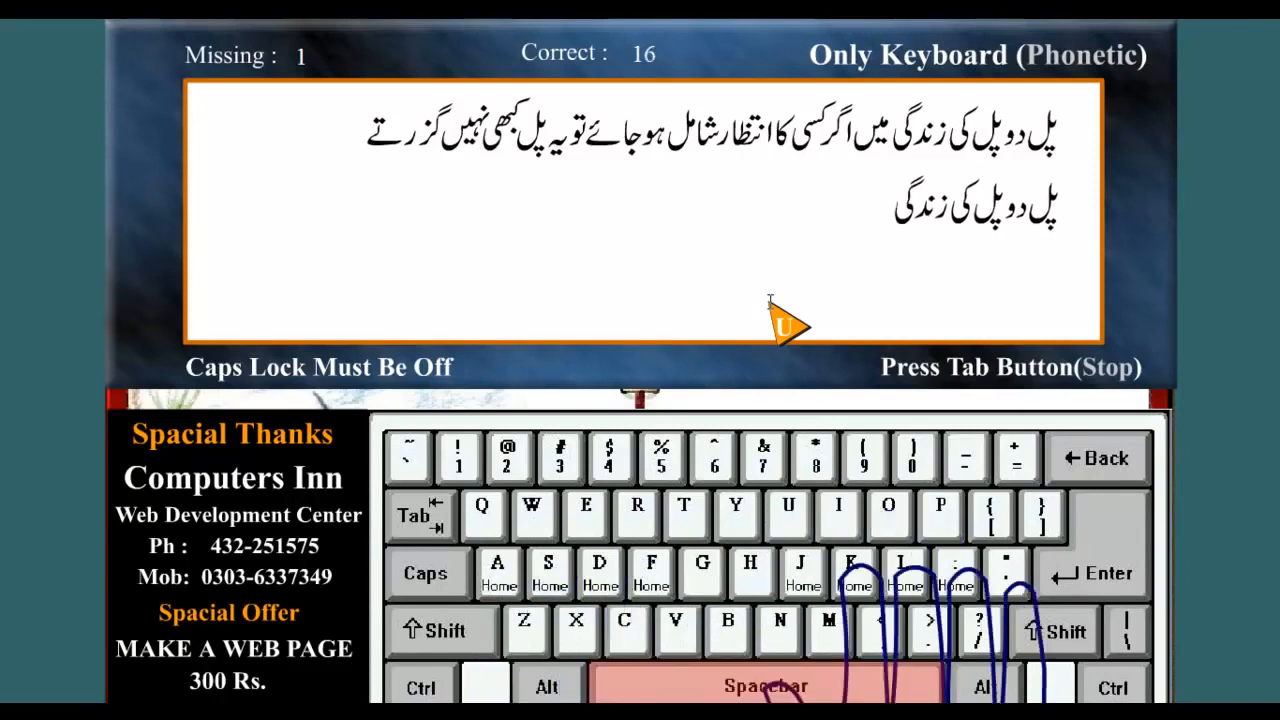
text(m)
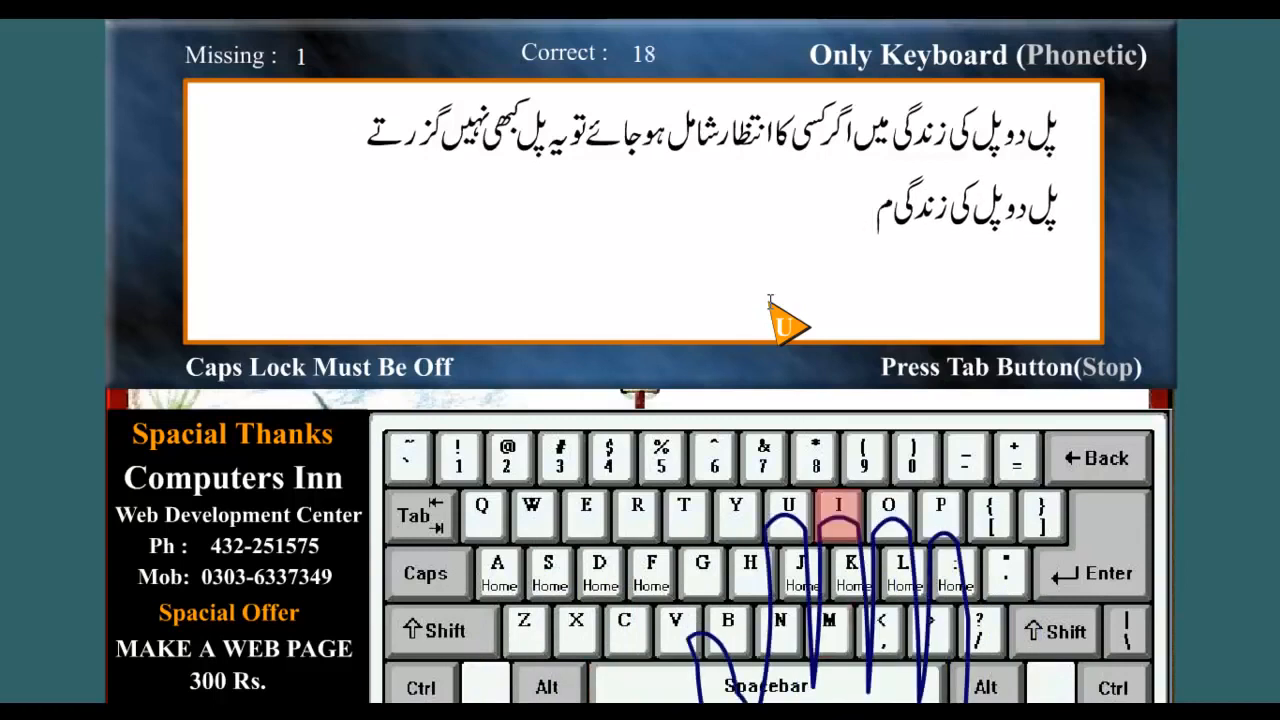
text(i)
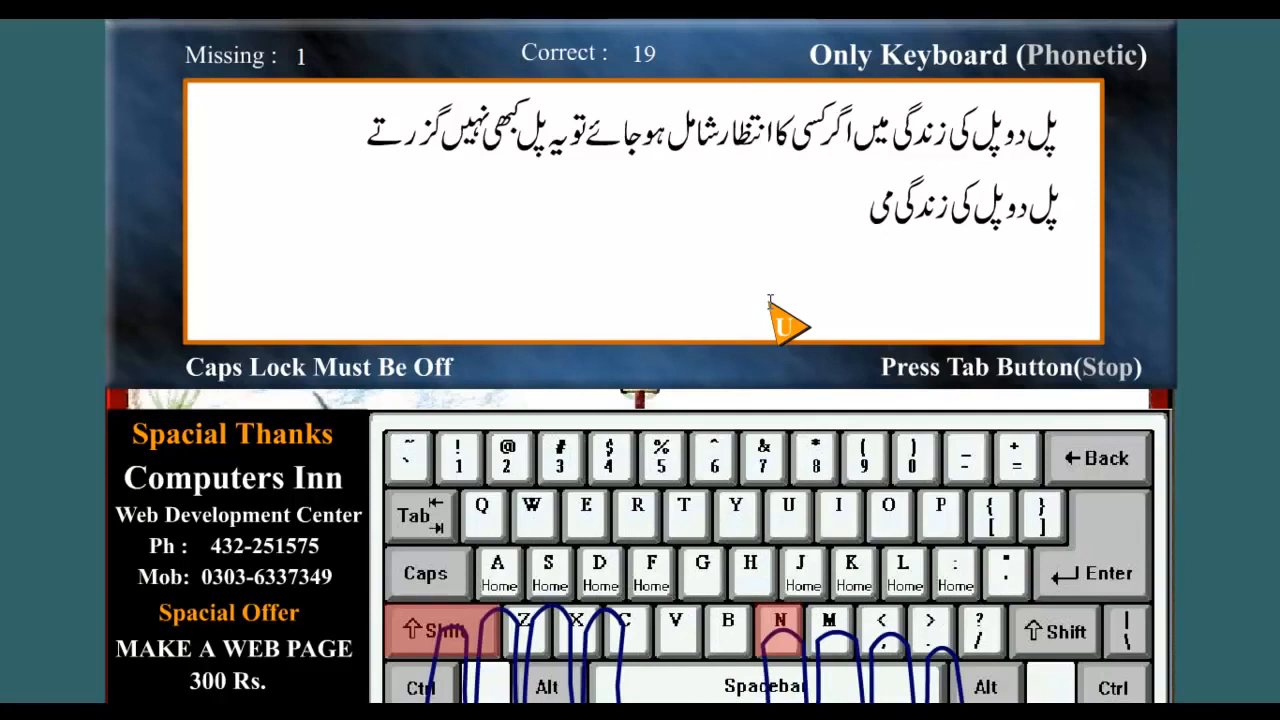
text(N)
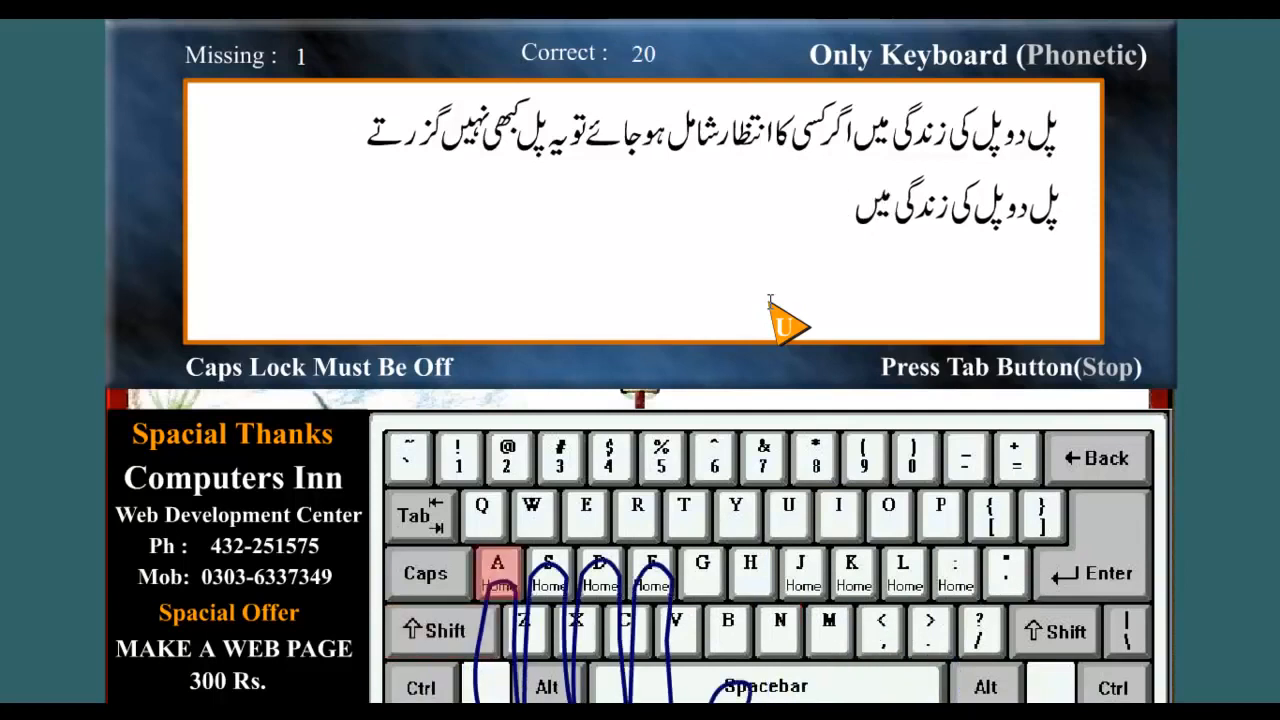
Step: Add the words "اگرکسی کا" to the exercise line, following the sample text without a space inside "اگرکسی"
text(ag)
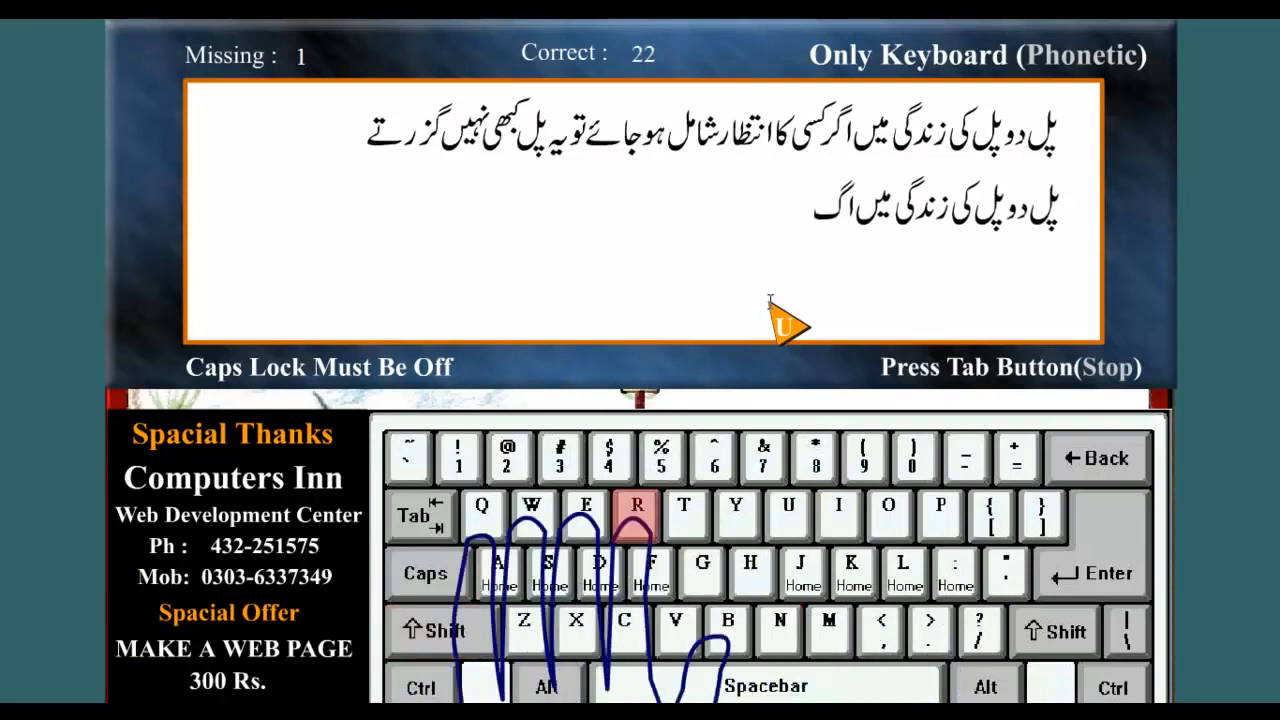
text(r)
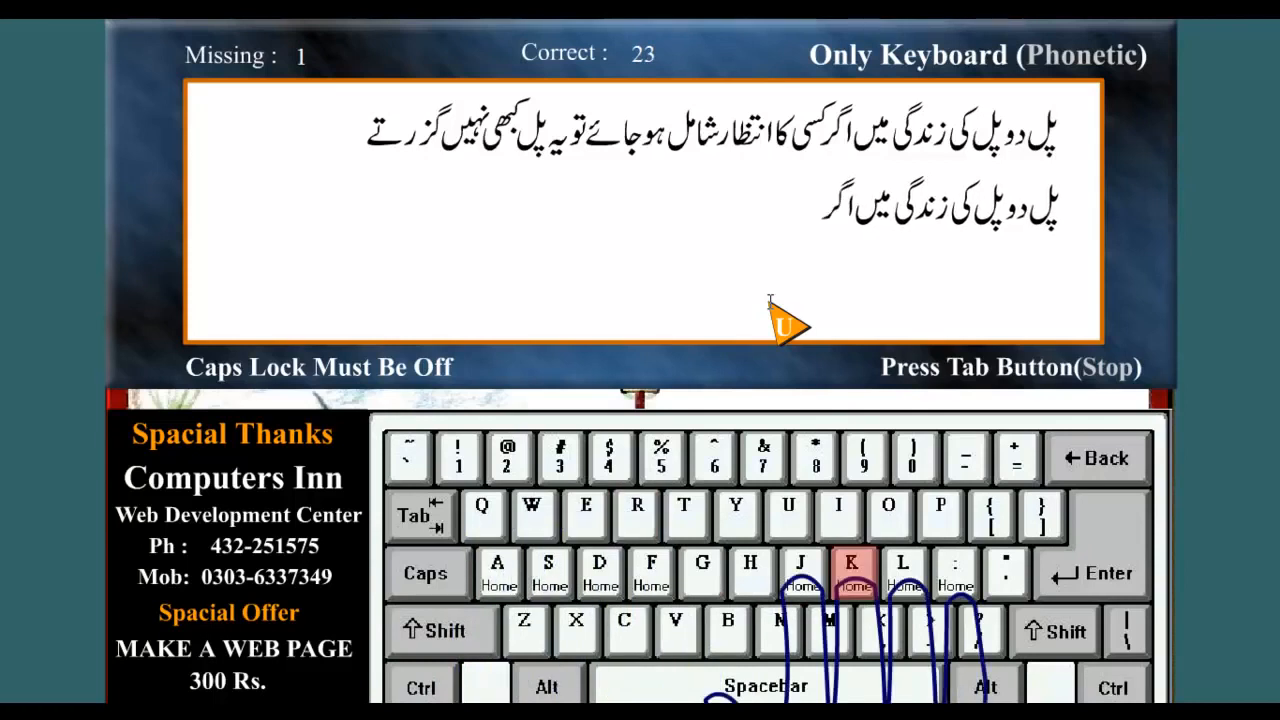
text(ks)
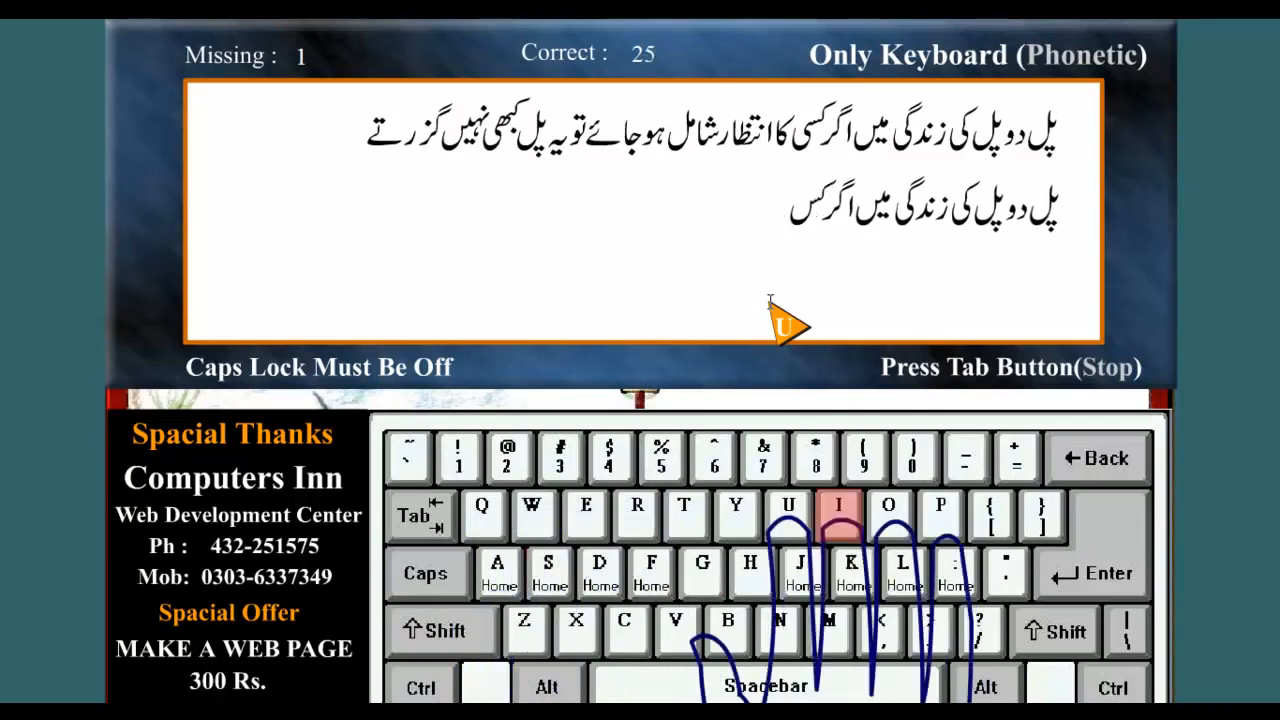
text(i)
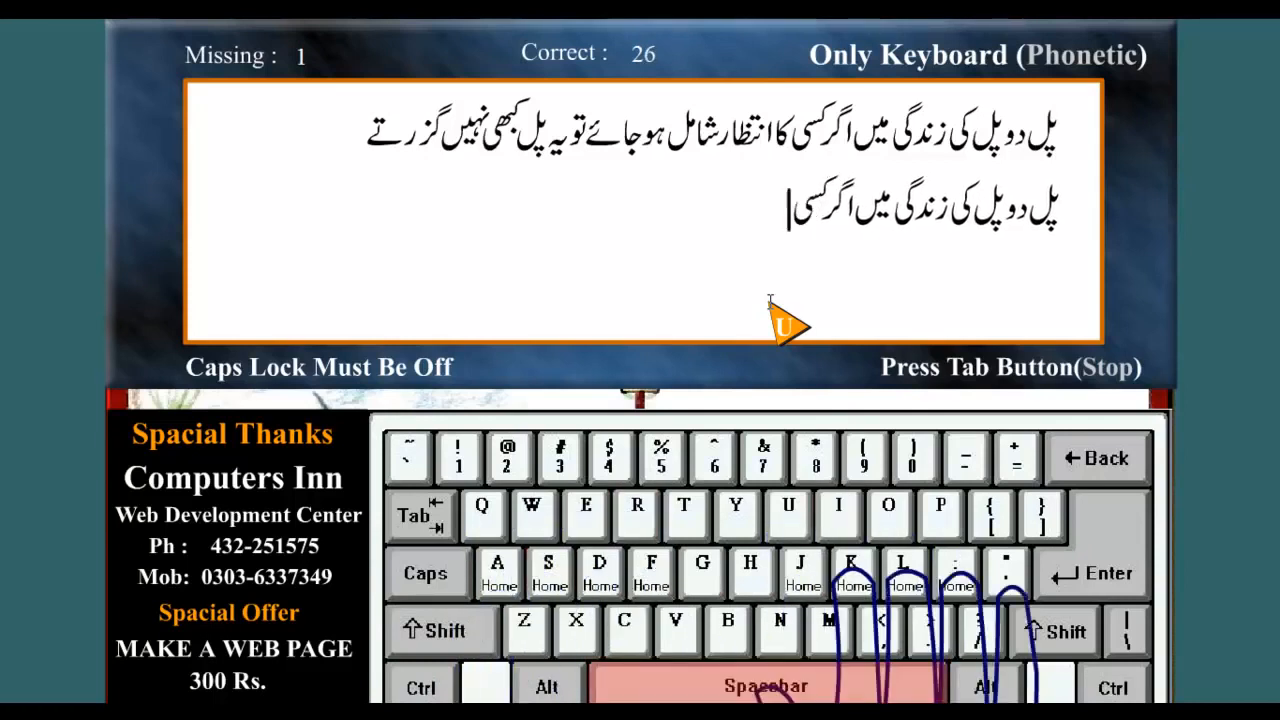
text( k)
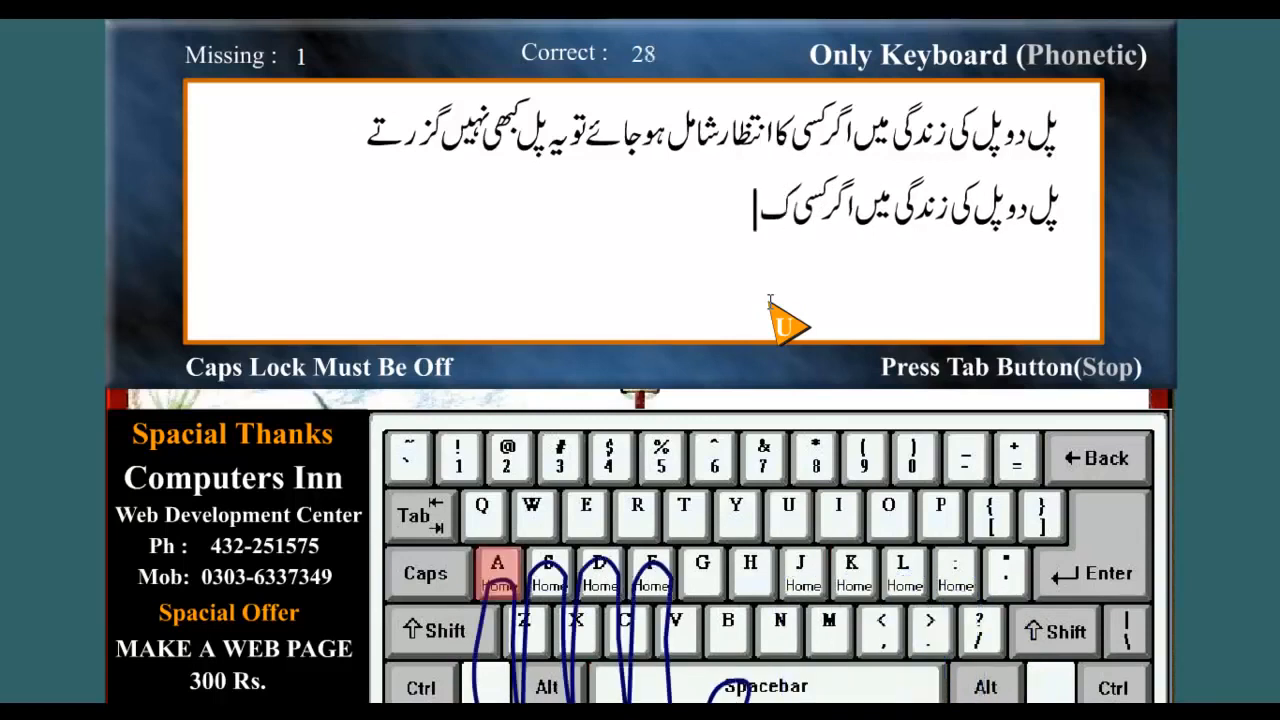
text(a)
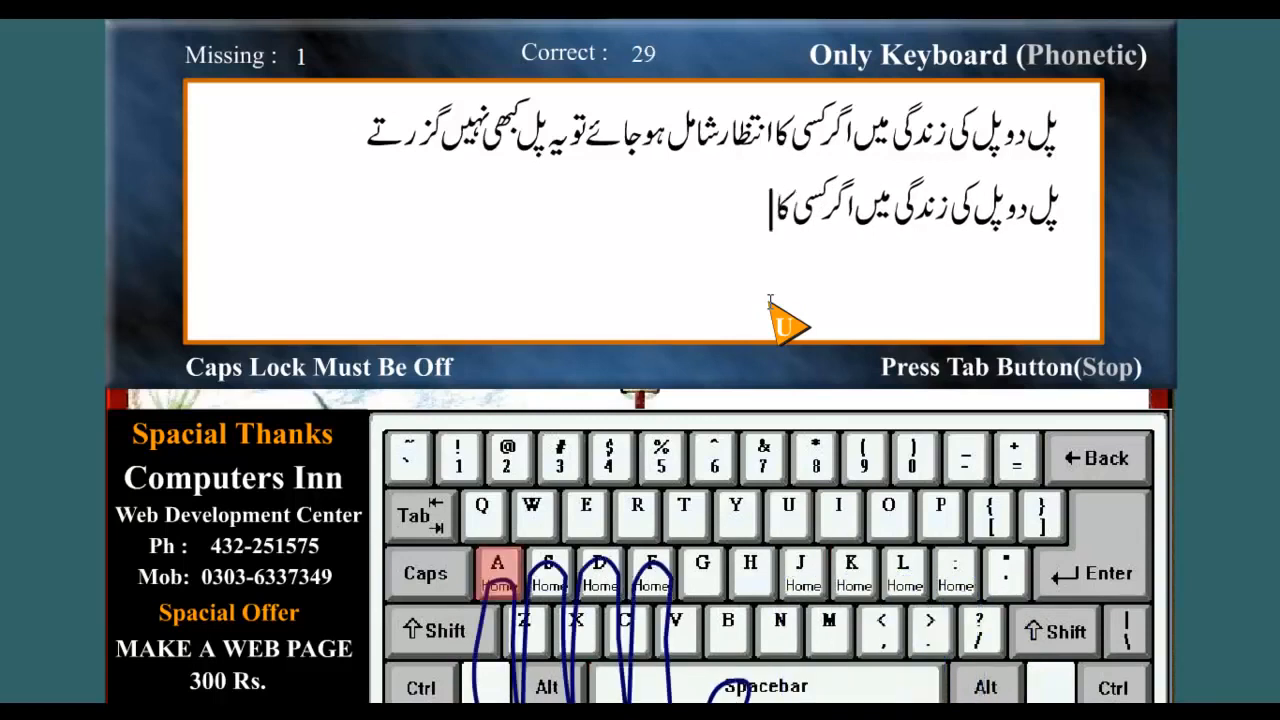
Step: Enter "انتظارشامل" as the following part of the exercise line, directly after "کا"
text(a)
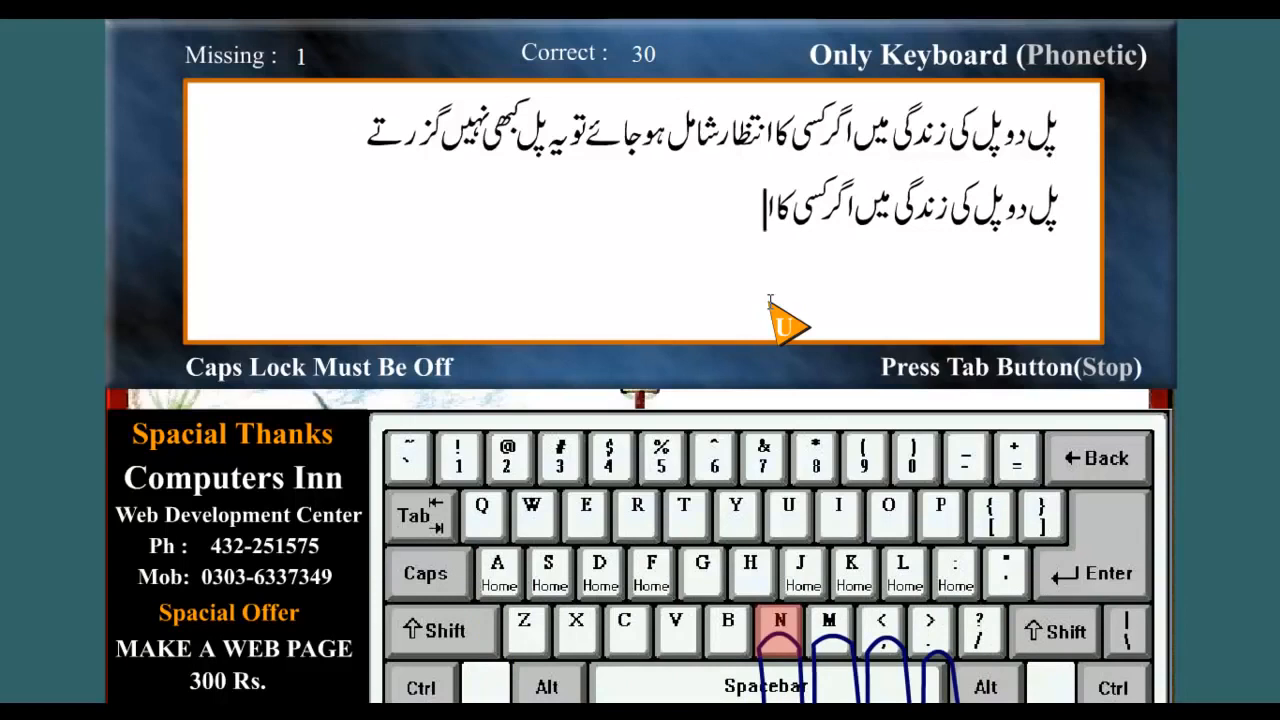
text(nt)
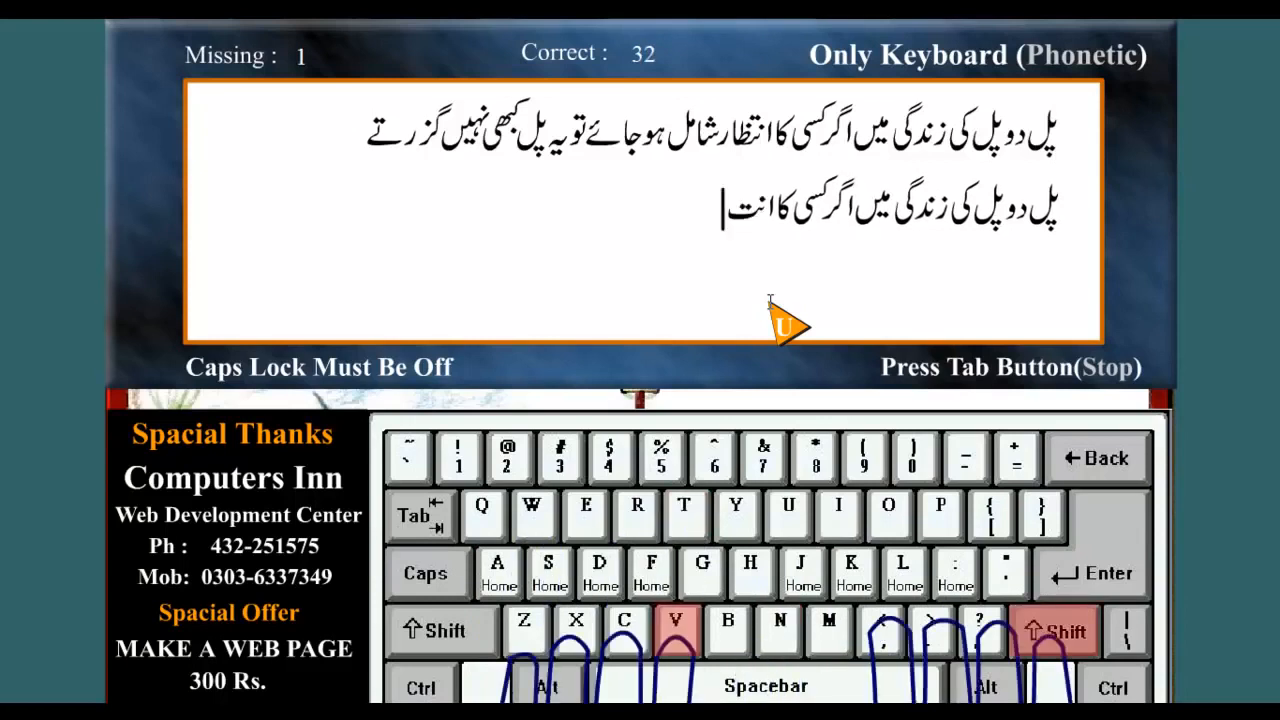
text(Va)
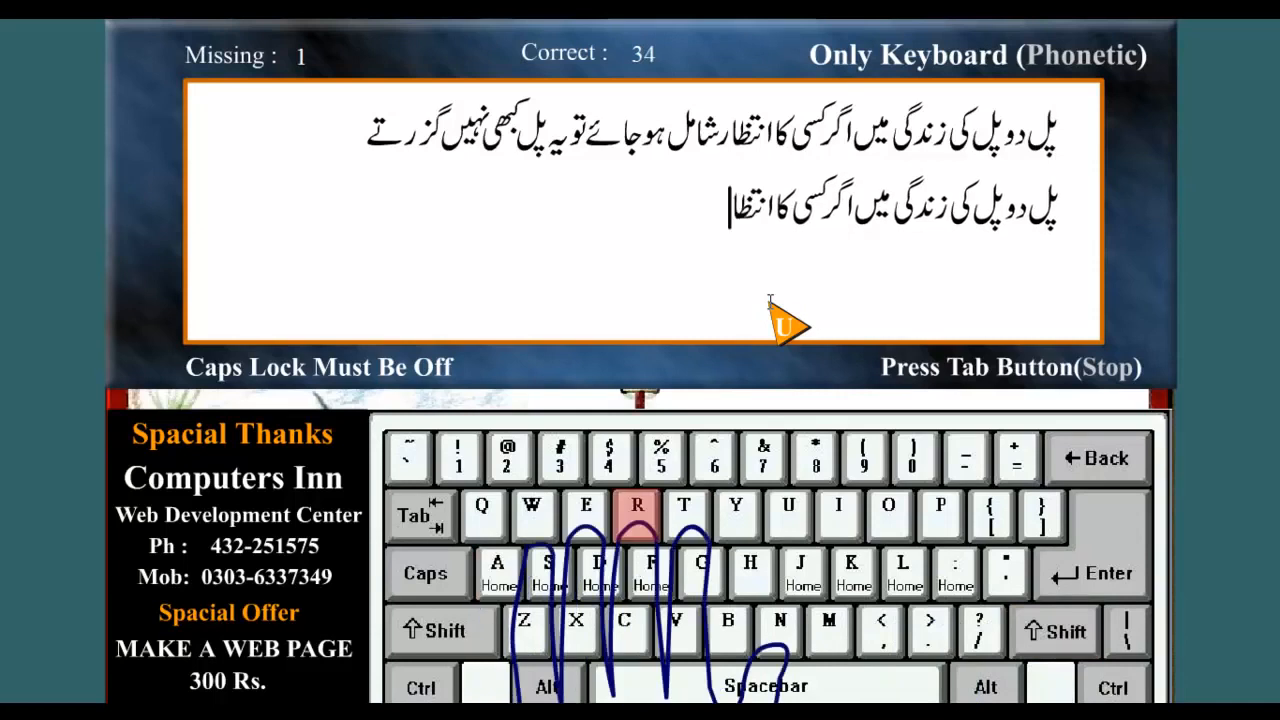
text(r)
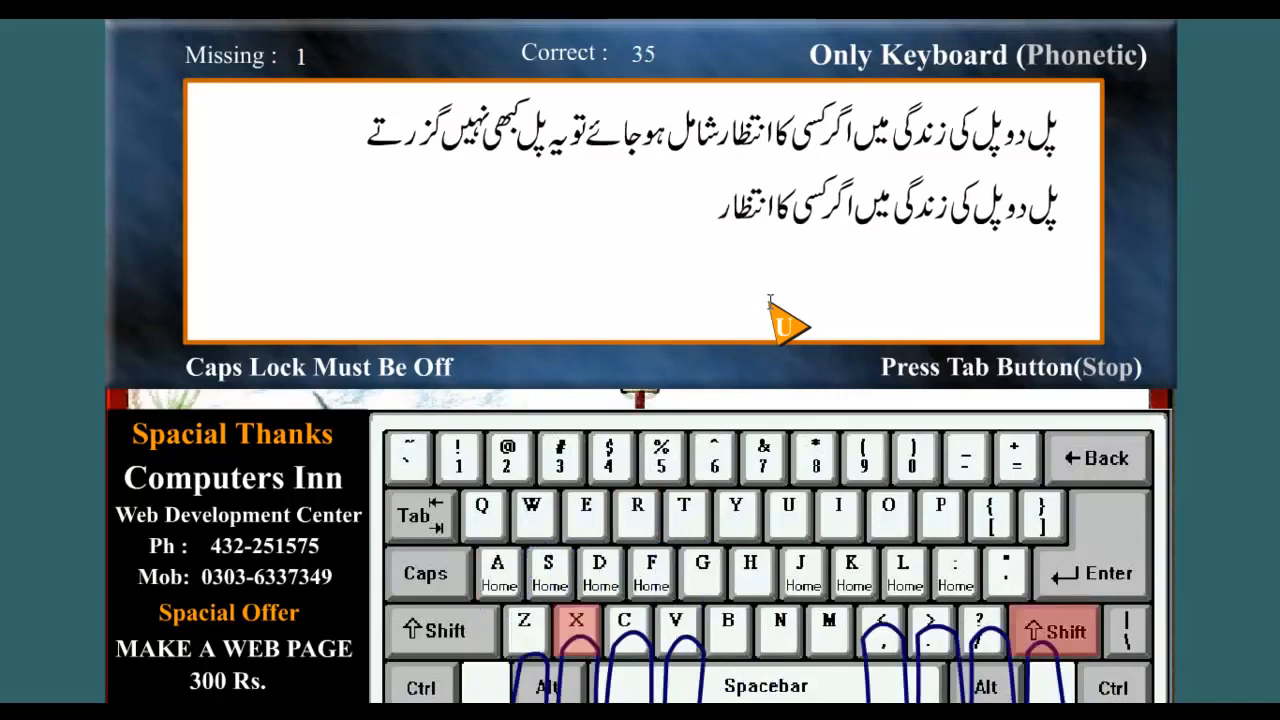
text(X)
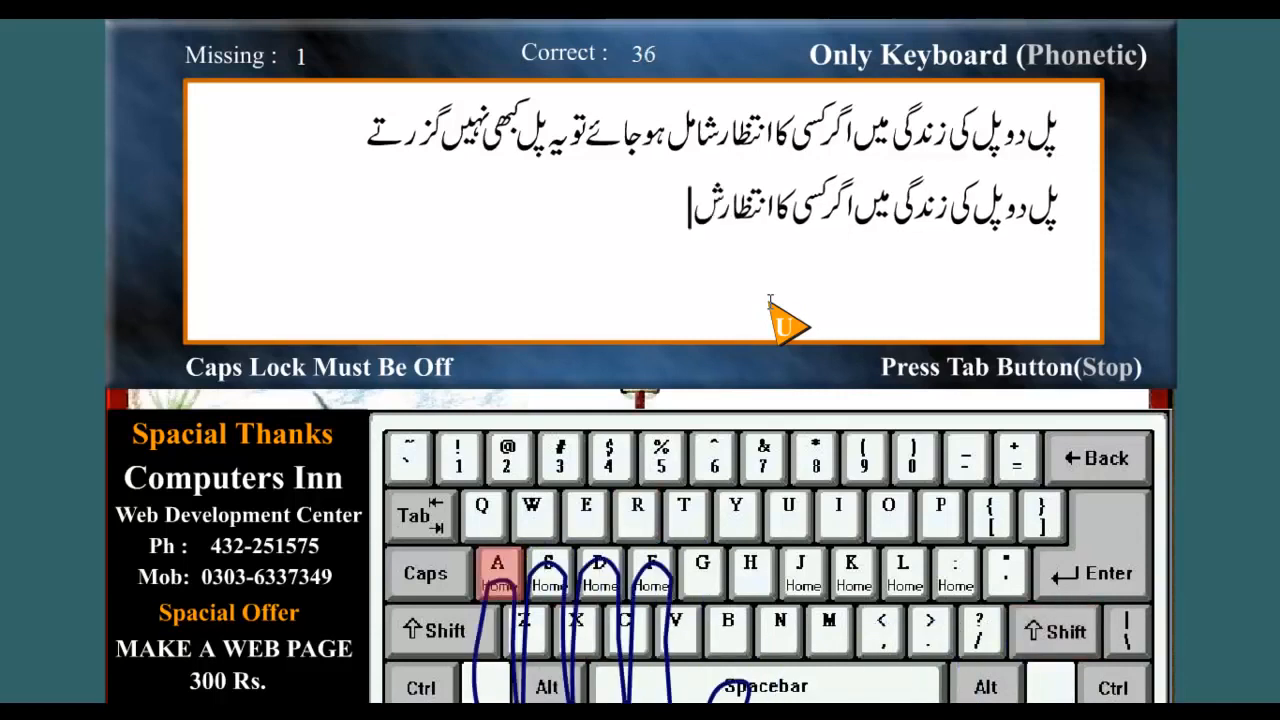
text(am)
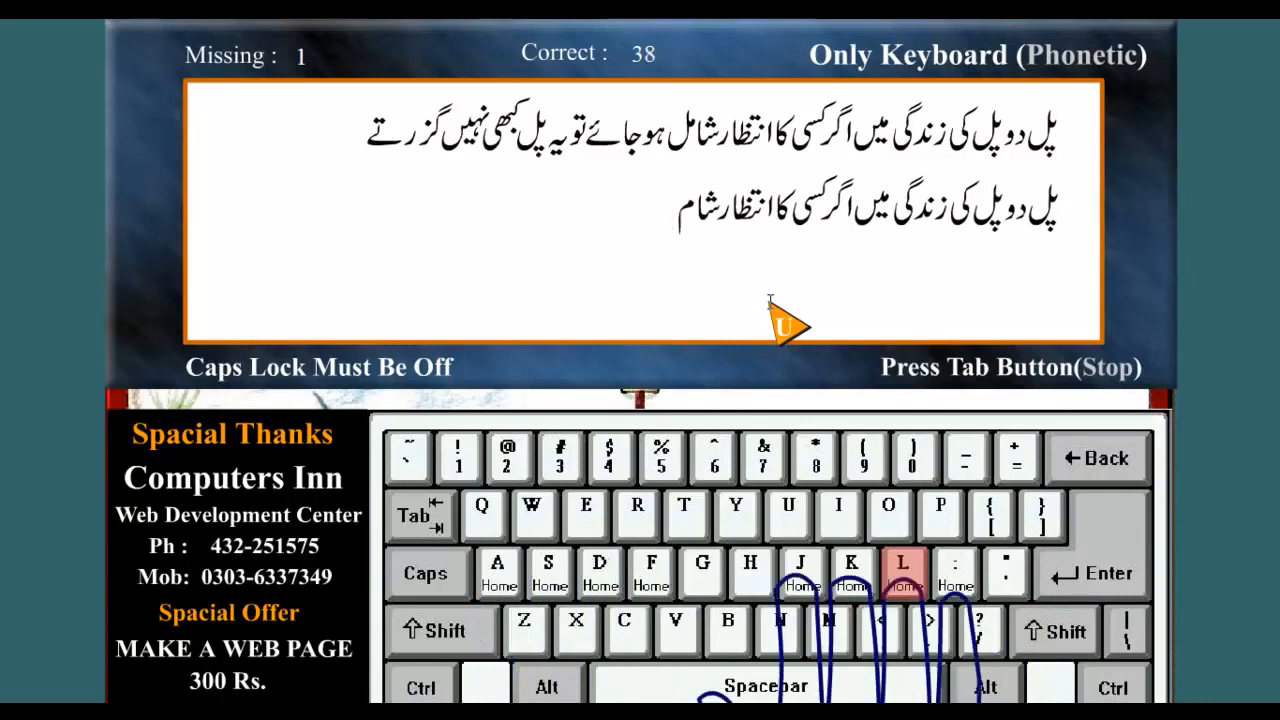
text(l)
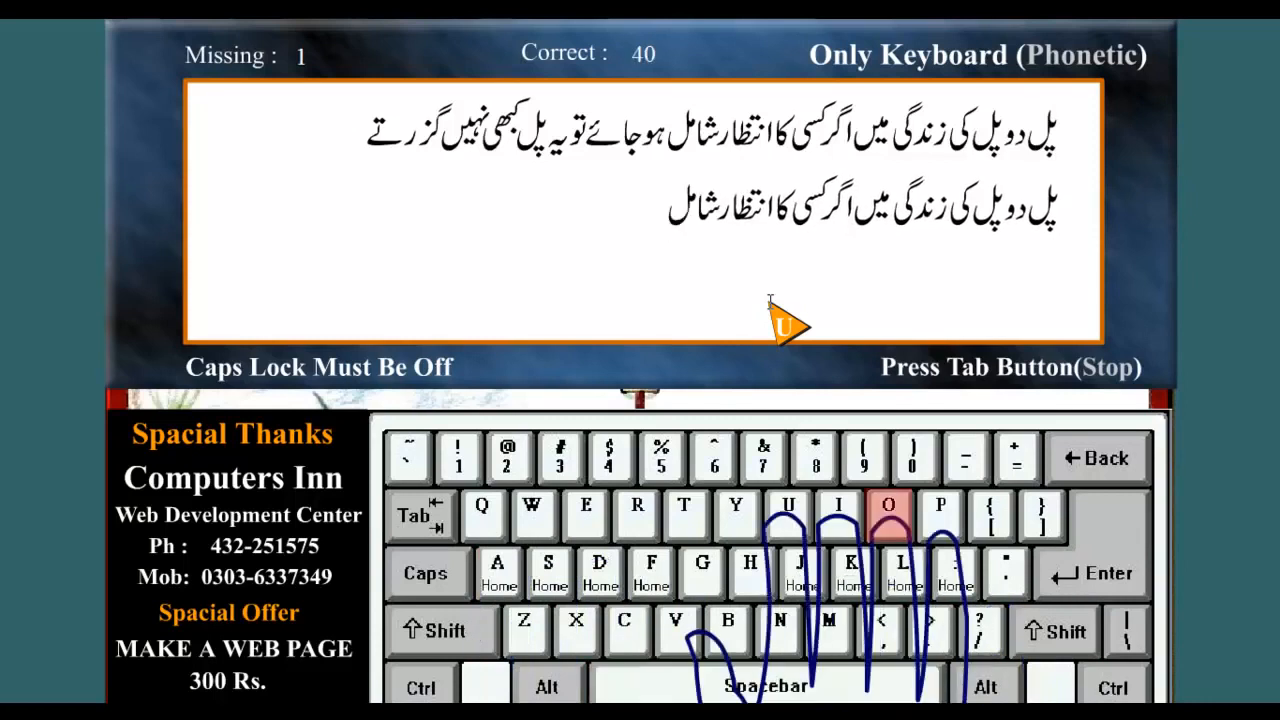
Step: Extend the exercise line with "ہوجائے تو", matching the sample text
text( o)
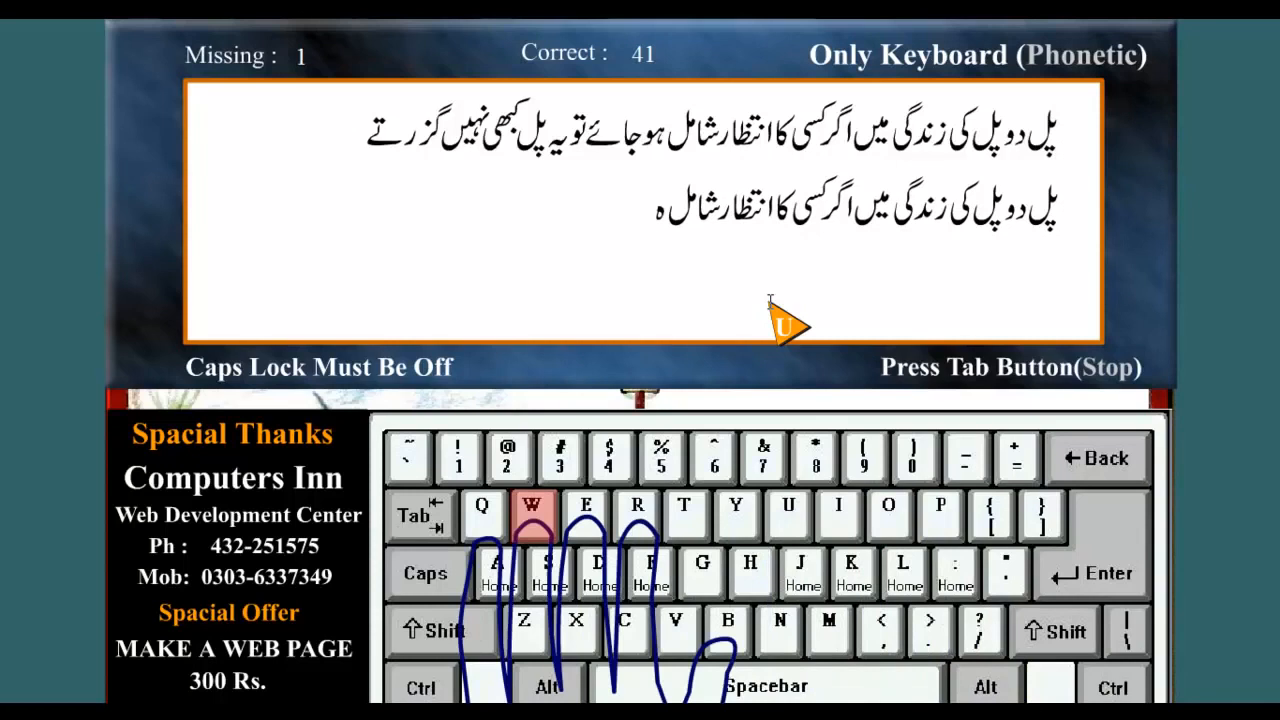
text(wja)
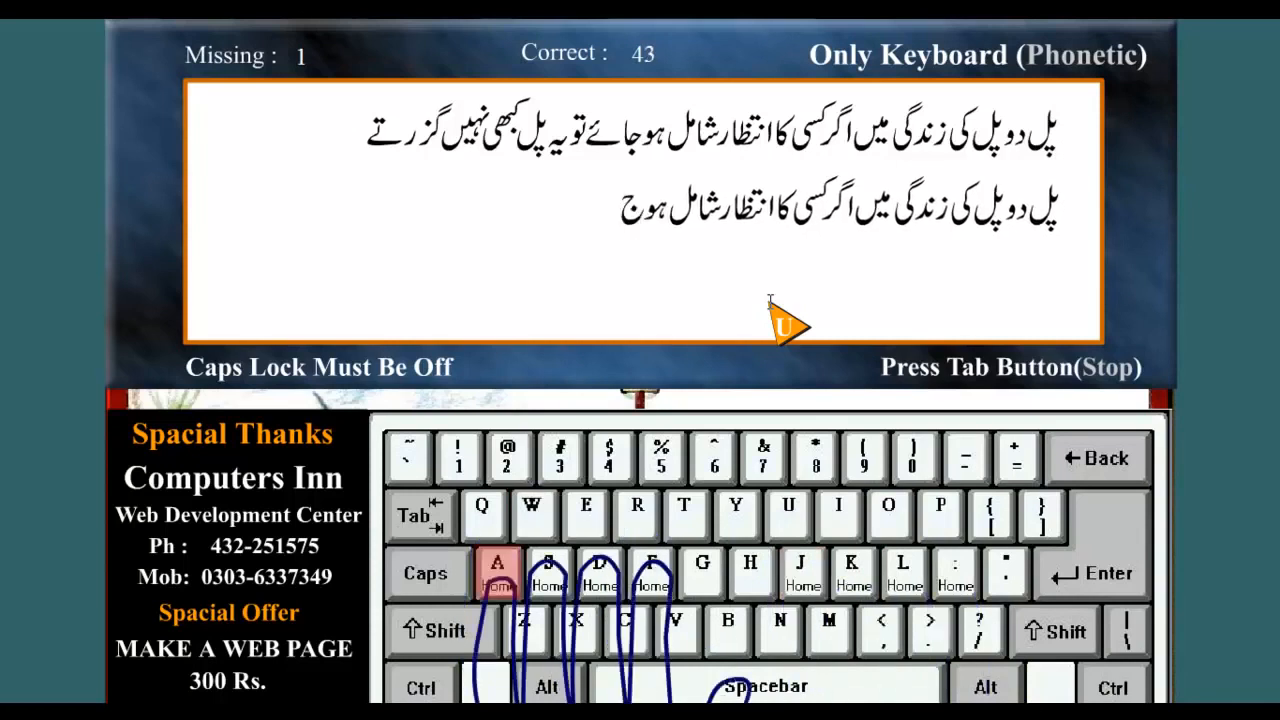
text(u)
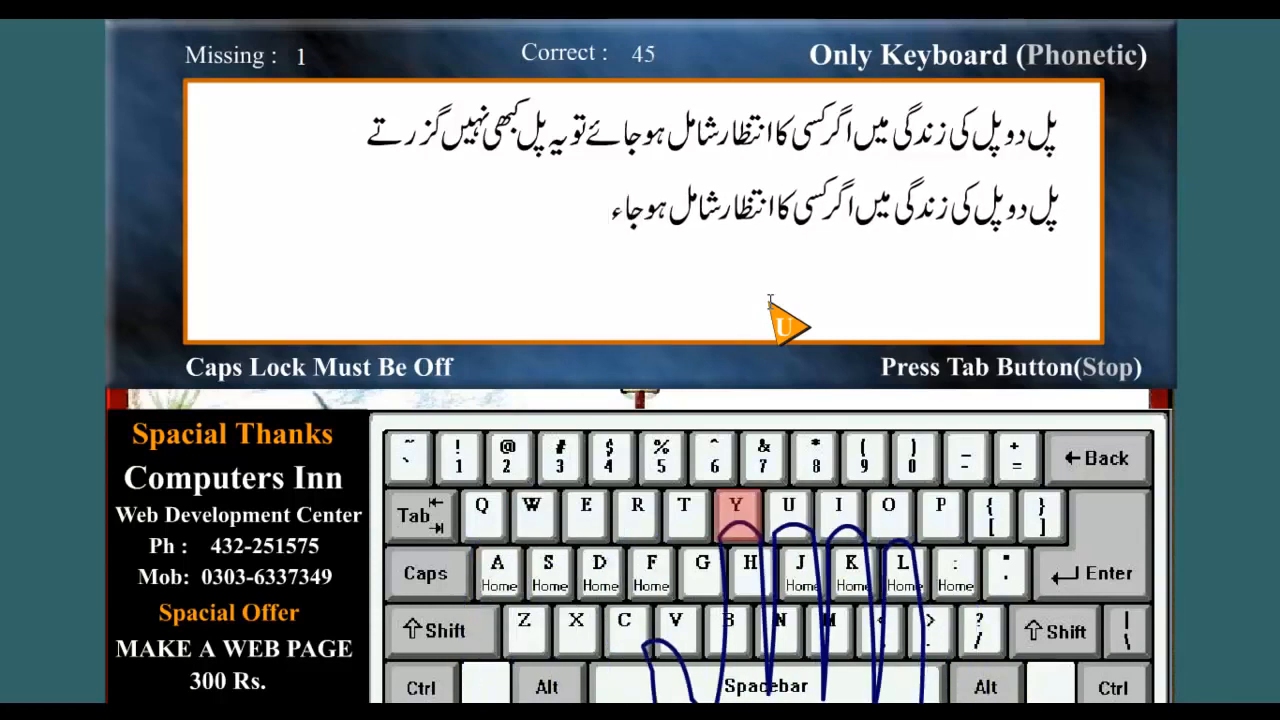
text(y)
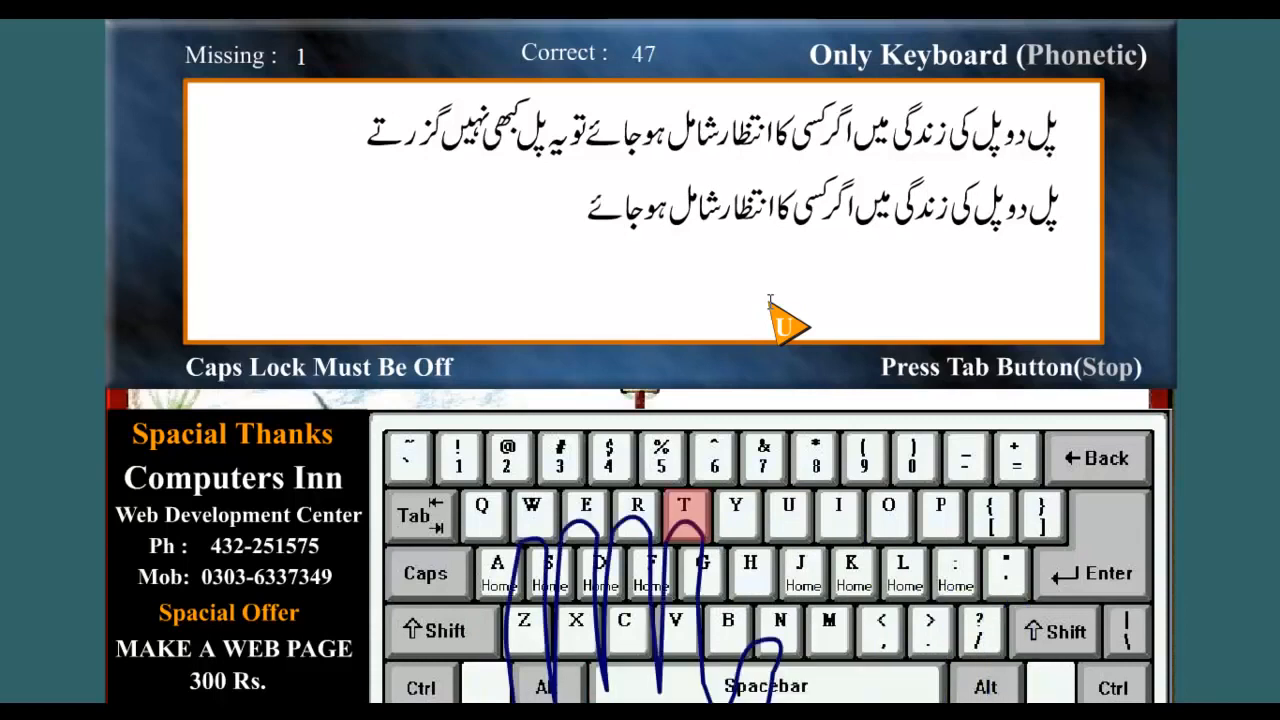
text( t)
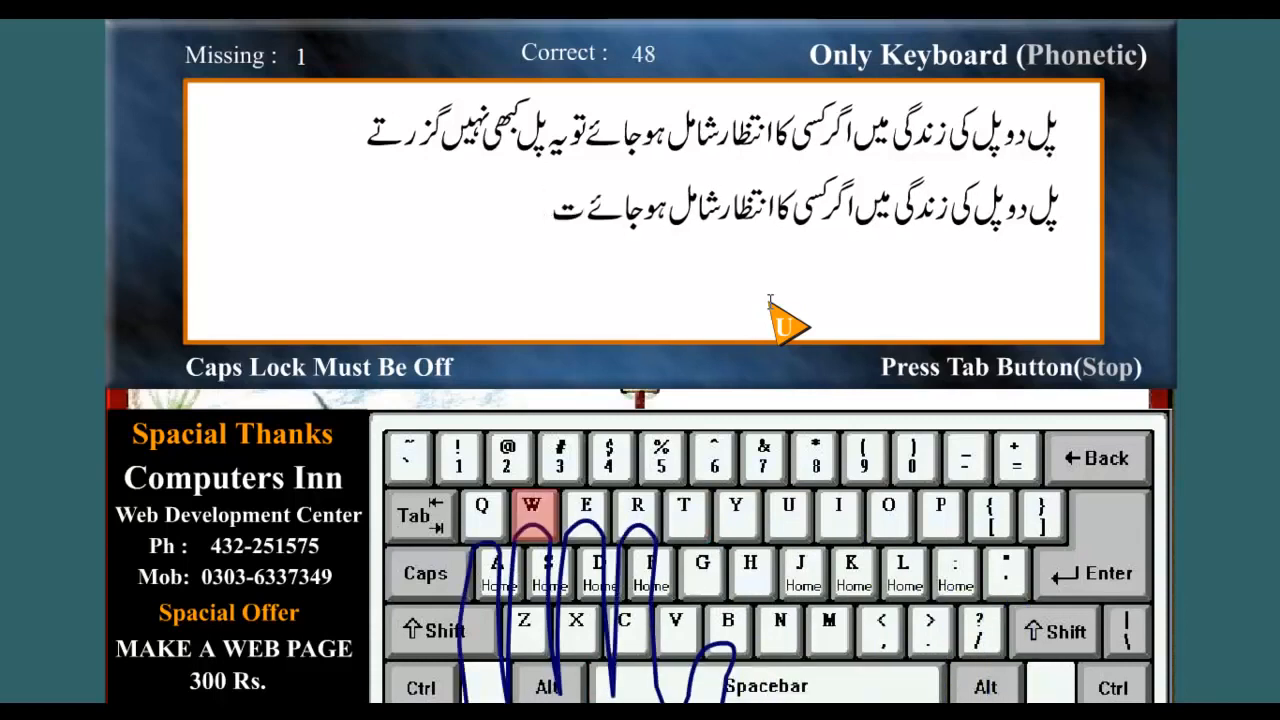
text(w)
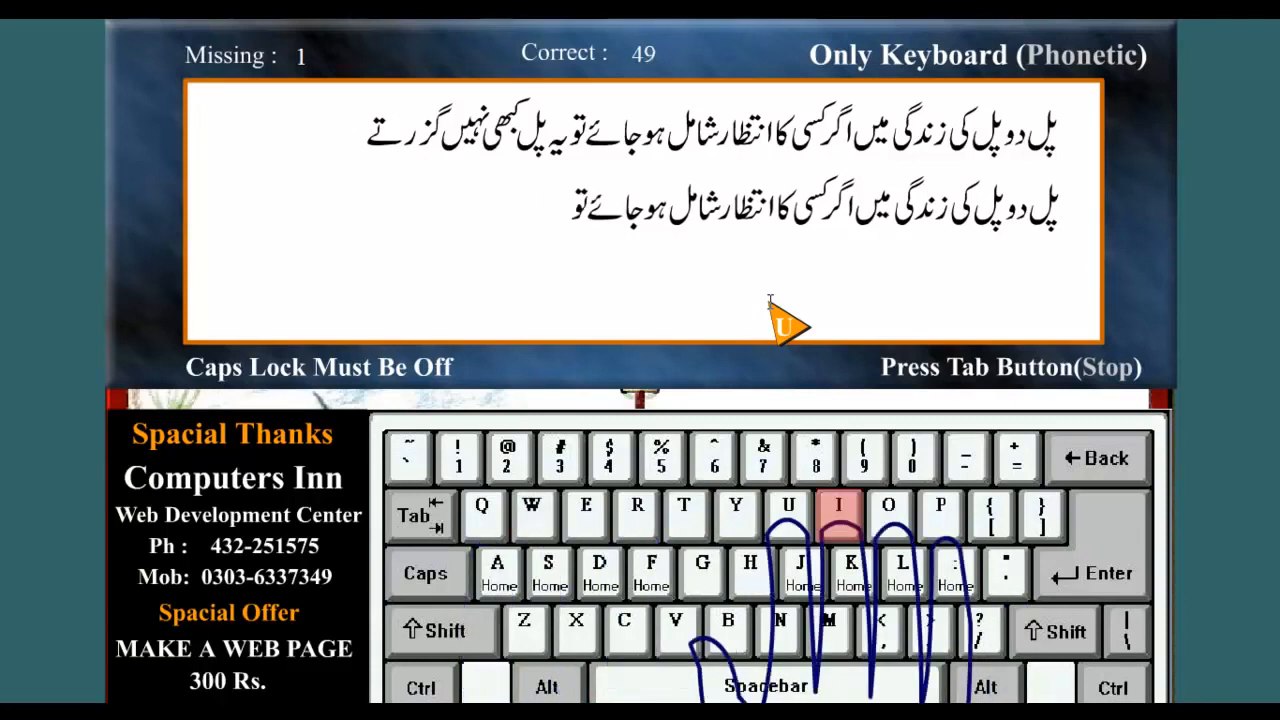
Step: Enter the words "یہ پل کبھی" directly after "تو" in the exercise line
text(io )
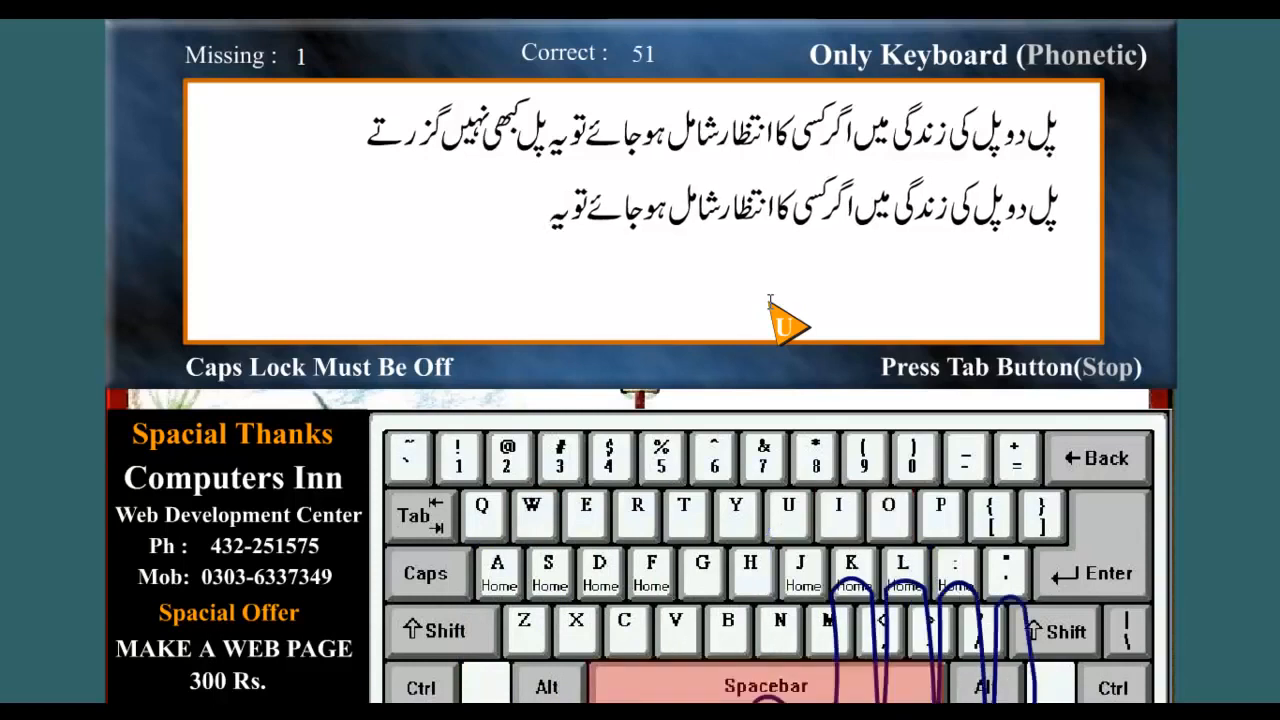
text(p)
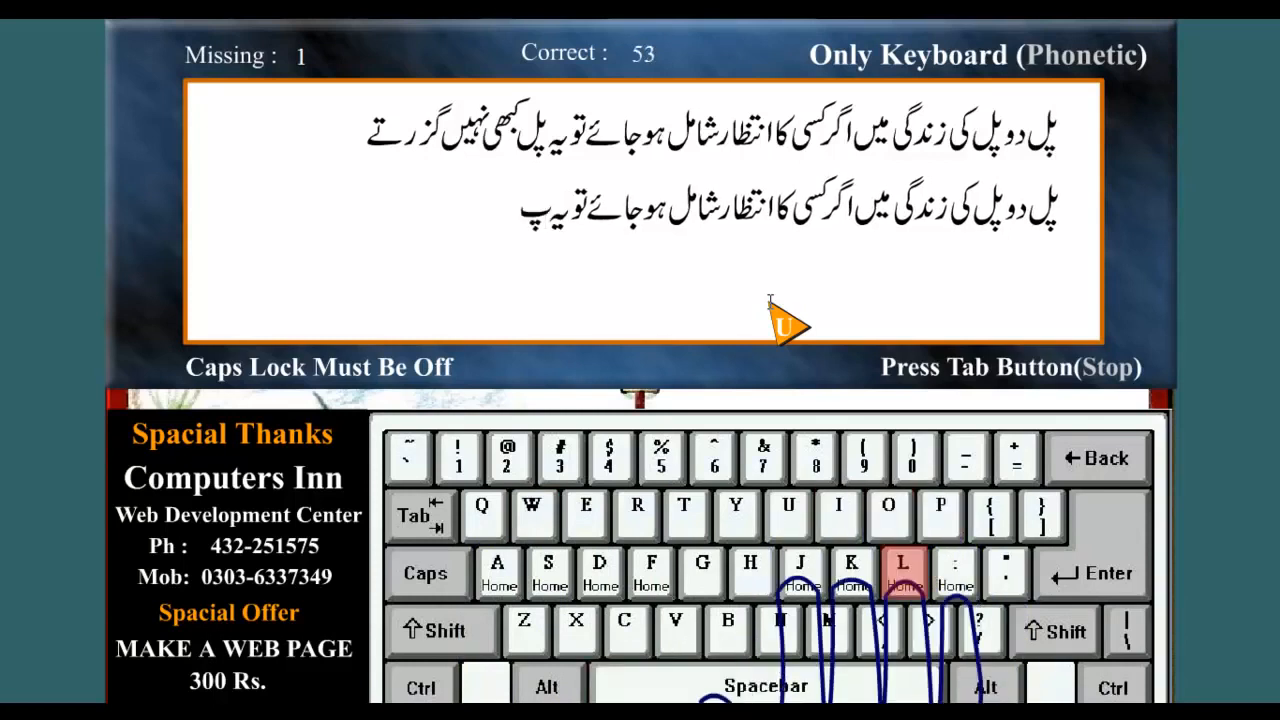
text(l )
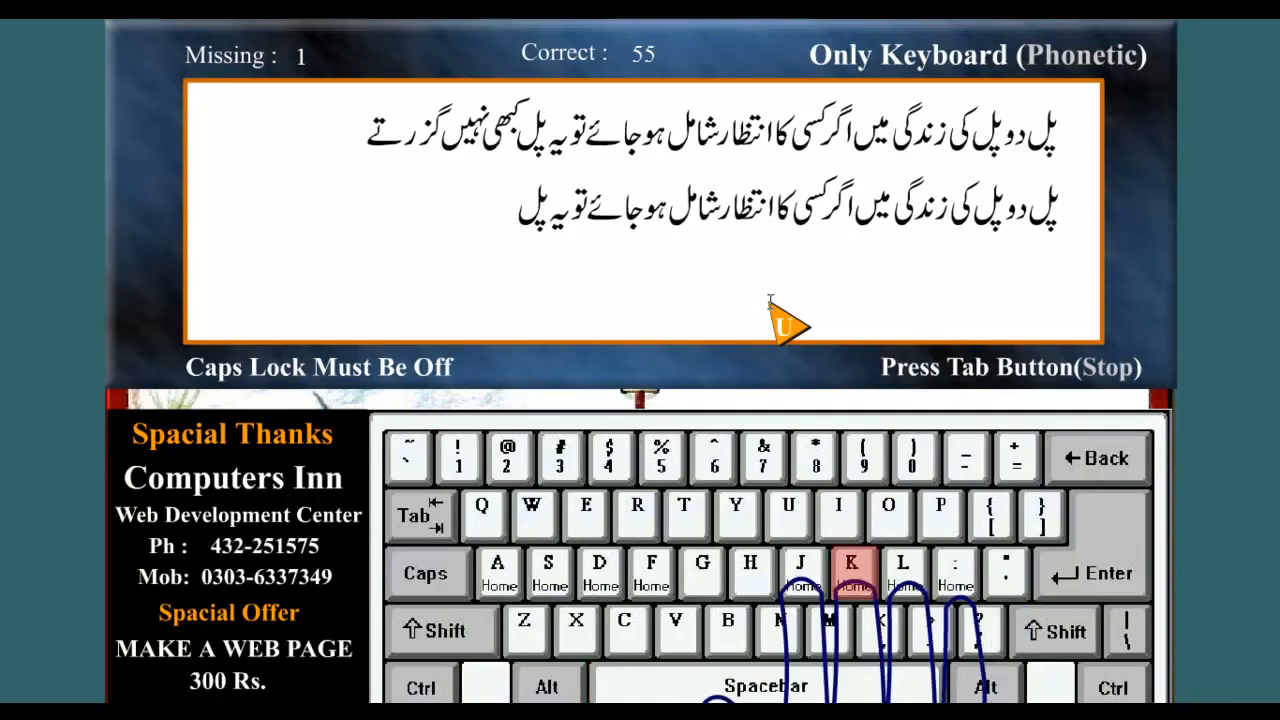
text(k)
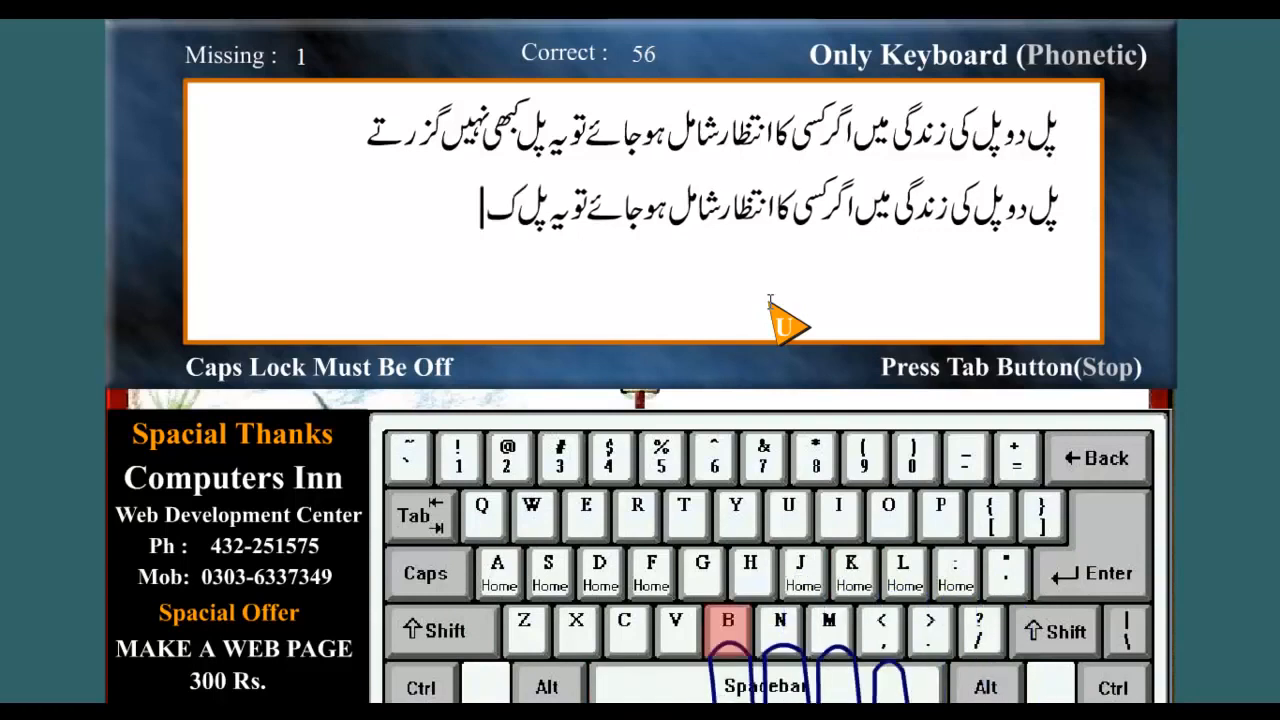
text(bh)
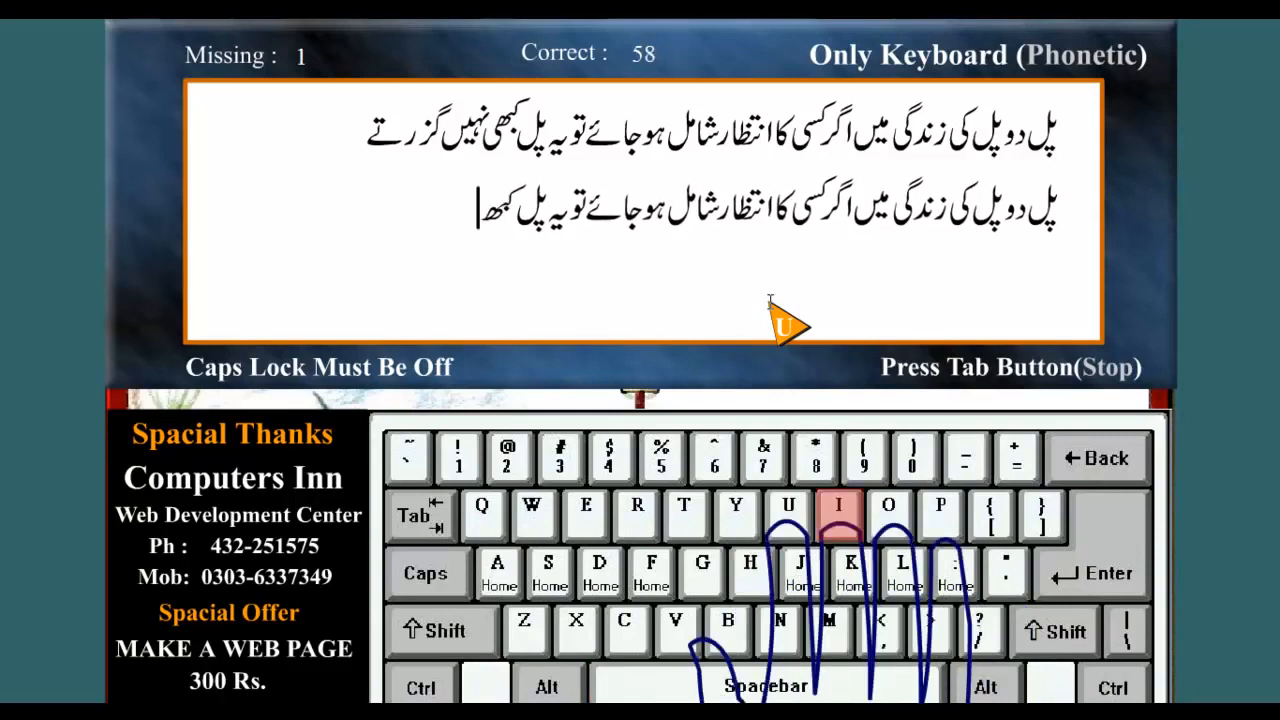
text(i)
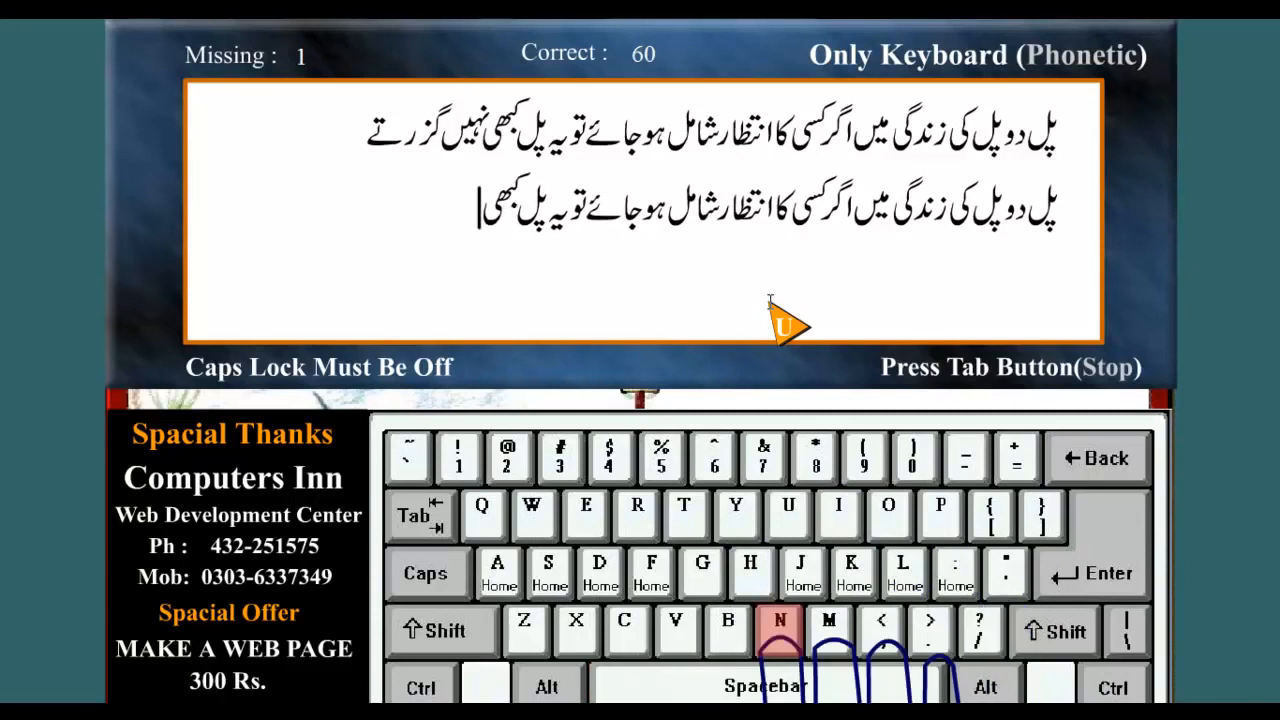
Step: Finish the exercise line with "نہیں گزرتے" and return to the main page
text( no)
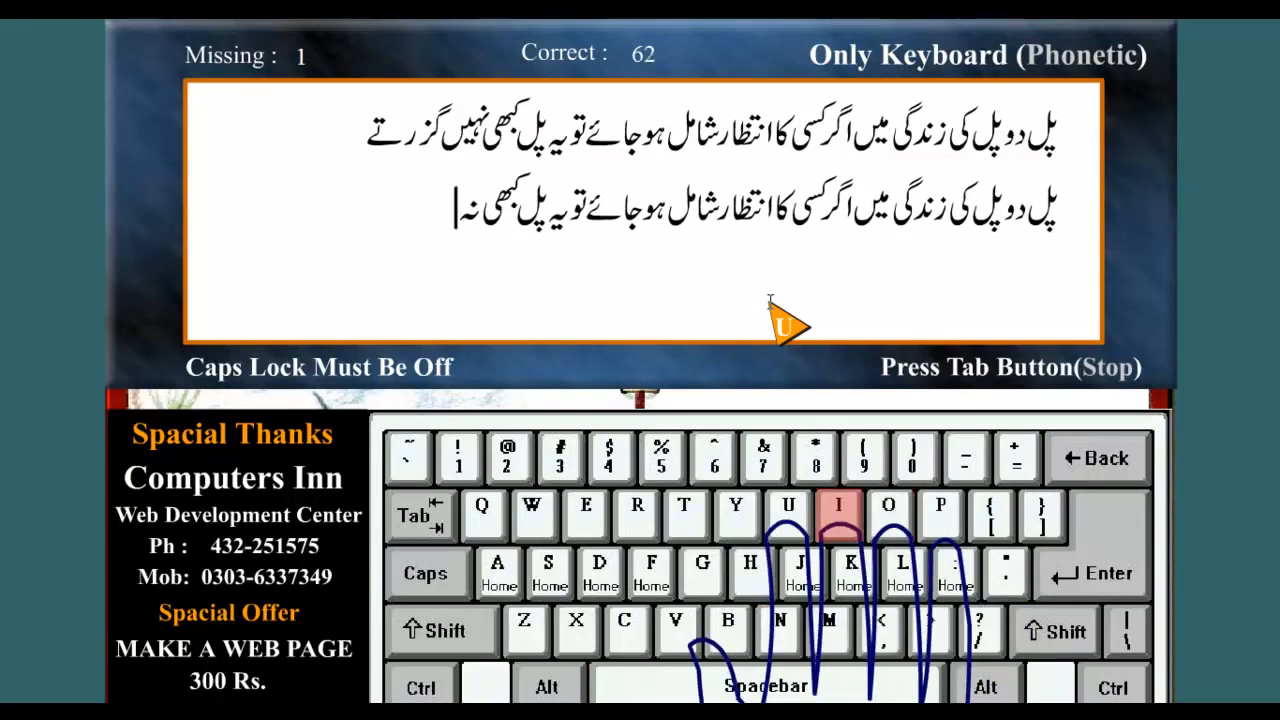
text(i)
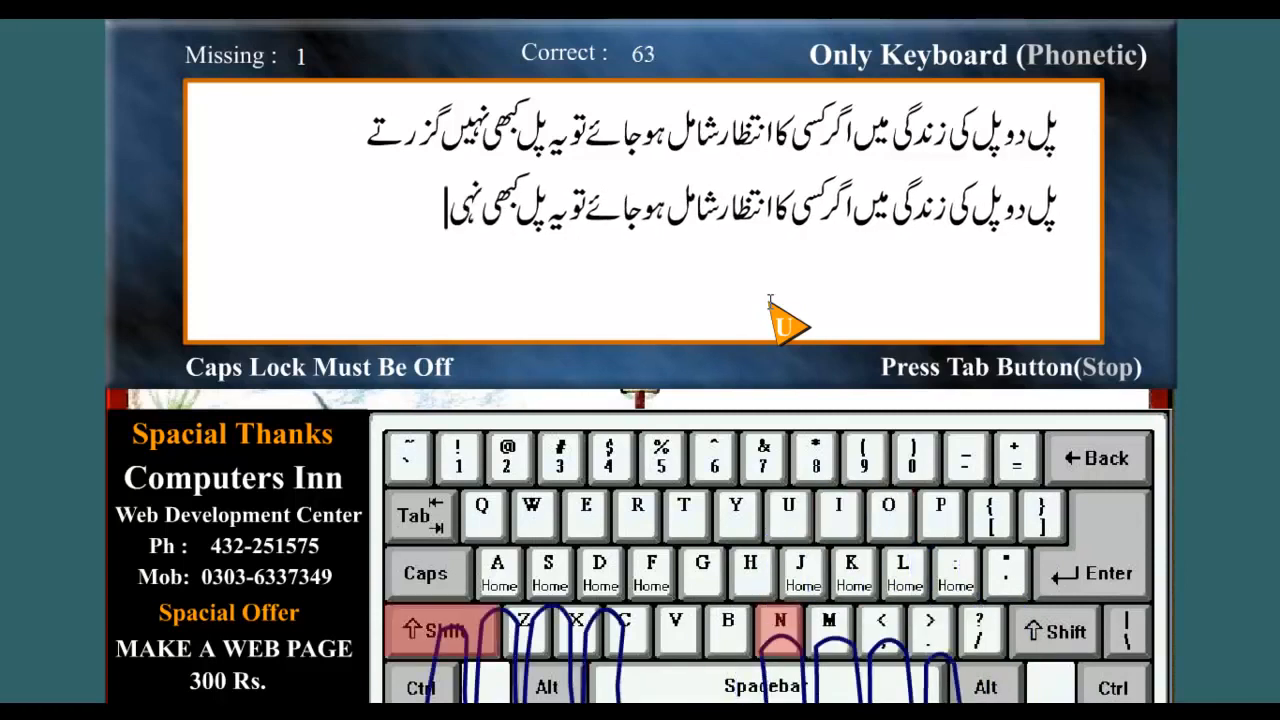
text(N)
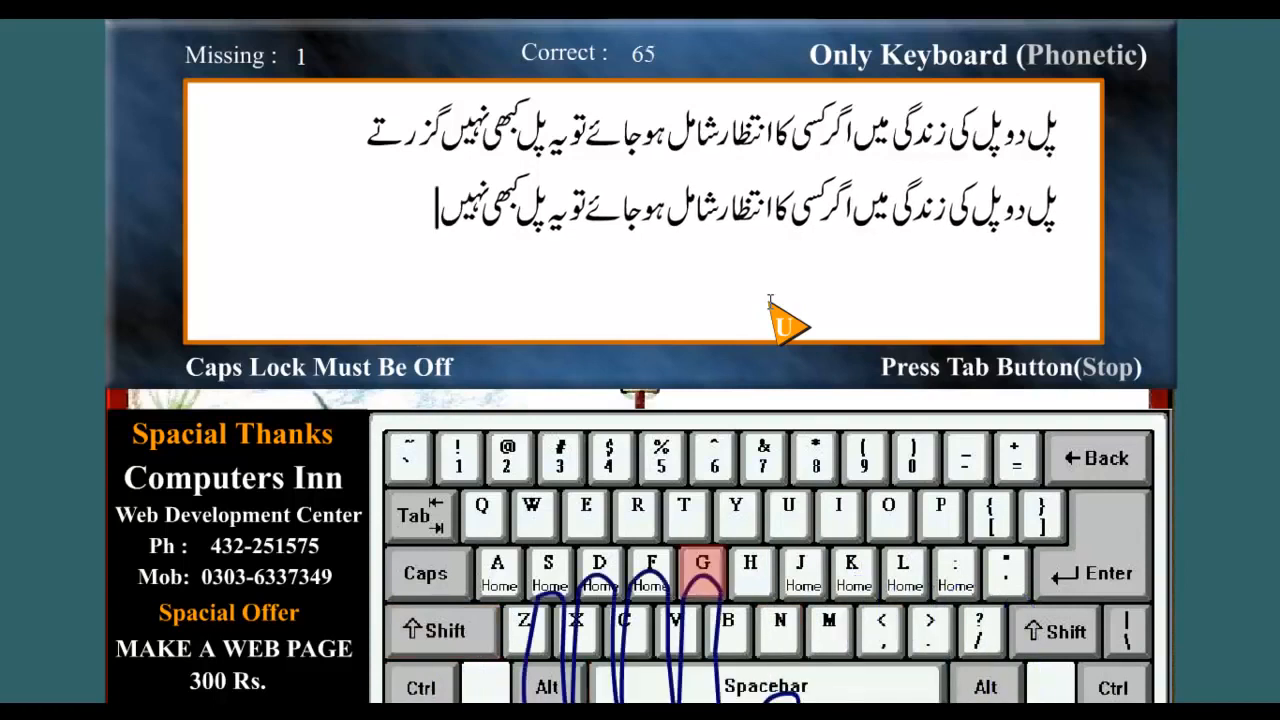
text( gz)
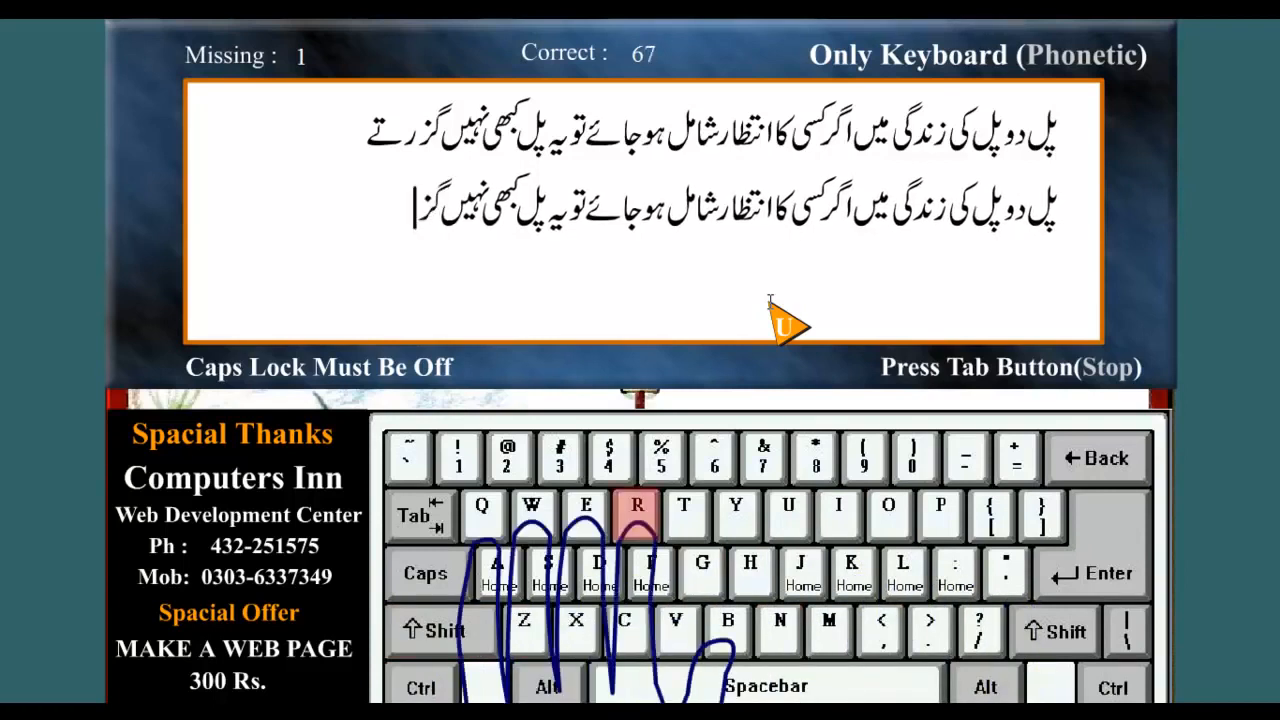
text(rt)
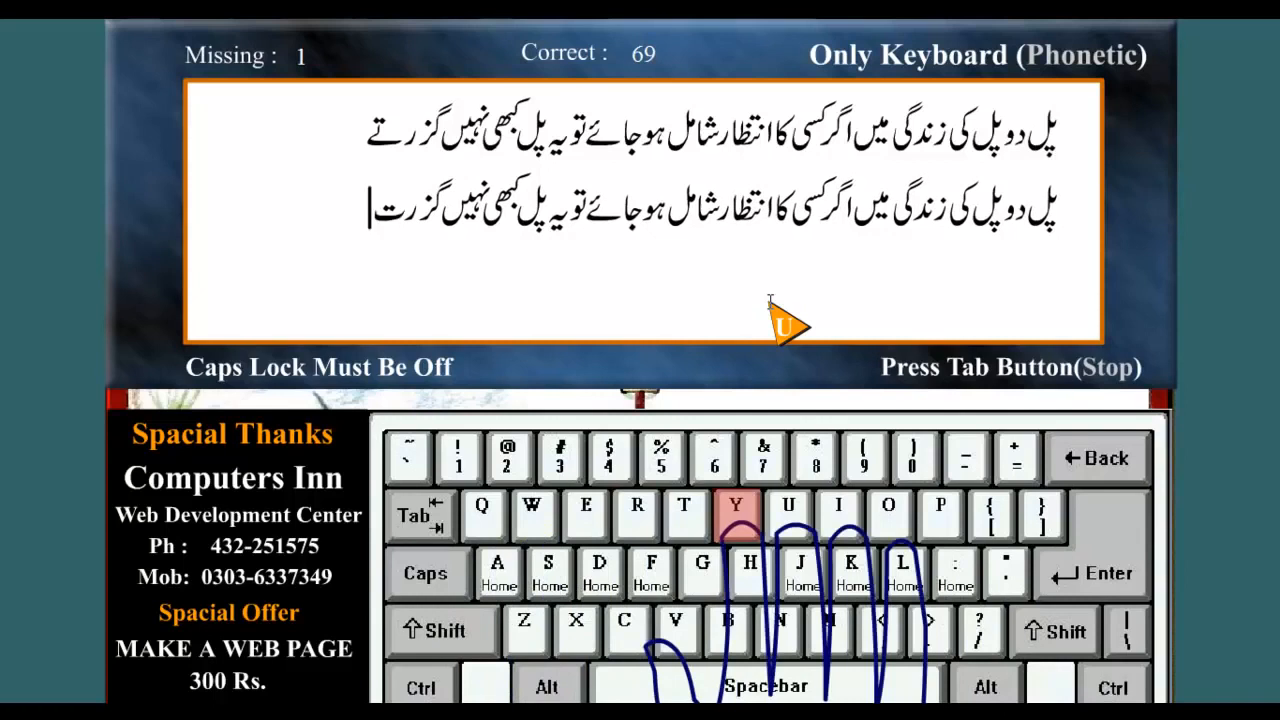
text(y)
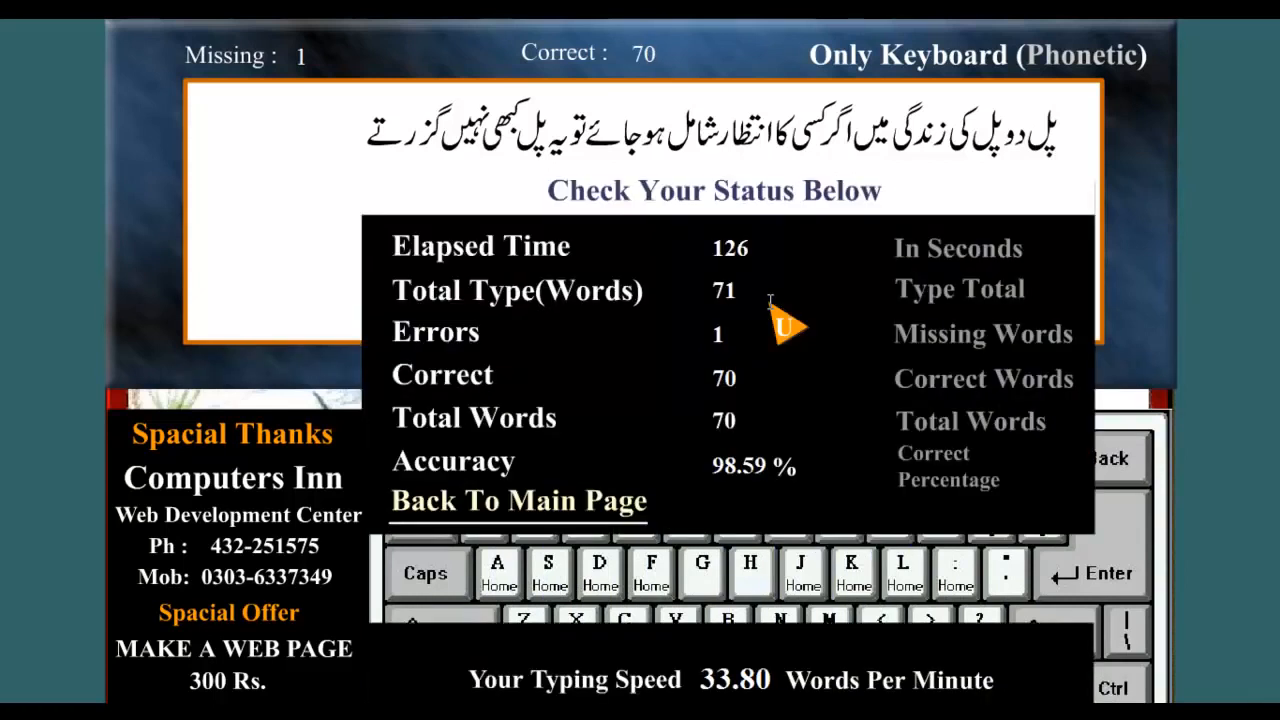
click(593, 508)
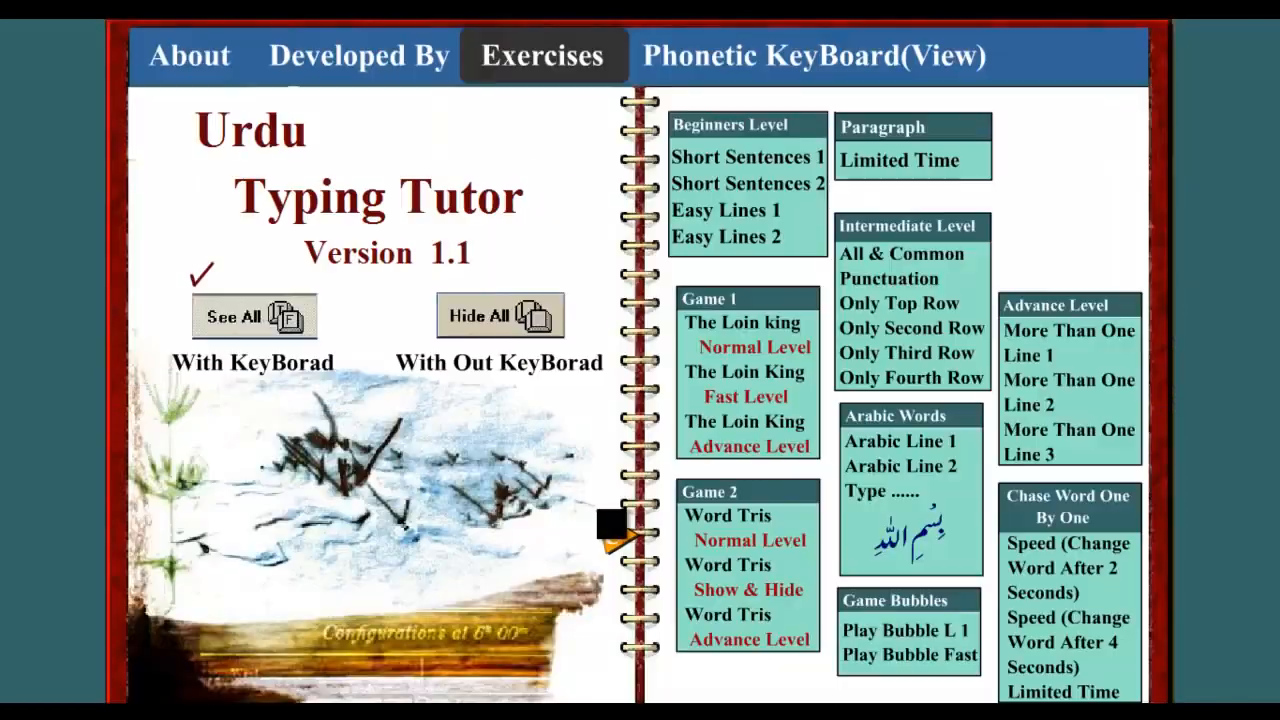
Step: Start the Limited Time paragraph exercise and enter its first word, "محمد"
click(922, 170)
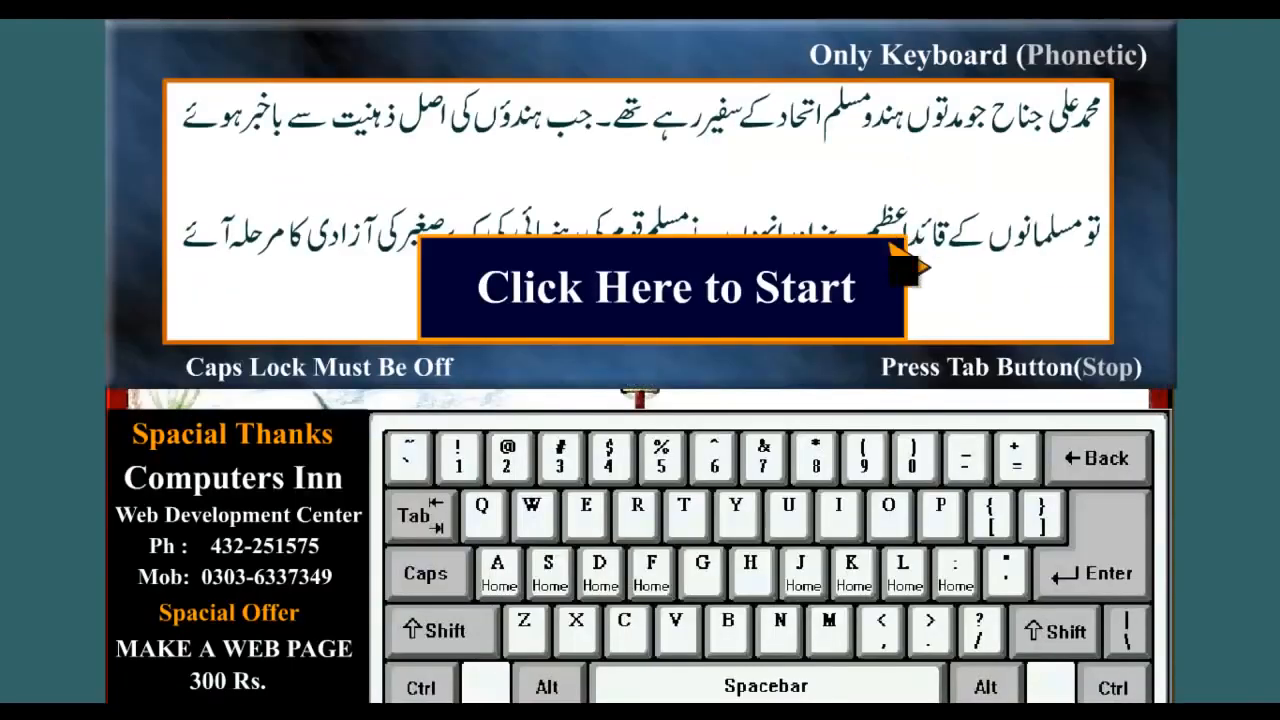
click(878, 300)
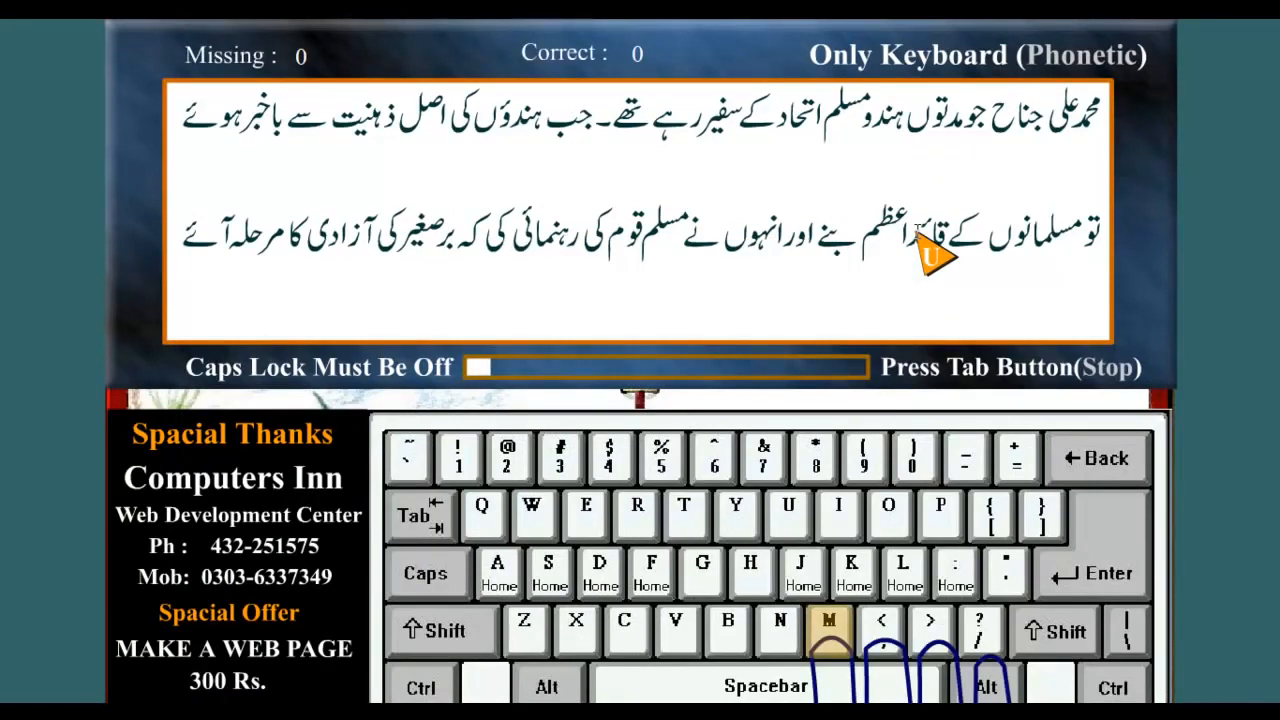
text(m)
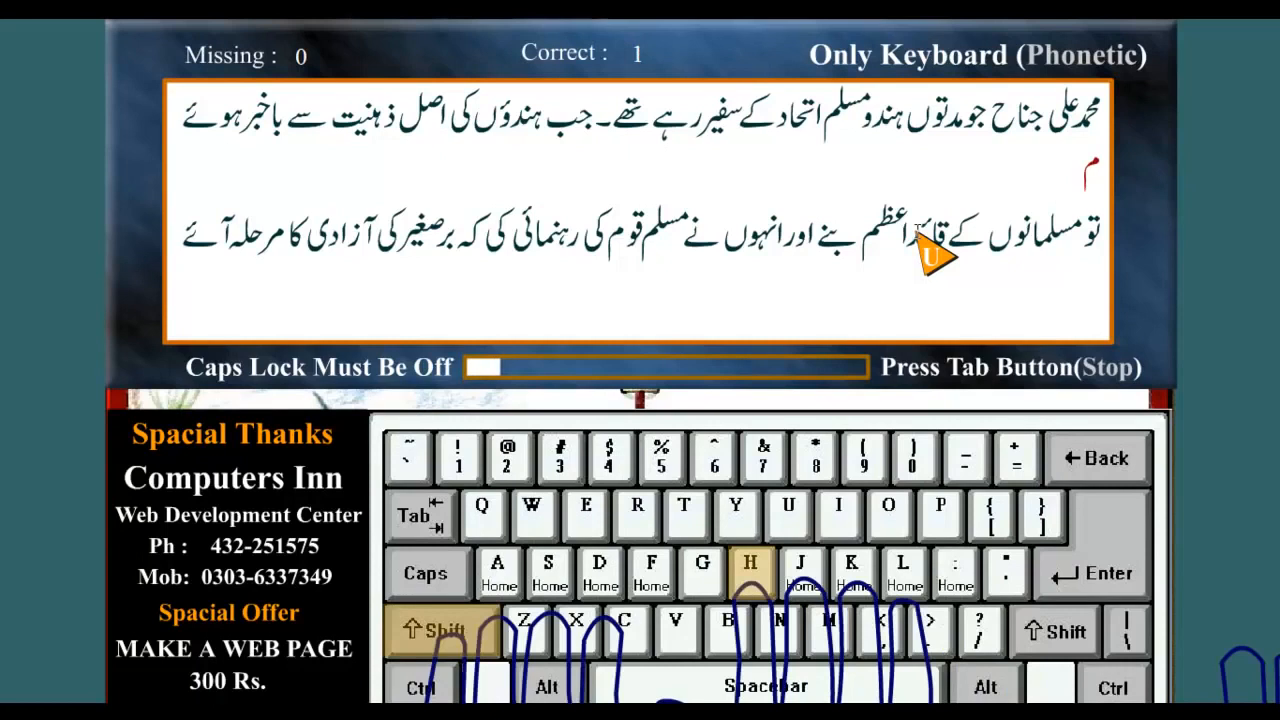
text(H)
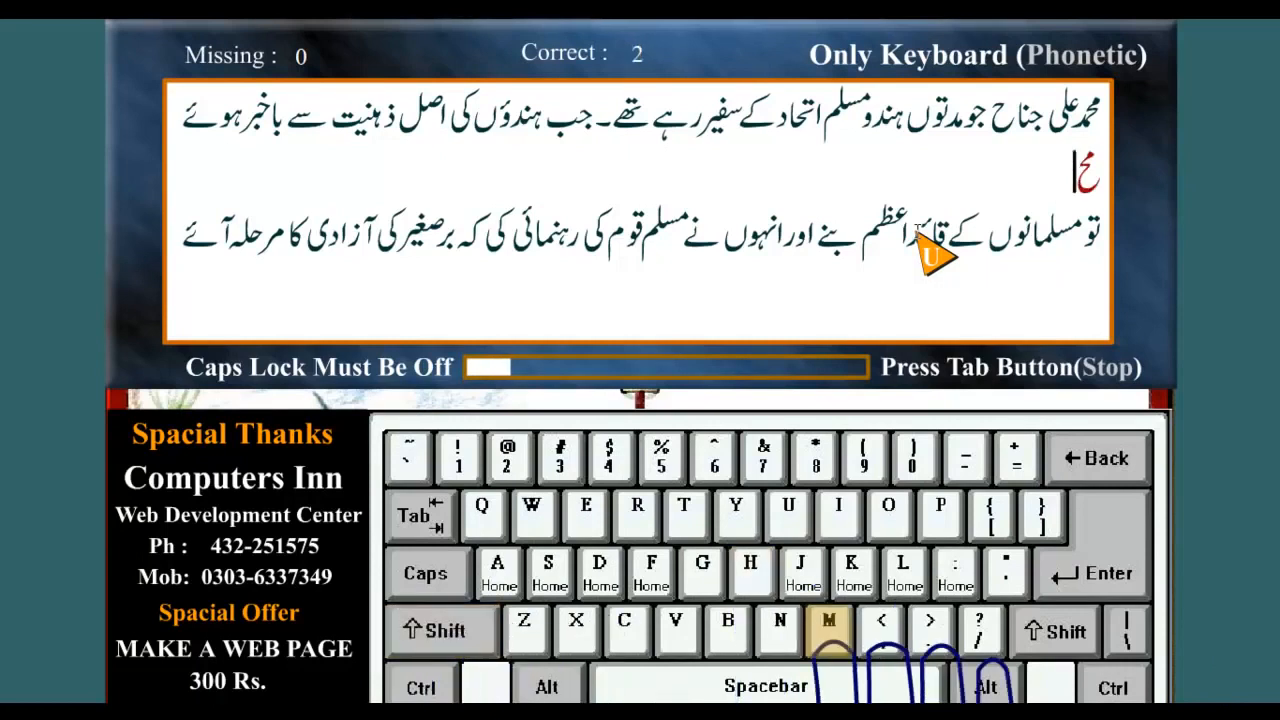
text(md)
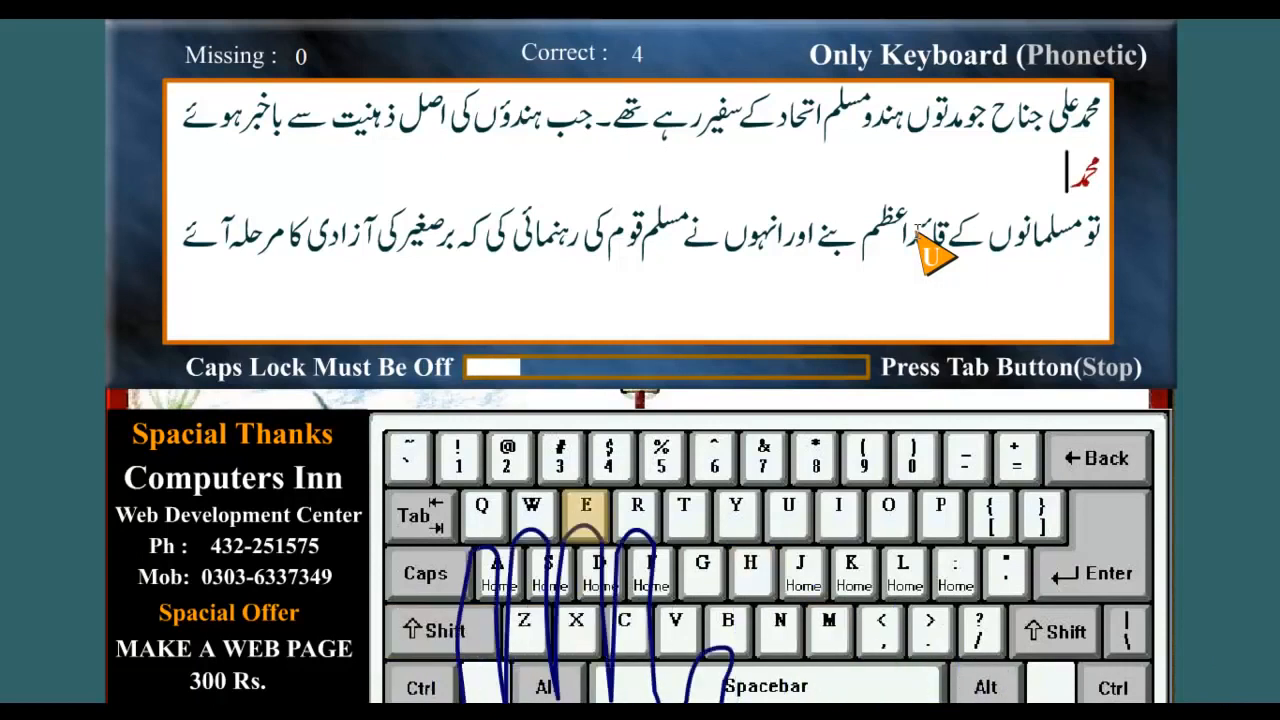
Step: Continue the paragraph with "علی ج", stop the exercise early and return to the main page
text(e)
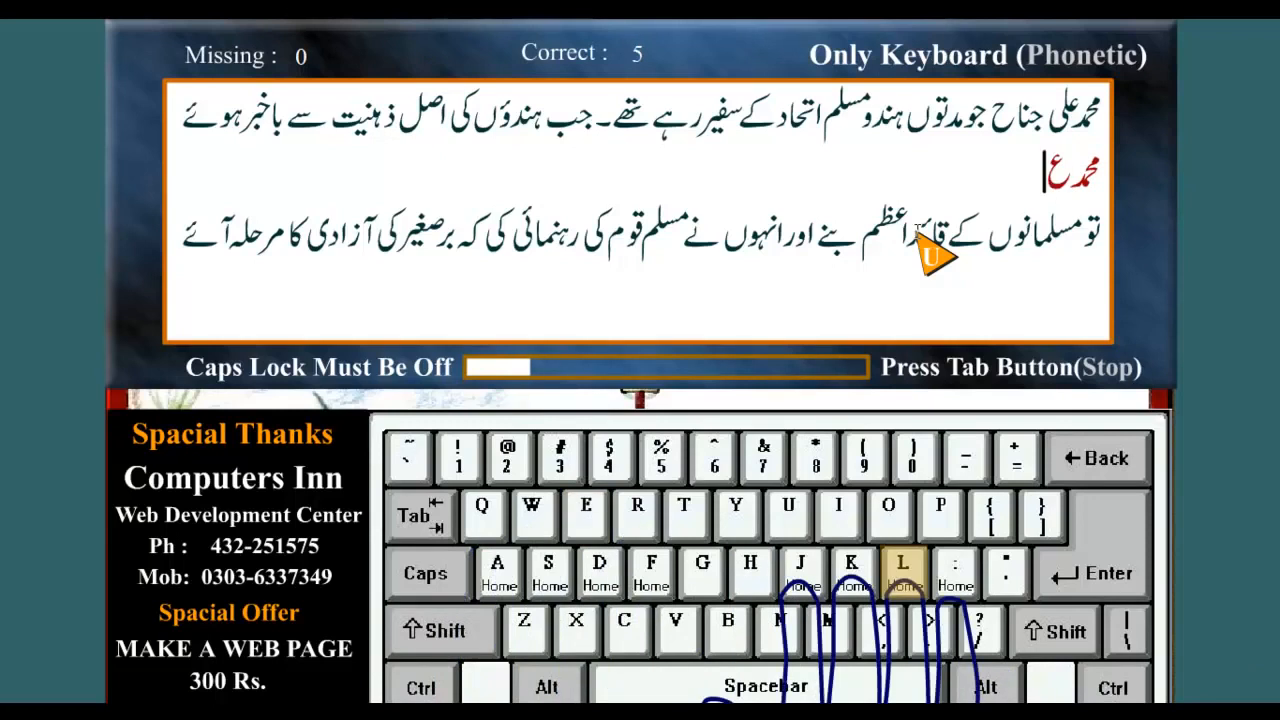
text(li)
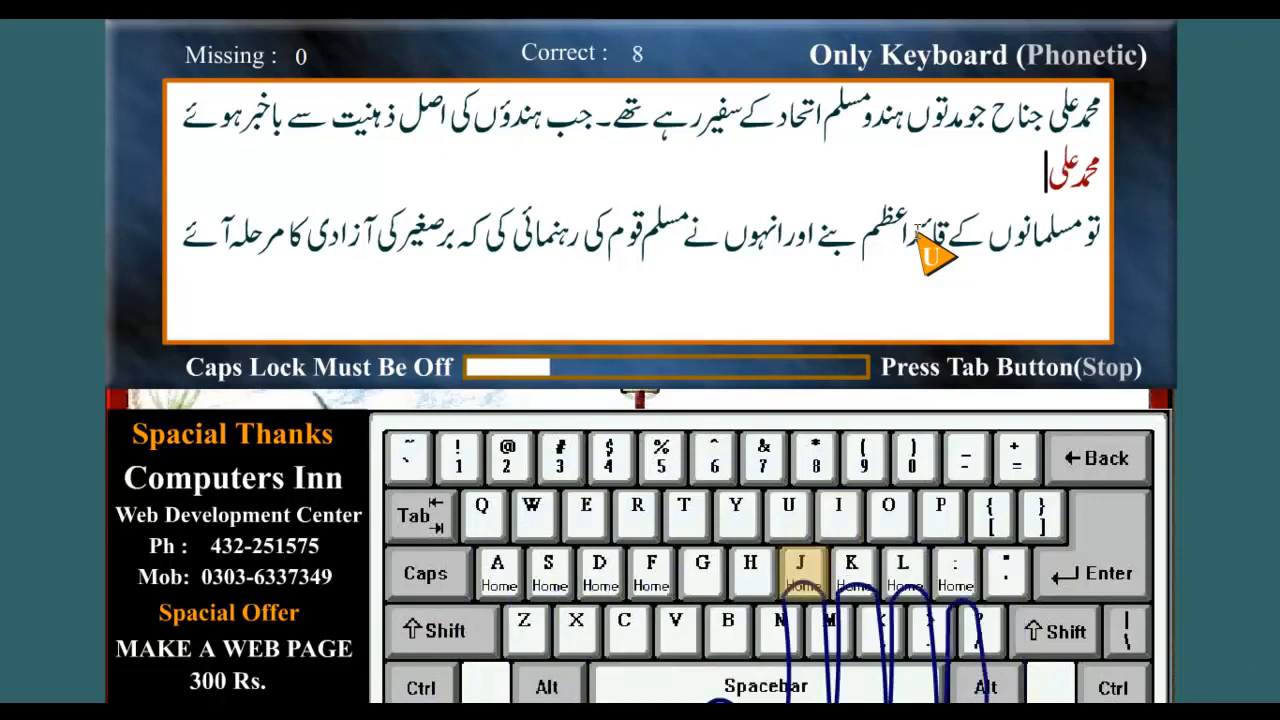
text( j)
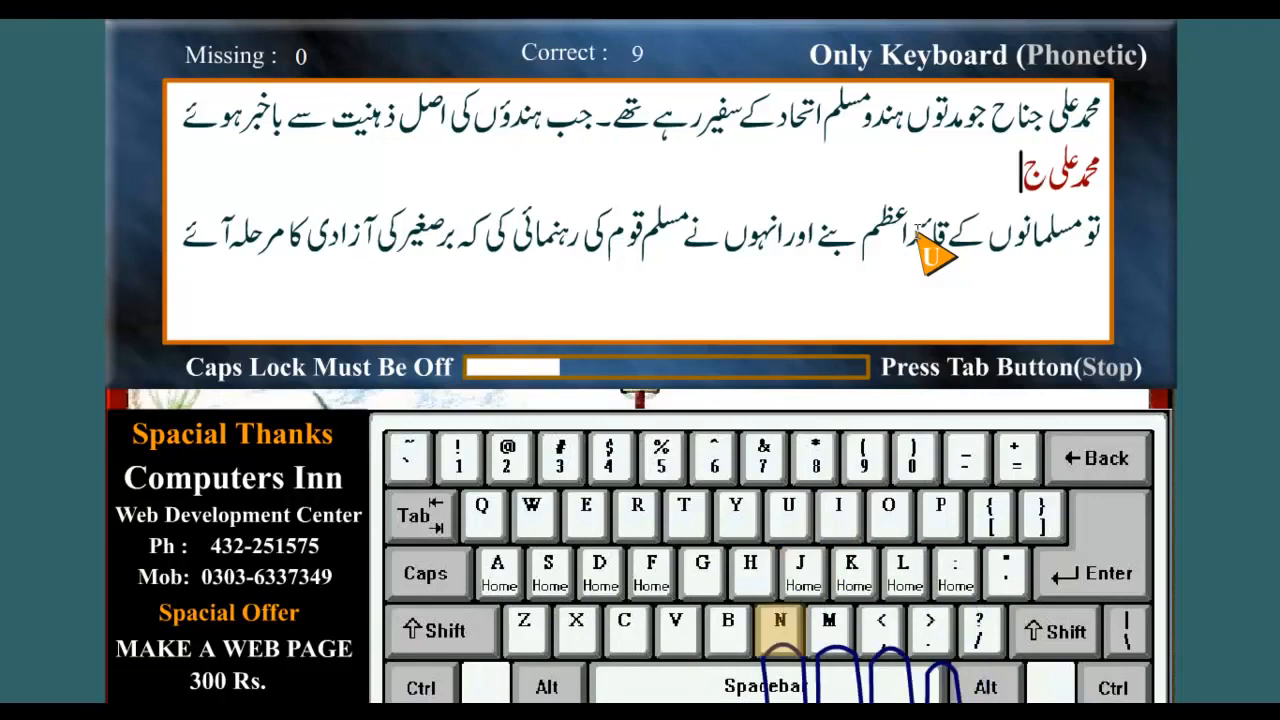
key(Tab)
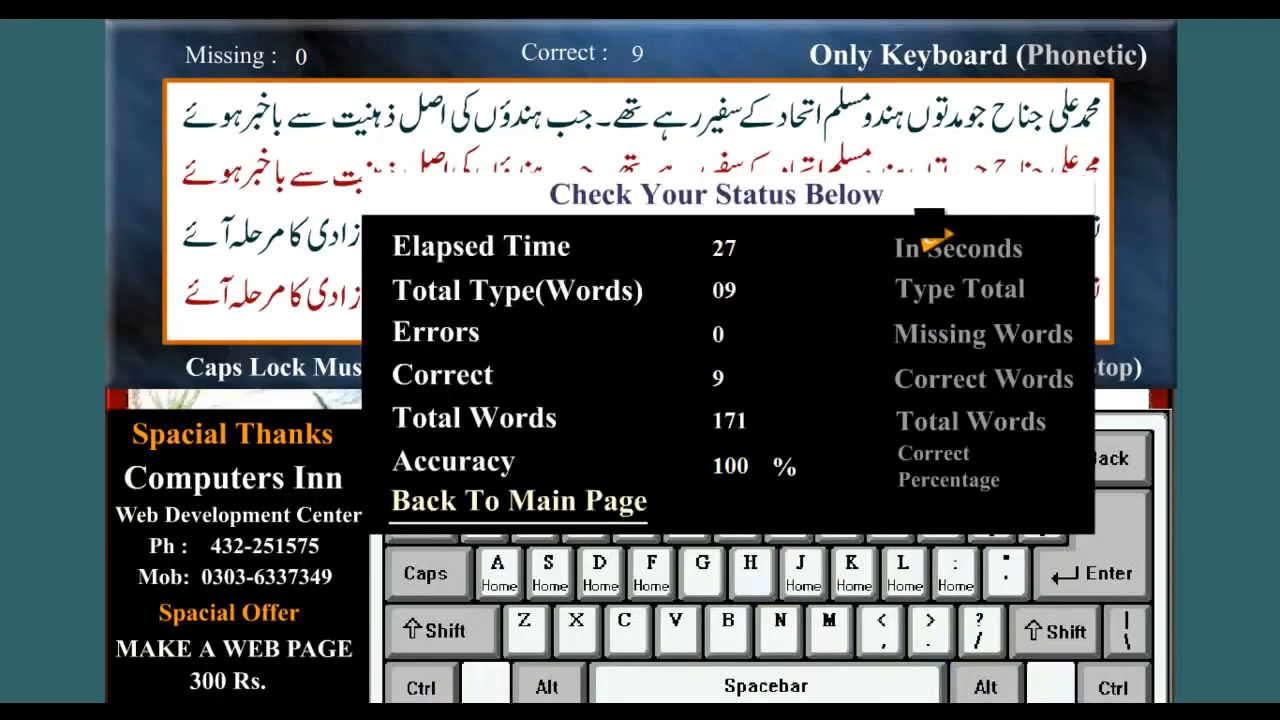
click(632, 503)
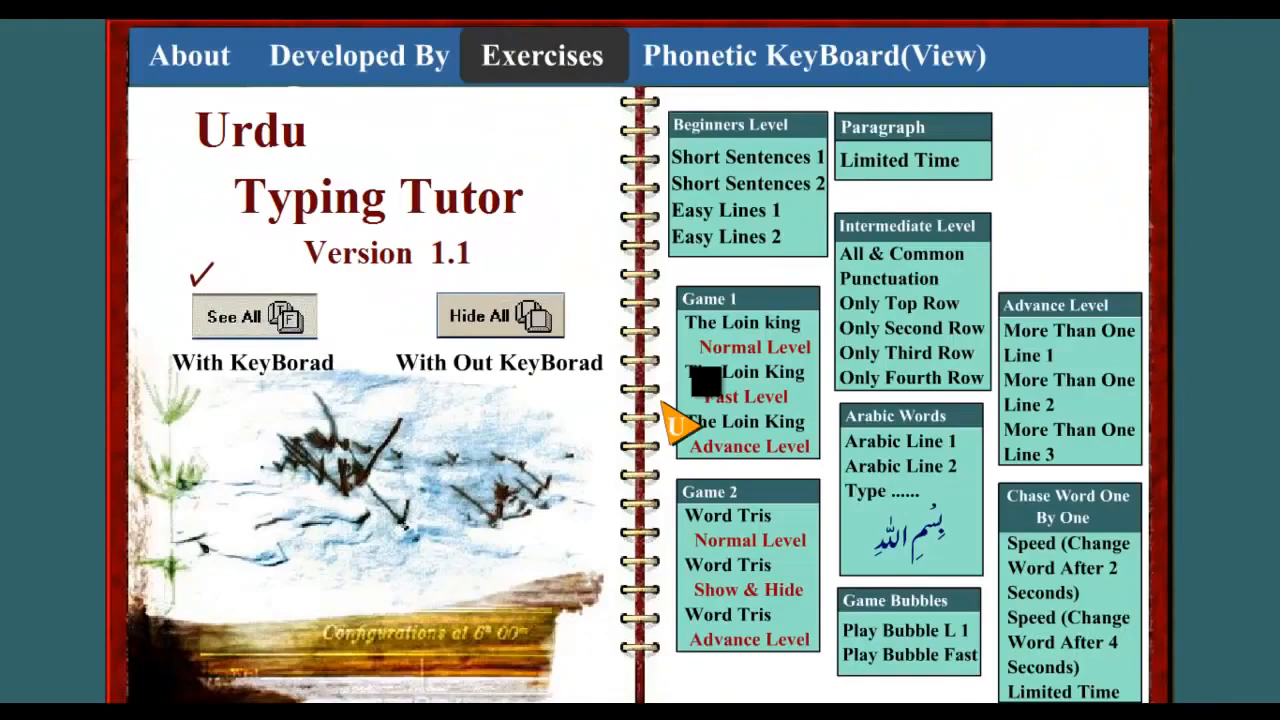
Step: Play The Loin King game at Normal Level, entering each prompted Urdu character, and return to the main page
click(766, 346)
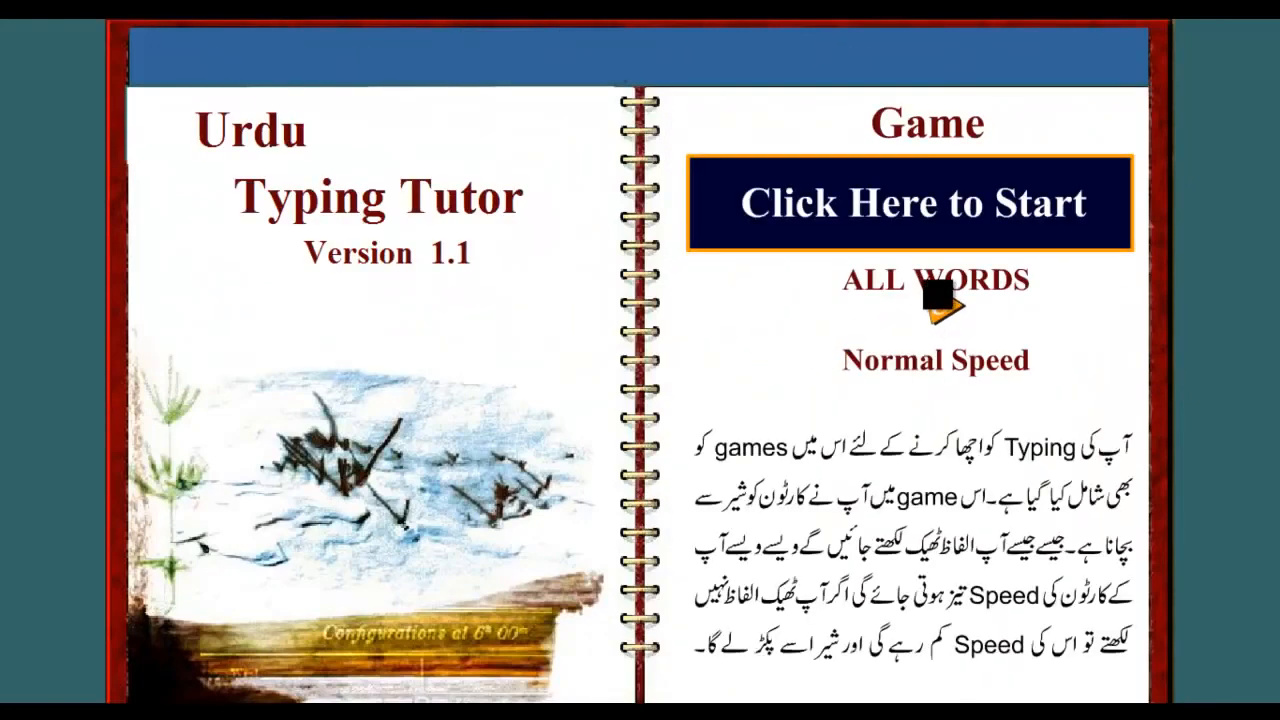
click(937, 243)
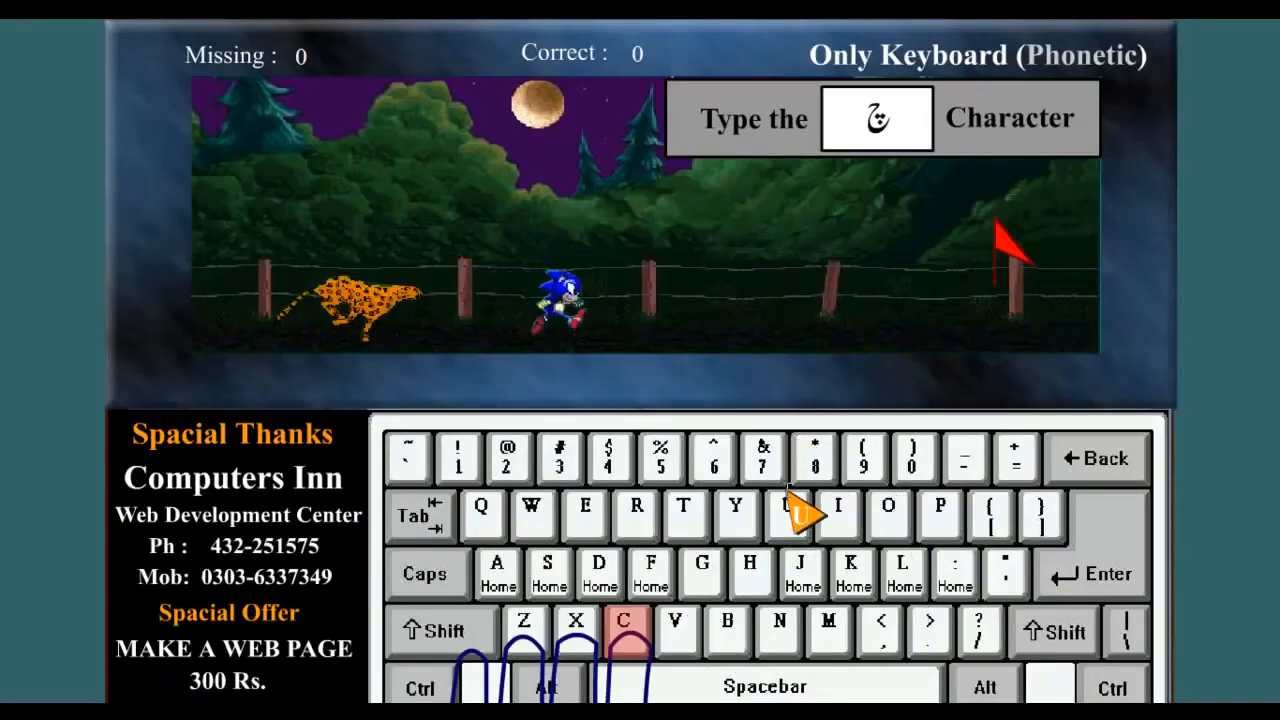
text(c)
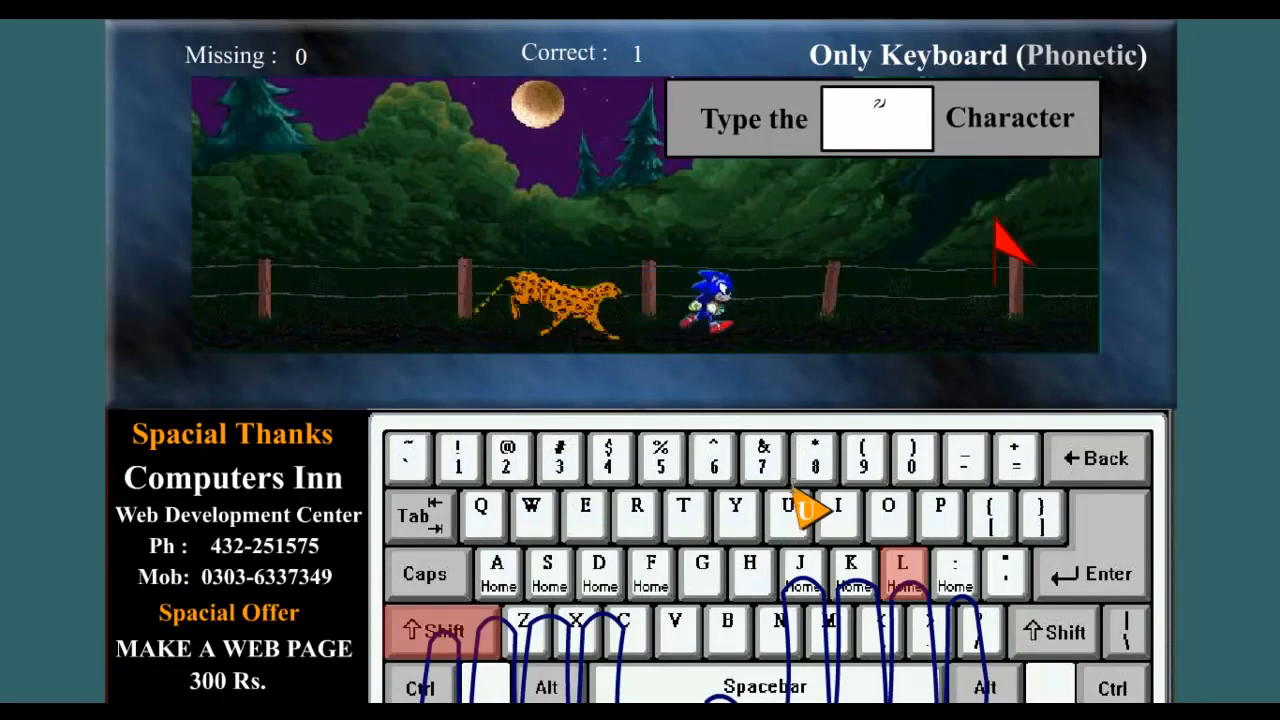
text(Ll)
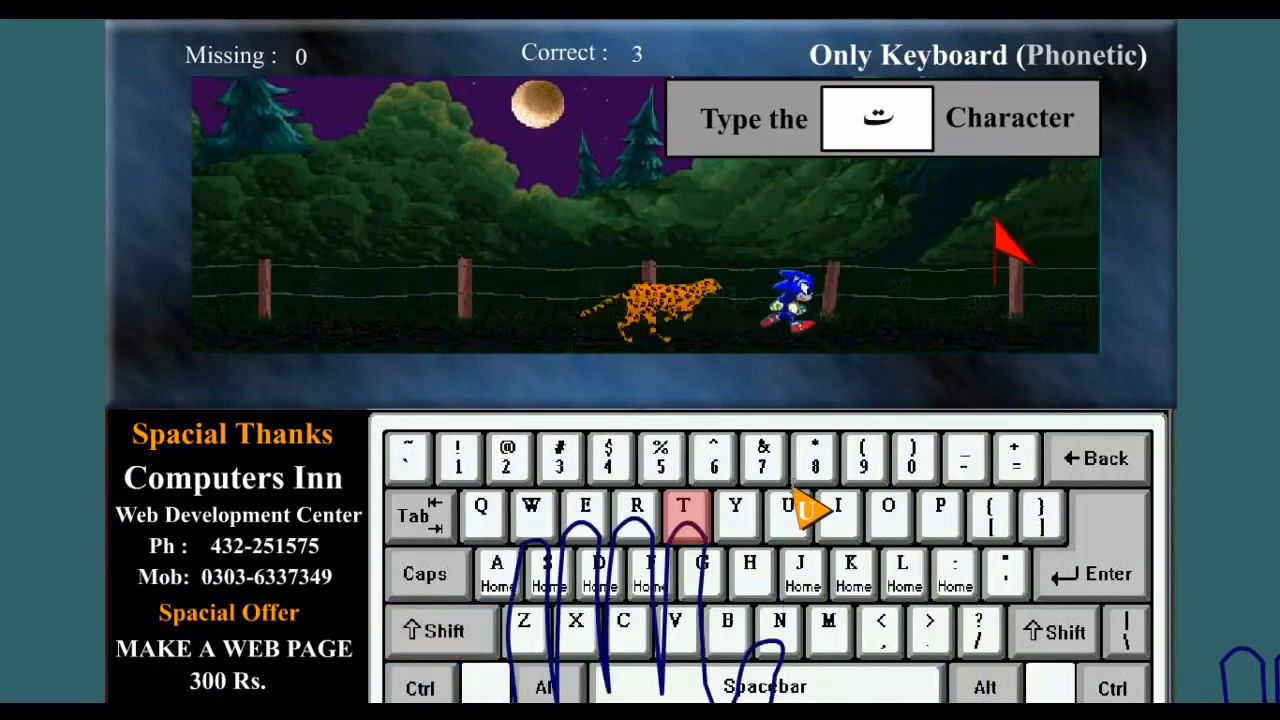
text(tN)
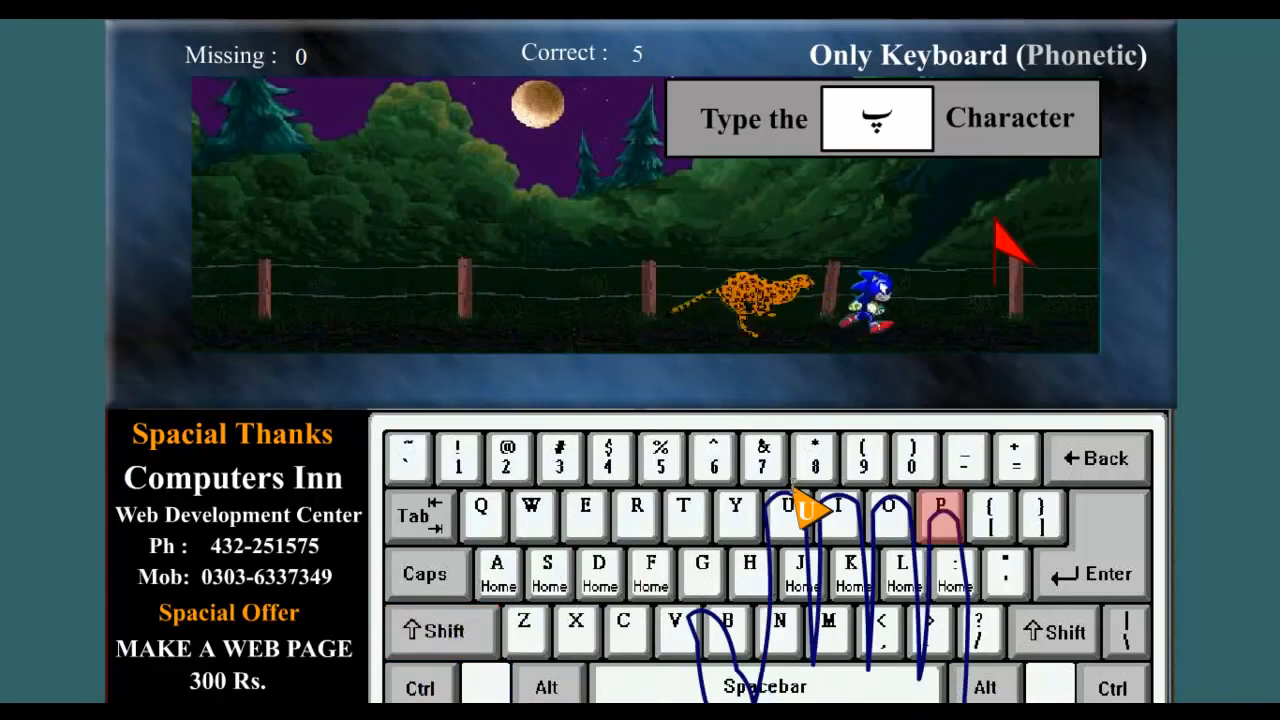
text(p)
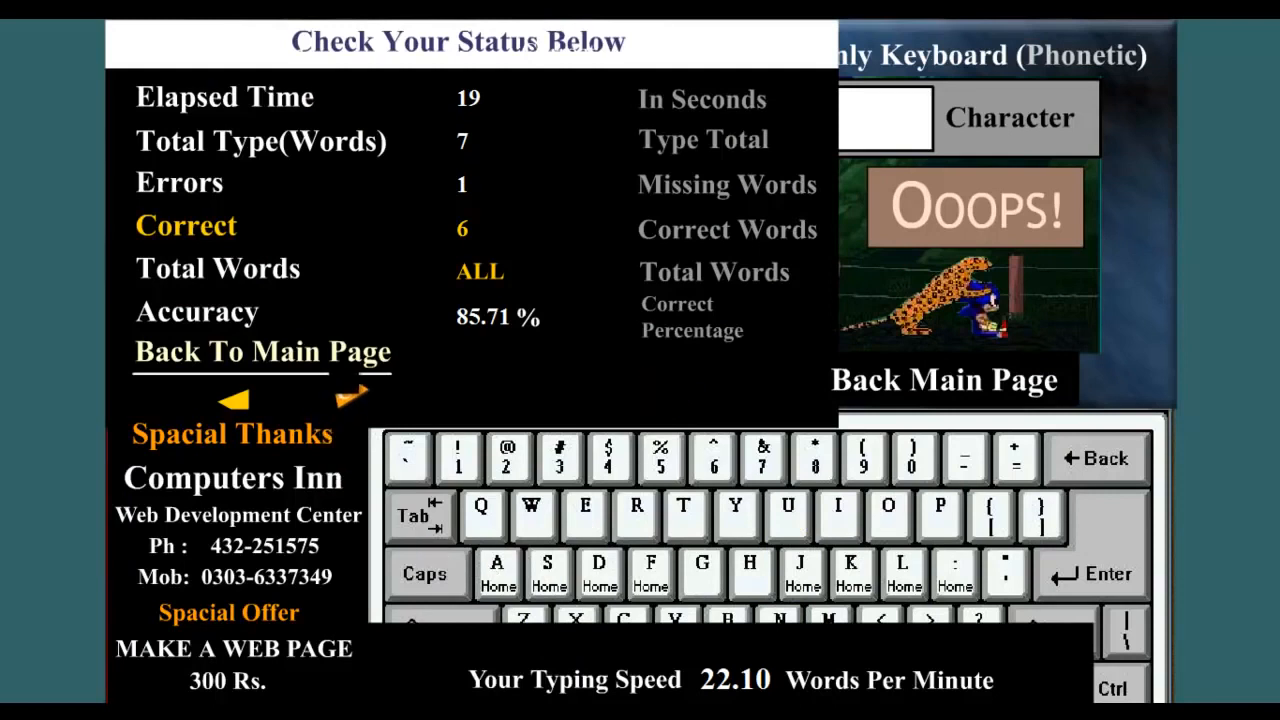
click(350, 385)
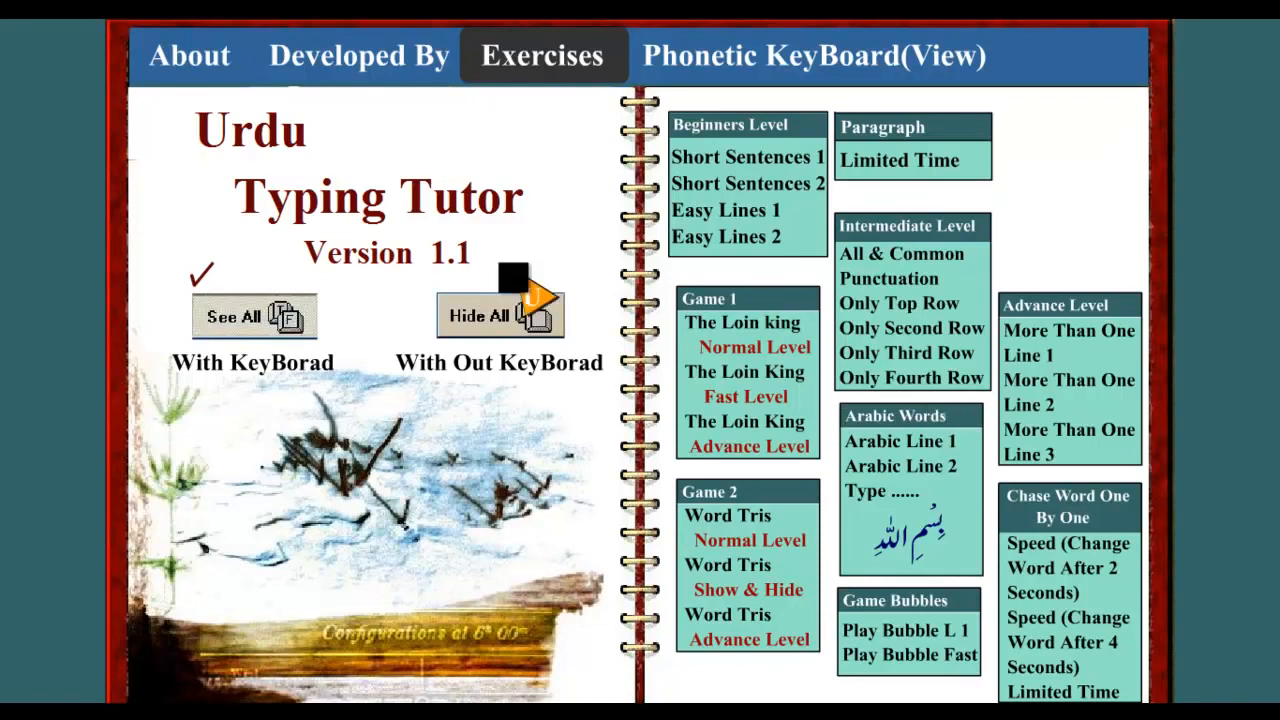
Step: View the About page of the typing tutor and close the program
click(205, 55)
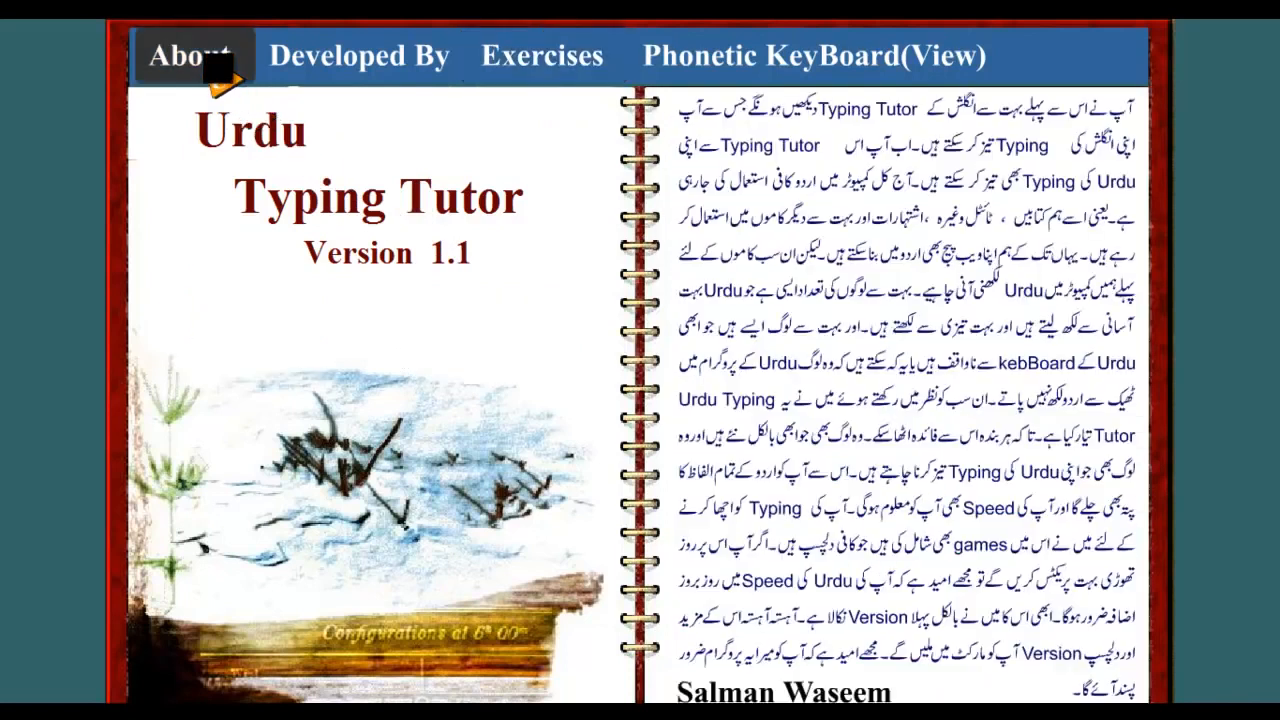
key(super)
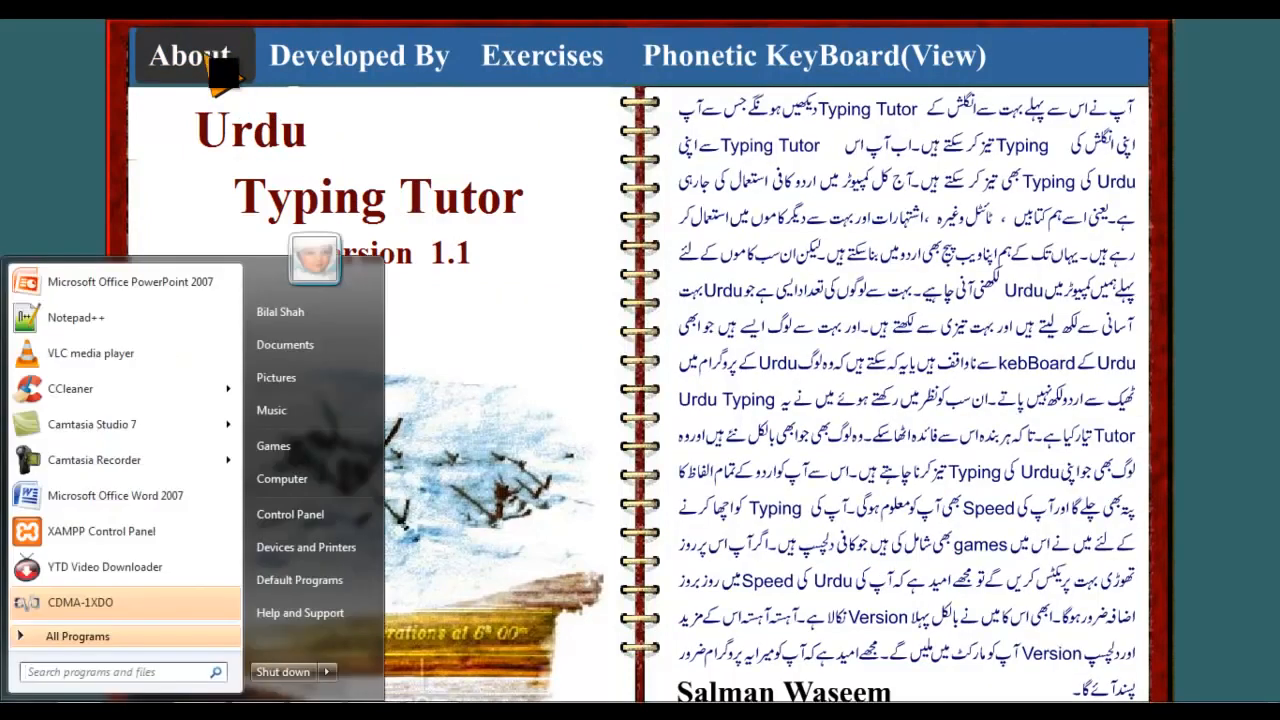
right_click(436, 712)
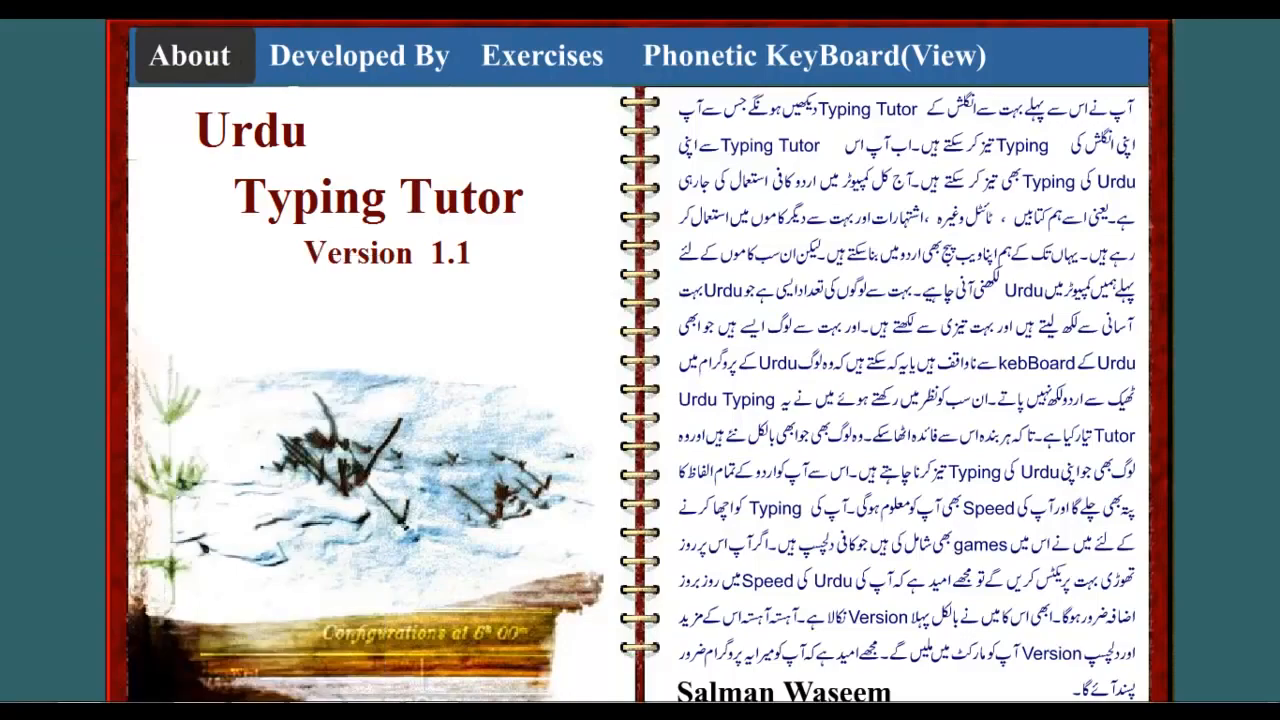
click(448, 671)
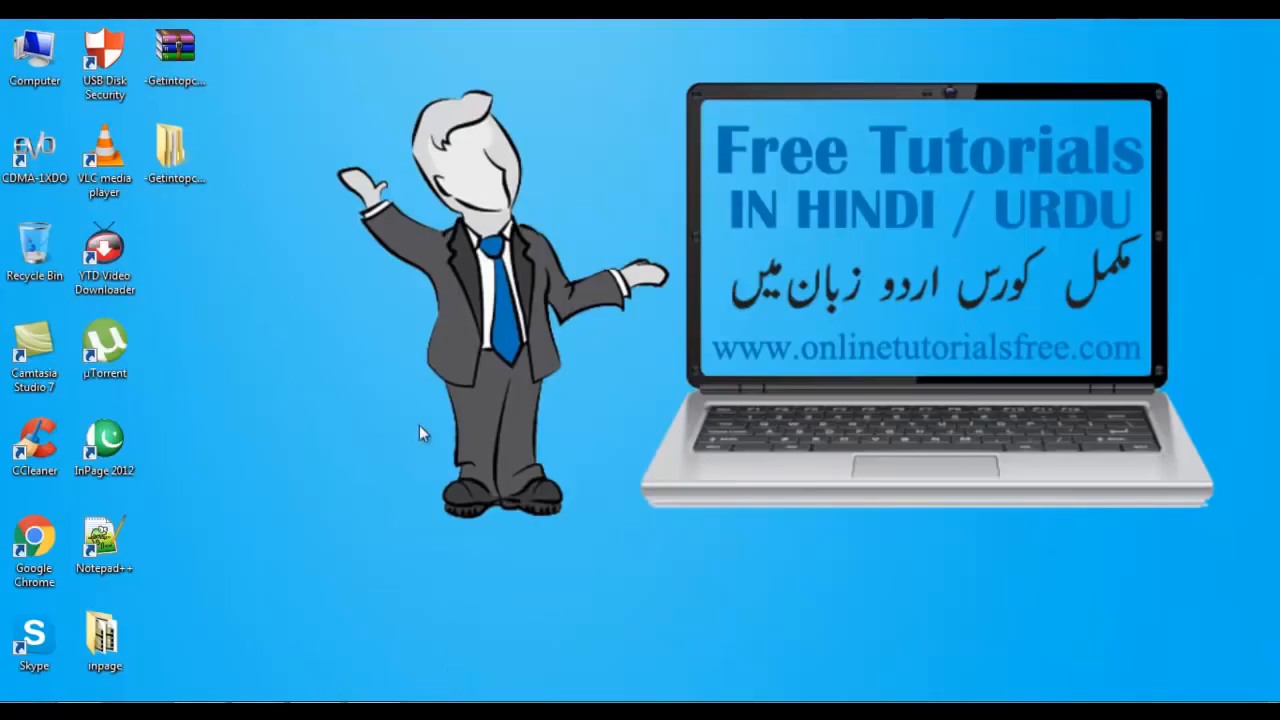
Step: Open and close the extracted Urdu_Typing_Tutor folder on the desktop, and dismiss the Program Compatibility Assistant
double_click(200, 128)
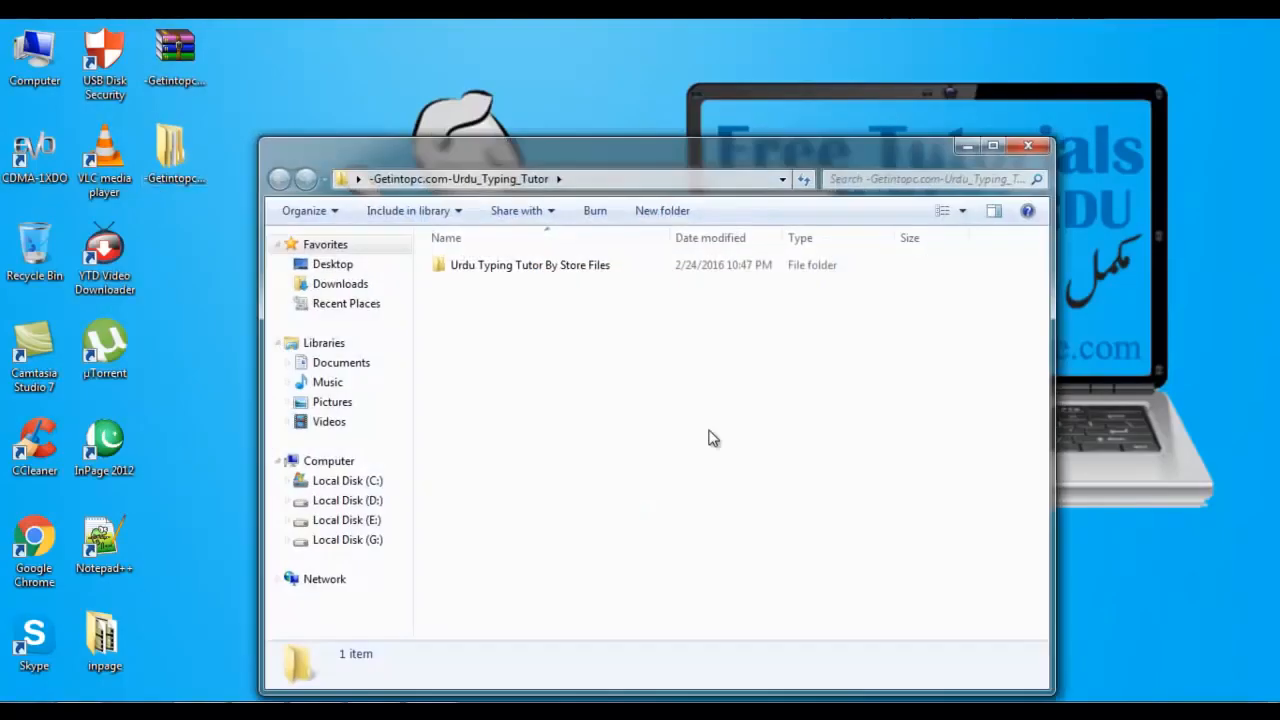
click(1041, 150)
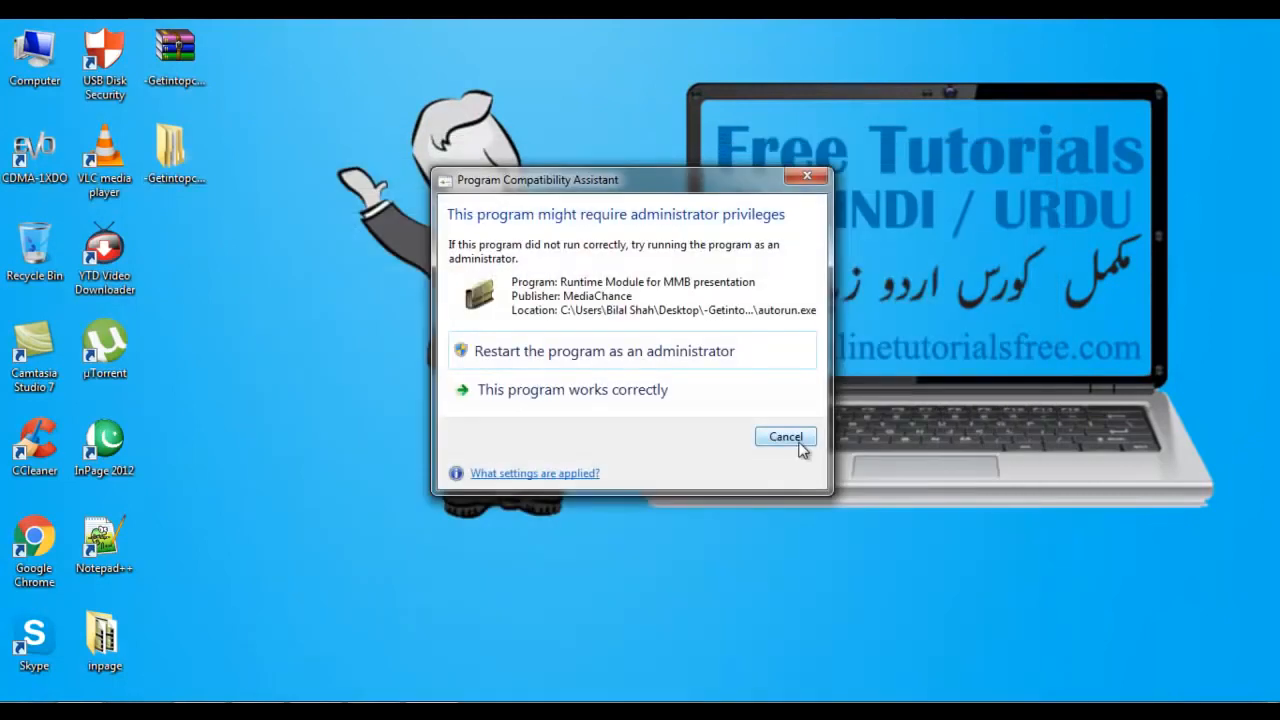
click(812, 176)
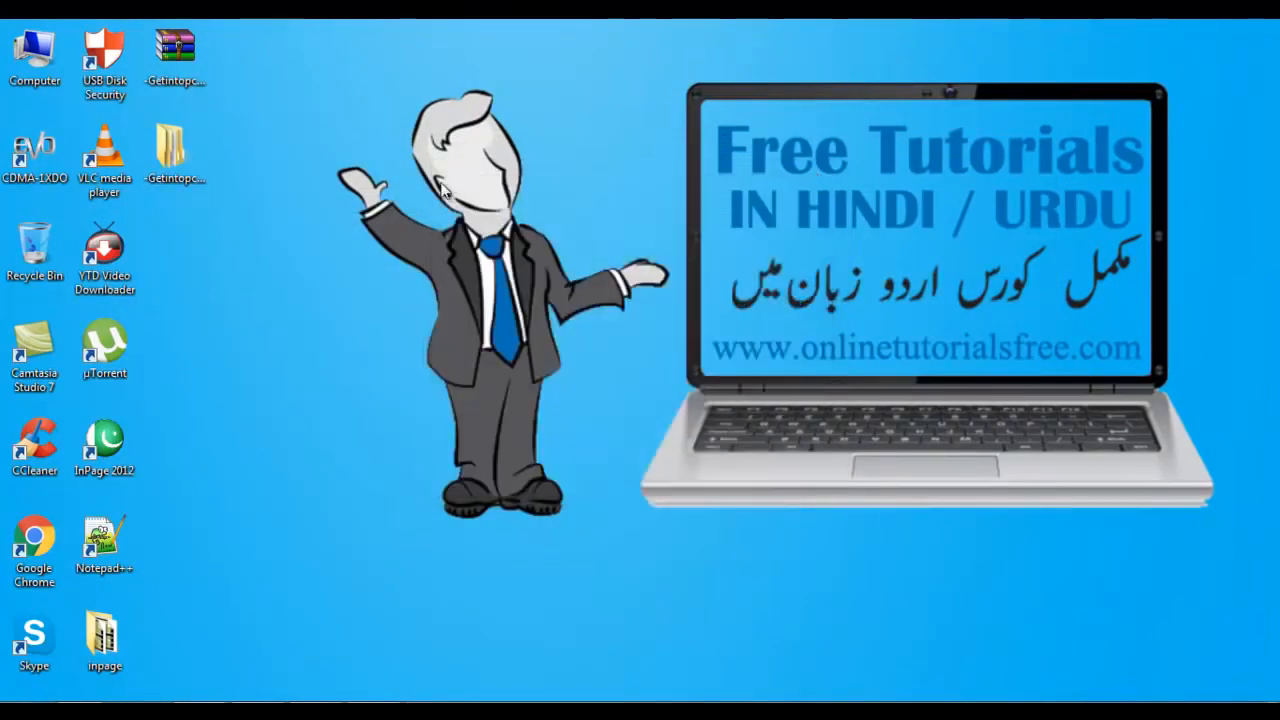
Step: Read the registration details in the Key text file inside "Urdu Typing Tutor By Store Files", and close the file and folder windows
double_click(172, 178)
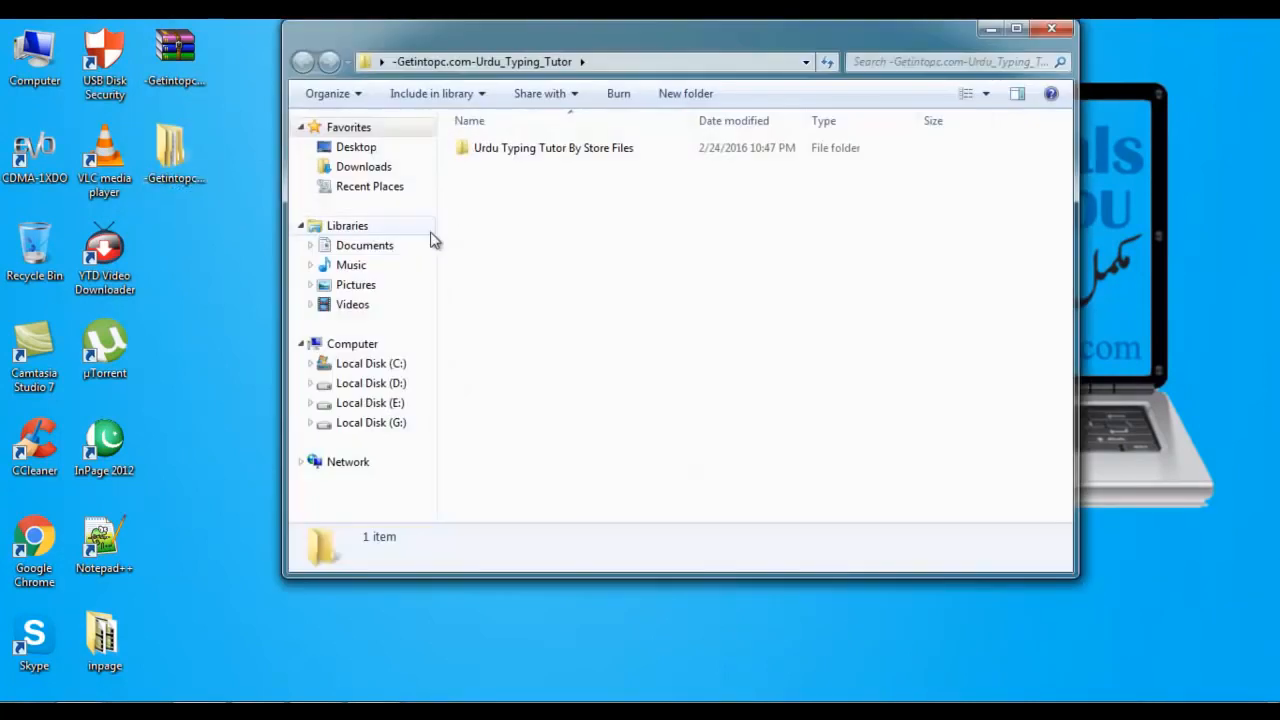
double_click(486, 152)
double_click(506, 192)
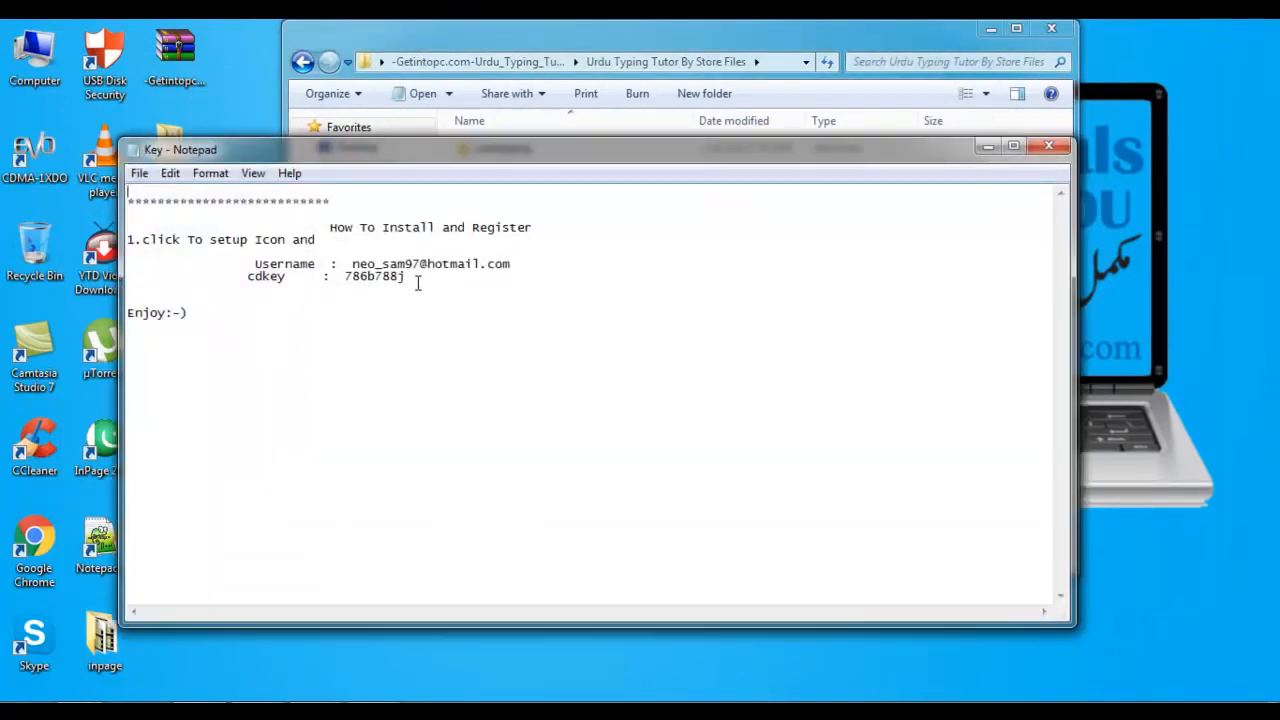
click(1058, 147)
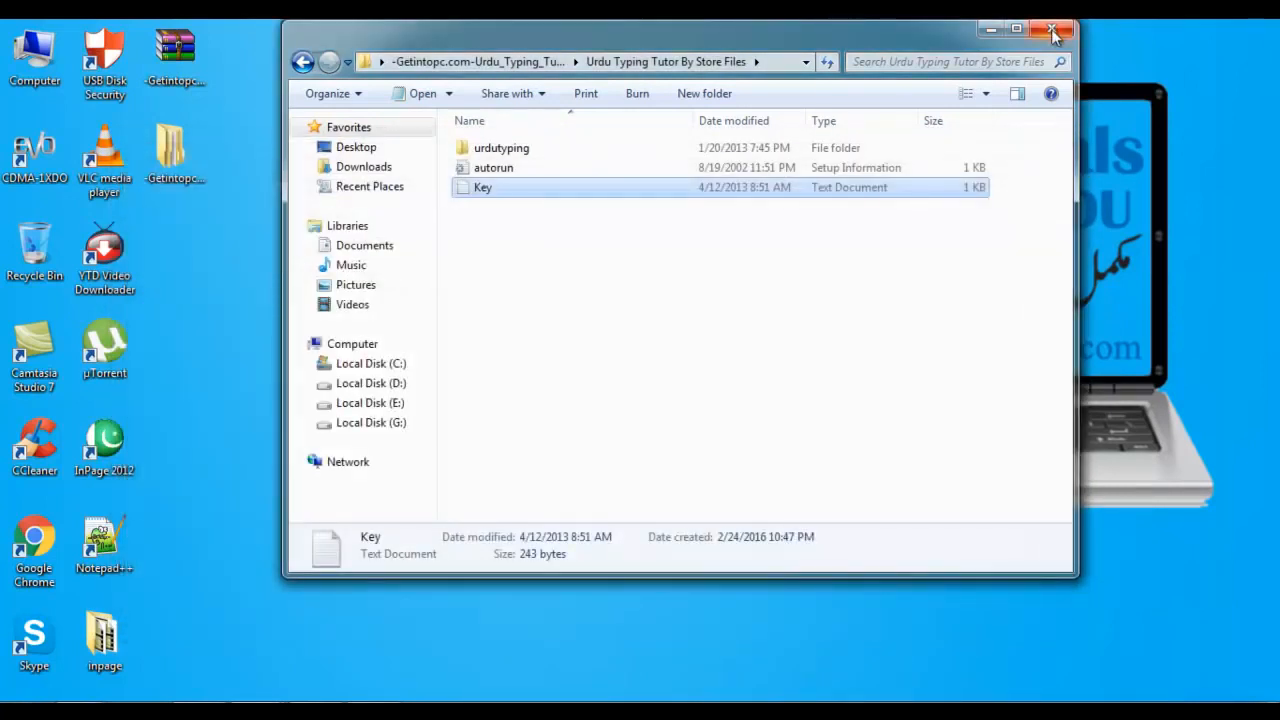
click(1052, 30)
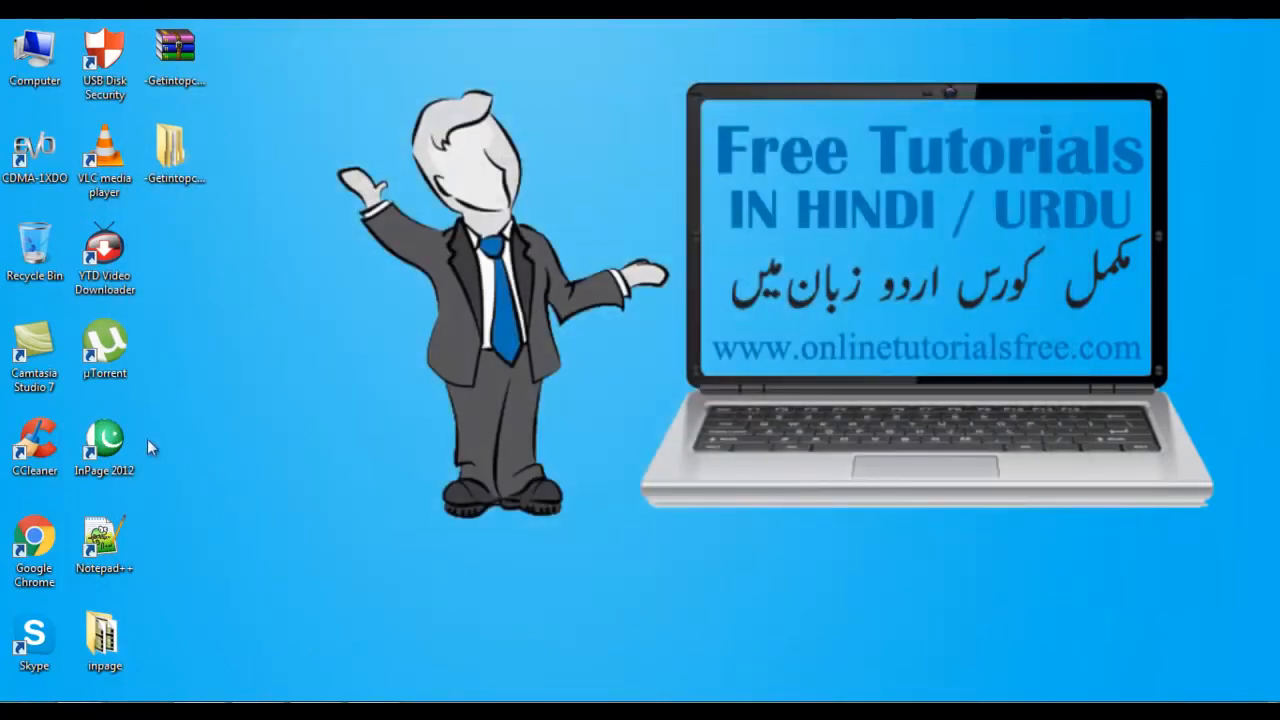
Step: Switch to InPage 2012, create a one-page A4 portrait document with right-to-left direction, and enter "پاکستان زندہ باد"
double_click(110, 452)
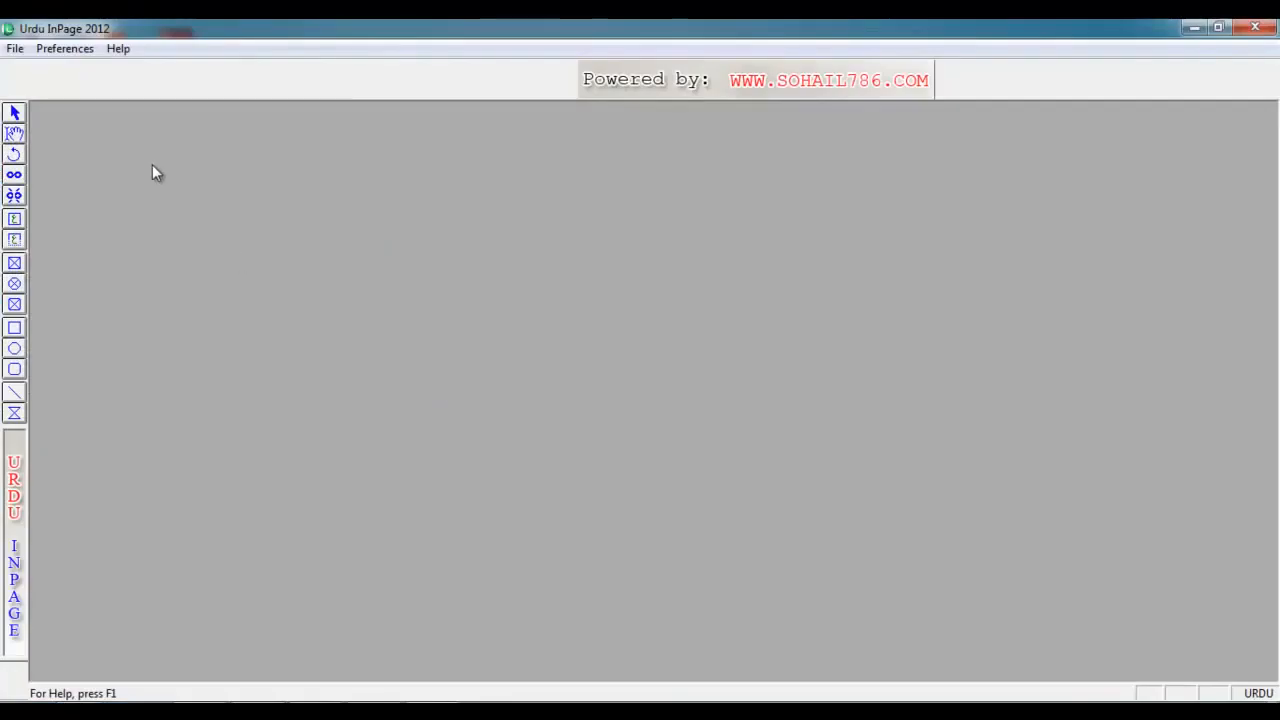
click(15, 48)
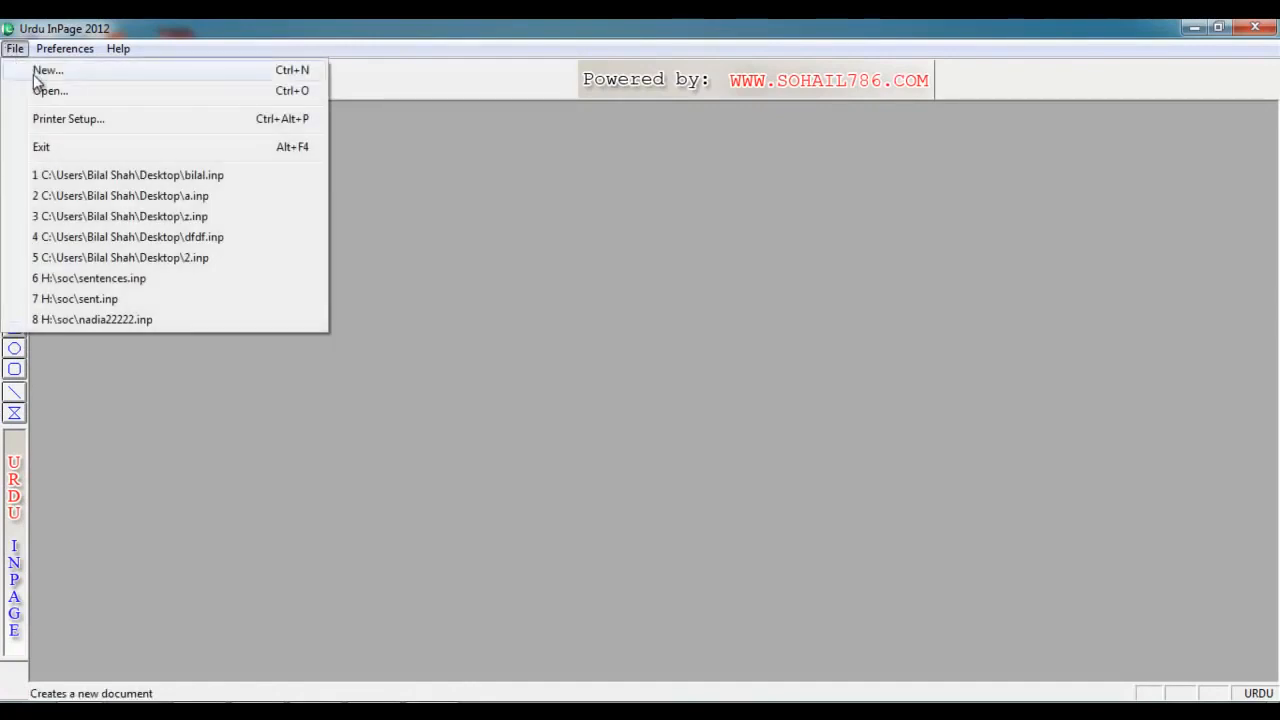
click(40, 70)
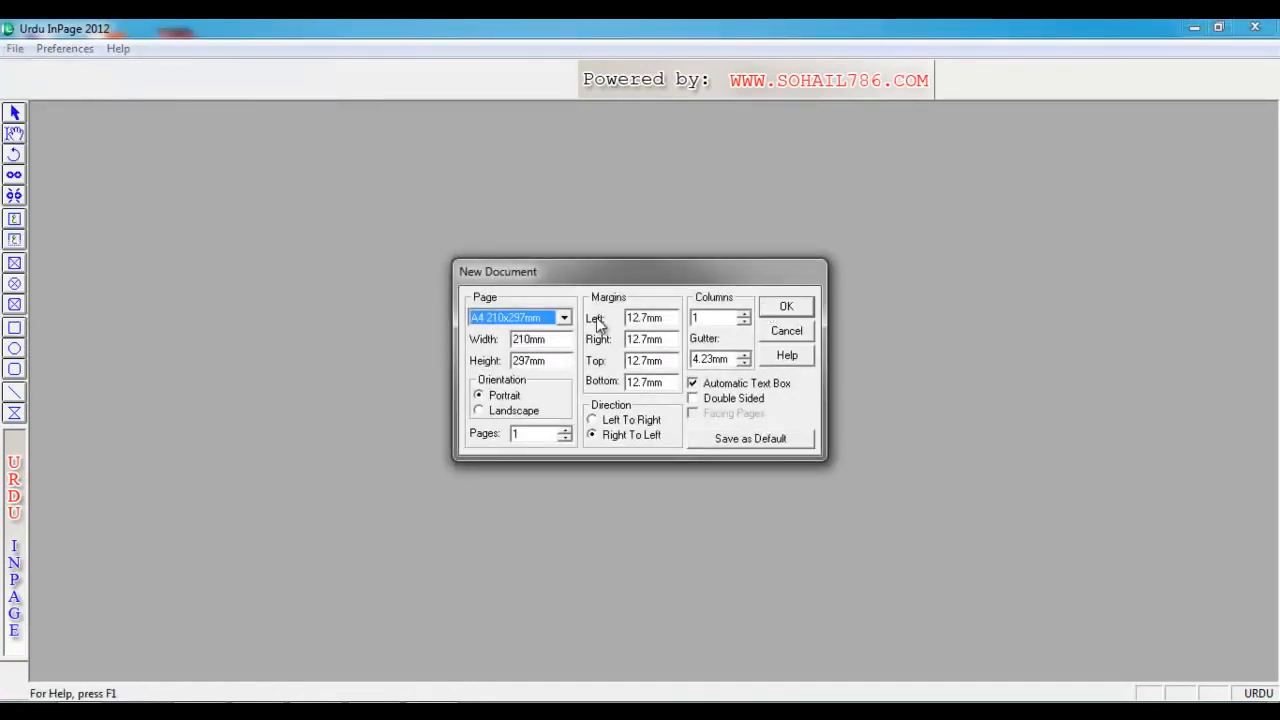
click(786, 307)
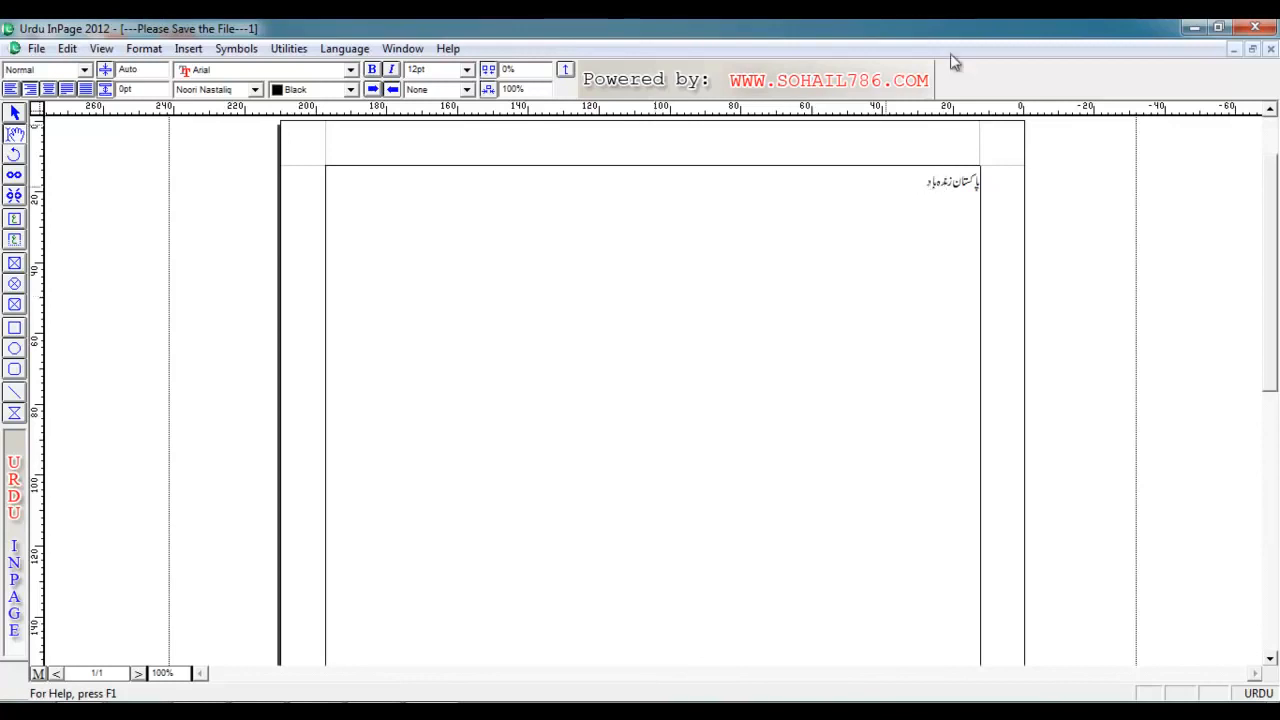
Step: Set the font size of the whole Urdu phrase to 48pt
drag(917, 178, 1016, 179)
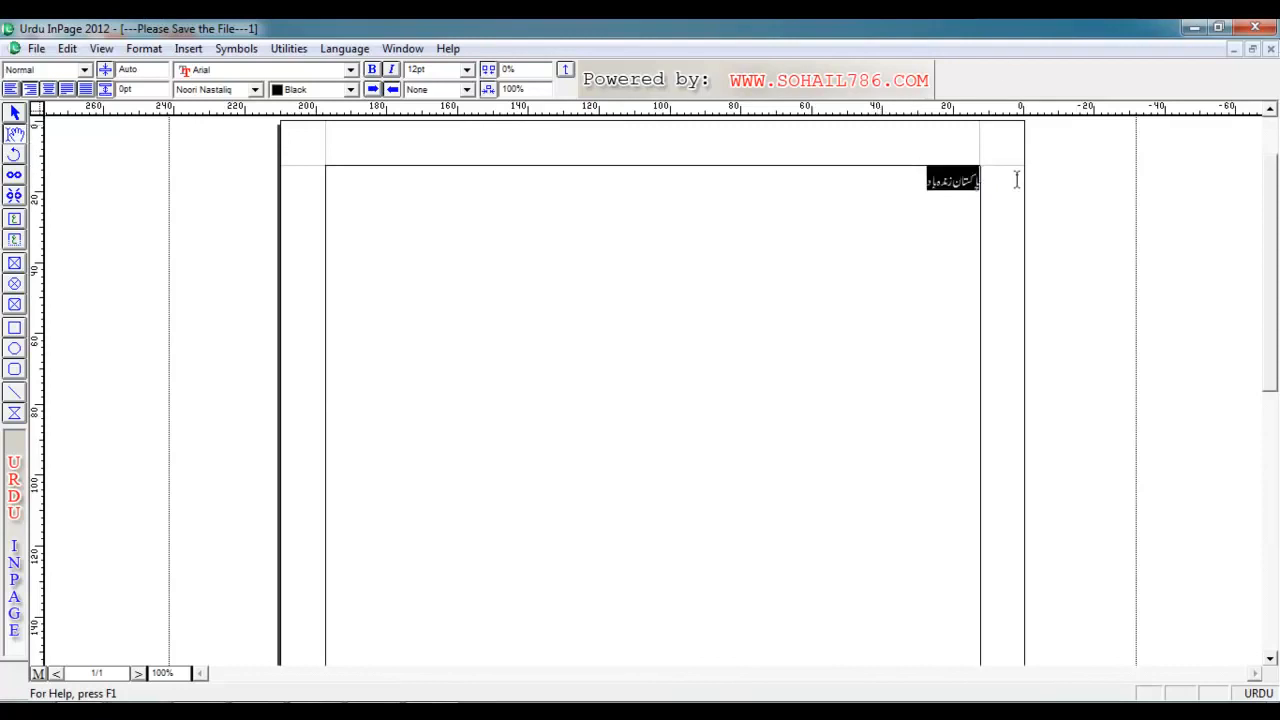
click(466, 69)
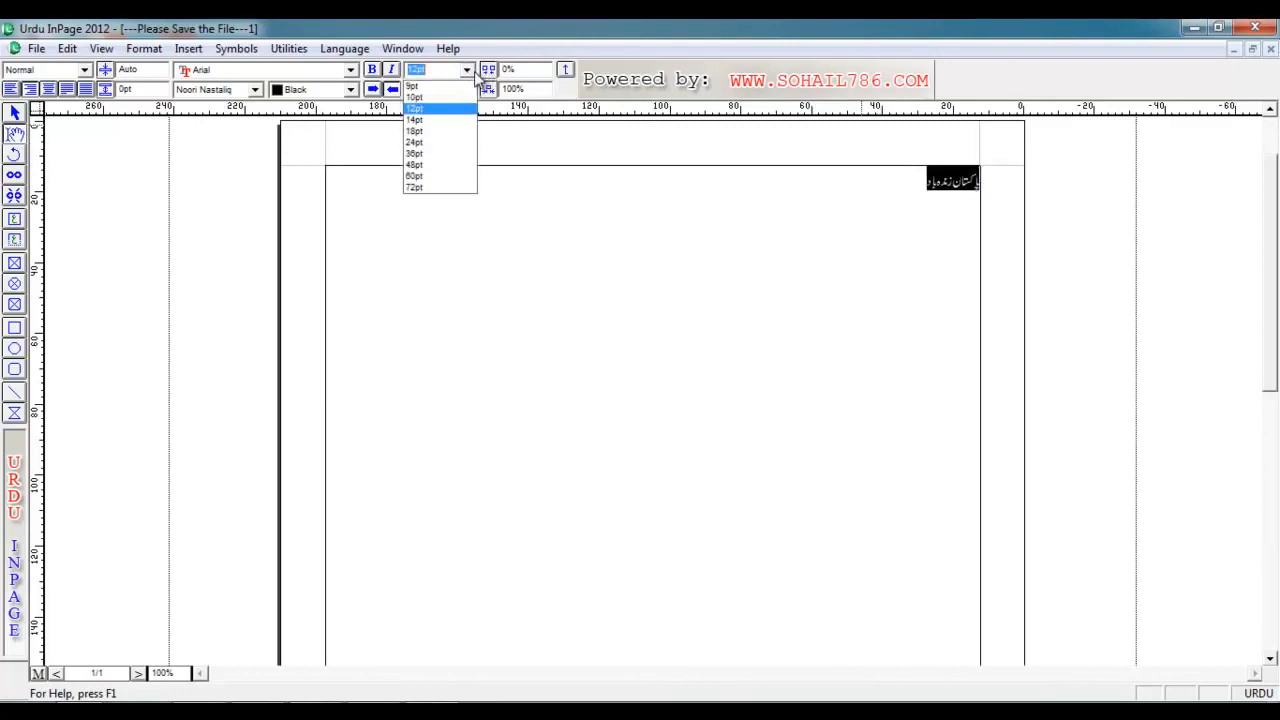
click(436, 172)
click(748, 314)
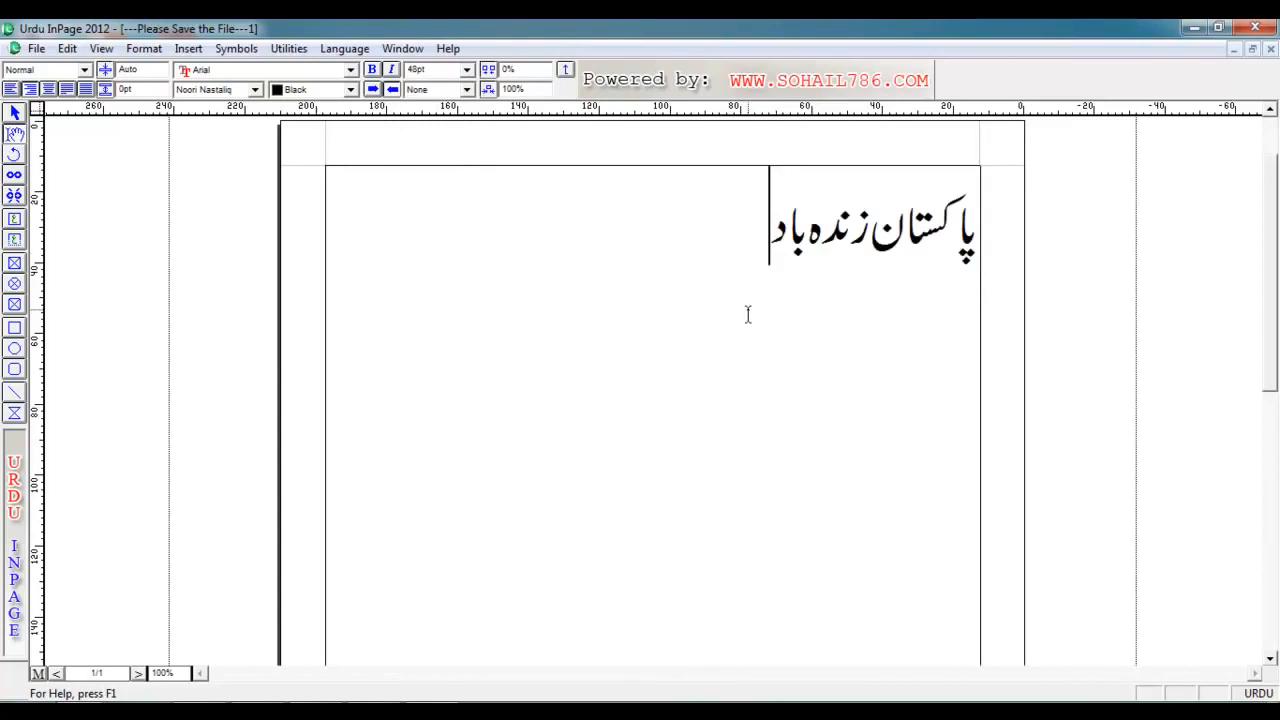
drag(763, 233, 987, 276)
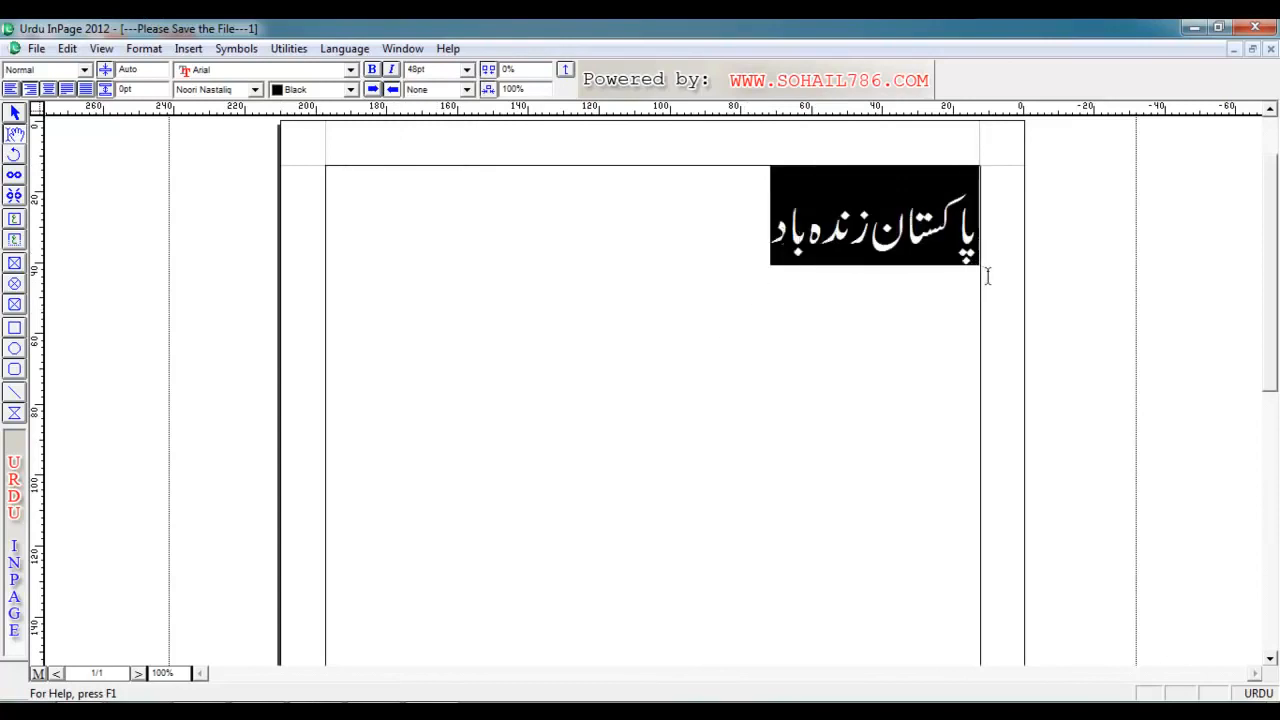
click(76, 72)
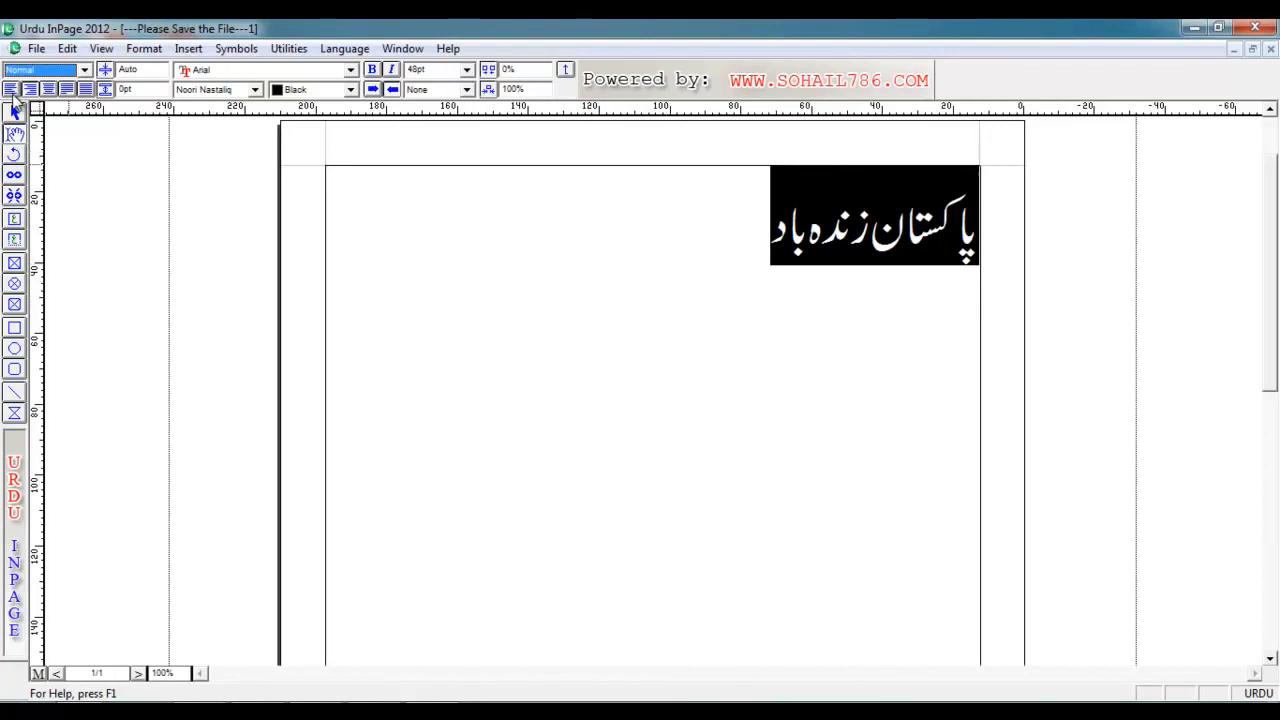
click(770, 237)
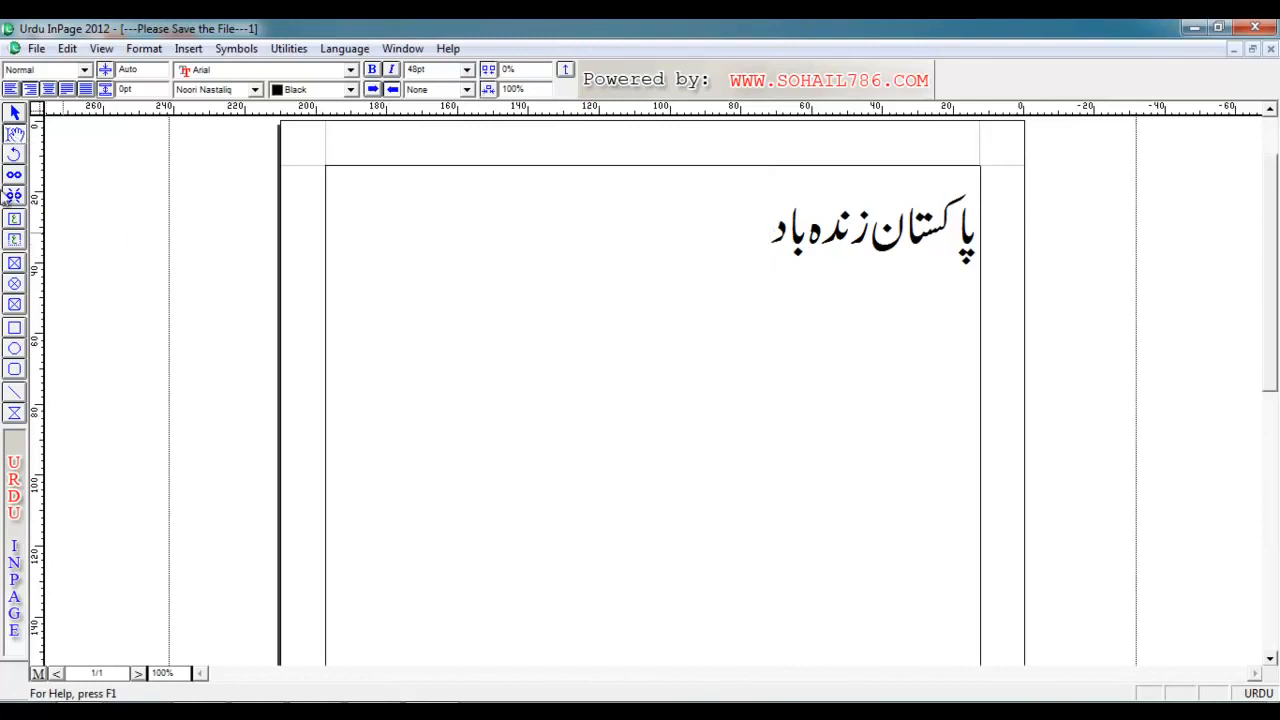
Step: Select the page's text box as an object, view its Modify Text Box settings, and close them without changes
click(15, 113)
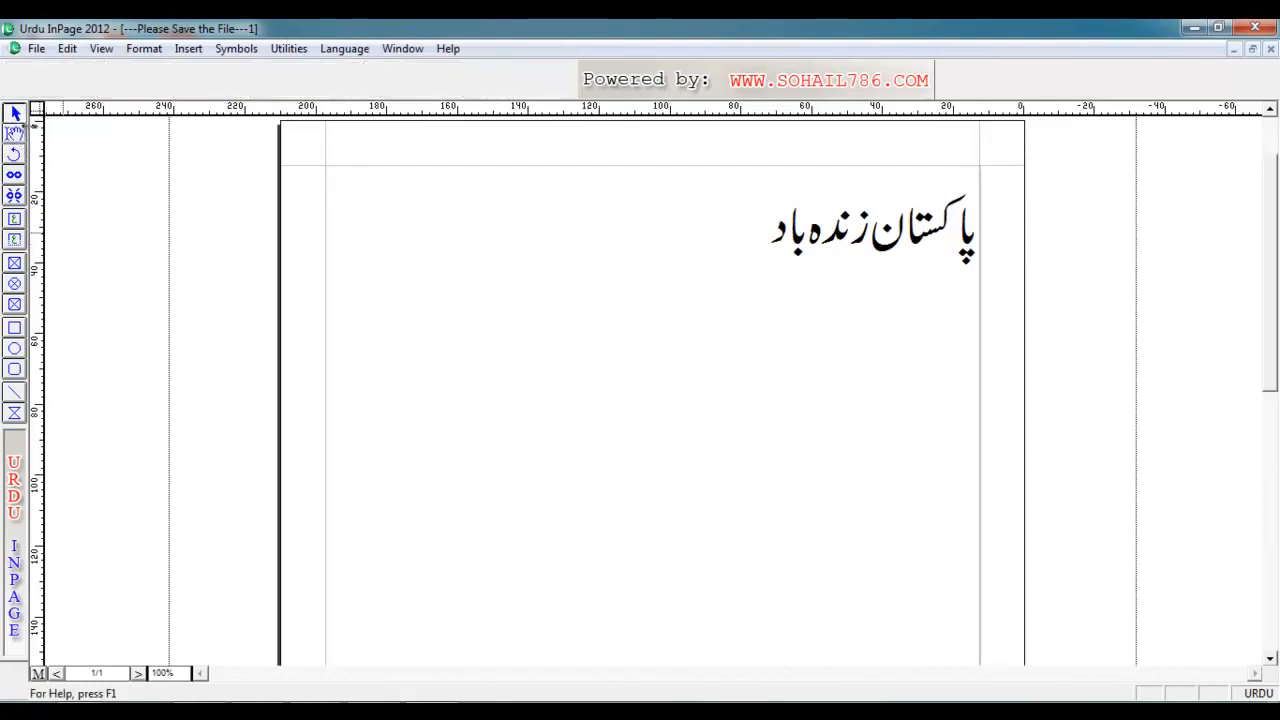
click(795, 255)
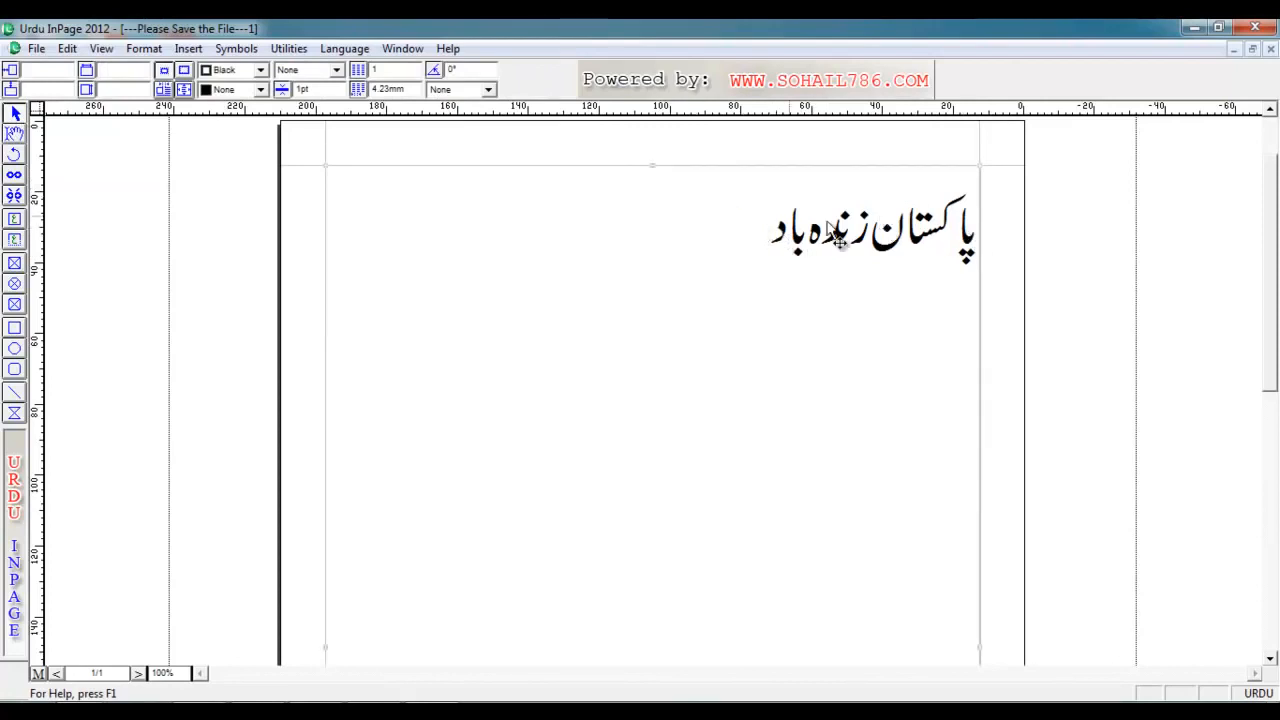
double_click(891, 257)
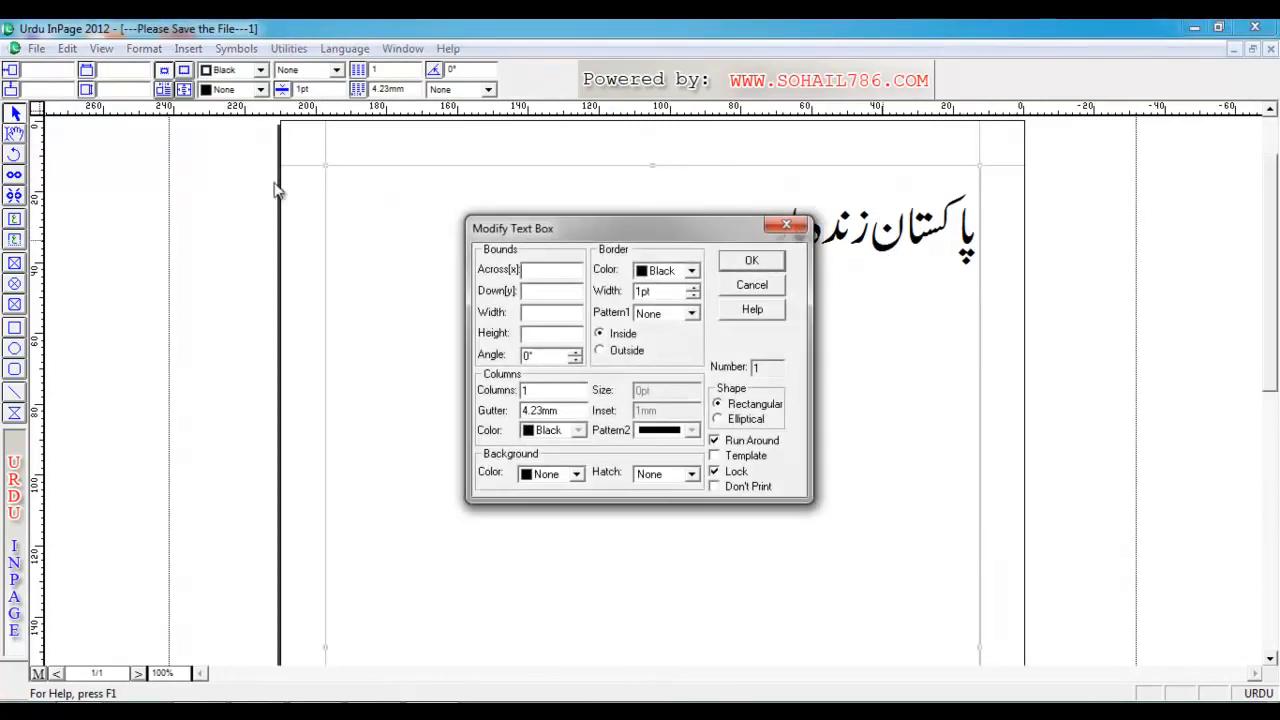
click(787, 226)
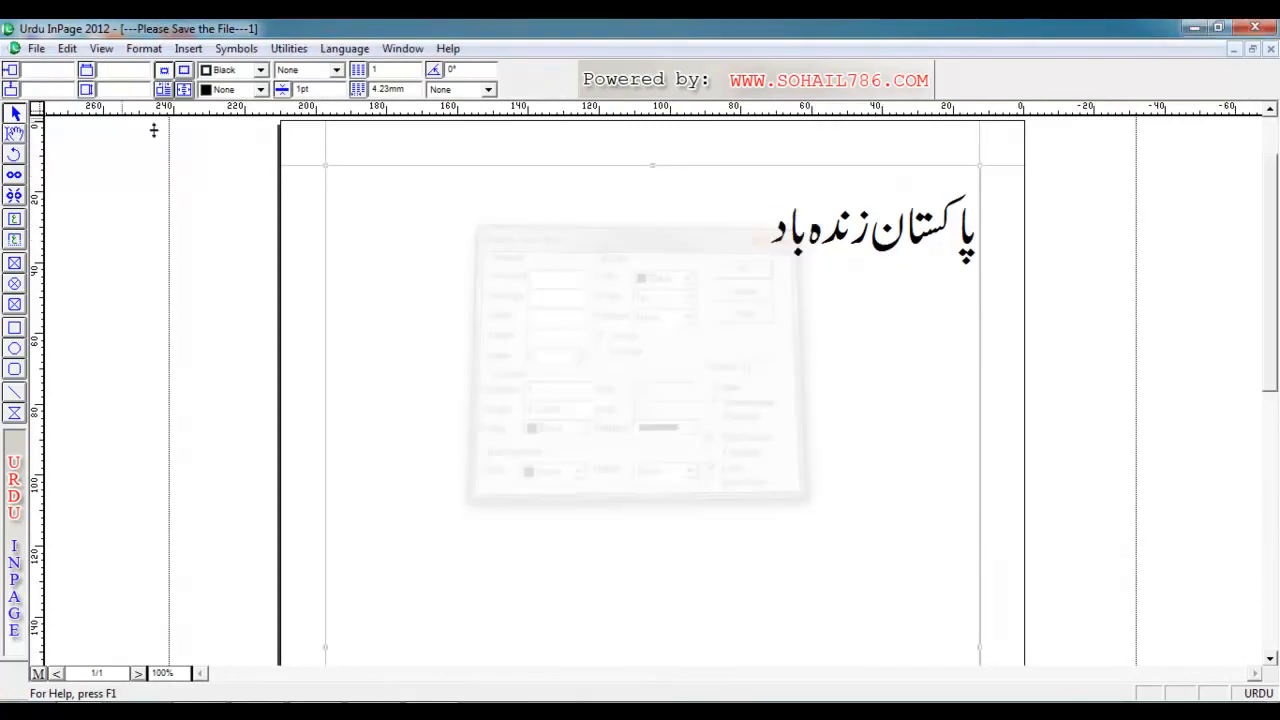
click(15, 135)
click(14, 118)
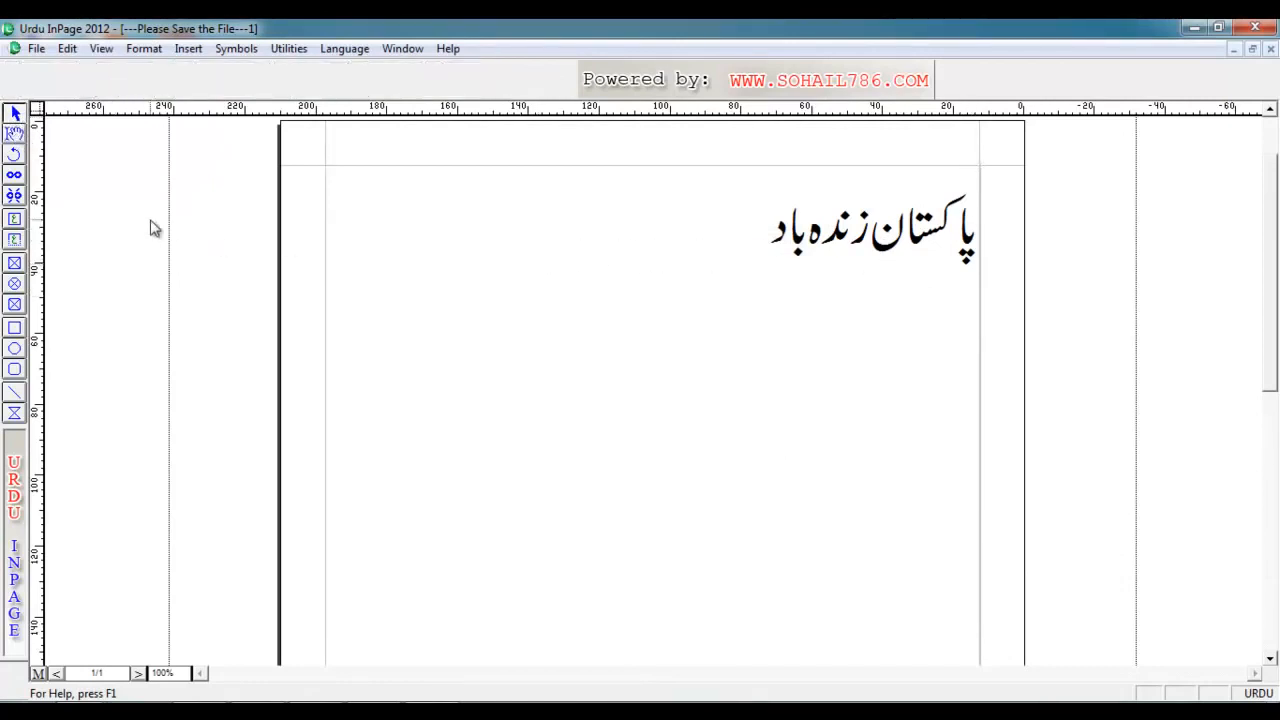
Step: Draw a rounded-corner picture box about 111 by 69 mm, then reposition and resize it to about 92 by 74 mm
click(15, 306)
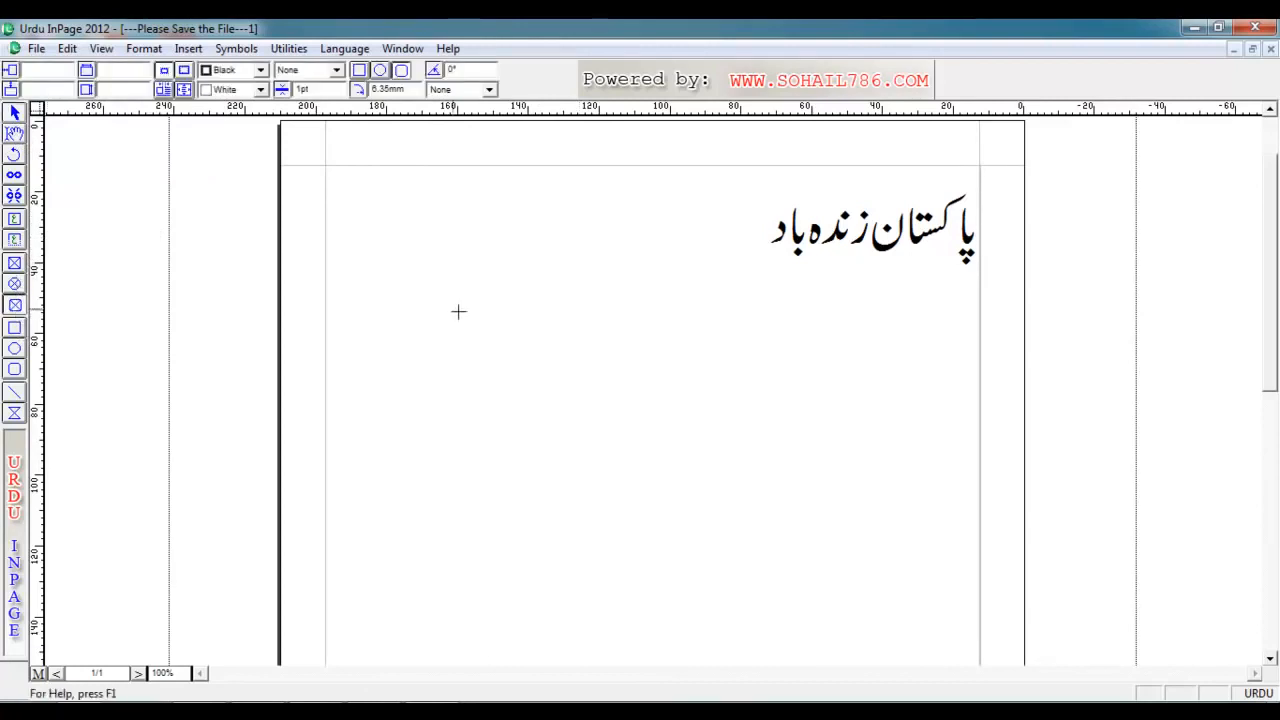
drag(337, 255, 729, 496)
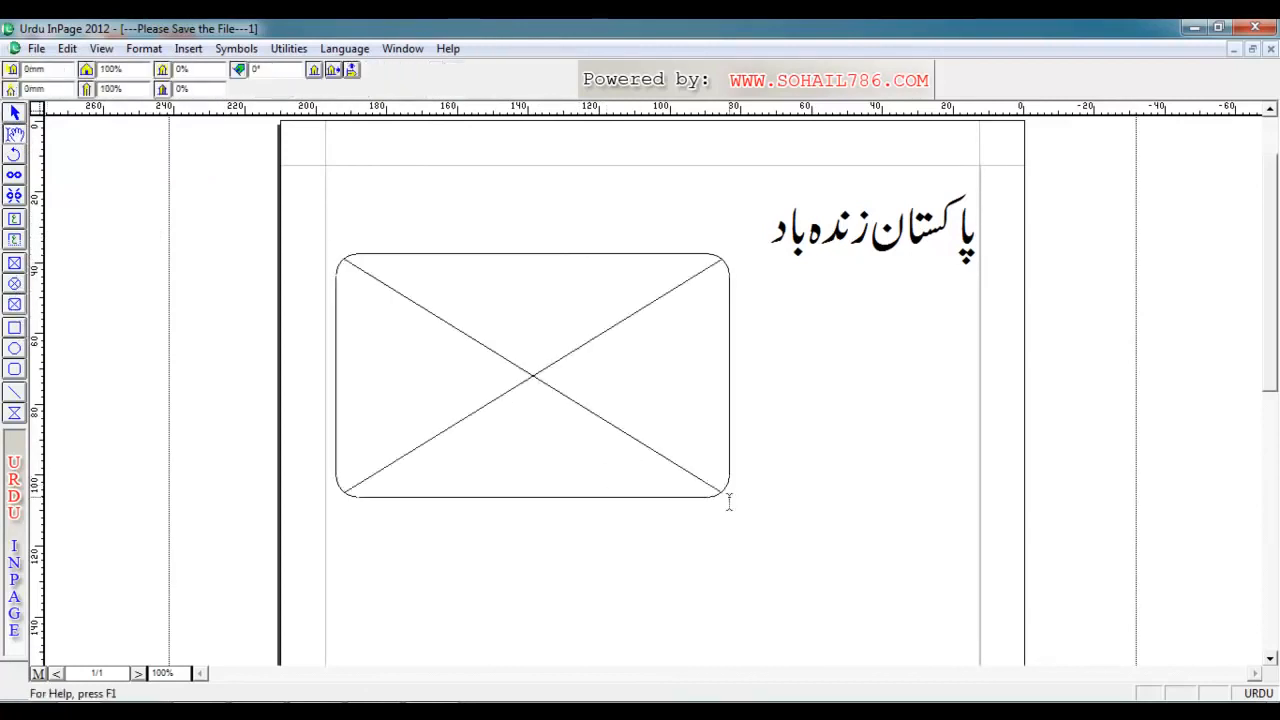
click(15, 112)
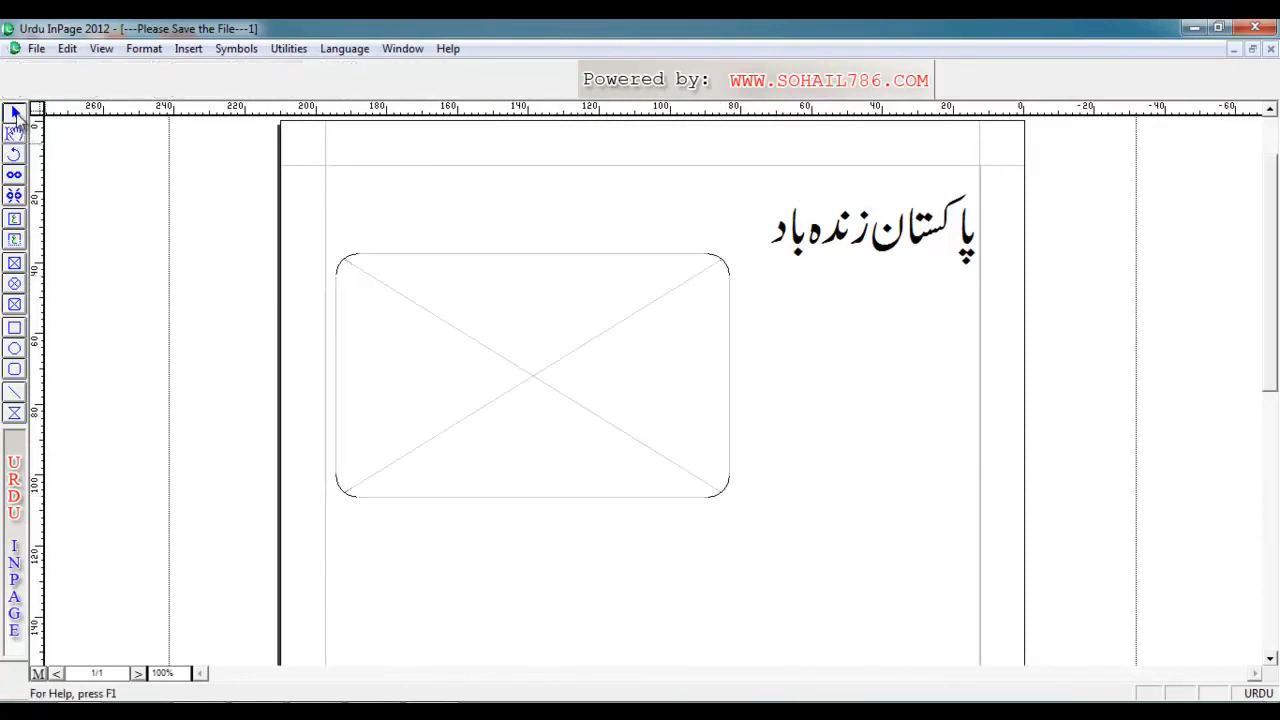
drag(458, 290, 625, 455)
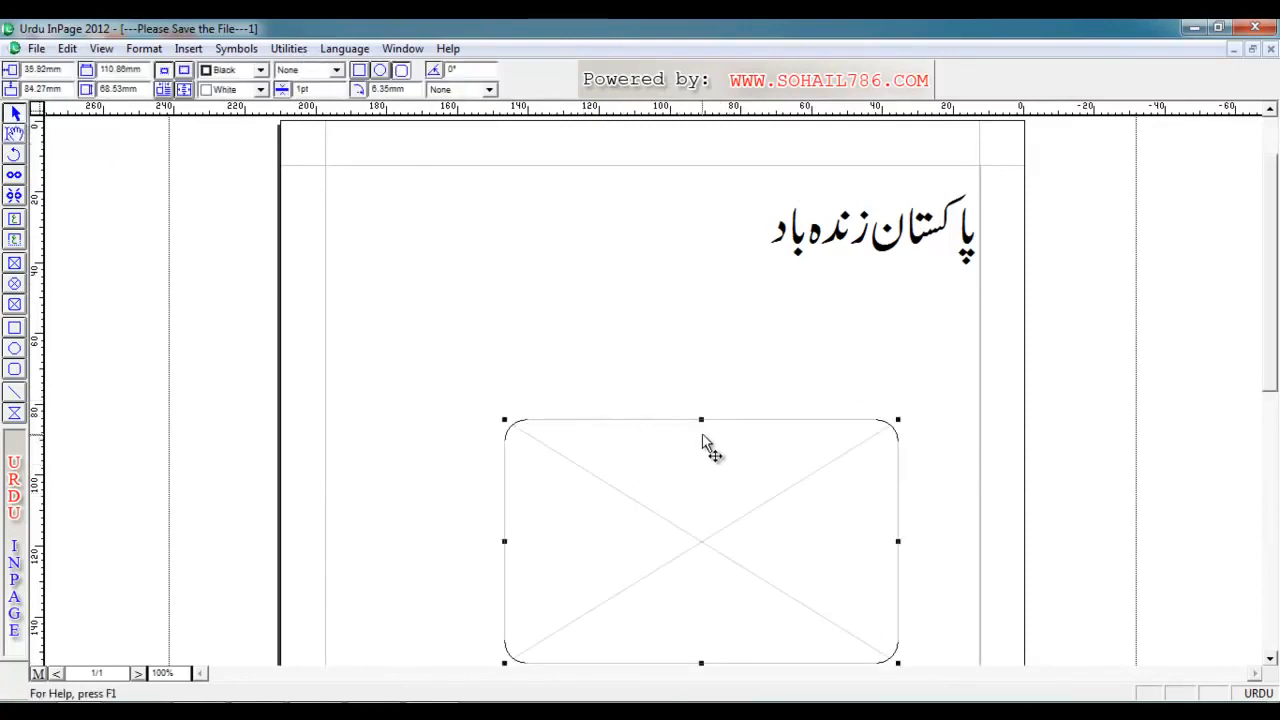
drag(703, 421, 376, 277)
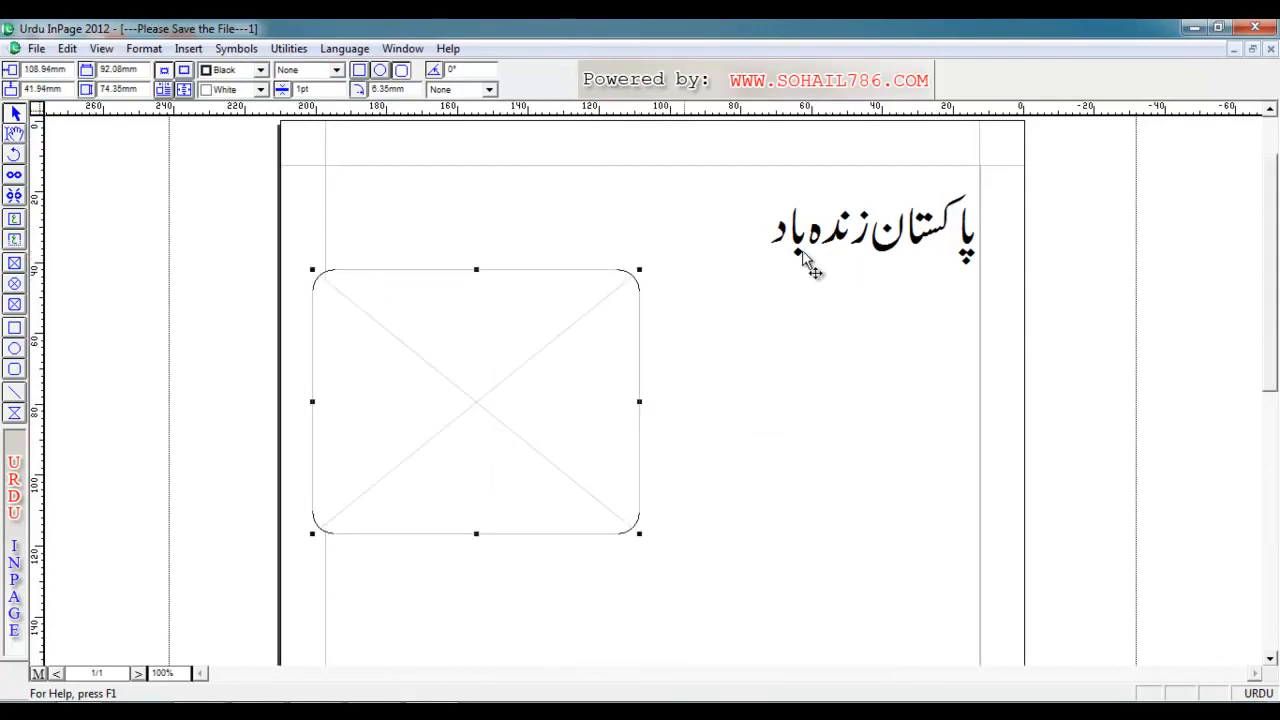
Step: Open the picture import for the rounded box and cancel it without choosing an image
click(14, 136)
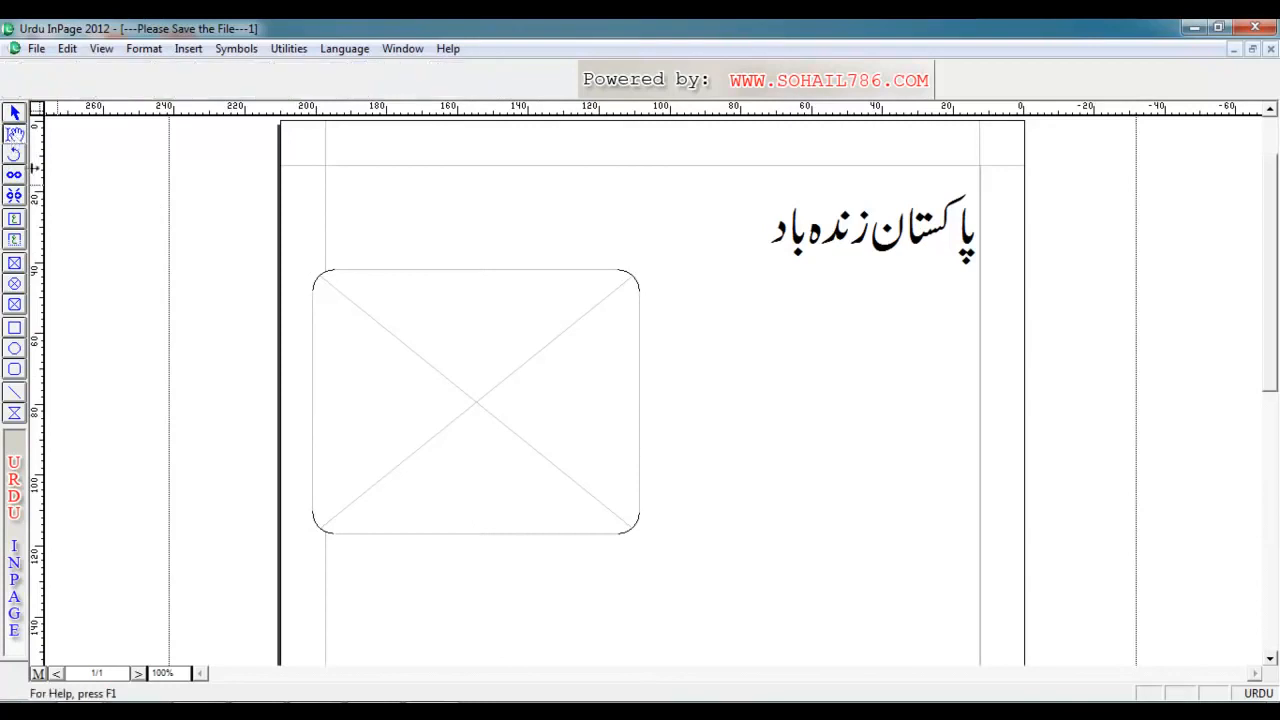
double_click(371, 358)
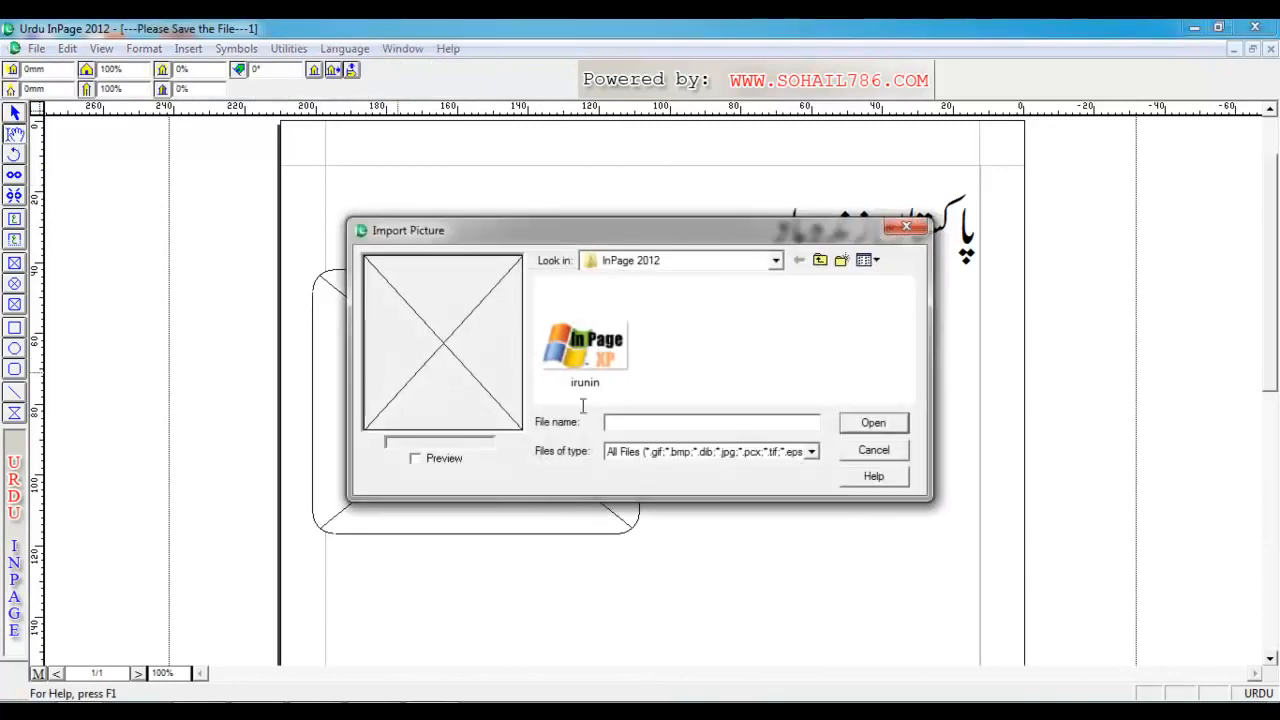
click(860, 452)
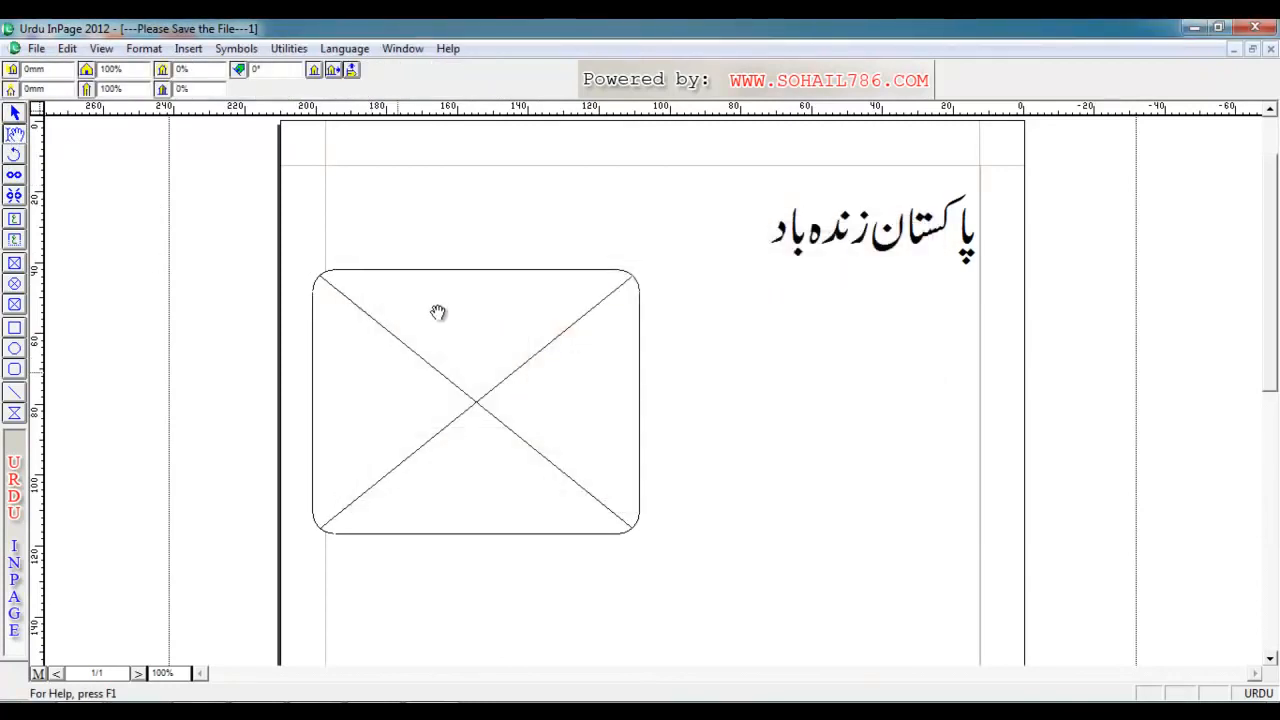
Step: Delete the rounded-corner picture box from the page
click(15, 113)
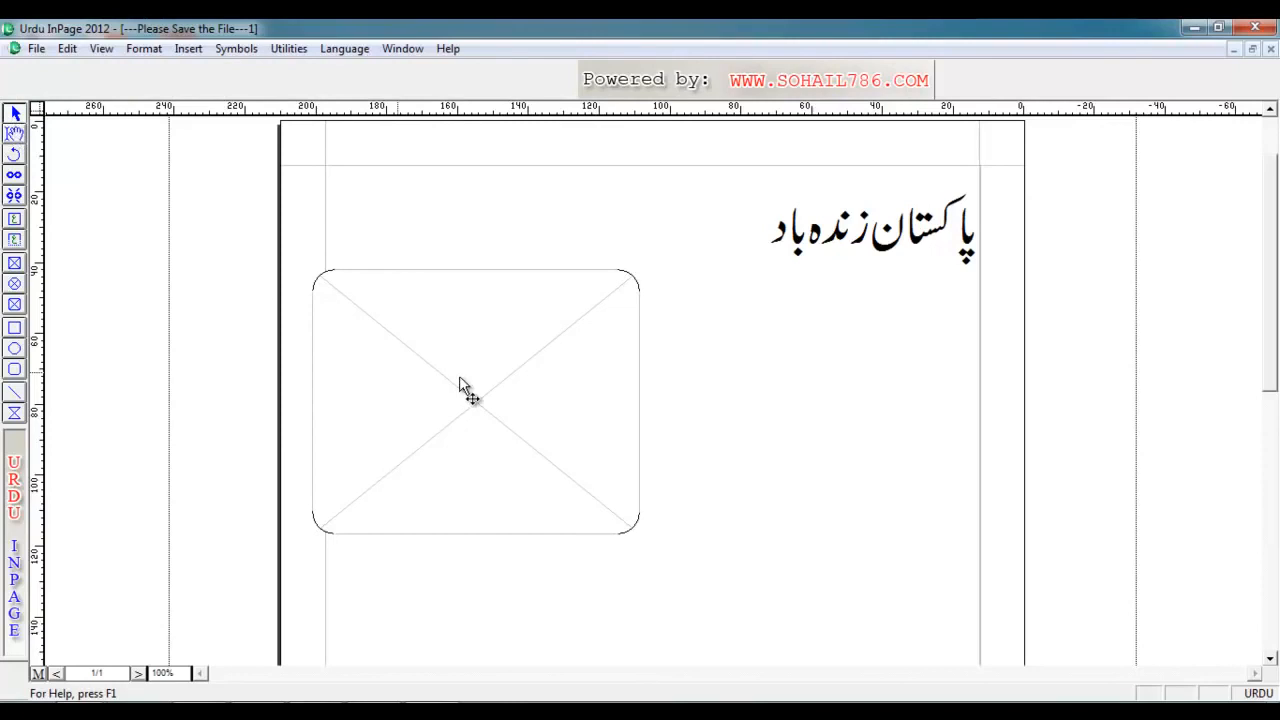
click(431, 300)
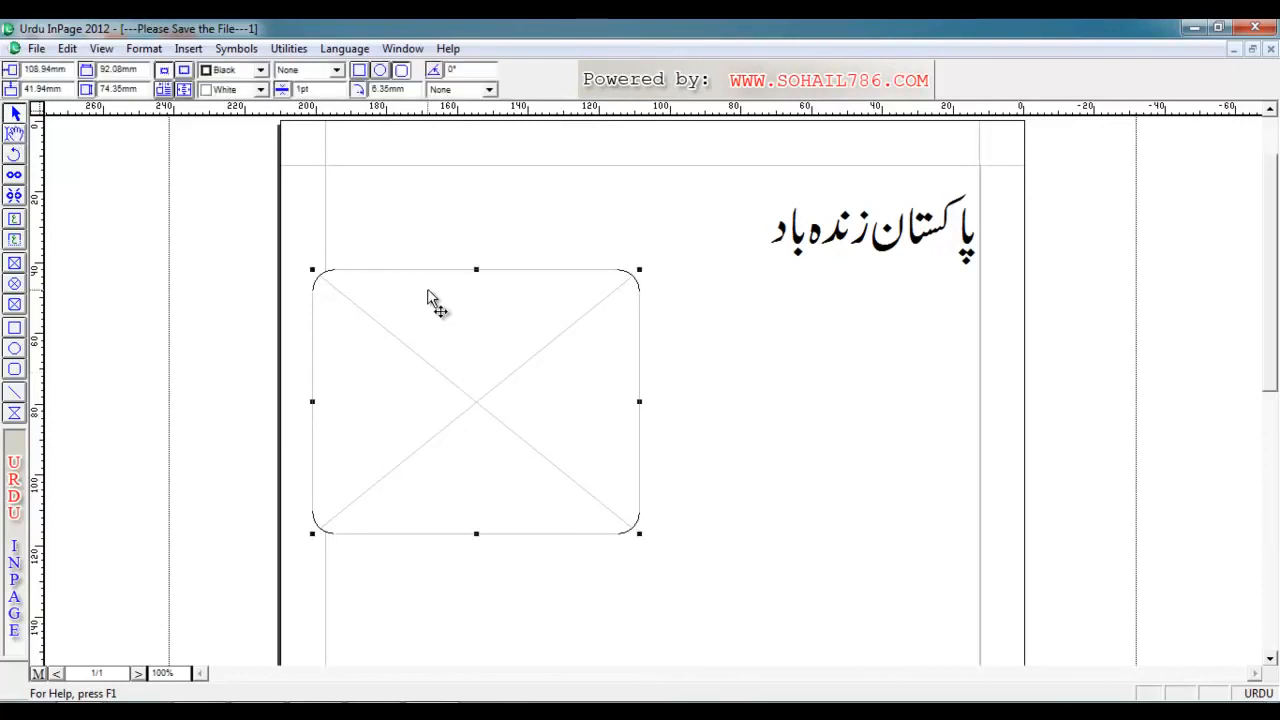
key(Delete)
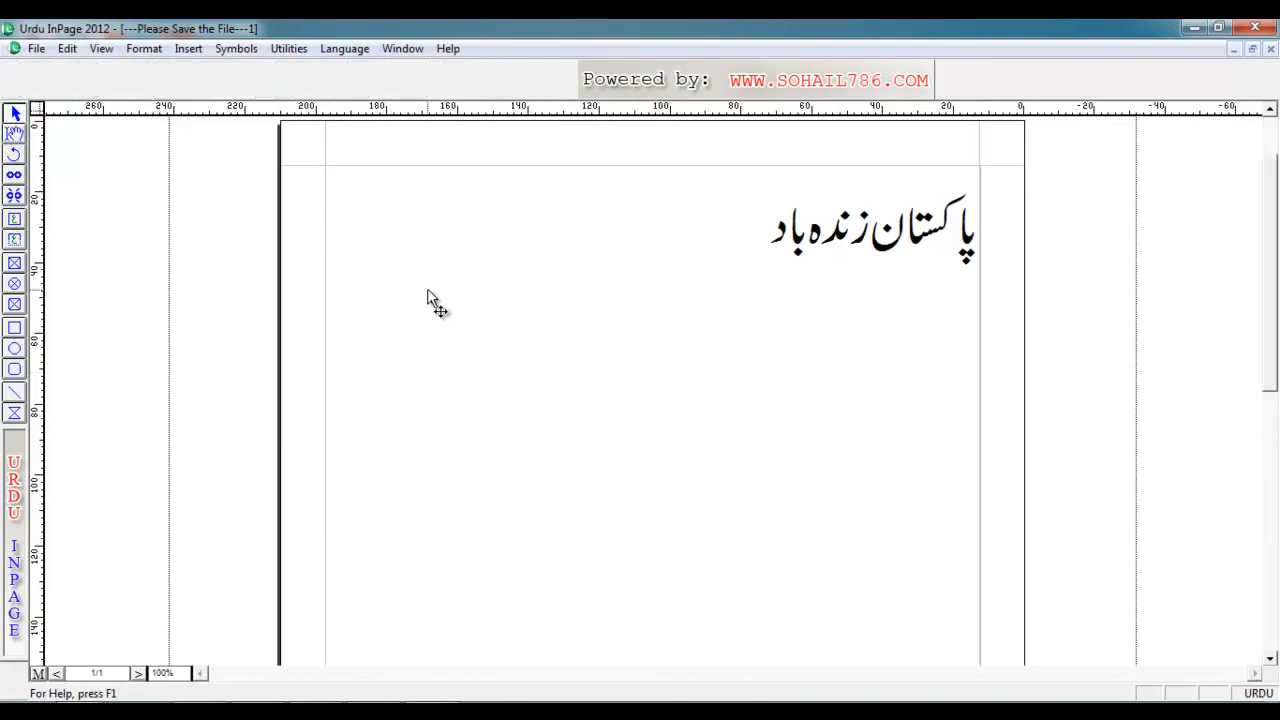
Step: Select the whole Urdu phrase and try left, centred, justified and fully justified alignment on it
click(15, 135)
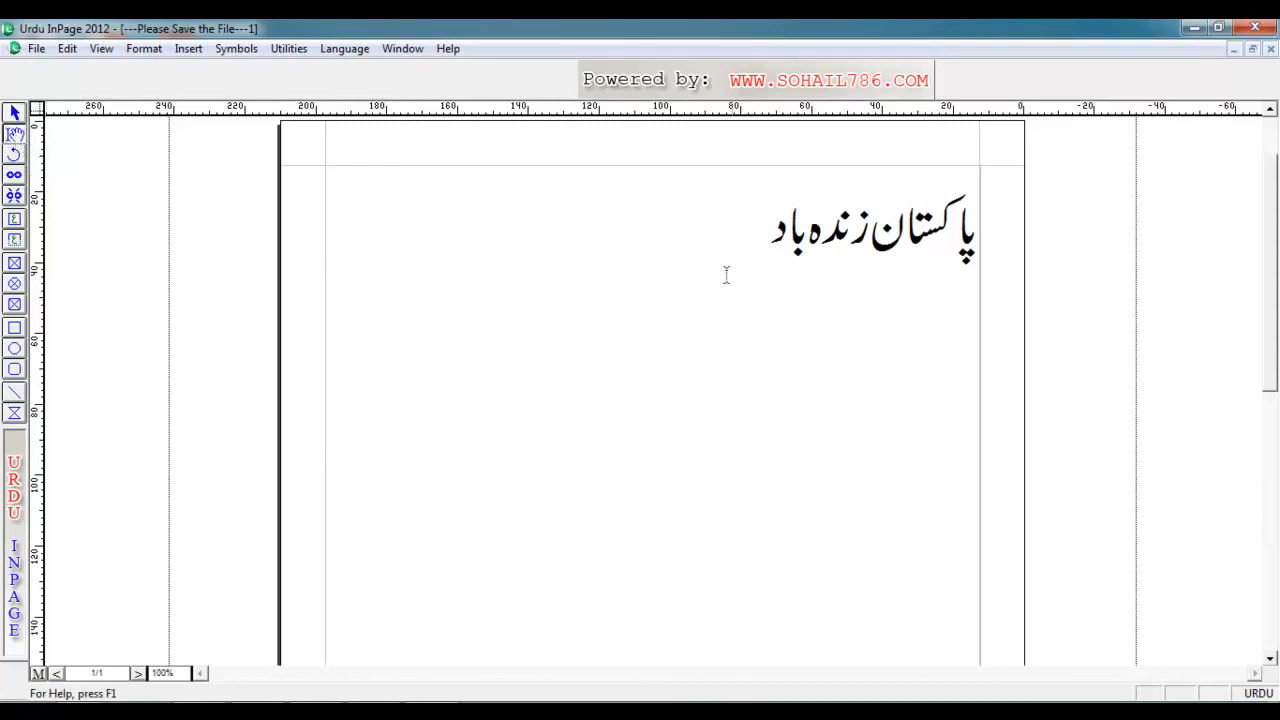
click(773, 240)
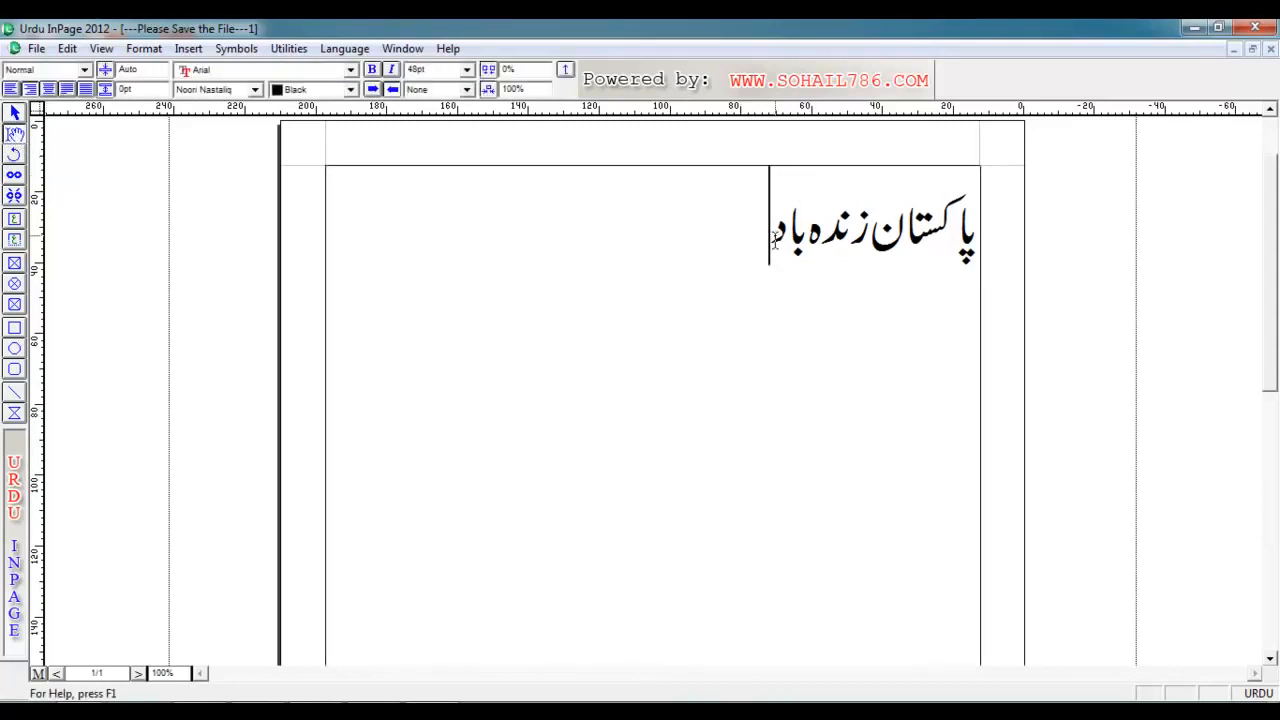
drag(773, 238, 990, 250)
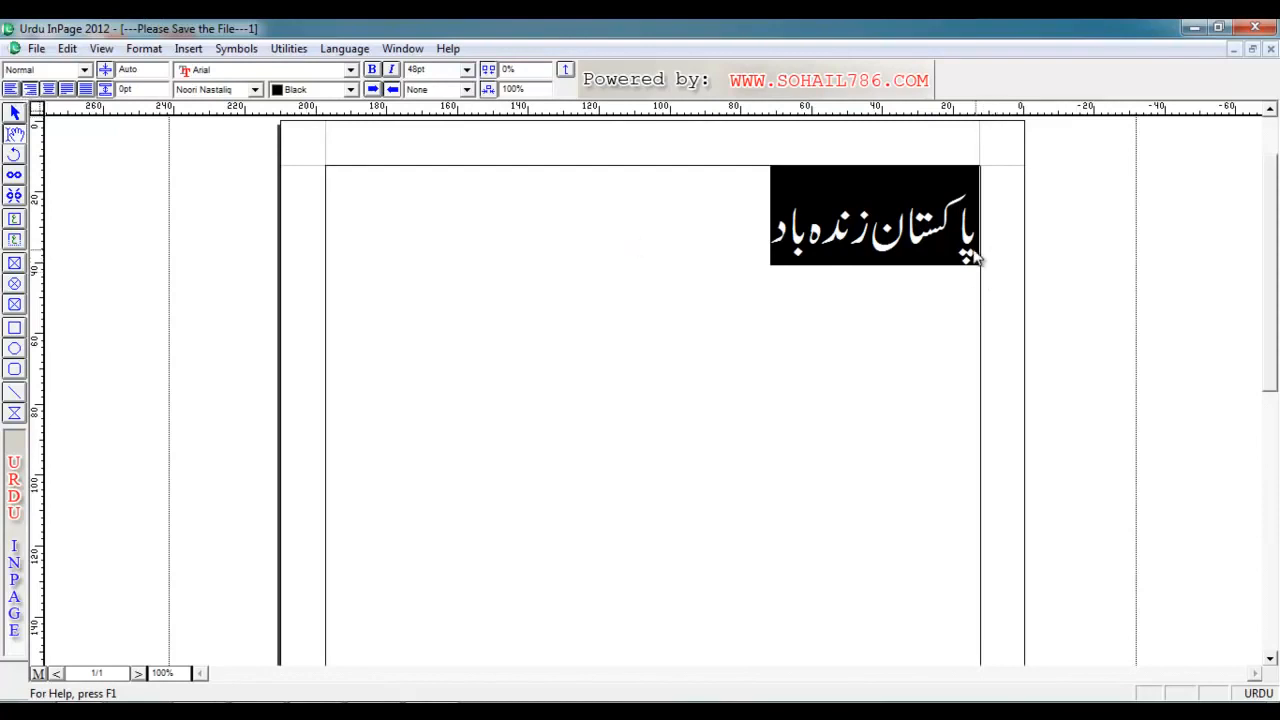
click(13, 89)
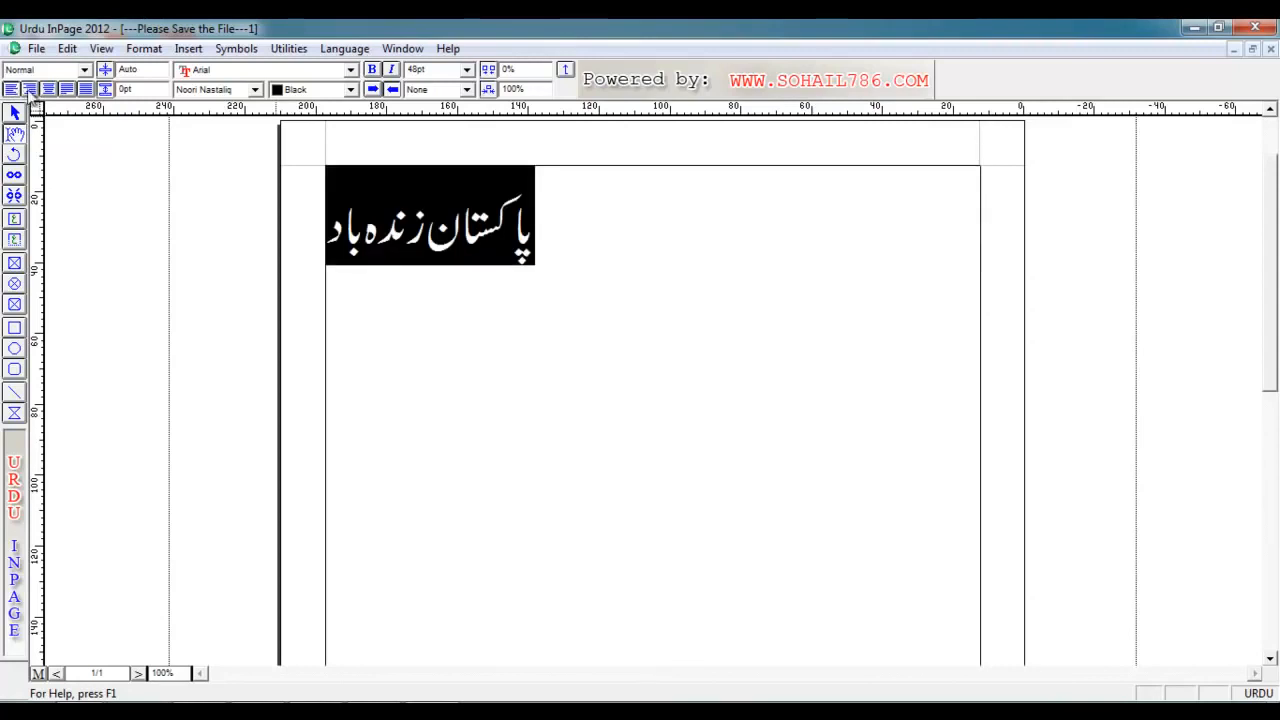
click(47, 91)
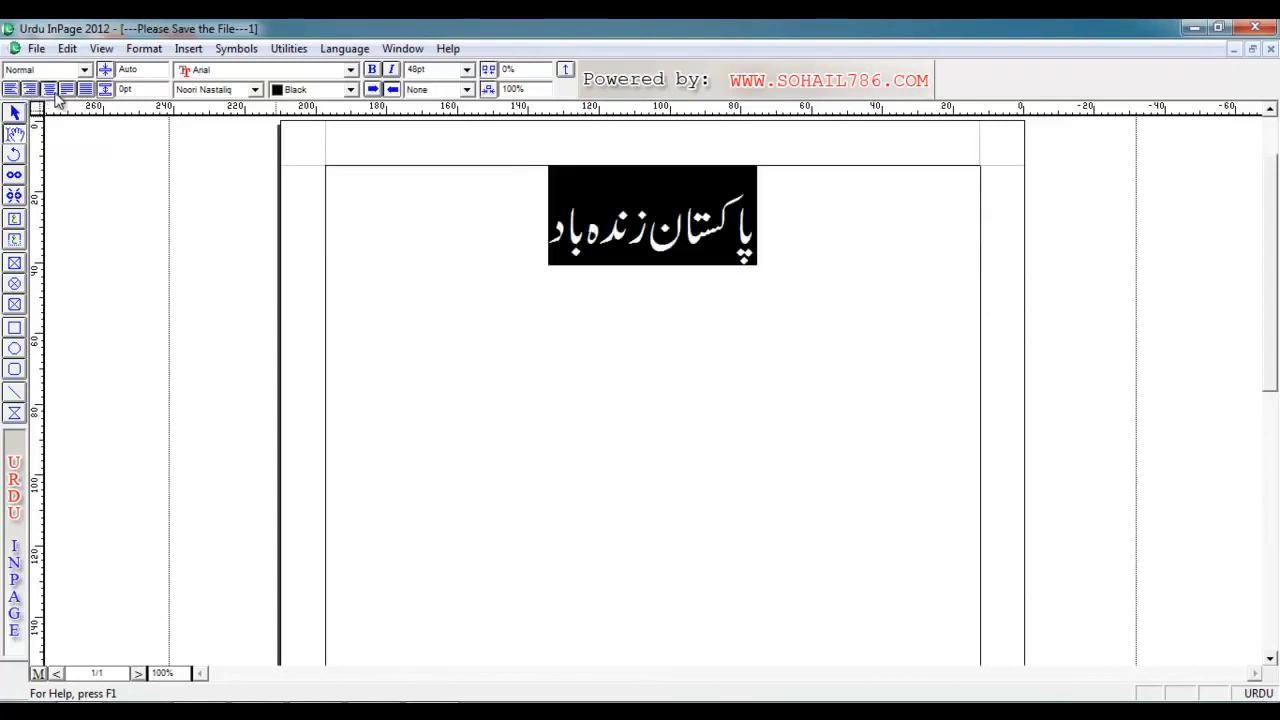
click(67, 91)
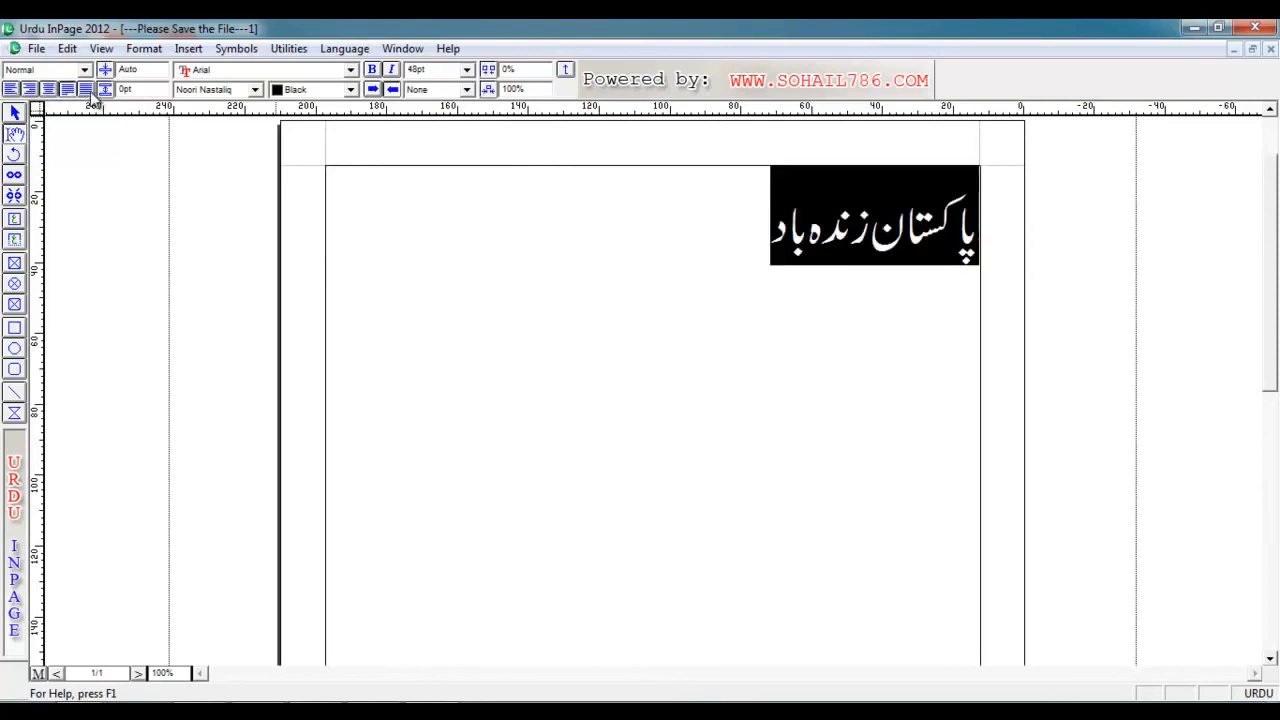
click(86, 90)
Step: Reselect the whole Urdu phrase, align it right, and set its line spacing to 40pt
click(330, 206)
drag(328, 230, 1037, 323)
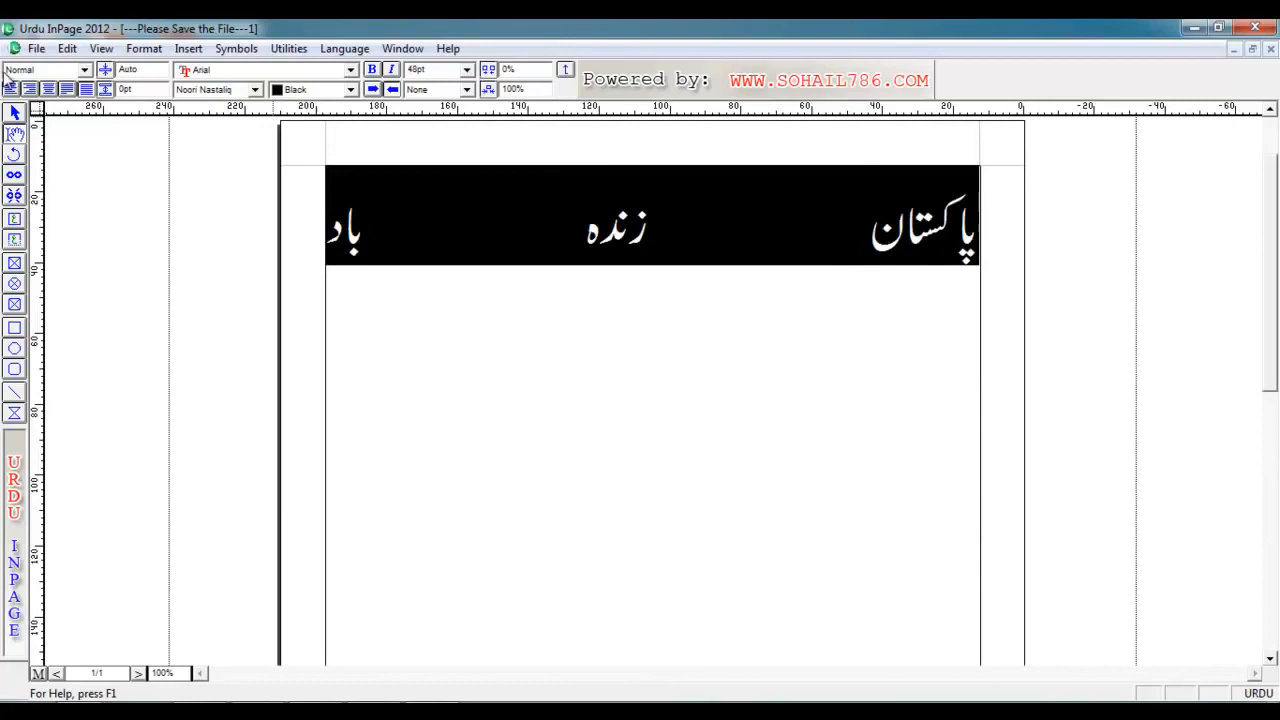
click(70, 90)
click(86, 90)
click(31, 90)
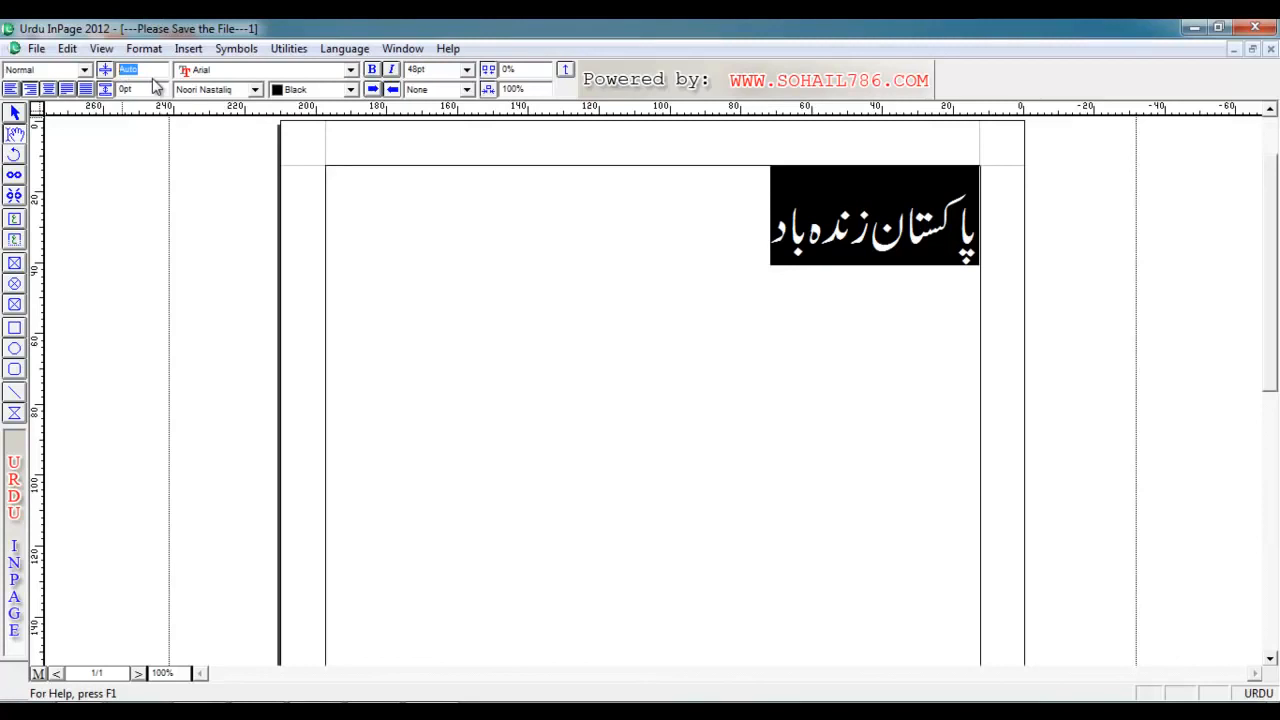
text(40)
key(Return)
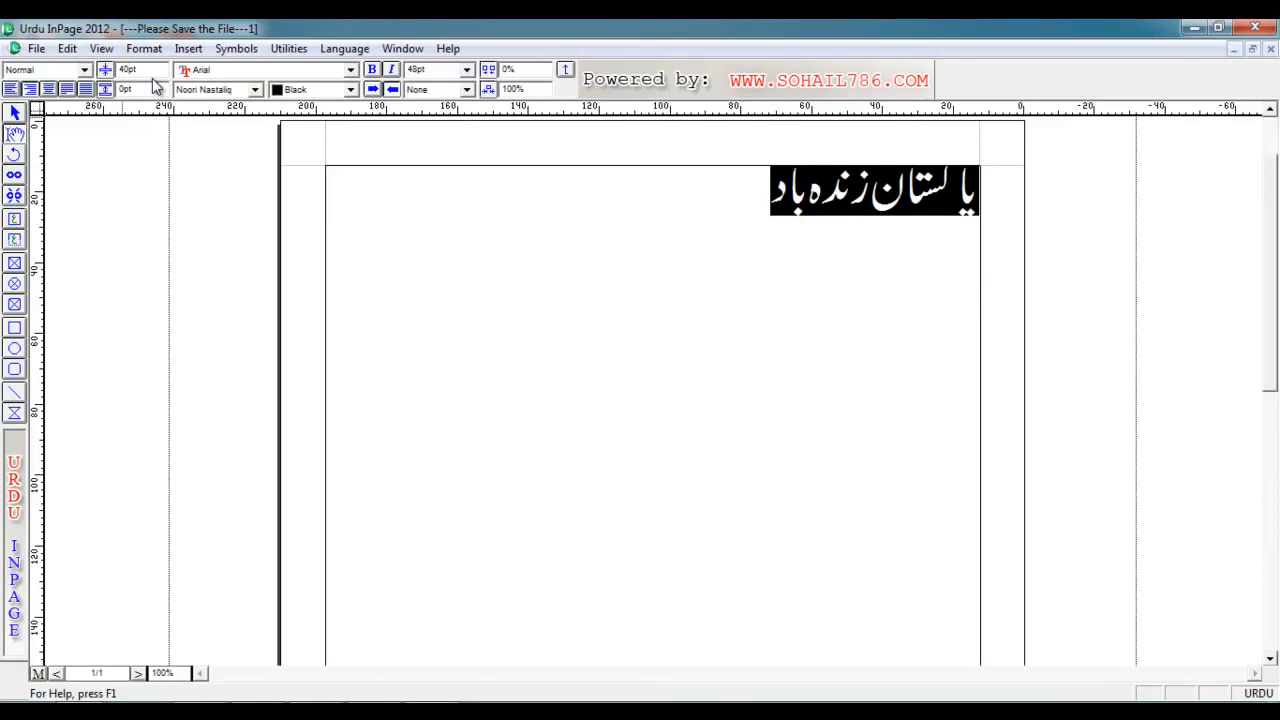
Step: Set the line spacing of the selected Urdu phrase to 100pt
drag(144, 69, 106, 62)
text(100)
key(Return)
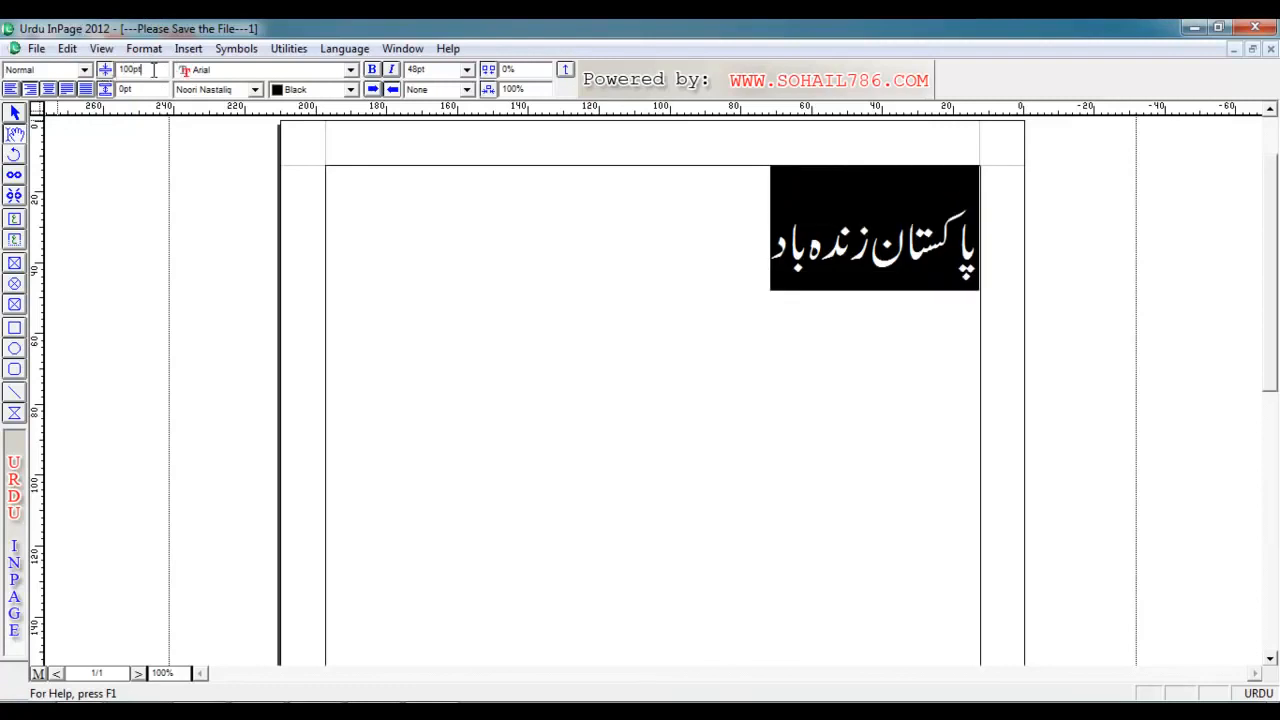
Step: Copy the whole Urdu phrase and paste a duplicate of it on a new line directly below
drag(764, 252, 1030, 276)
click(816, 268)
drag(776, 266, 996, 268)
key(ctrl+c)
click(982, 296)
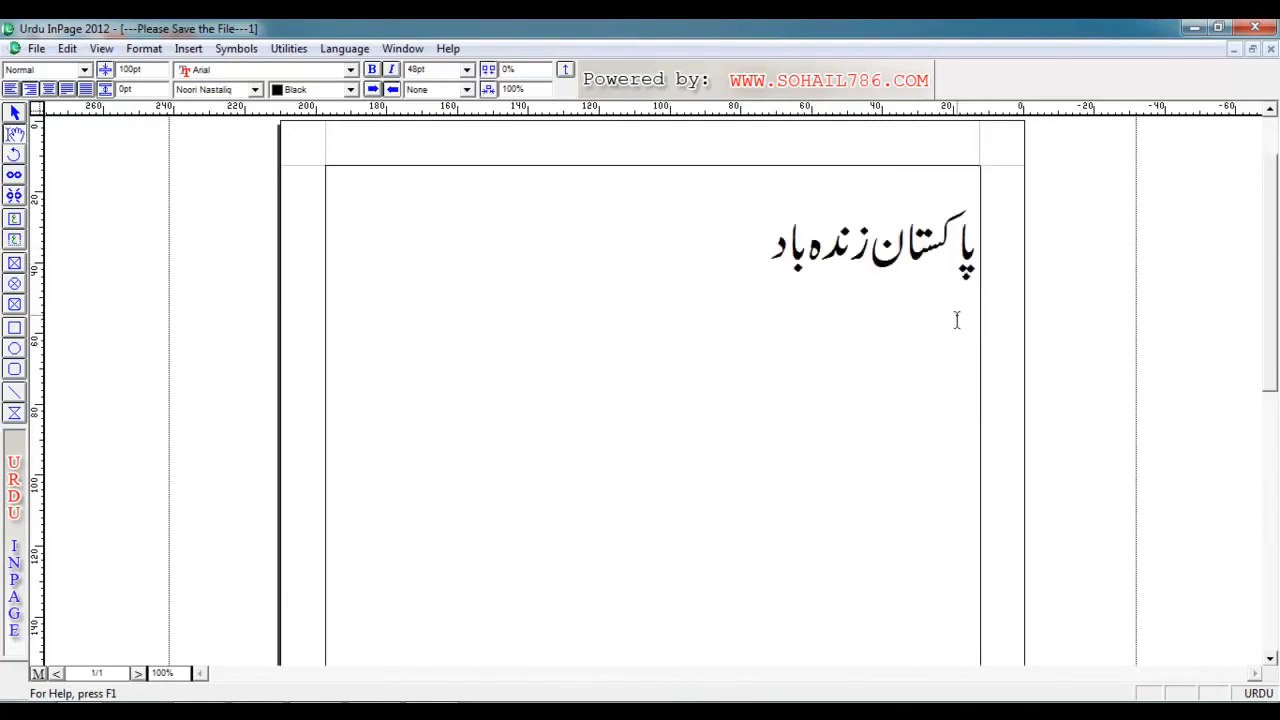
key(Left)
key(Left)
key(Left)
key(Left)
key(Left)
key(Left)
key(Left)
key(Left)
key(Return)
key(ctrl+v)
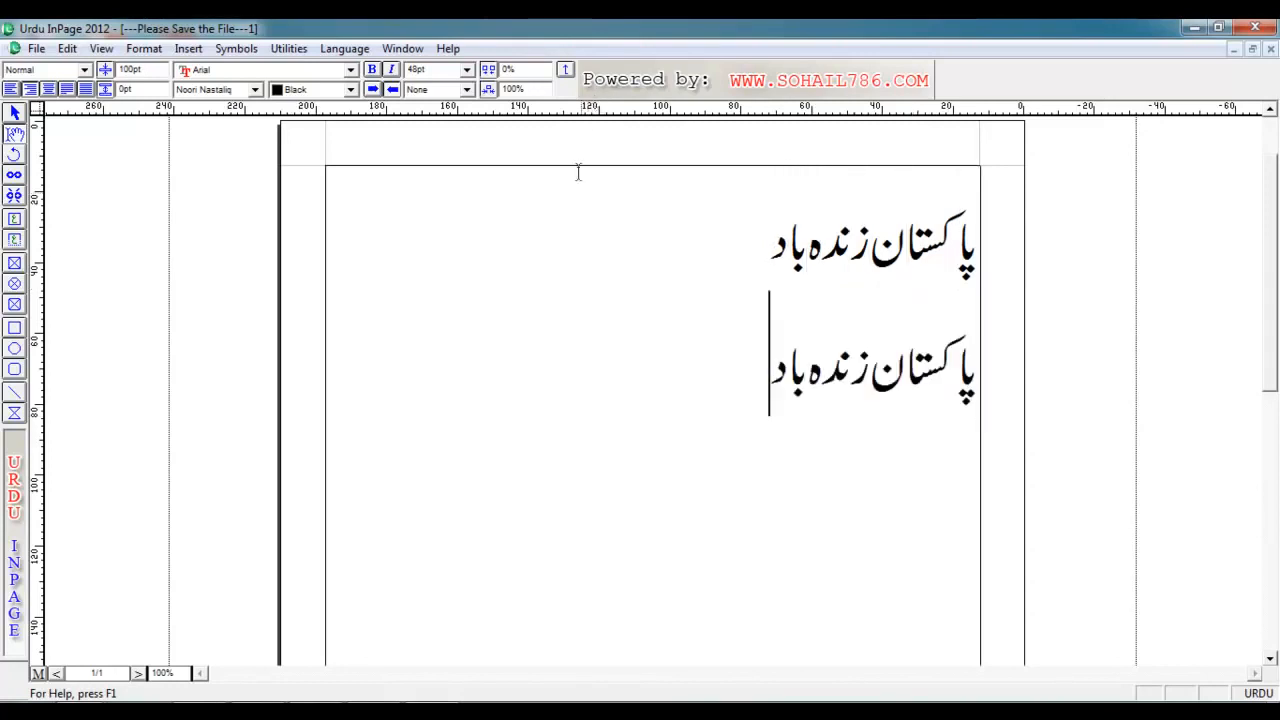
Step: Select both Urdu lines and return their line spacing to automatic by entering 0
click(781, 370)
drag(781, 370, 1040, 186)
double_click(140, 69)
text(0)
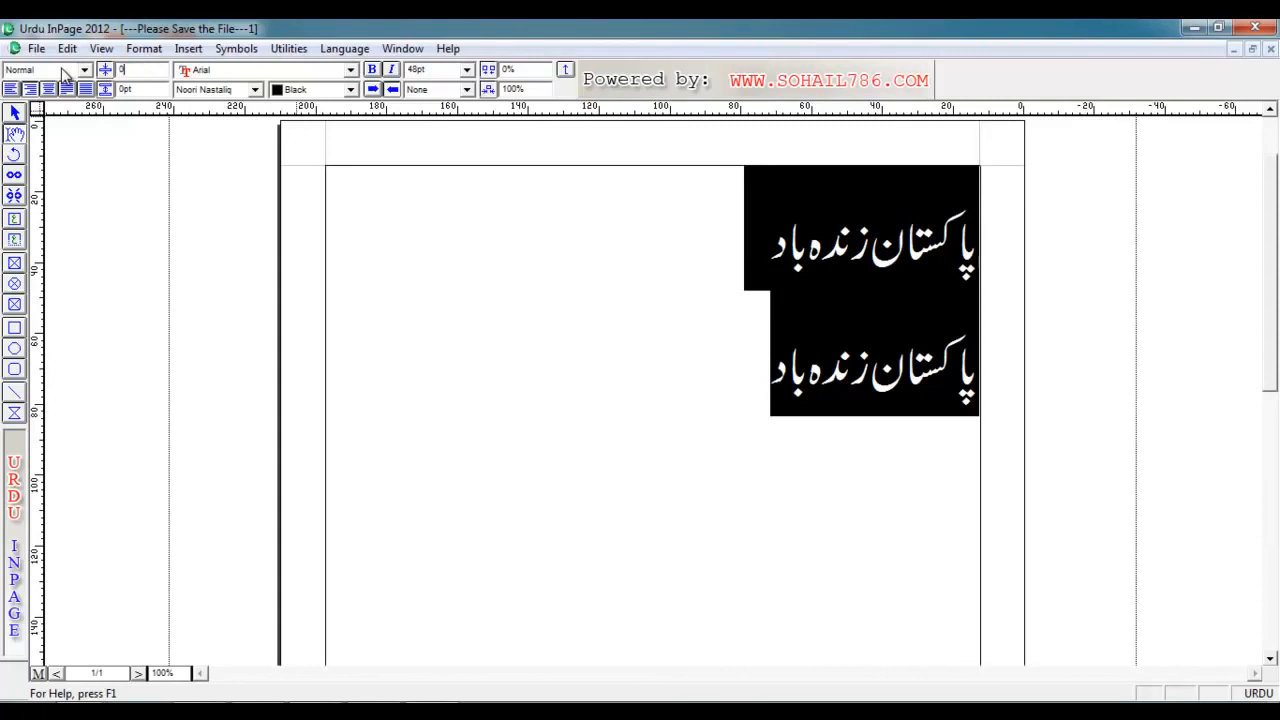
key(Return)
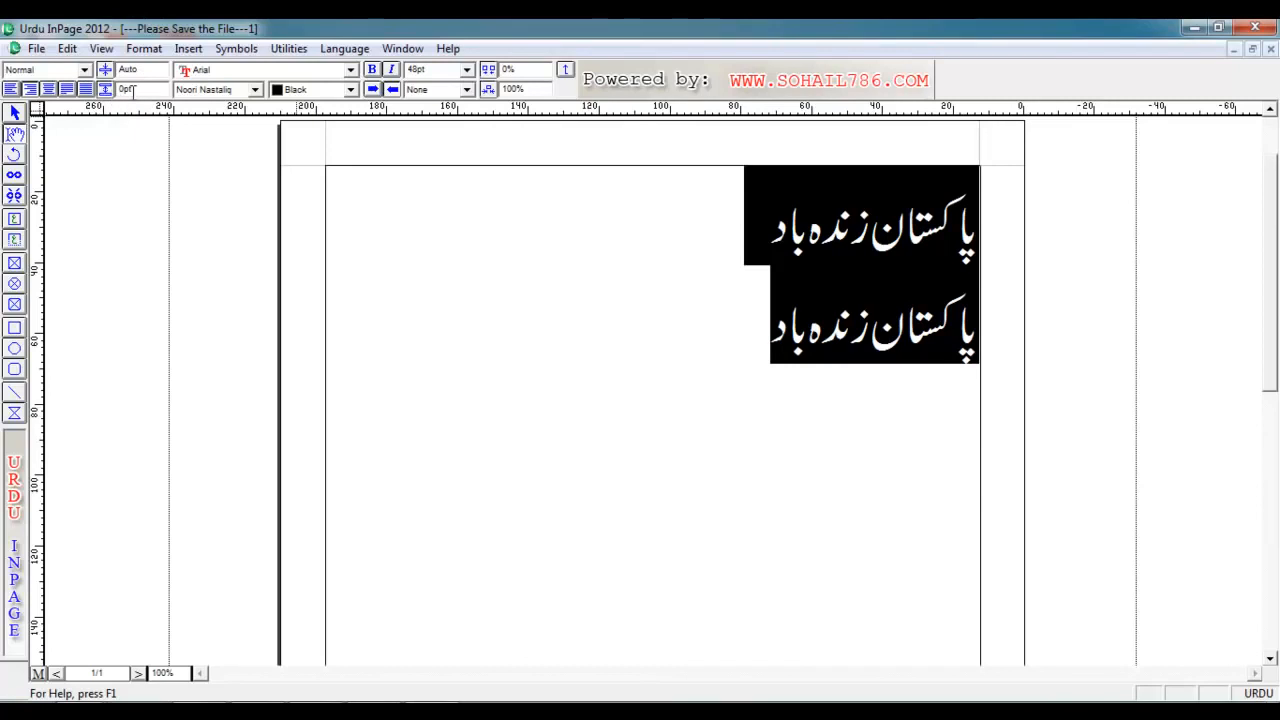
Step: Try a paragraph spacing of 20pt on both Urdu lines, then 25pt on the second line alone
drag(133, 89, 117, 91)
key(Return)
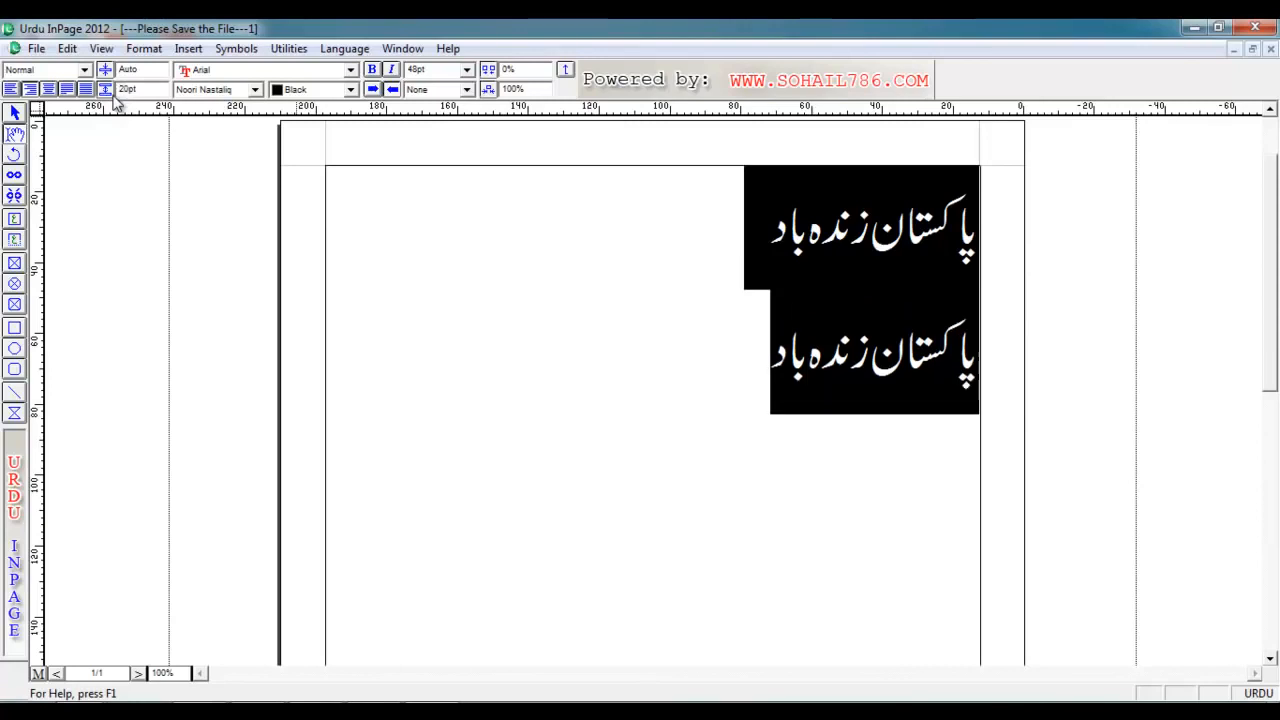
click(755, 400)
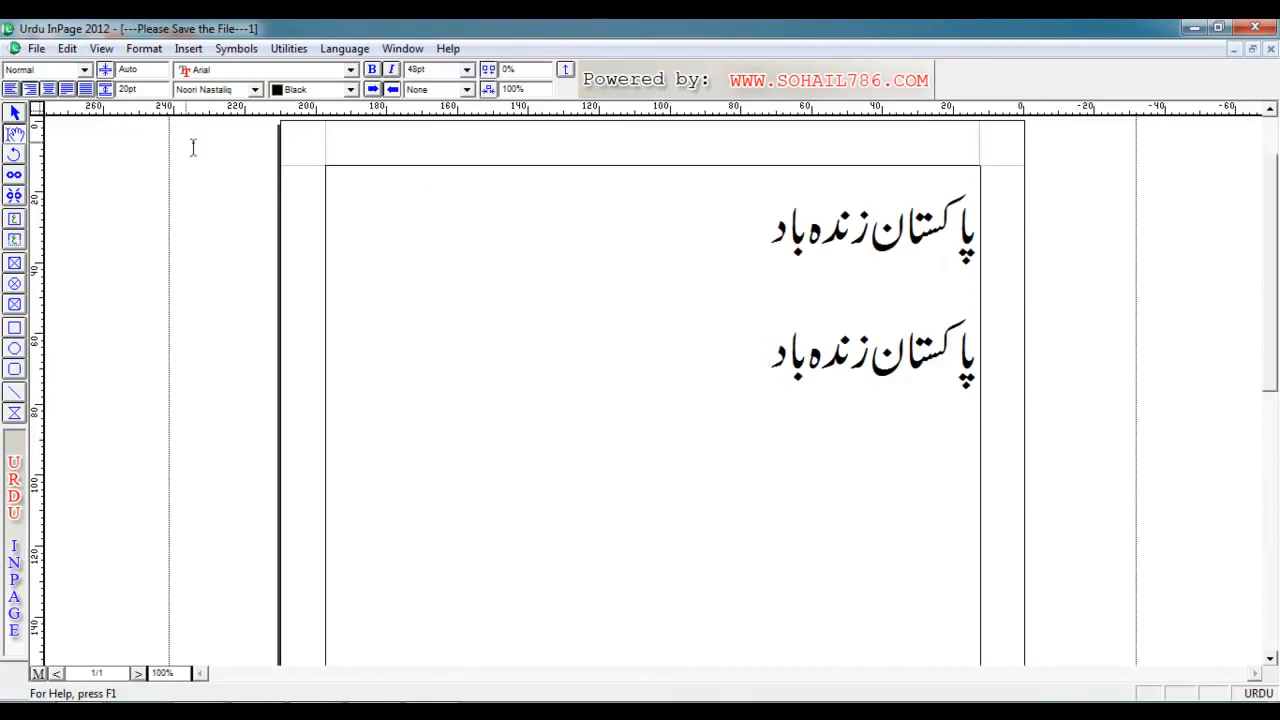
drag(138, 89, 120, 90)
text(25)
key(Return)
Step: Select all the text, try a paragraph spacing of 50pt, and reset it to 0pt
key(ctrl+a)
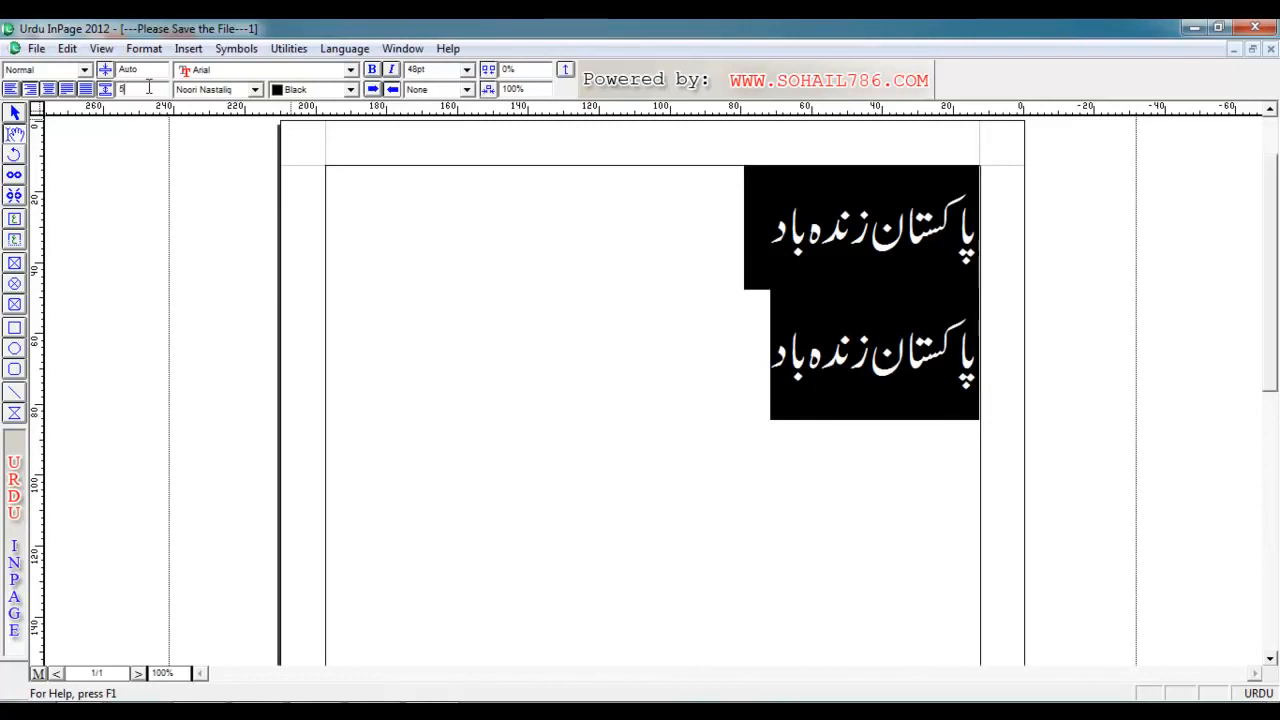
key(Return)
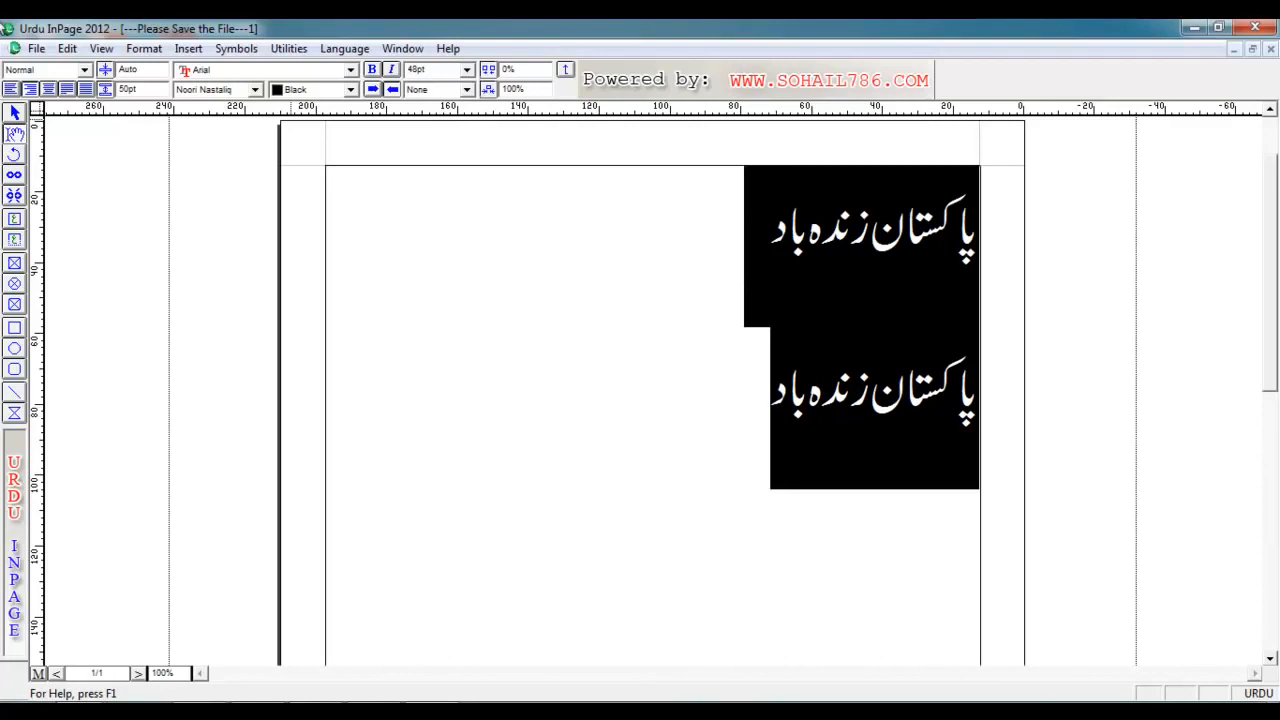
double_click(134, 89)
text(0)
key(Return)
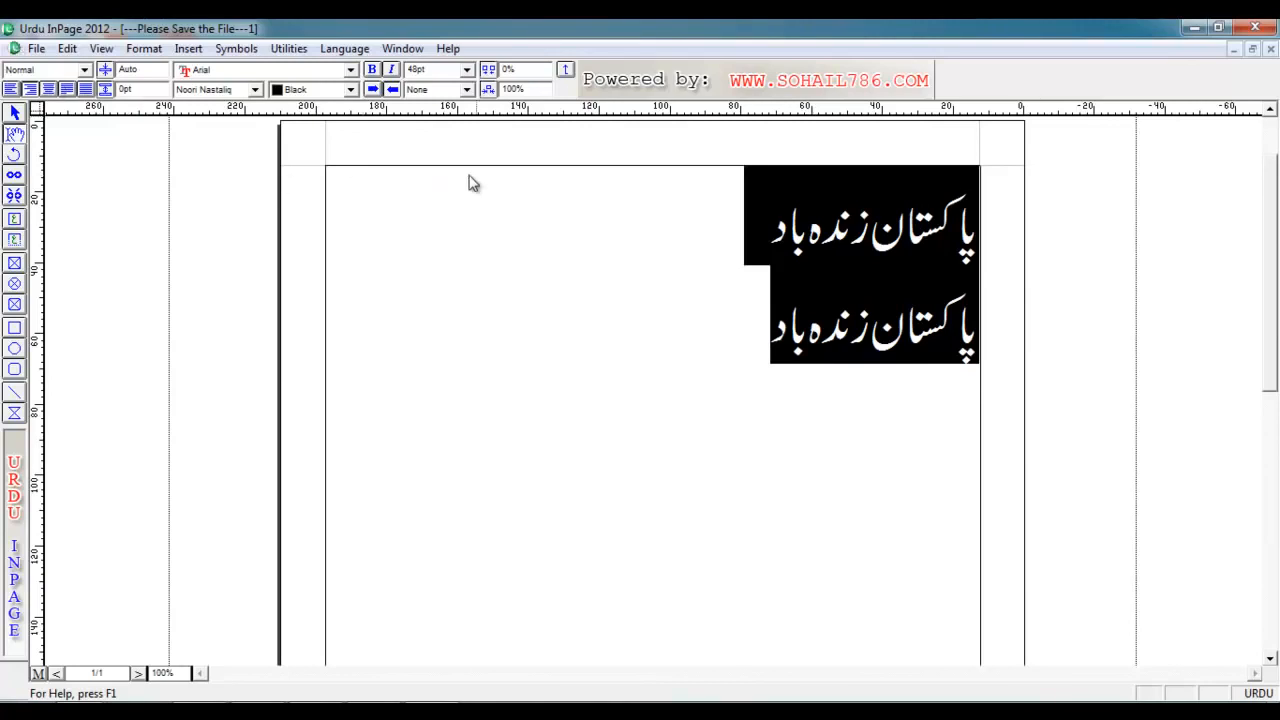
Step: Select the second Urdu line and apply the English font Arial CYR to it
click(806, 300)
drag(768, 320, 992, 364)
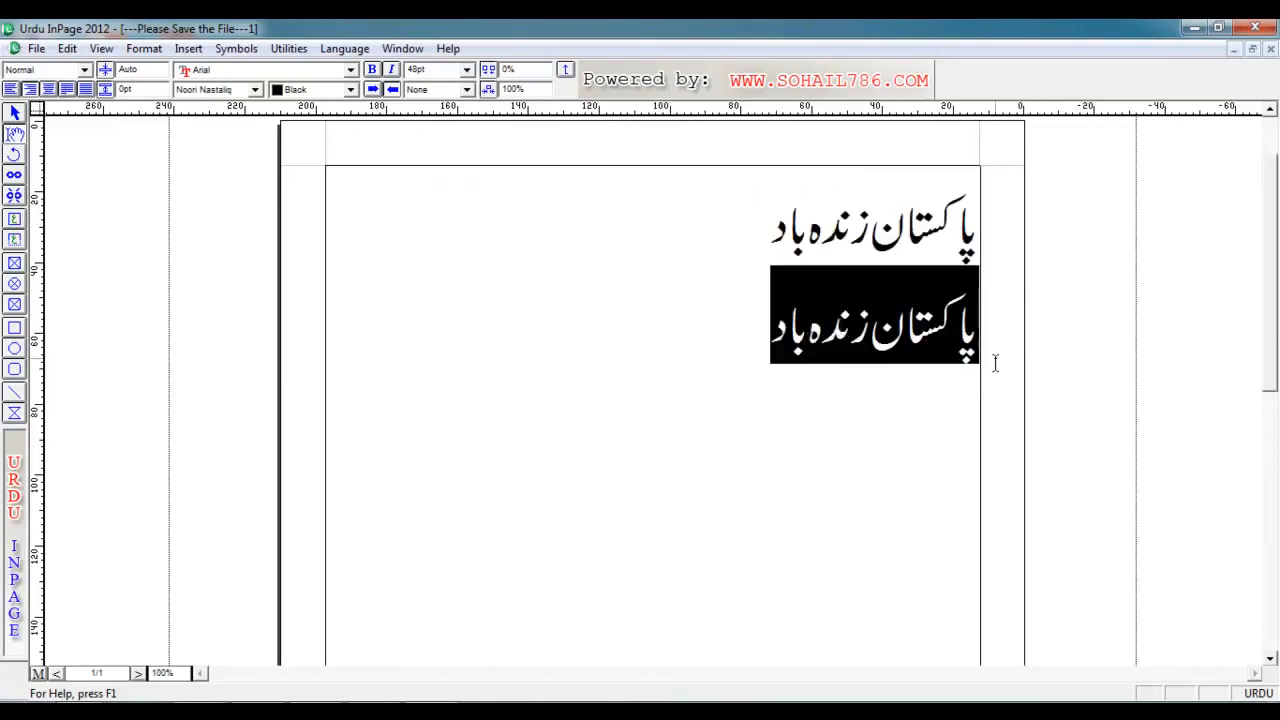
click(796, 322)
drag(774, 334, 1021, 344)
click(351, 70)
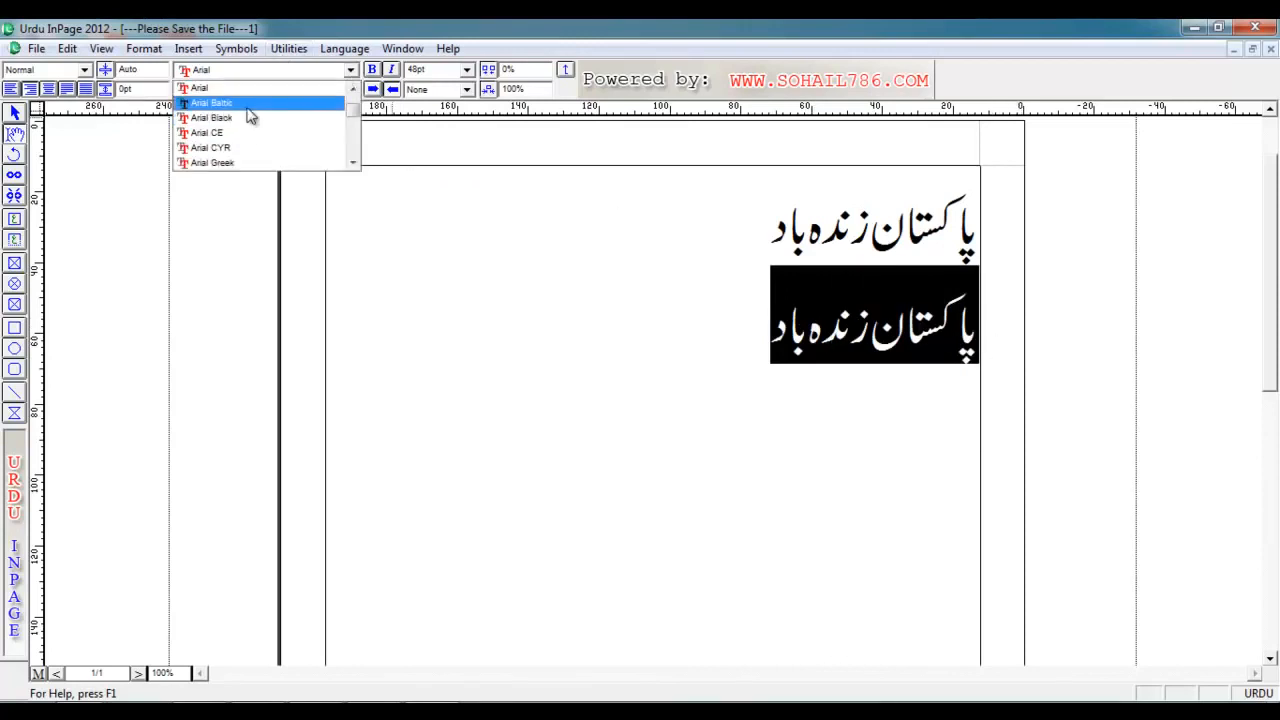
click(203, 100)
click(351, 70)
click(254, 147)
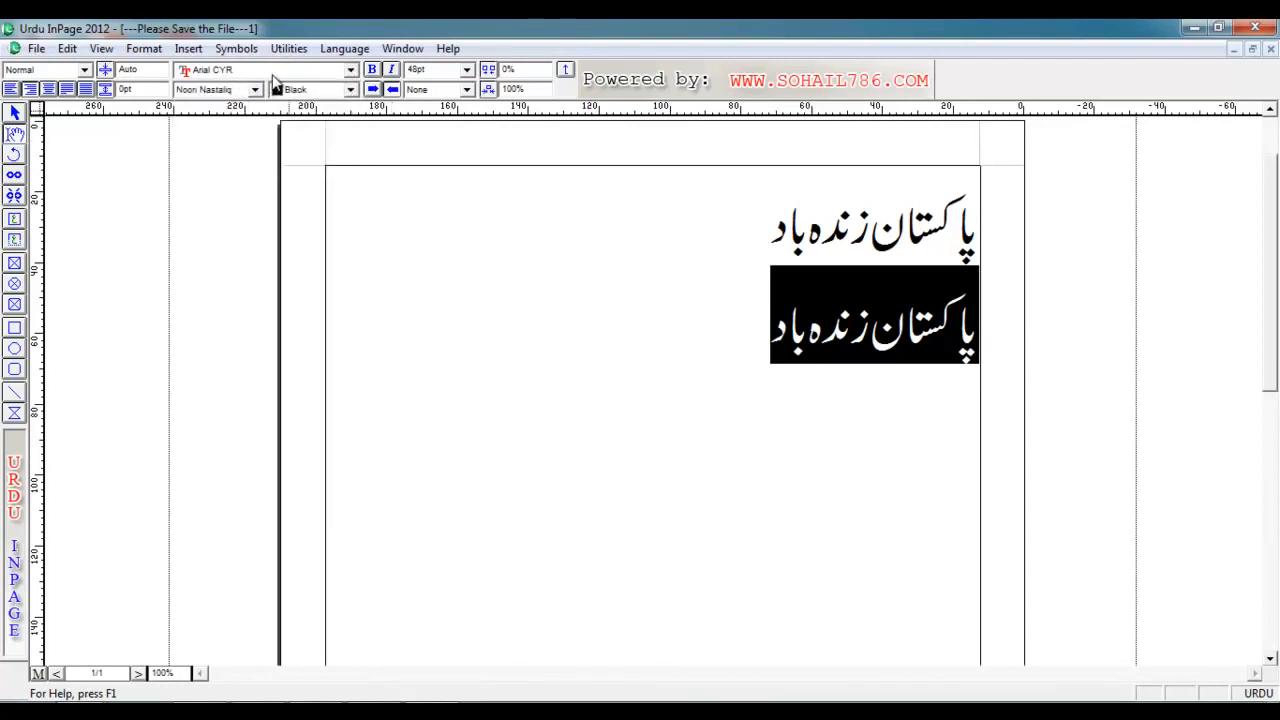
Step: Start a new empty line after the second Urdu phrase
click(718, 346)
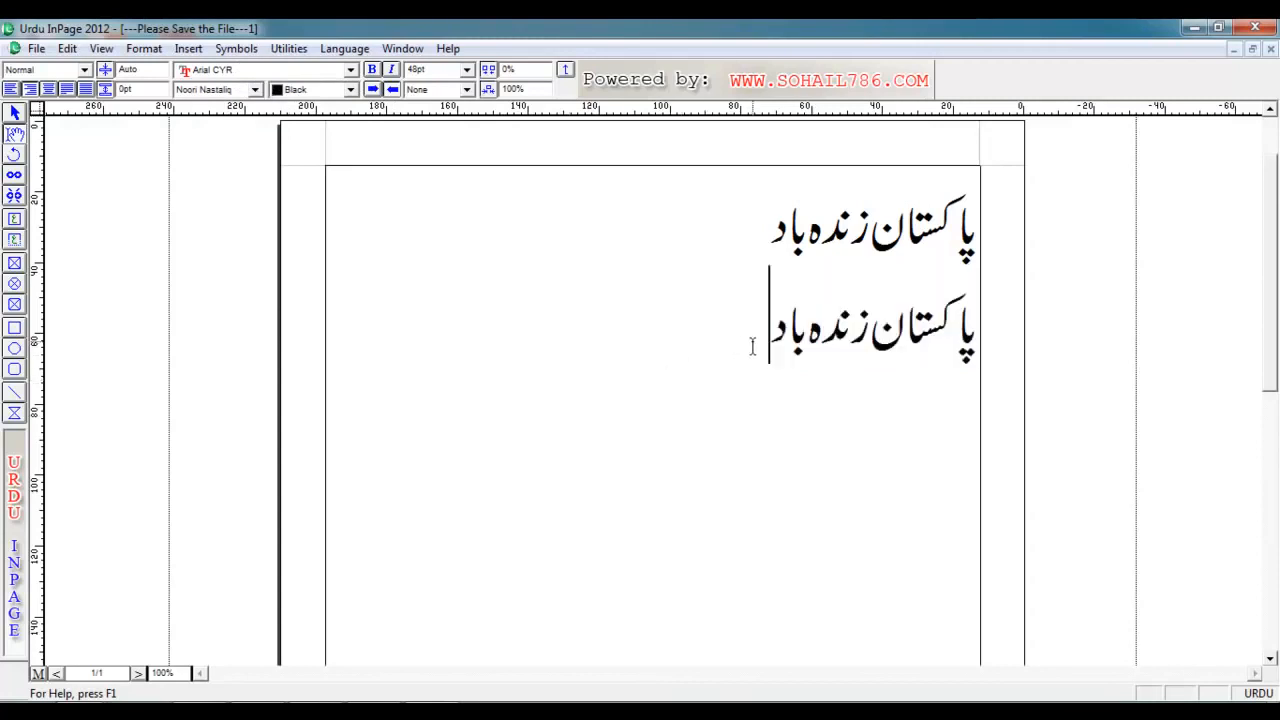
key(Return)
text(پاکسیتان)
key(BackSpace)
key(BackSpace)
key(BackSpace)
key(BackSpace)
key(BackSpace)
key(BackSpace)
key(BackSpace)
key(BackSpace)
Step: Switch the typing language to English and enter "pakistan zindabad" on the third line
click(1259, 694)
text(pakistan  zinda)
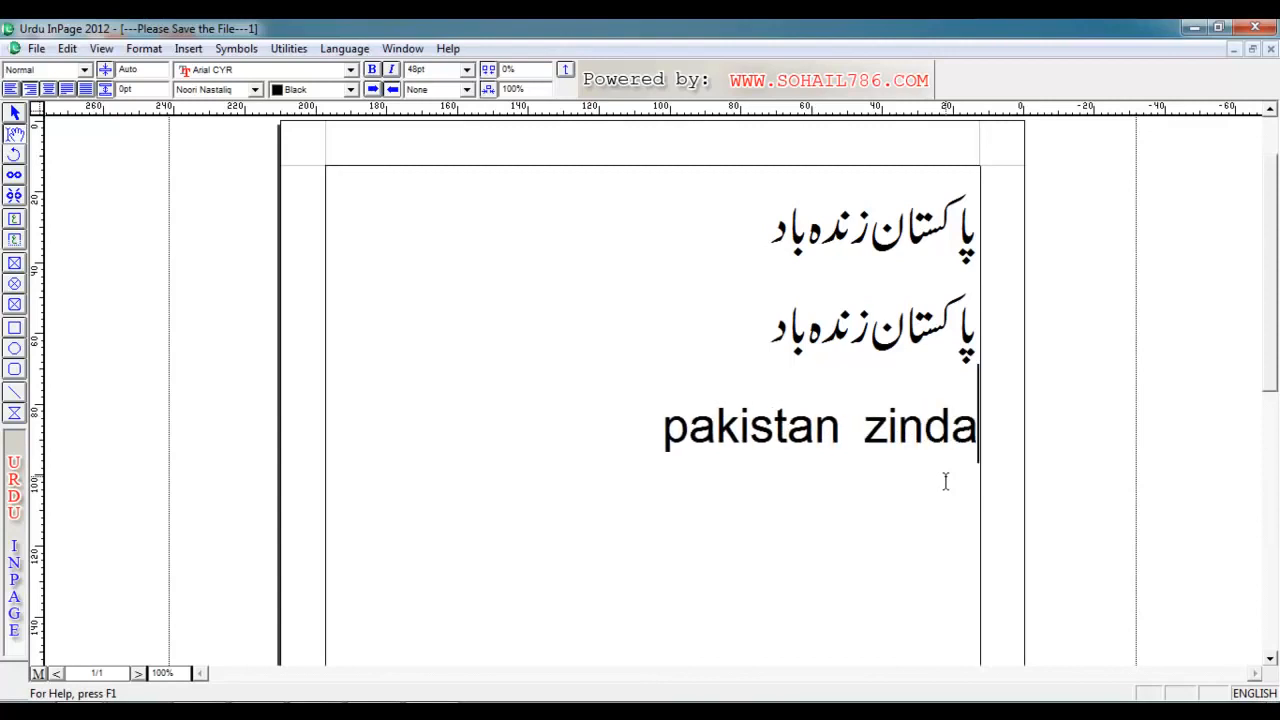
text(bad)
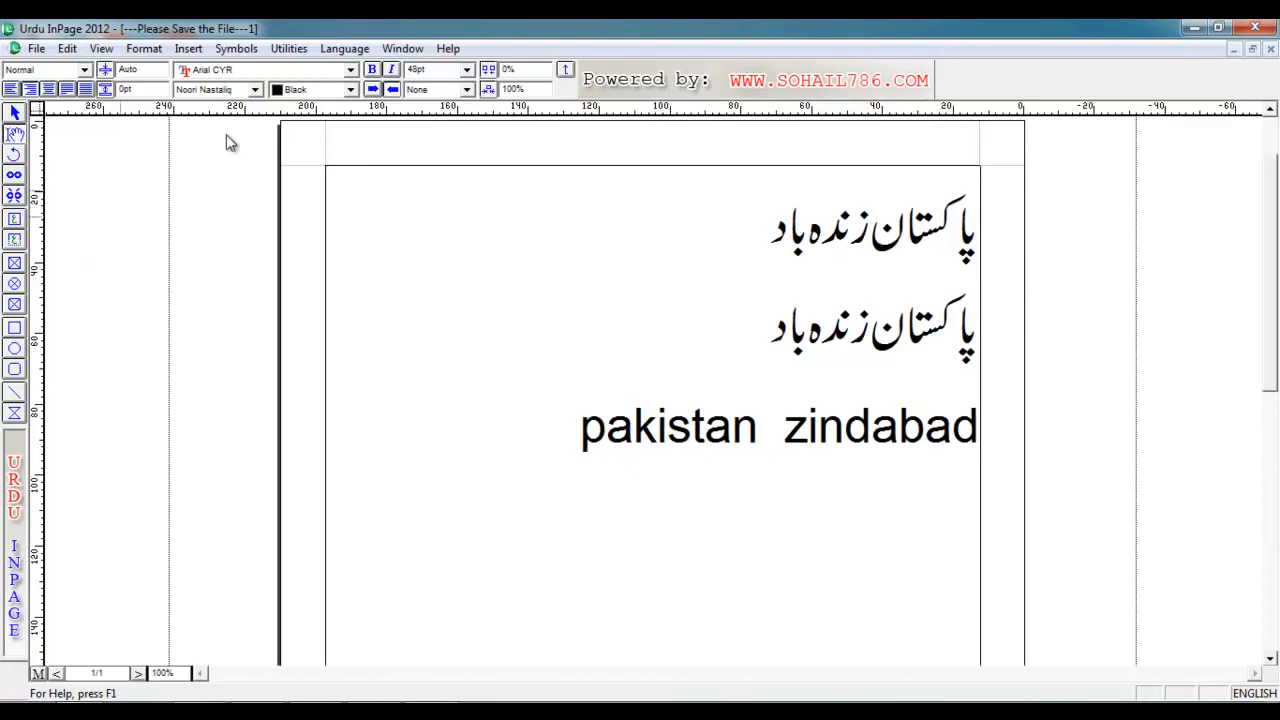
Step: Select the whole English line and try the fonts Arial TUR, BatangChe and Book Antiqua on it
key(shift+Left)
key(shift+Left)
key(shift+Left)
key(shift+Left)
key(shift+Left)
key(shift+Left)
key(shift+Left)
key(shift+Left)
key(shift+Left)
key(shift+Left)
key(shift+Left)
key(shift+Left)
key(shift+Left)
key(shift+Left)
key(shift+Left)
key(shift+Left)
key(shift+Left)
key(shift+Left)
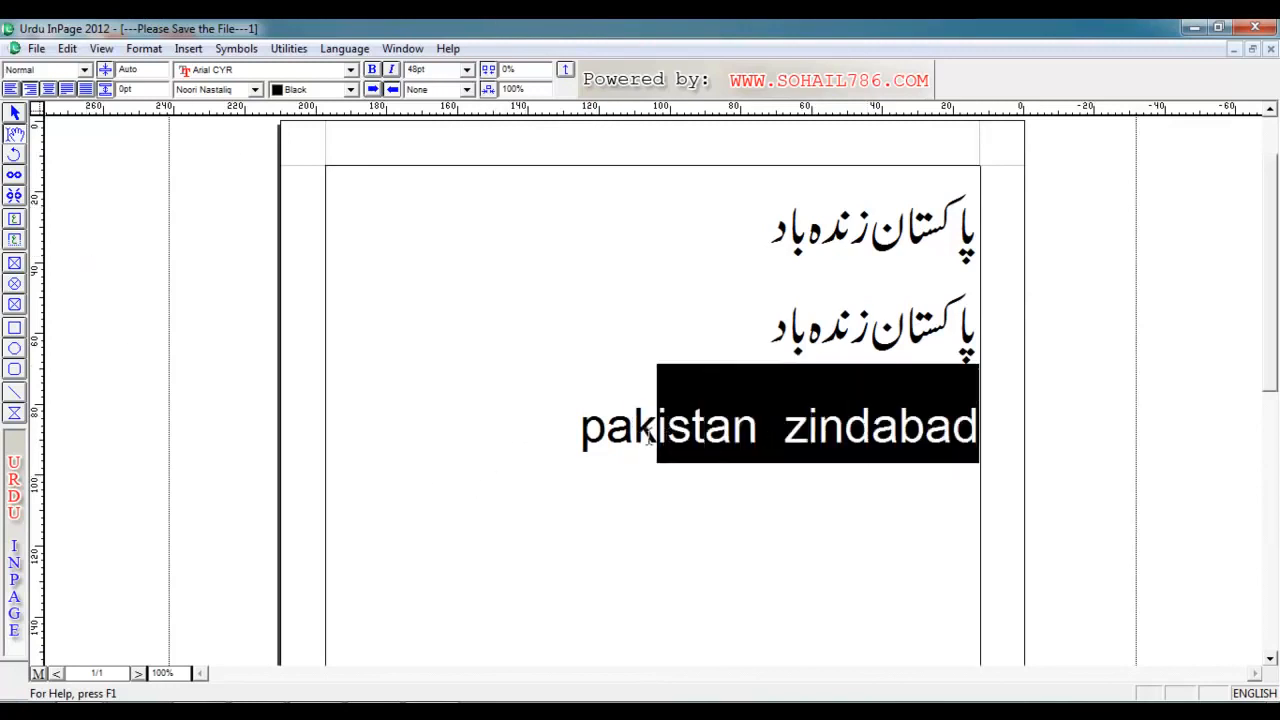
click(350, 69)
click(289, 148)
click(350, 69)
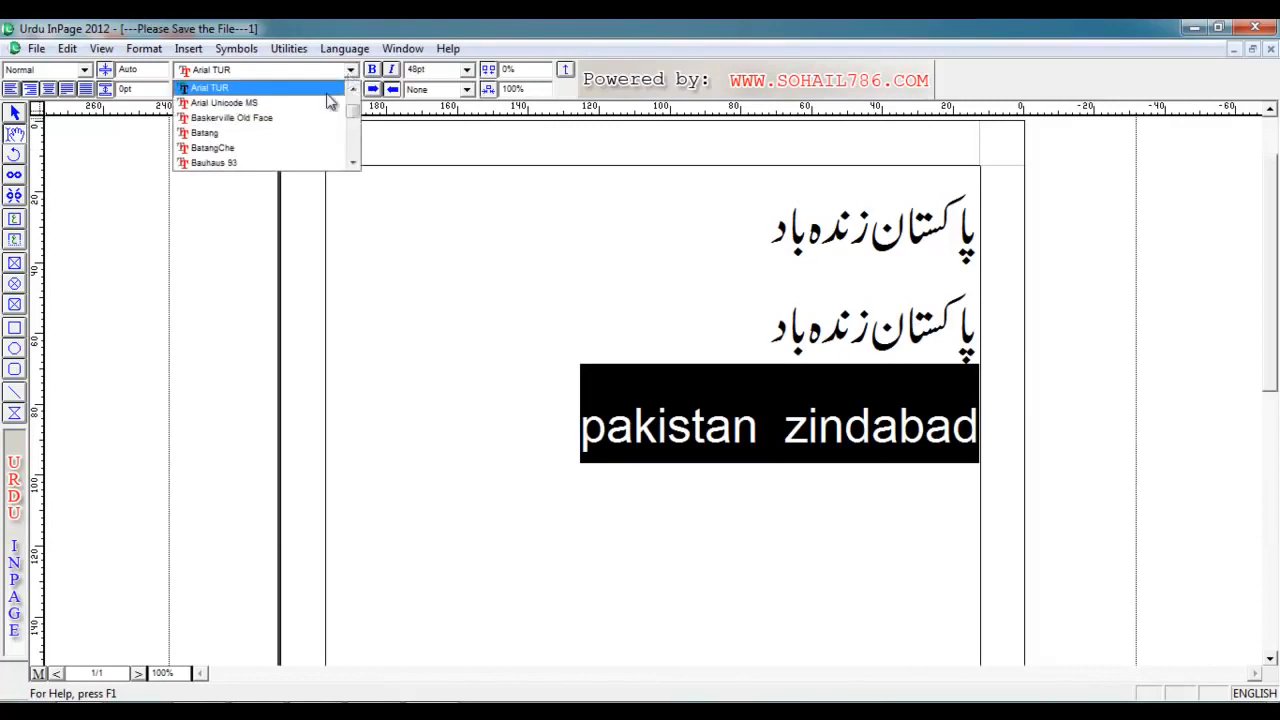
click(277, 152)
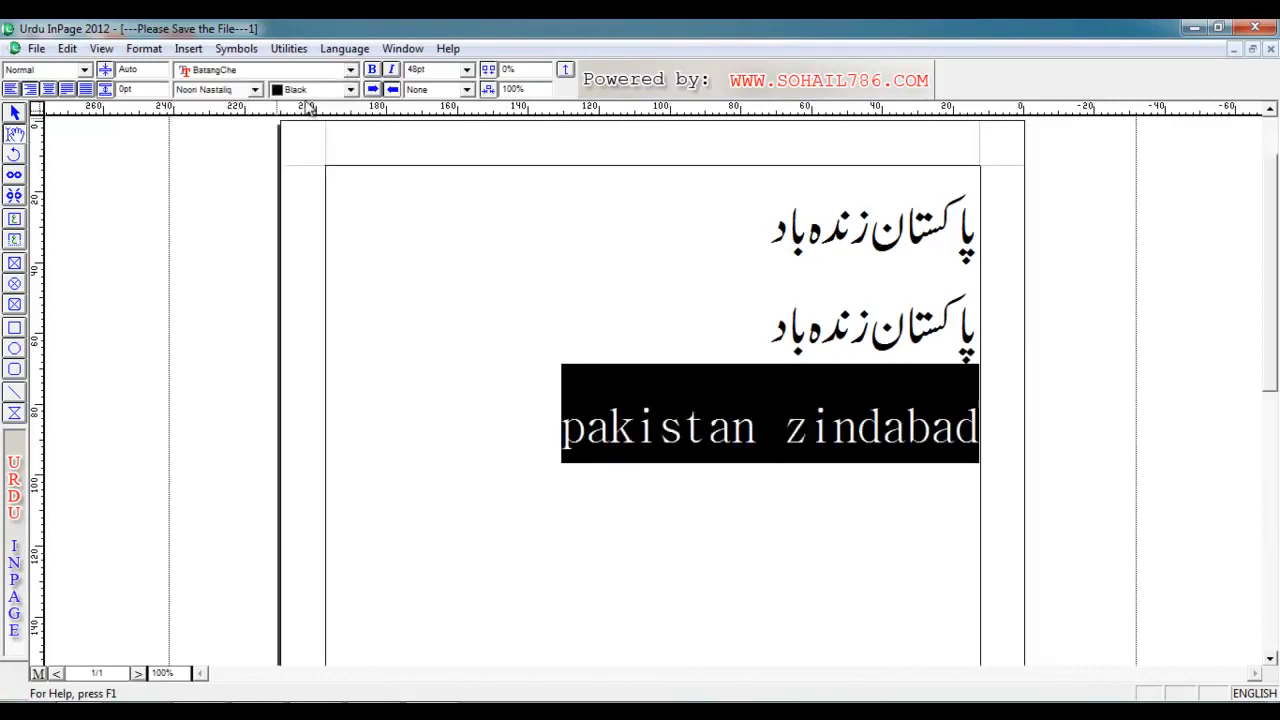
click(351, 72)
scroll(300, 150, down, 2)
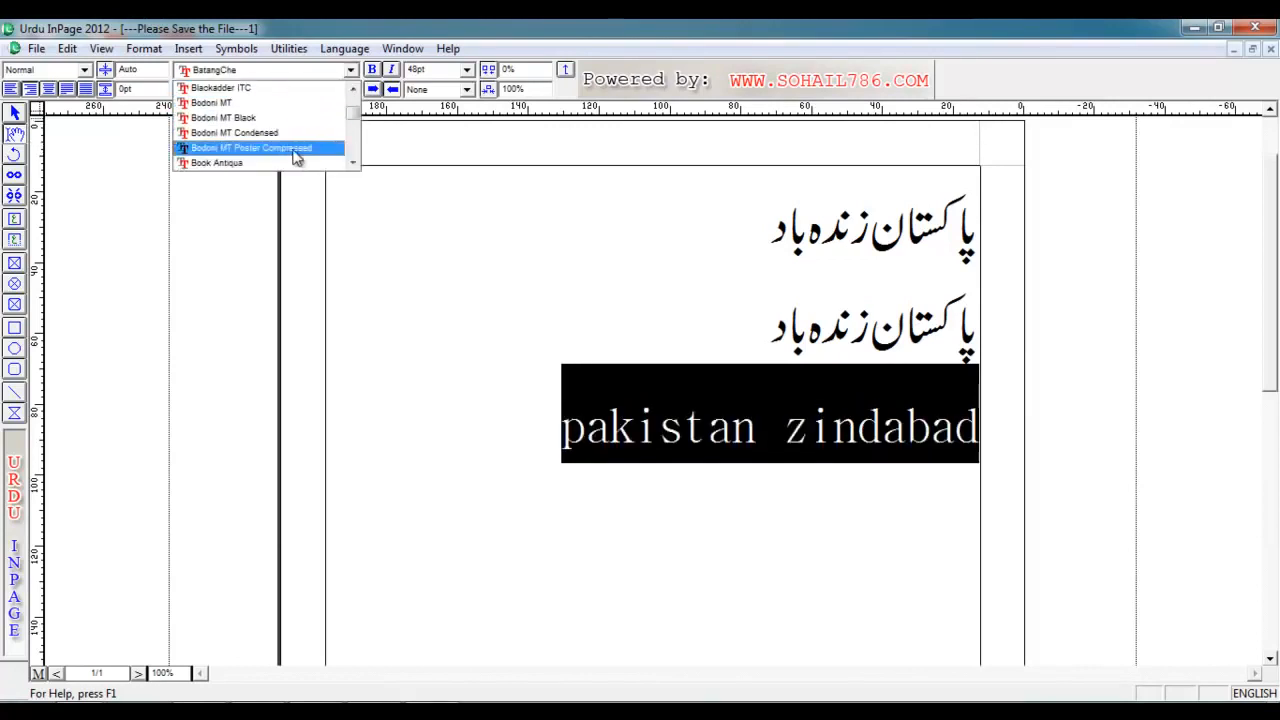
click(264, 162)
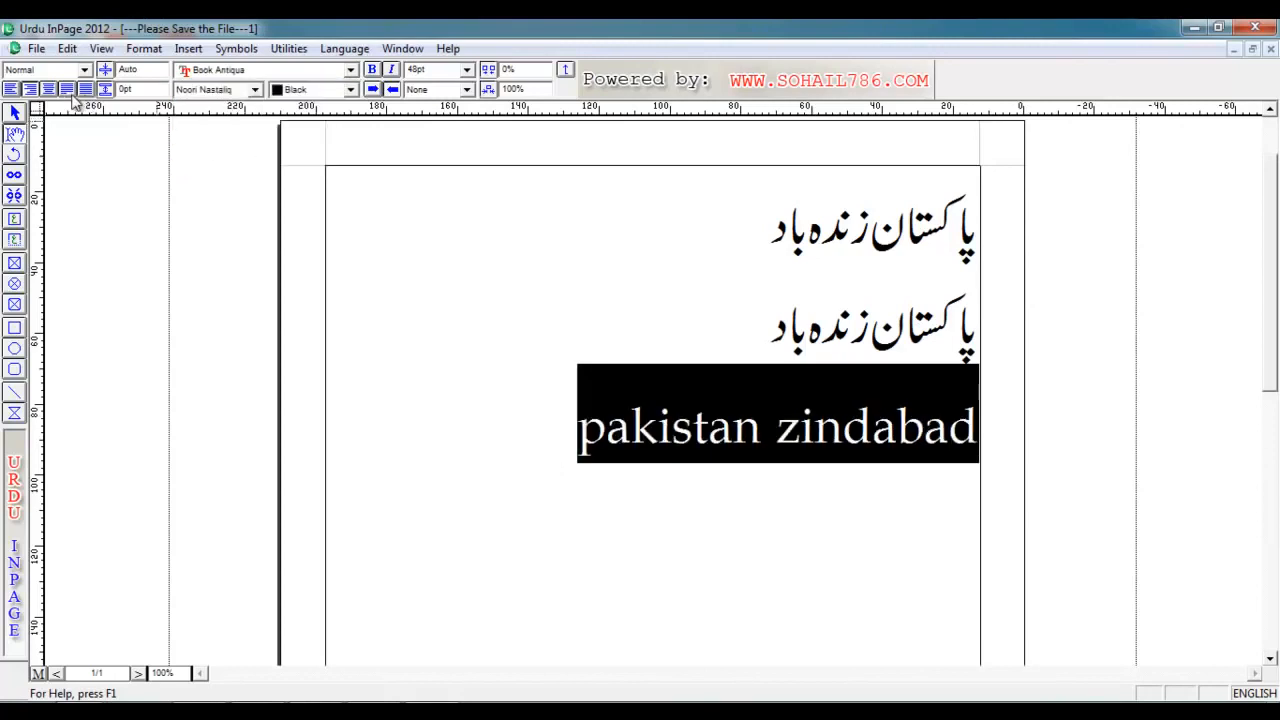
Step: Try left, right, centred and fully justified alignment on the English line, finishing with normal justification
click(17, 89)
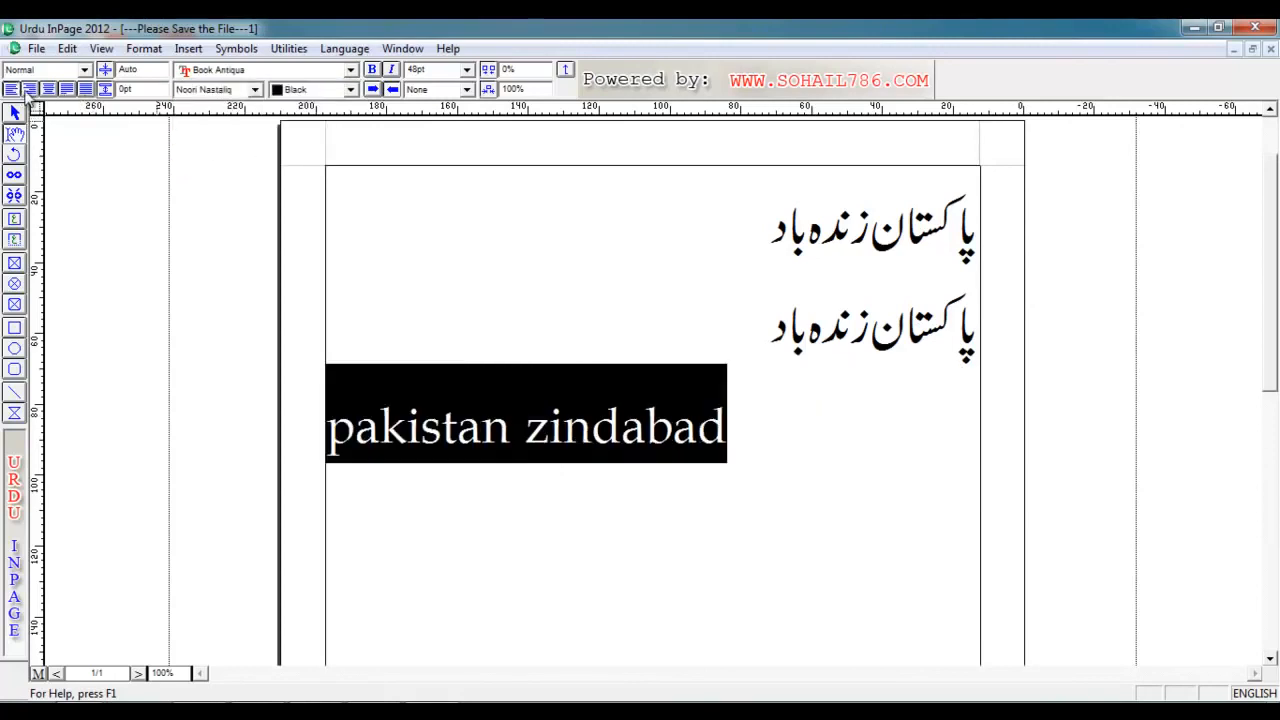
click(30, 89)
click(48, 89)
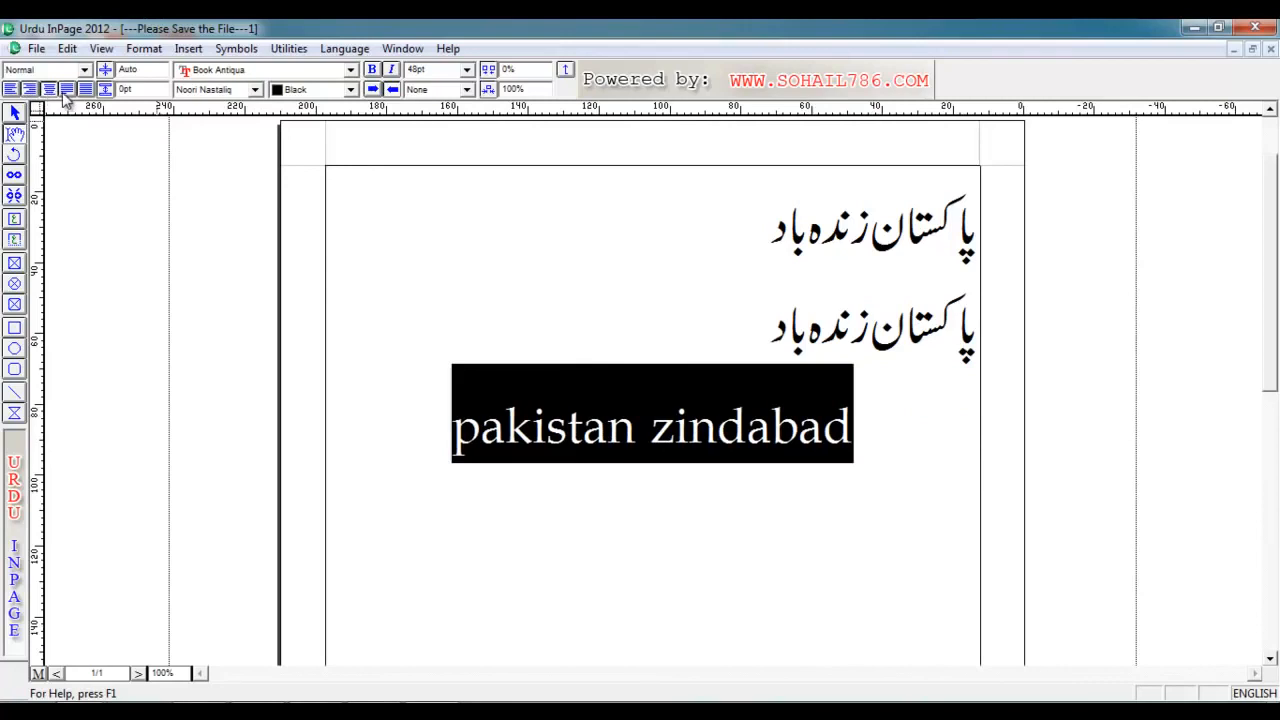
click(85, 90)
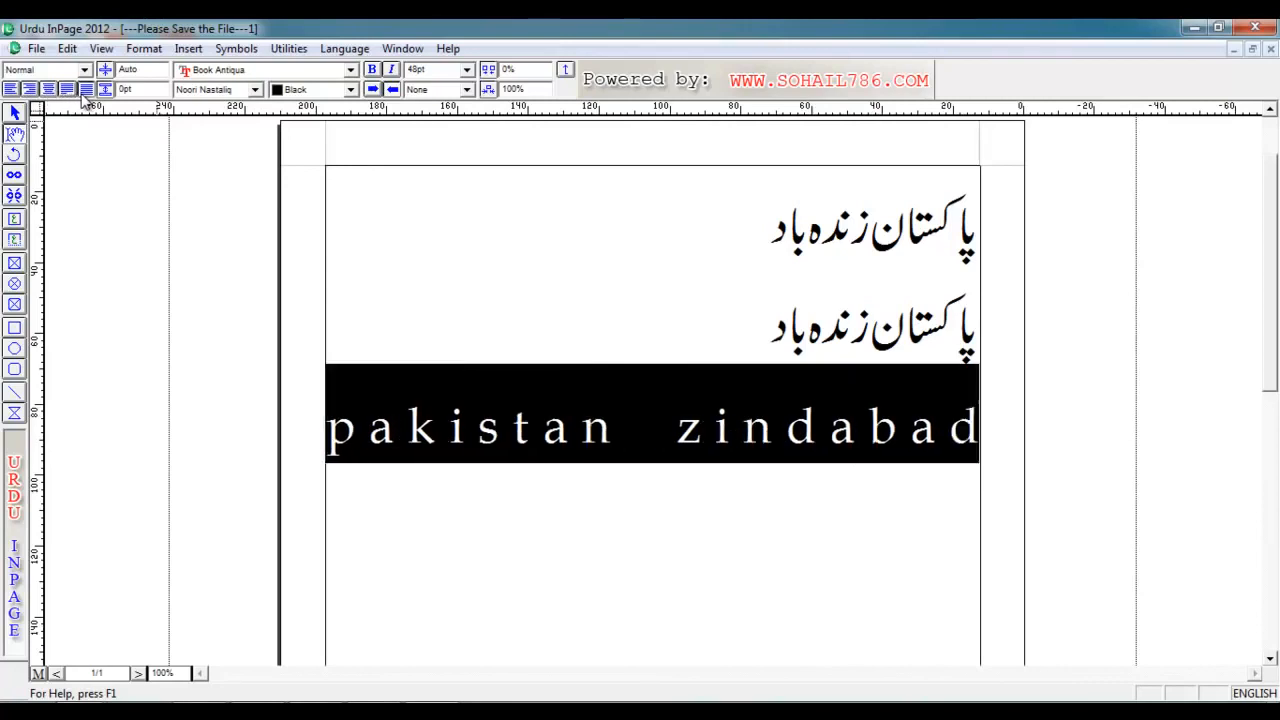
click(67, 89)
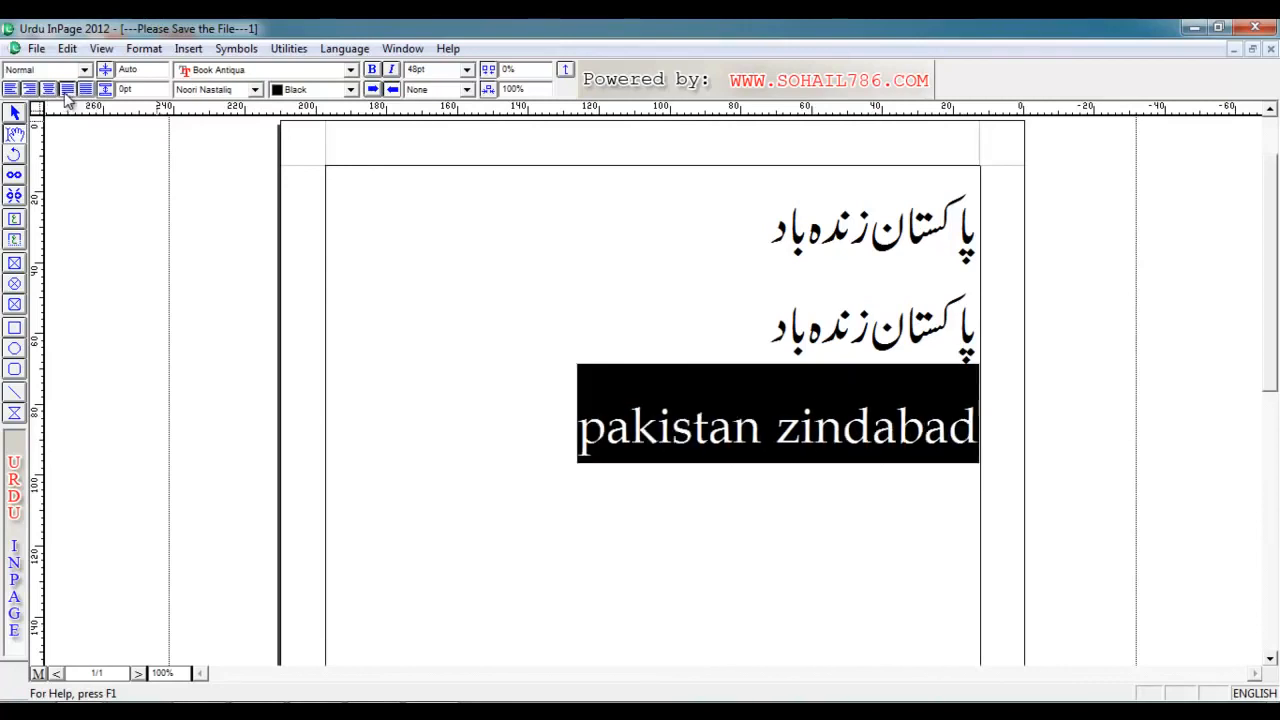
Step: Change the font of the English line "pakistan zindabad" to Broadway
double_click(125, 89)
click(320, 71)
click(320, 71)
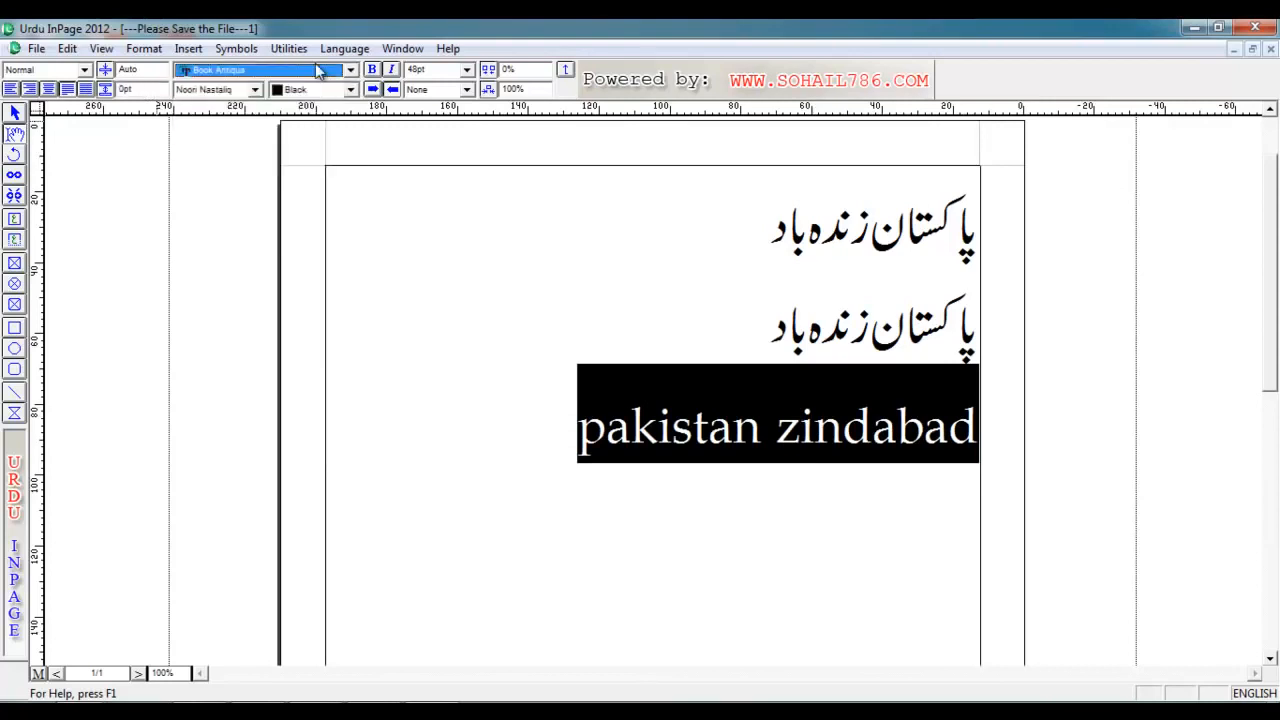
click(350, 70)
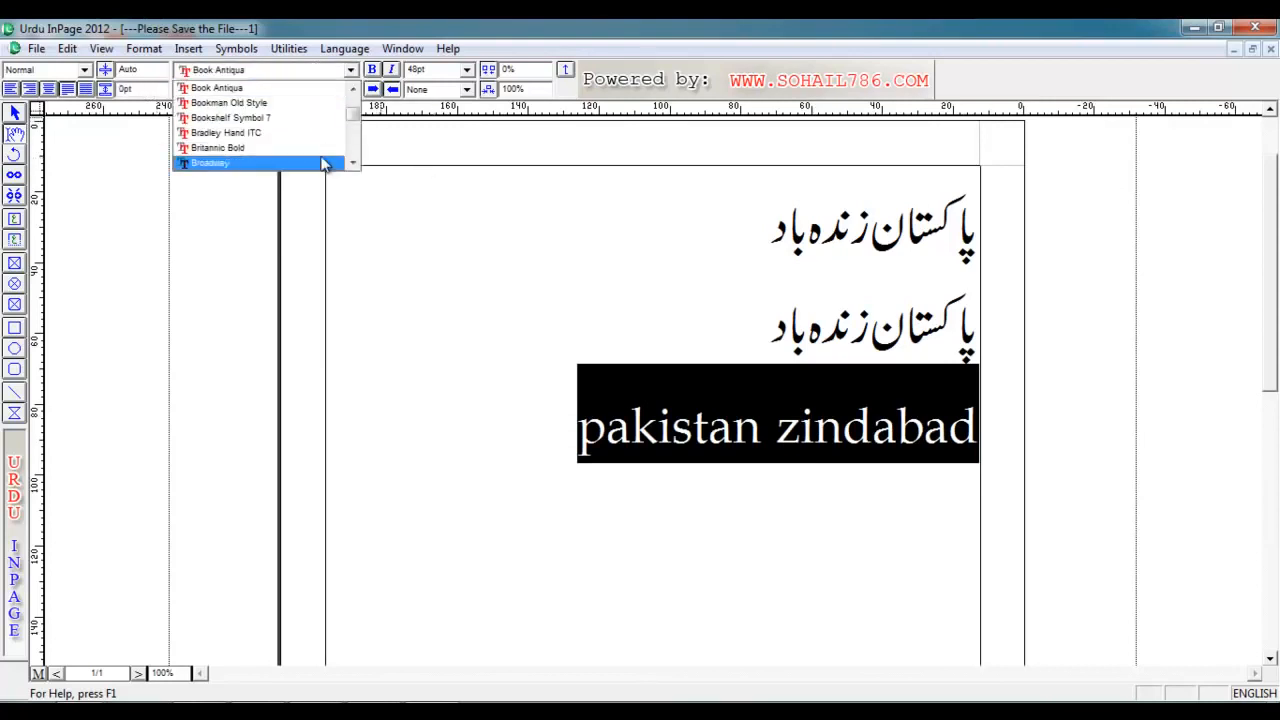
click(285, 167)
Step: Select the second Urdu line and try the Urdu fonts Lahori Nastaliq, Bombay Black and Kaneez on it
drag(728, 312, 994, 361)
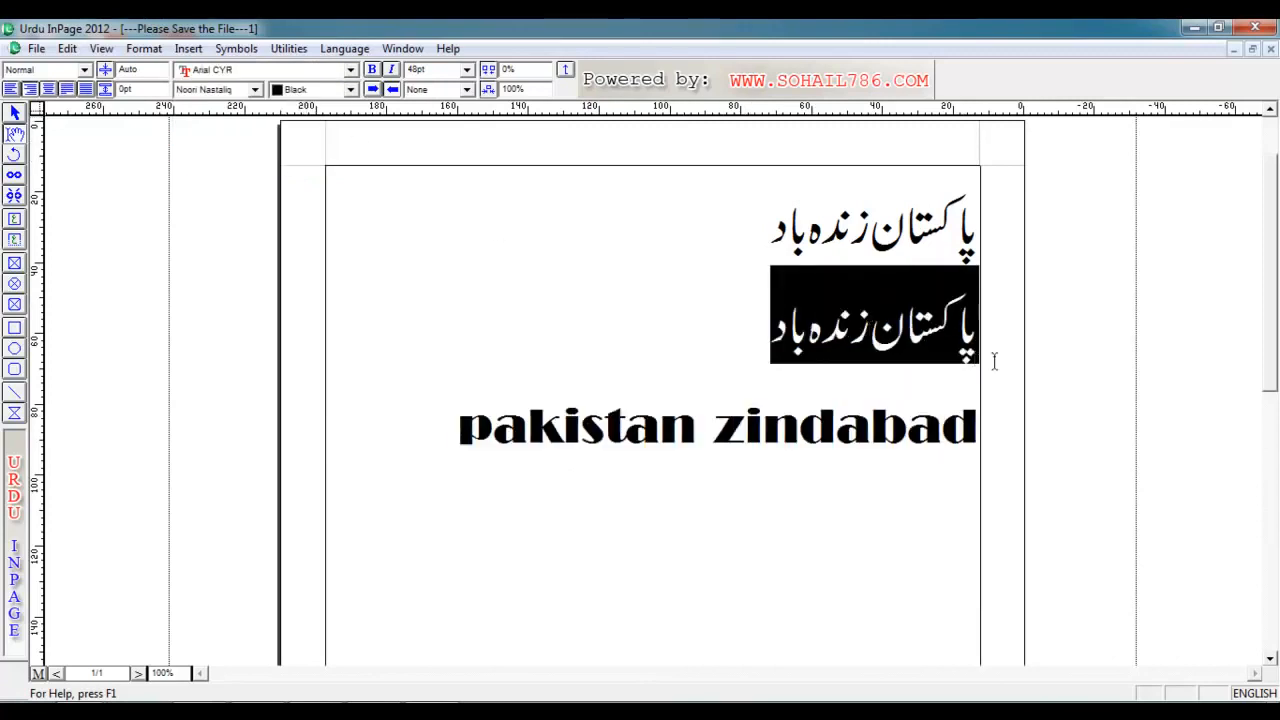
click(256, 91)
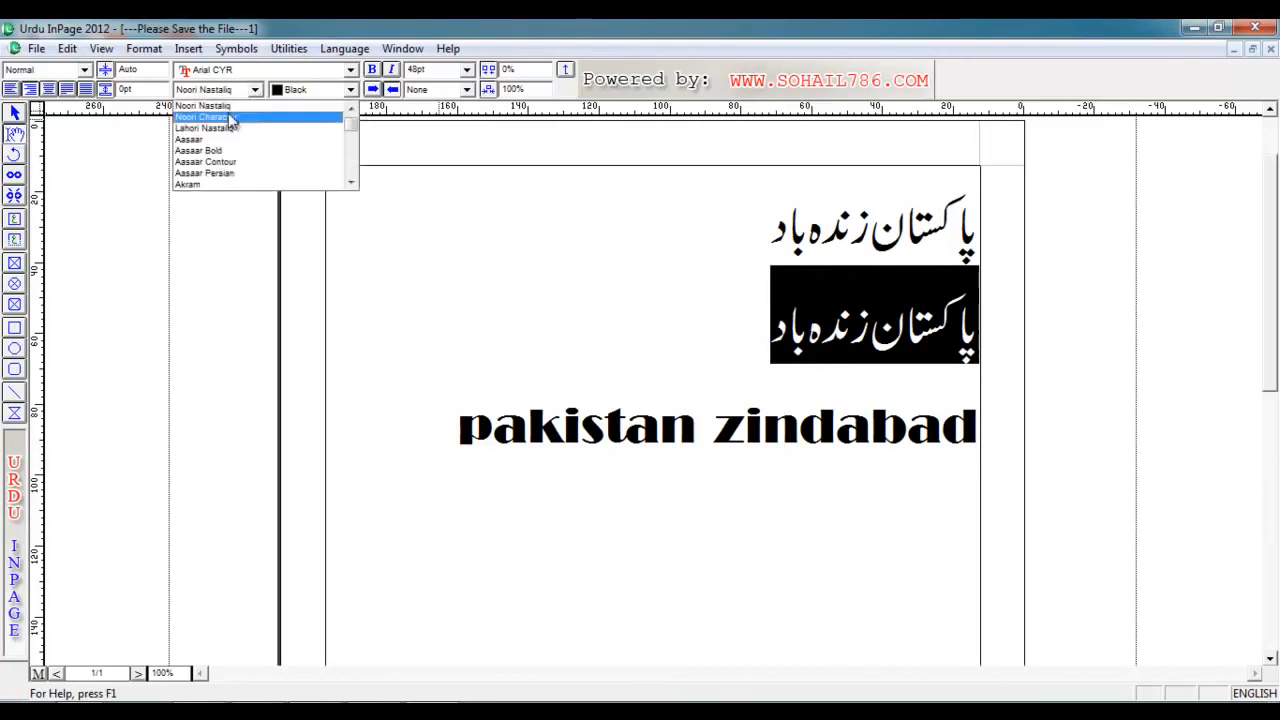
click(227, 128)
click(256, 91)
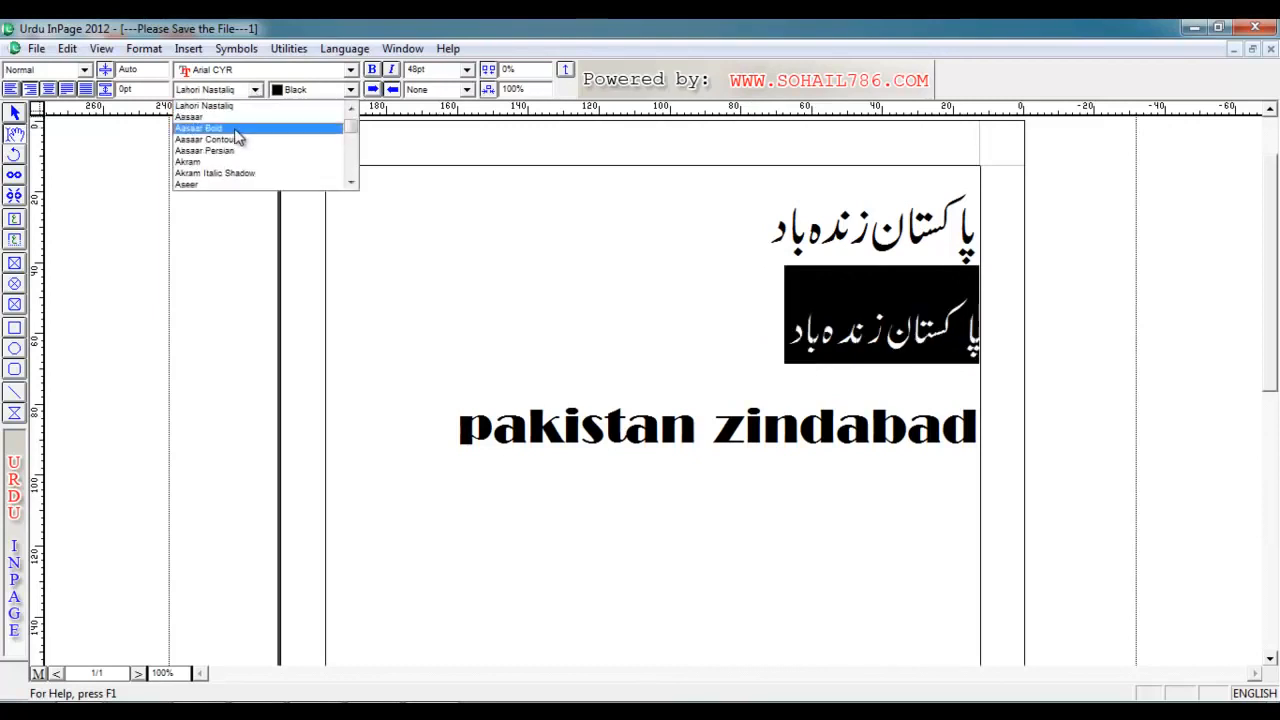
click(228, 170)
click(256, 91)
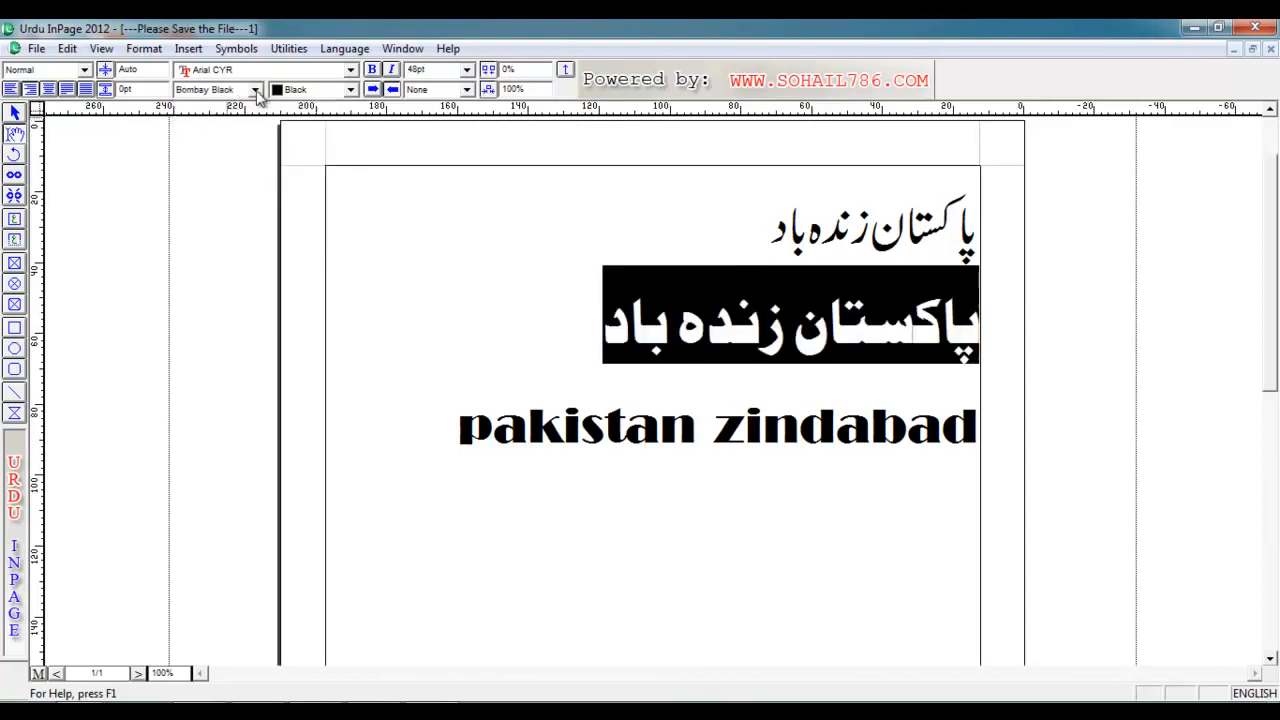
click(255, 89)
scroll(233, 165, down, 4)
click(233, 163)
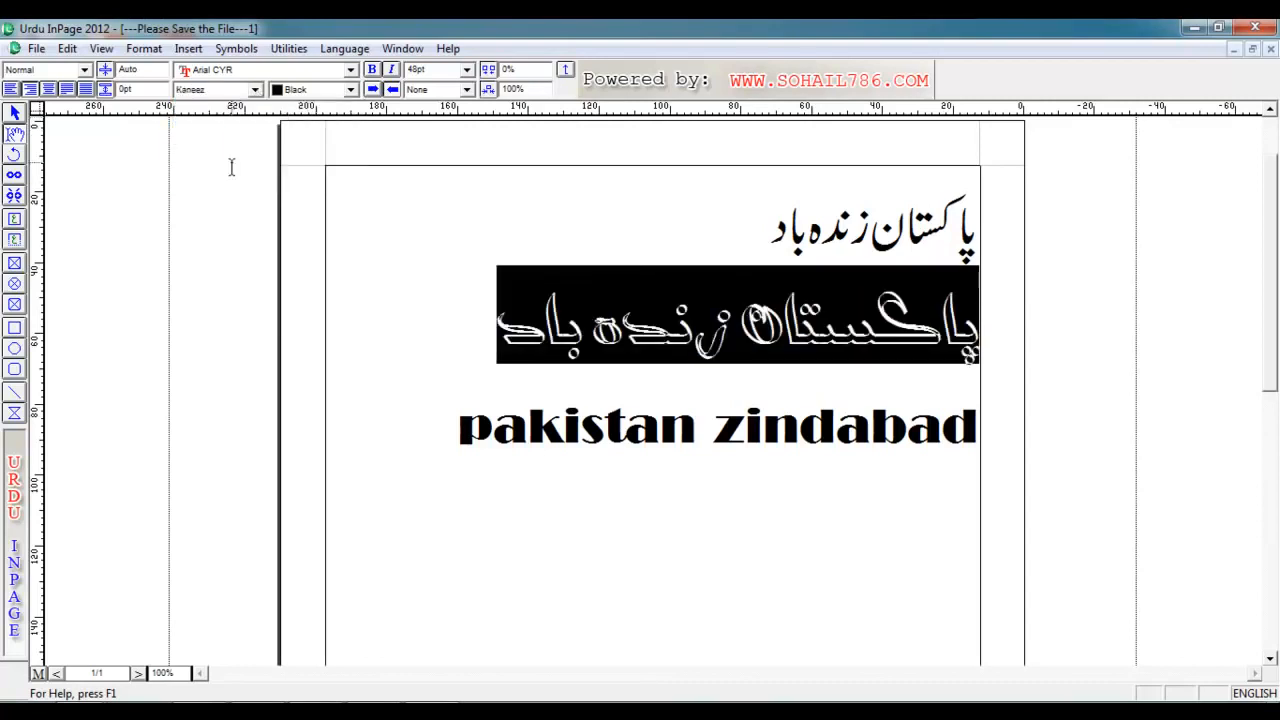
Step: Set the Urdu font of the second line to Noori Nastaliq
click(255, 89)
scroll(222, 135, up, 5)
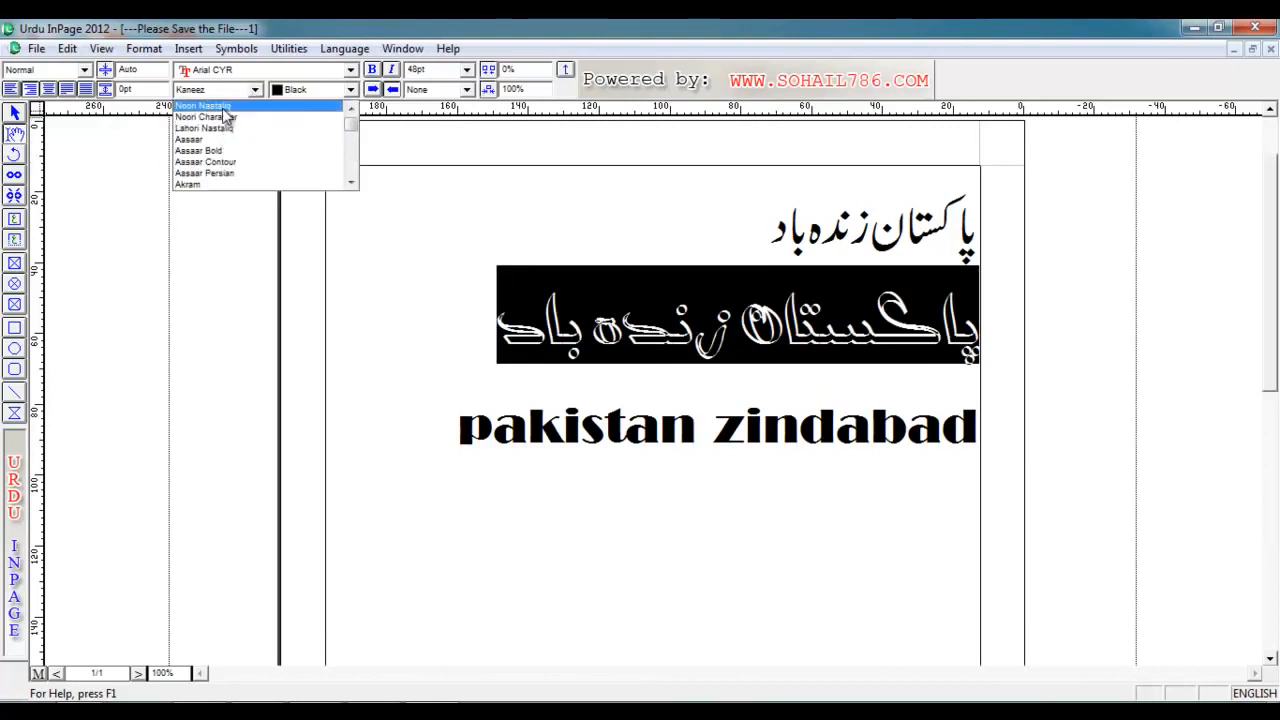
click(224, 105)
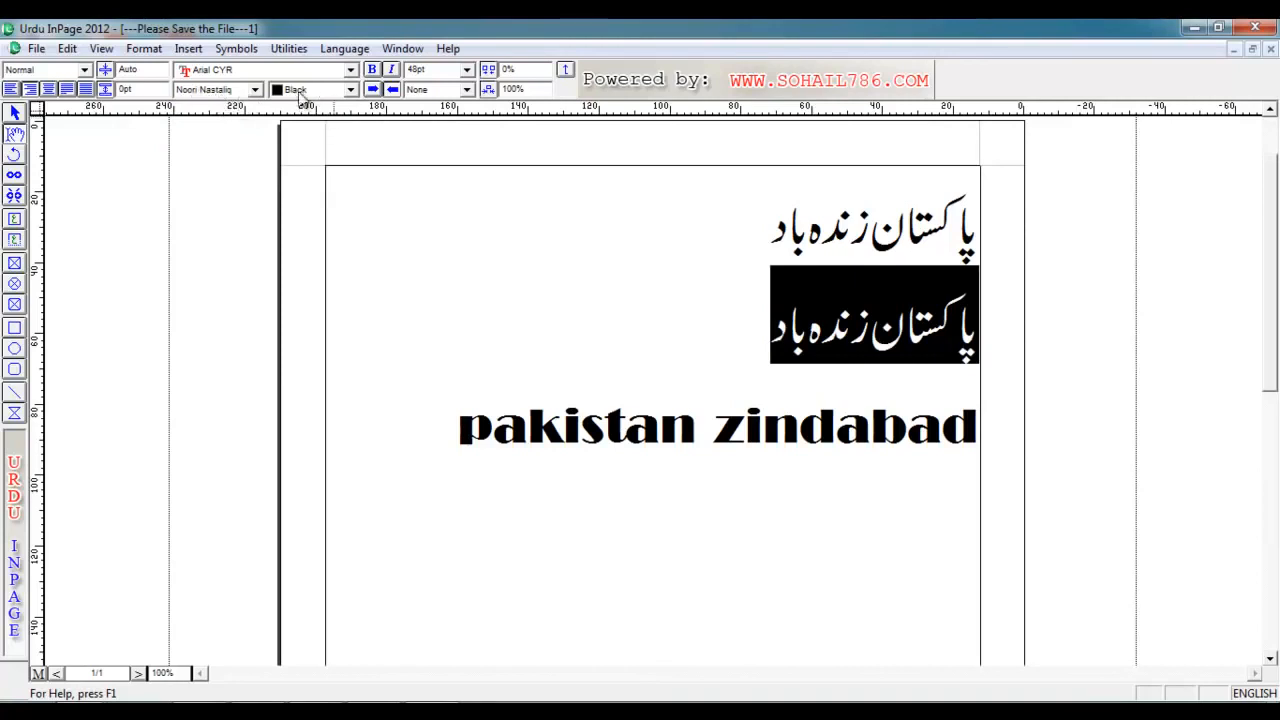
Step: Colour the second Urdu line red and the English line "pakistan zindabad" green
click(351, 90)
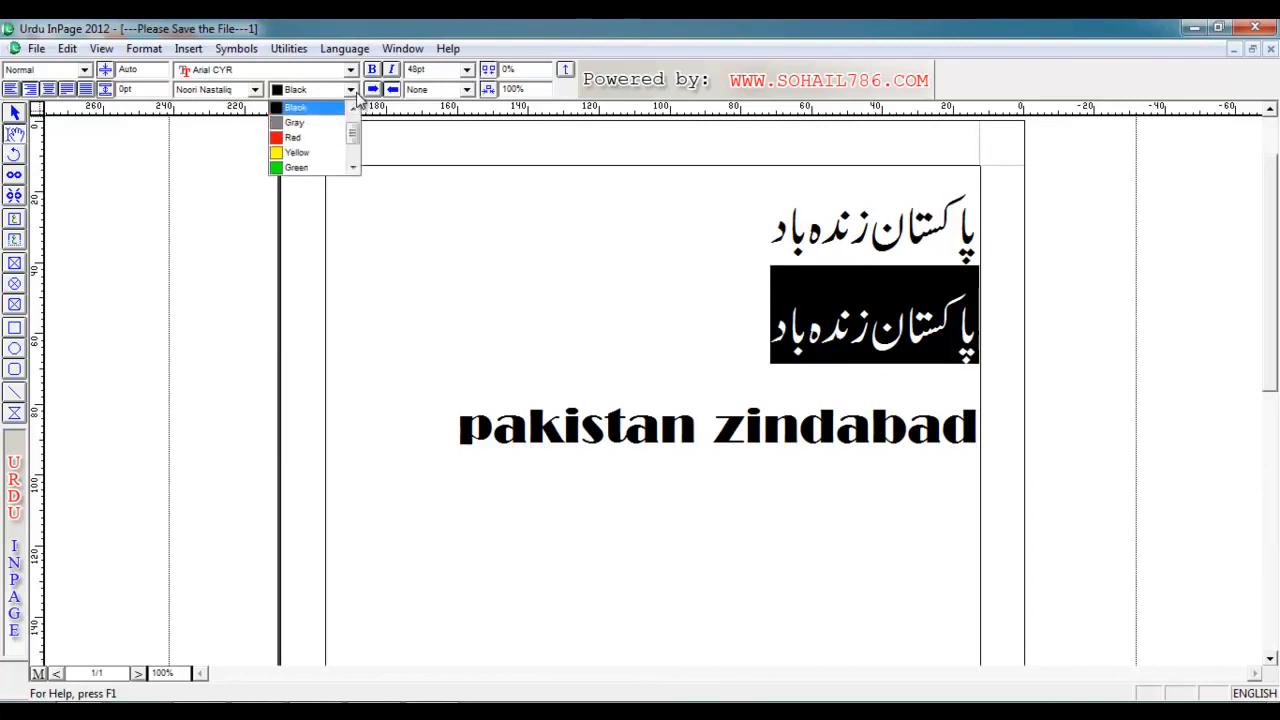
click(331, 140)
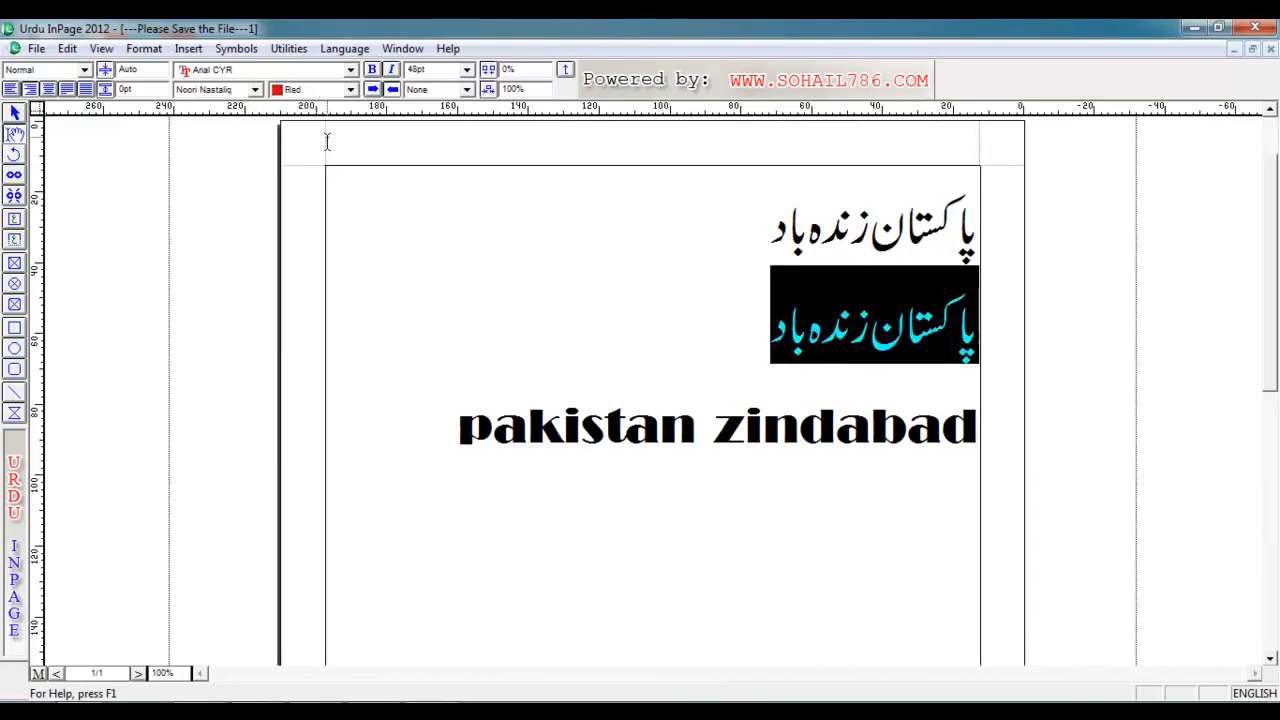
key(shift+Down)
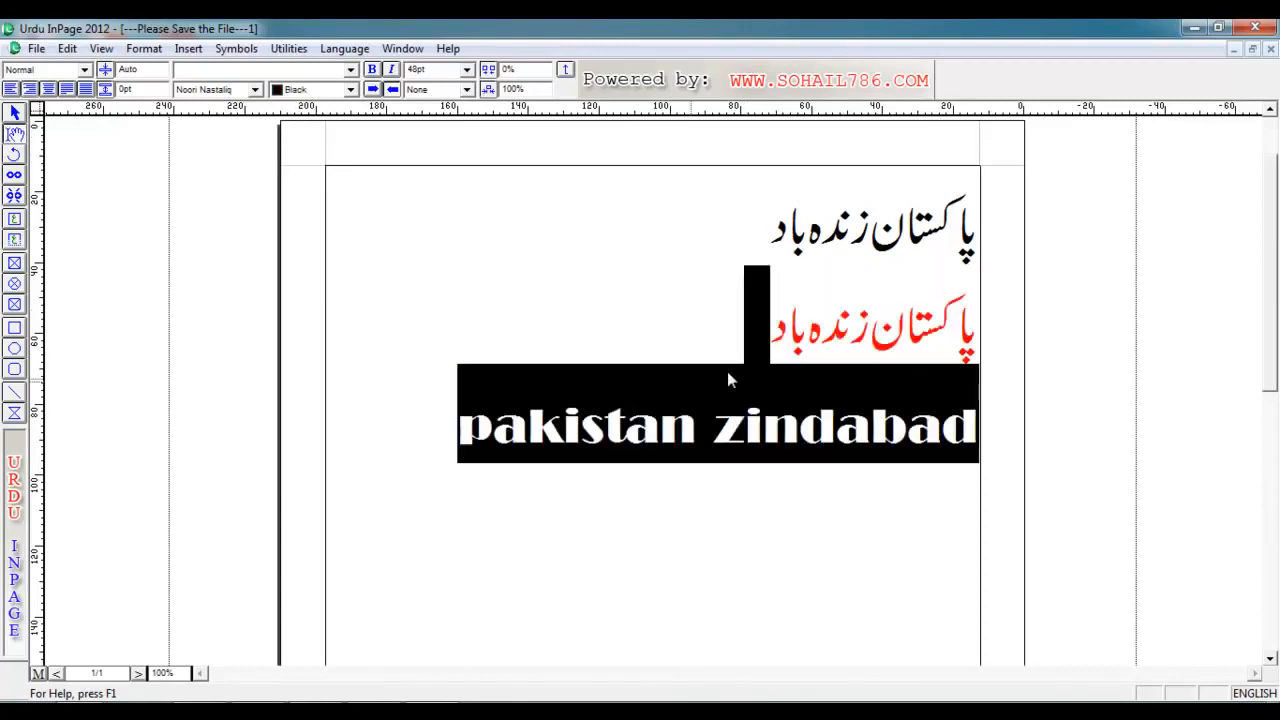
click(438, 434)
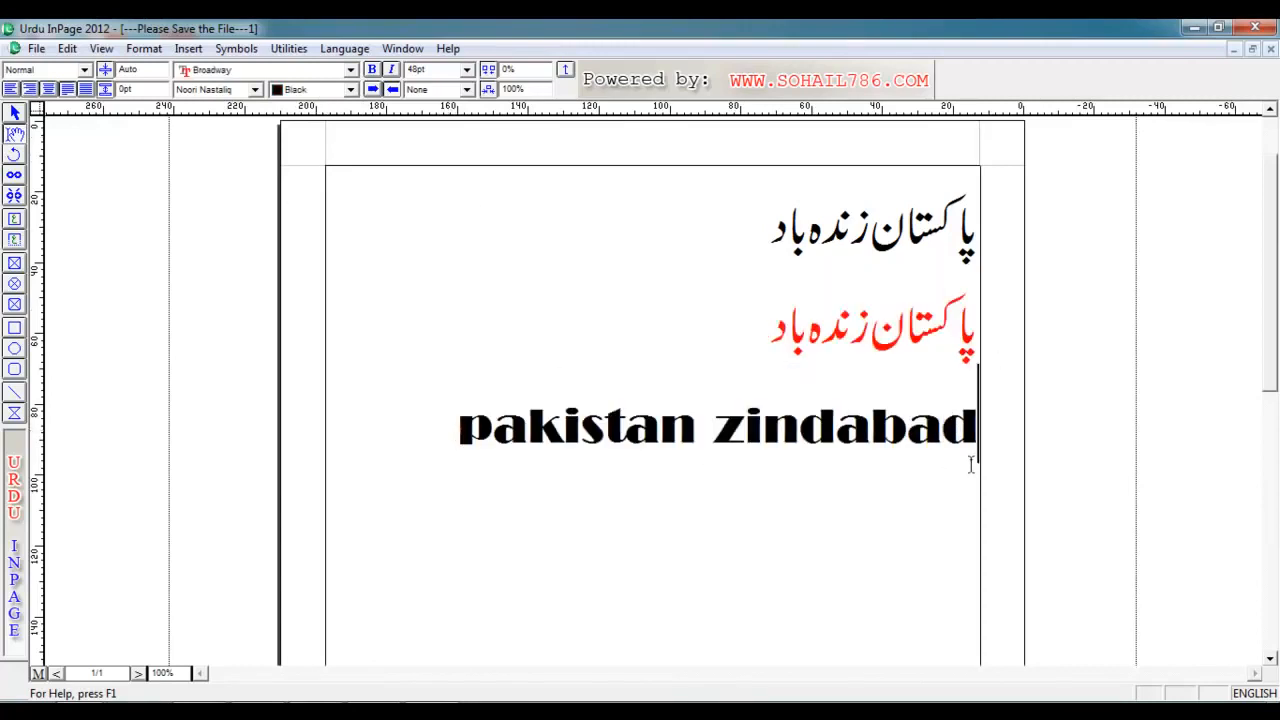
shift+click(449, 437)
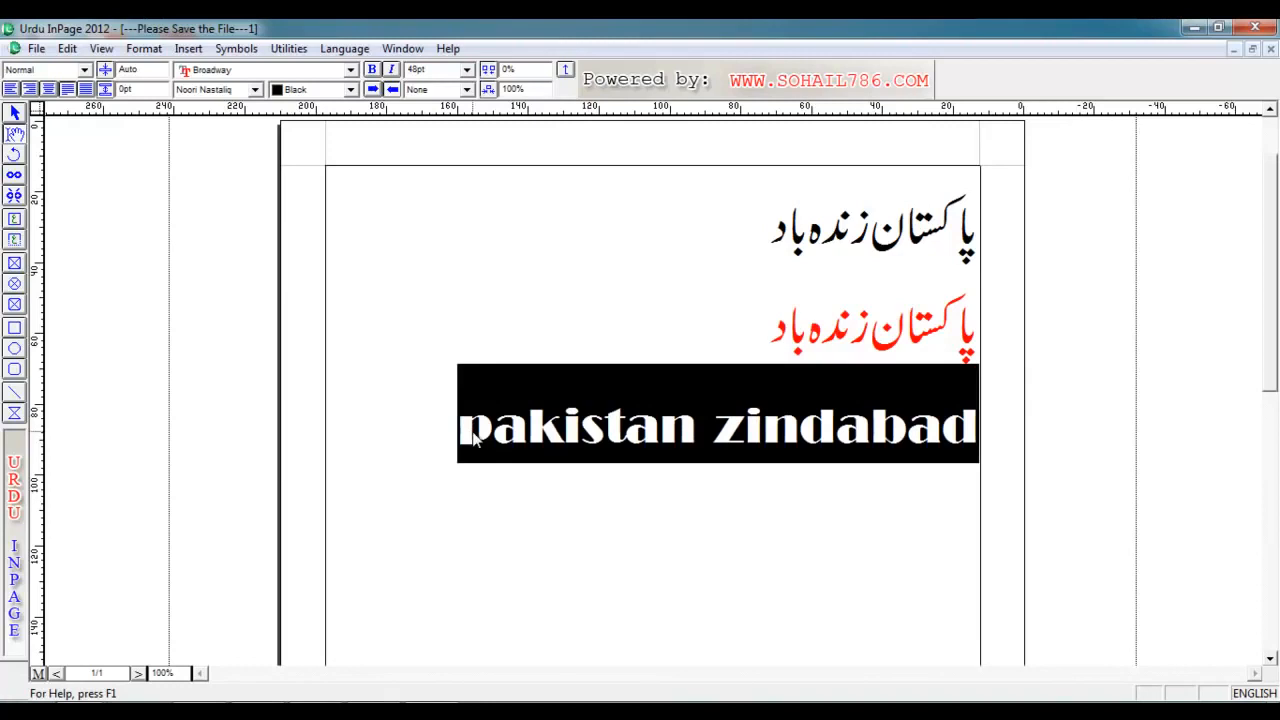
click(350, 89)
click(314, 168)
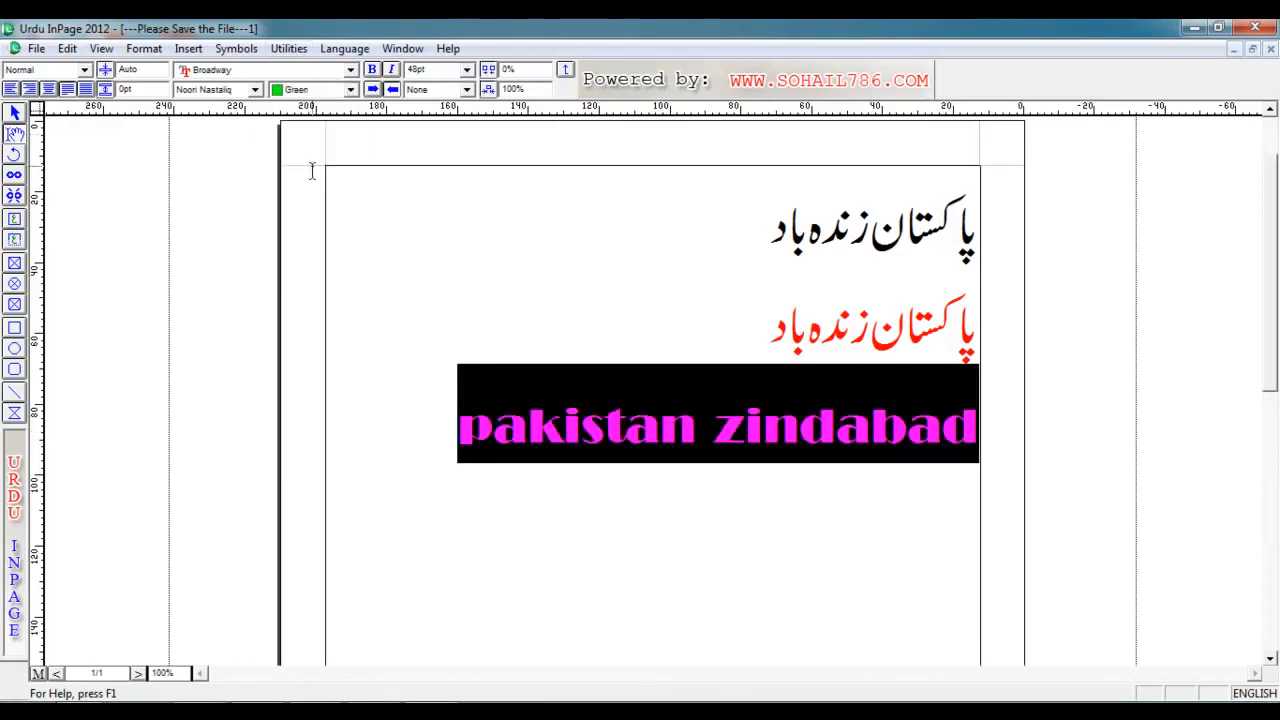
click(459, 311)
Step: Make the red second Urdu line bold
drag(760, 334, 990, 349)
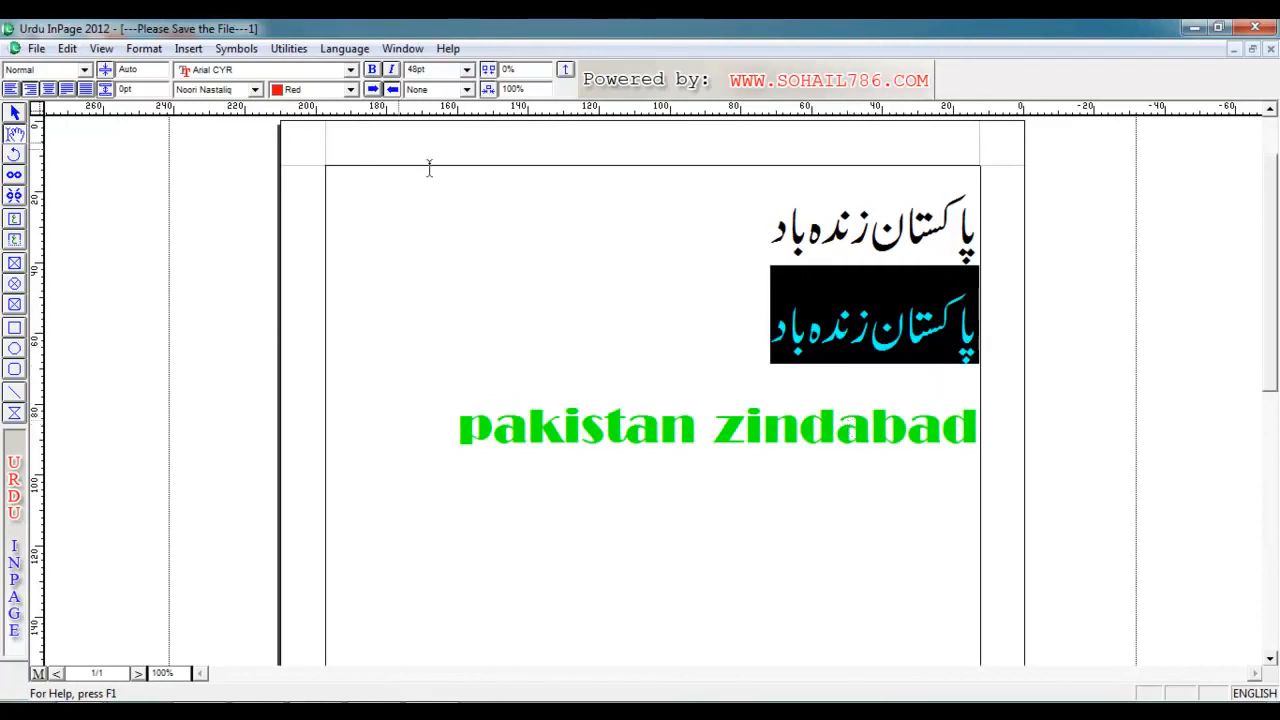
click(672, 385)
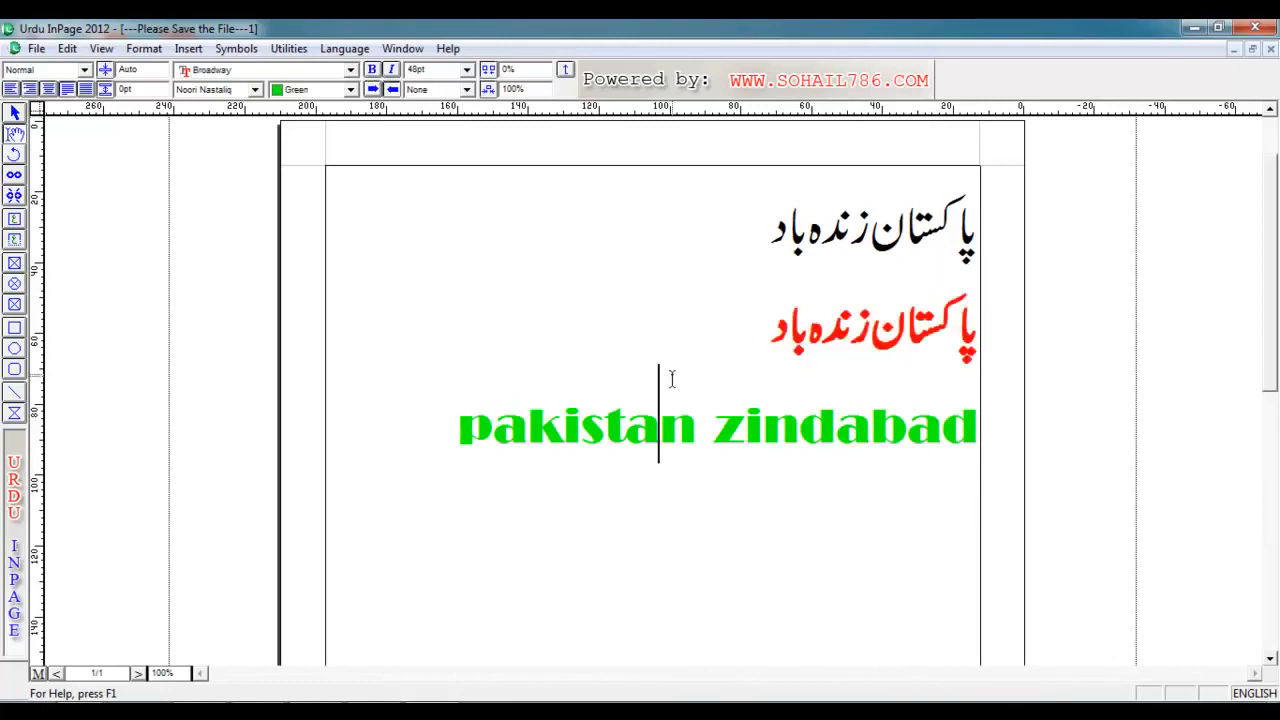
click(434, 397)
drag(1063, 506, 461, 471)
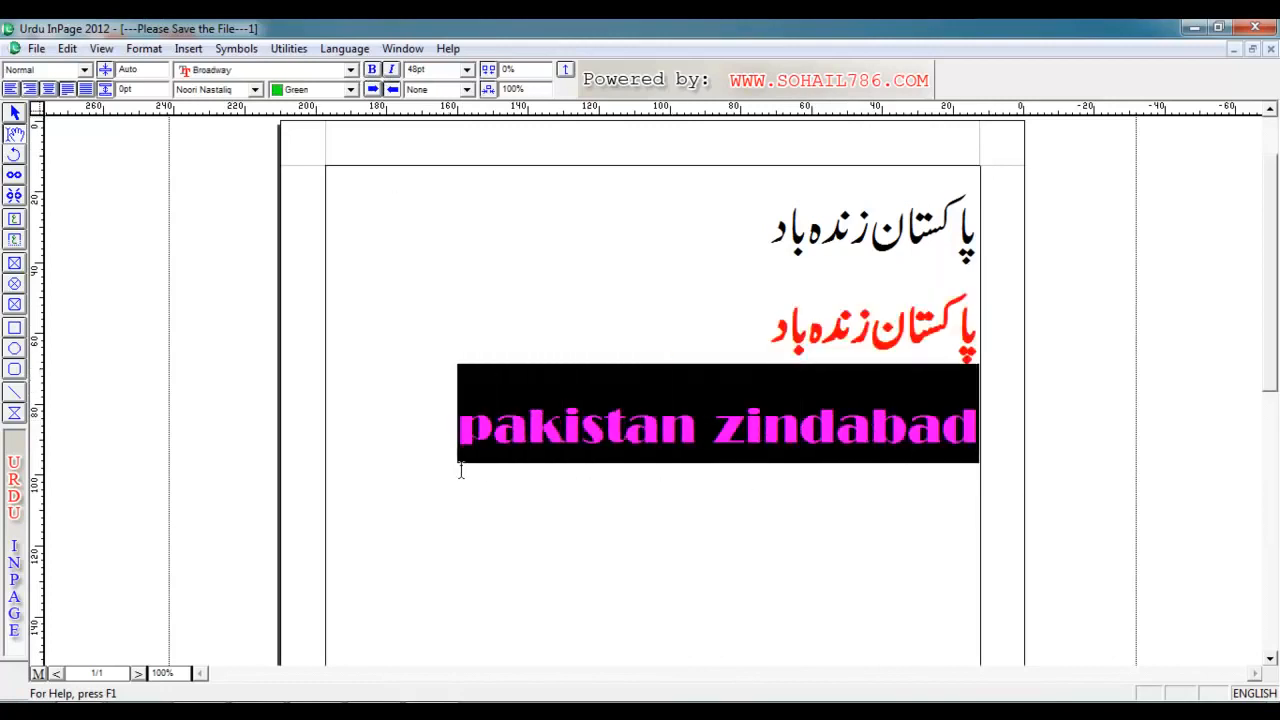
click(350, 70)
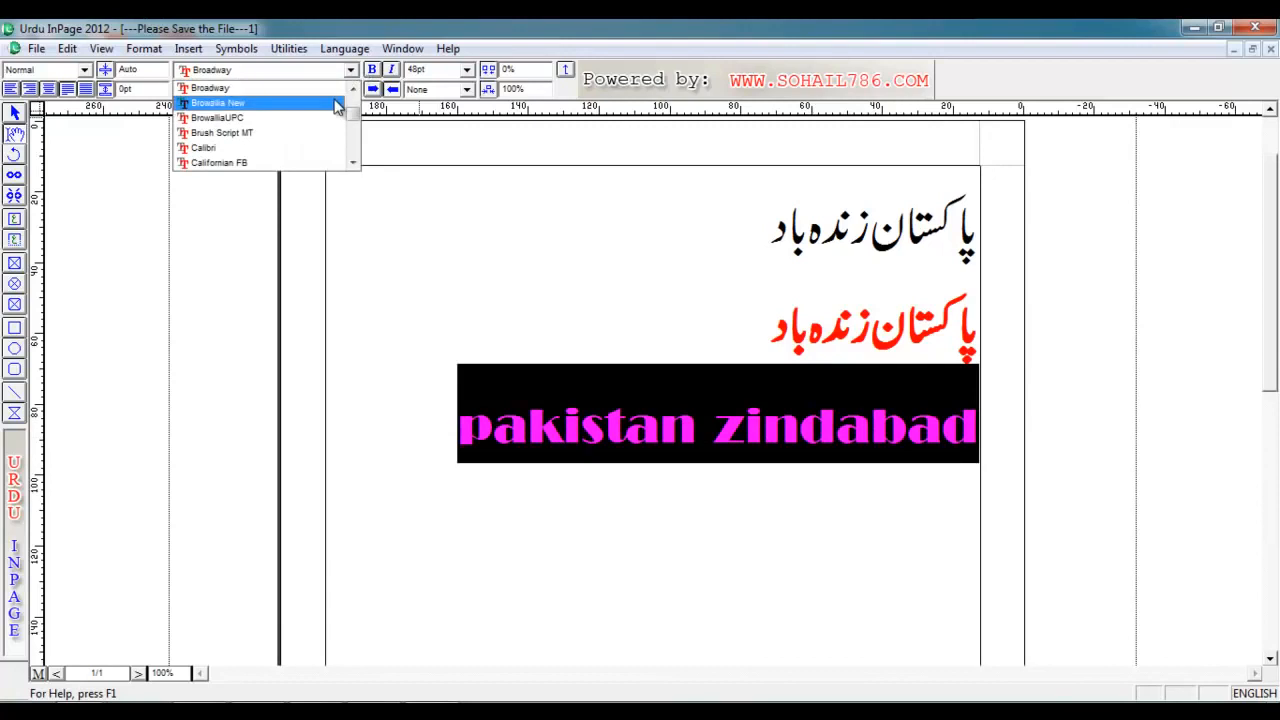
scroll(338, 107, up, 20)
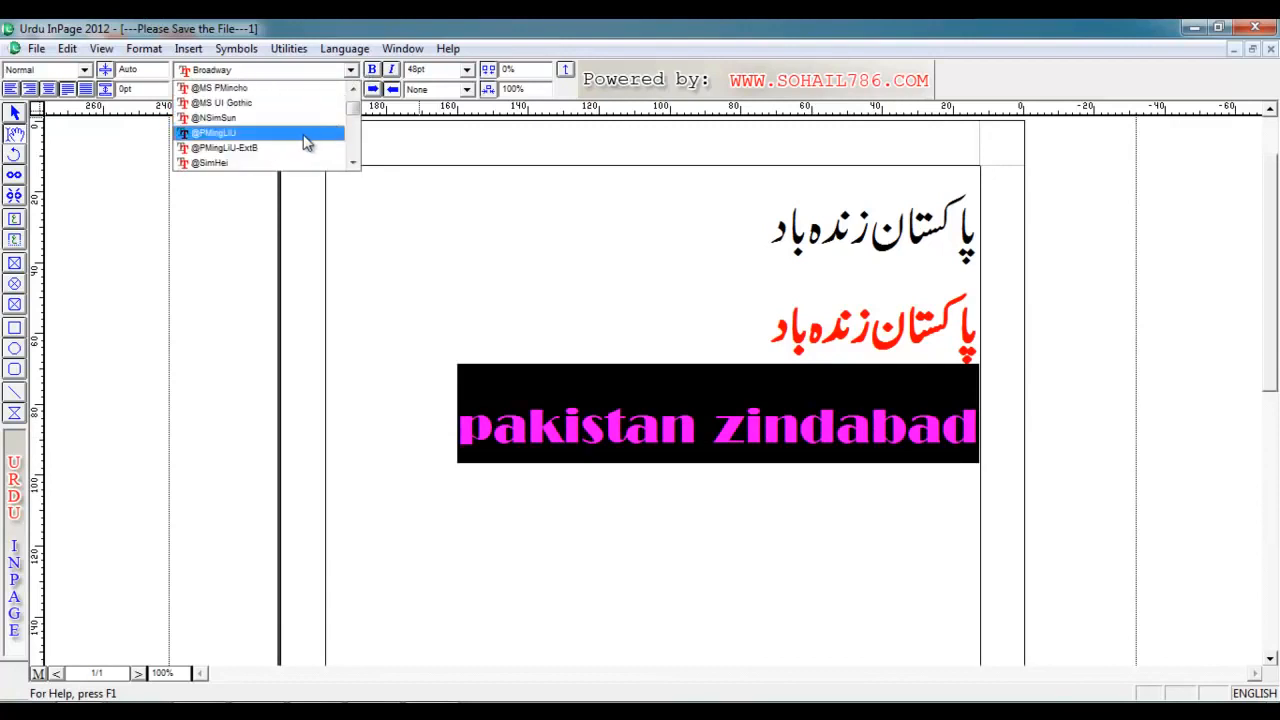
click(295, 137)
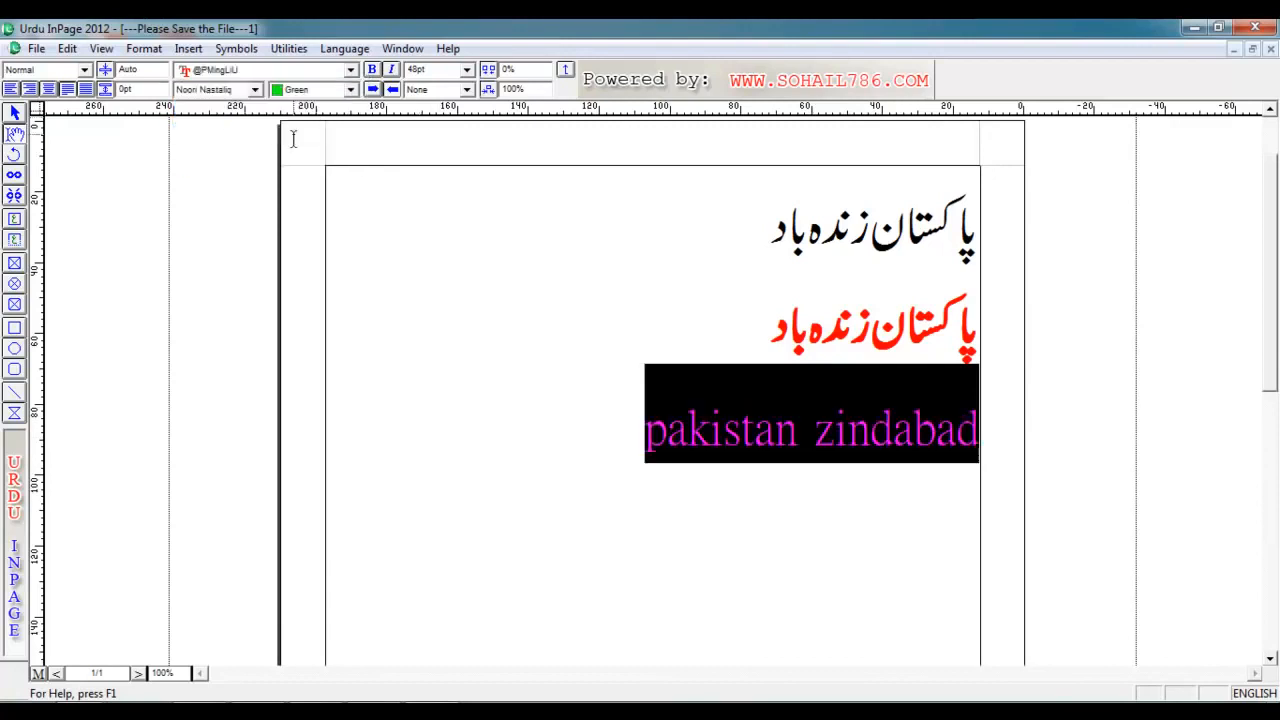
click(372, 70)
click(391, 70)
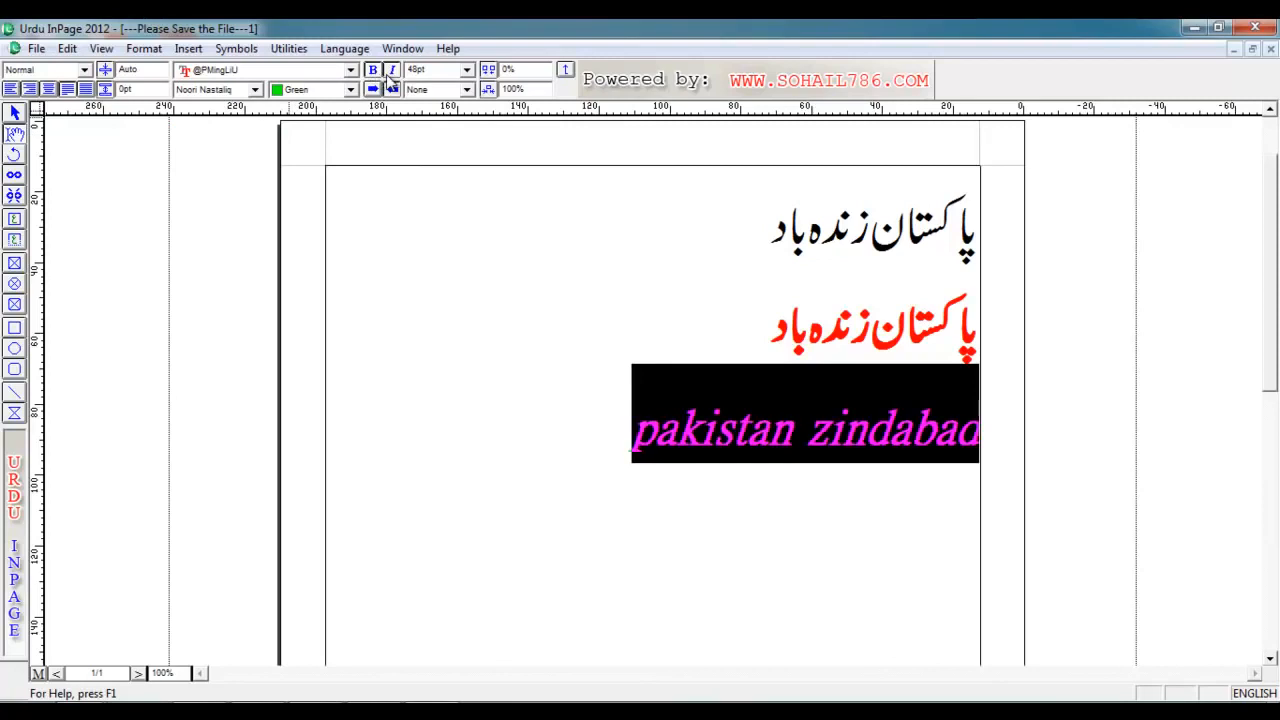
Step: Italicise the second Urdu line and try left-to-right paragraph direction on it, finishing with right-to-left
drag(815, 347, 1006, 346)
click(393, 70)
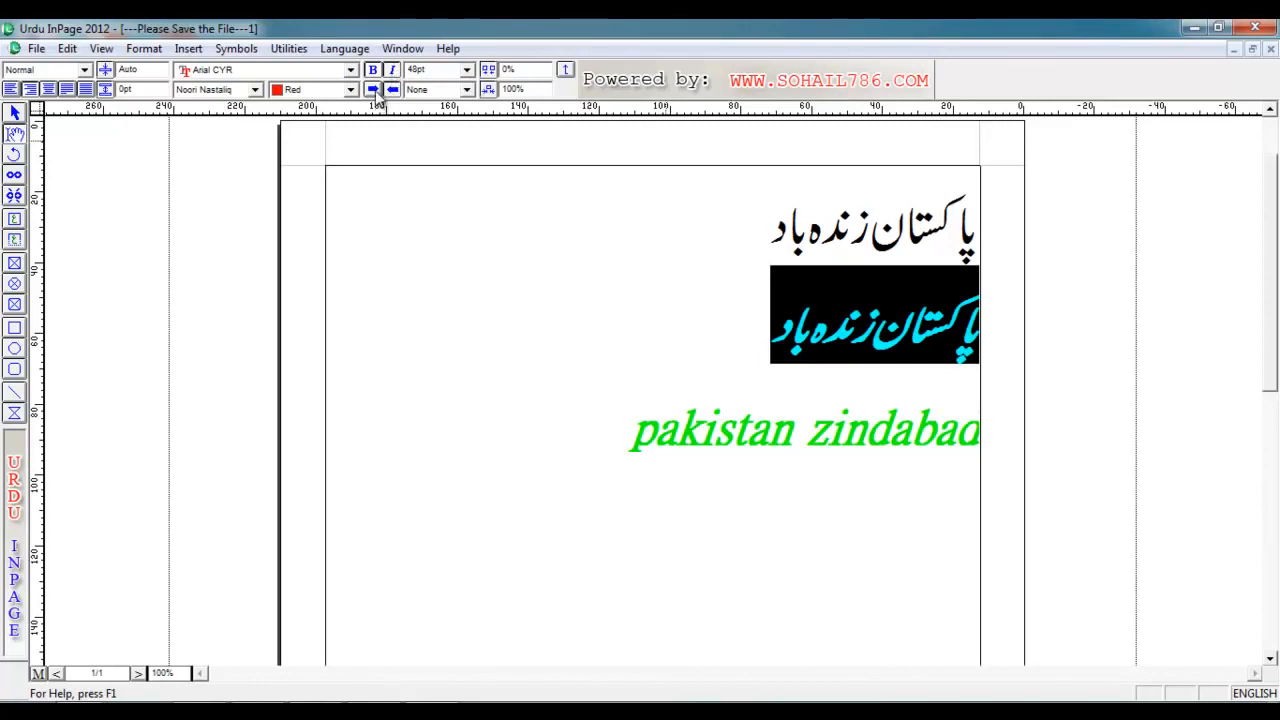
click(375, 90)
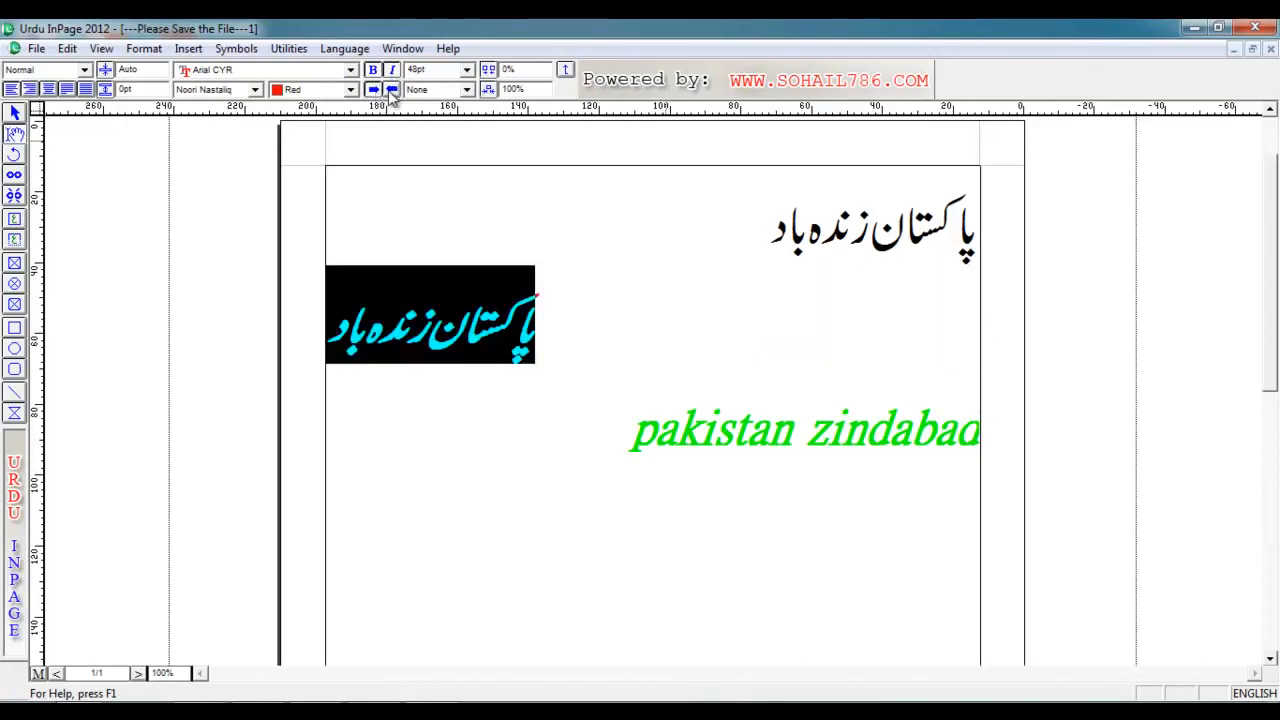
click(392, 90)
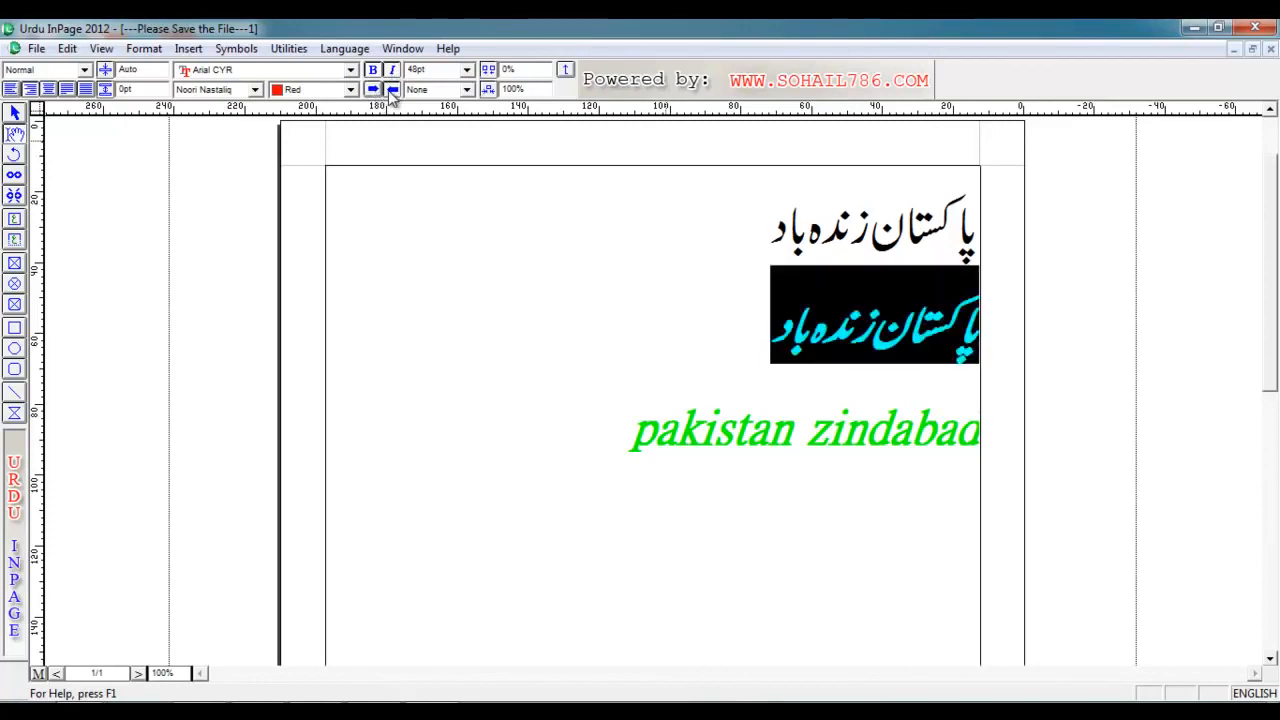
Step: Create a blank A4 portrait document with right-to-left direction and close it again
click(37, 49)
click(66, 70)
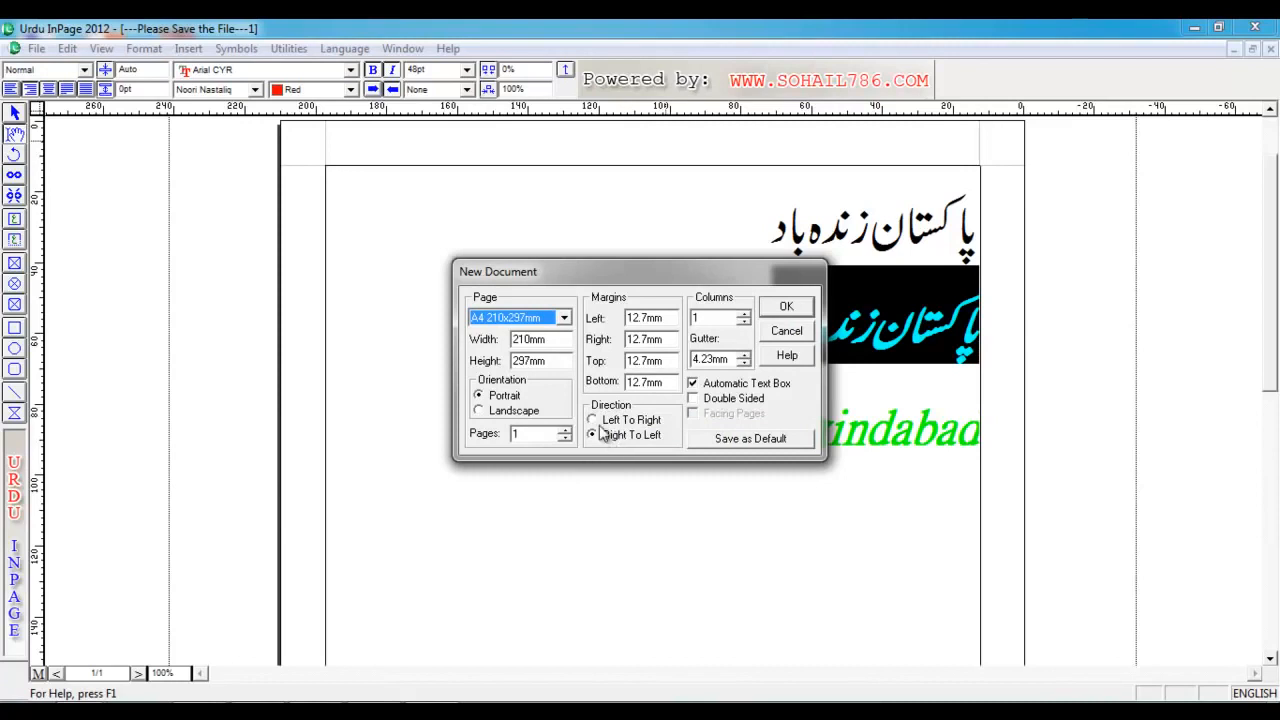
click(788, 307)
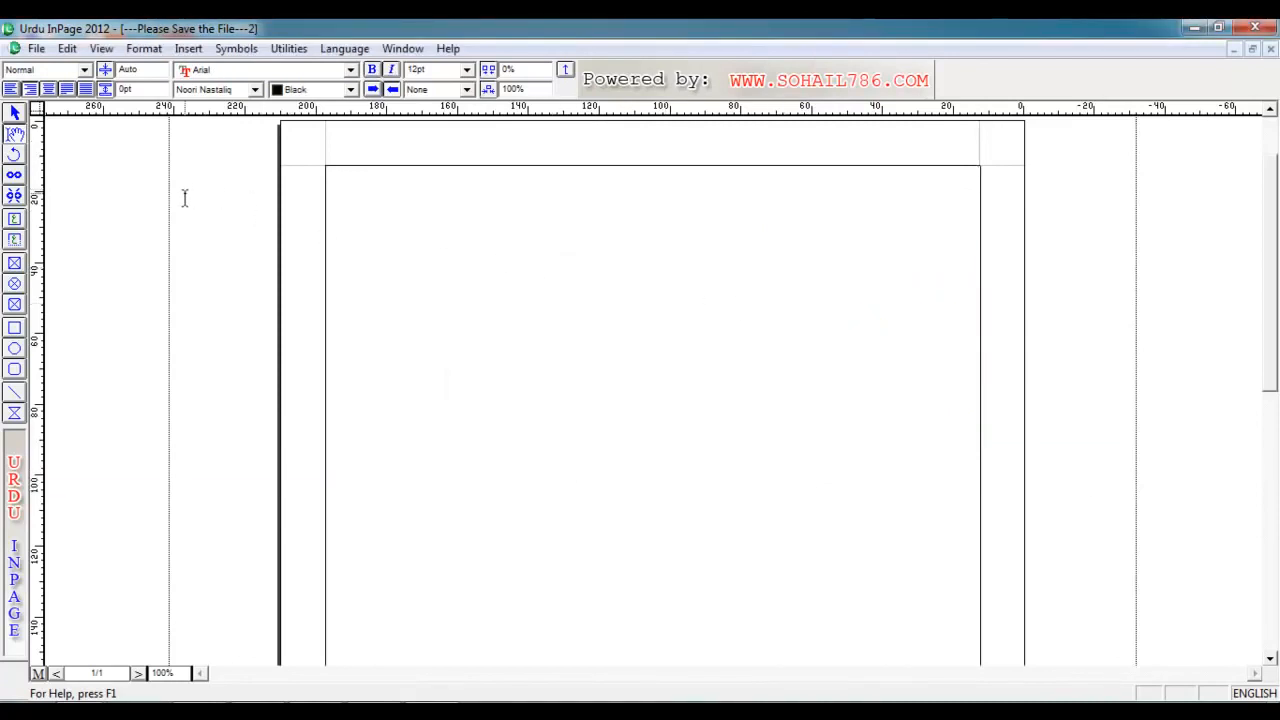
click(1269, 50)
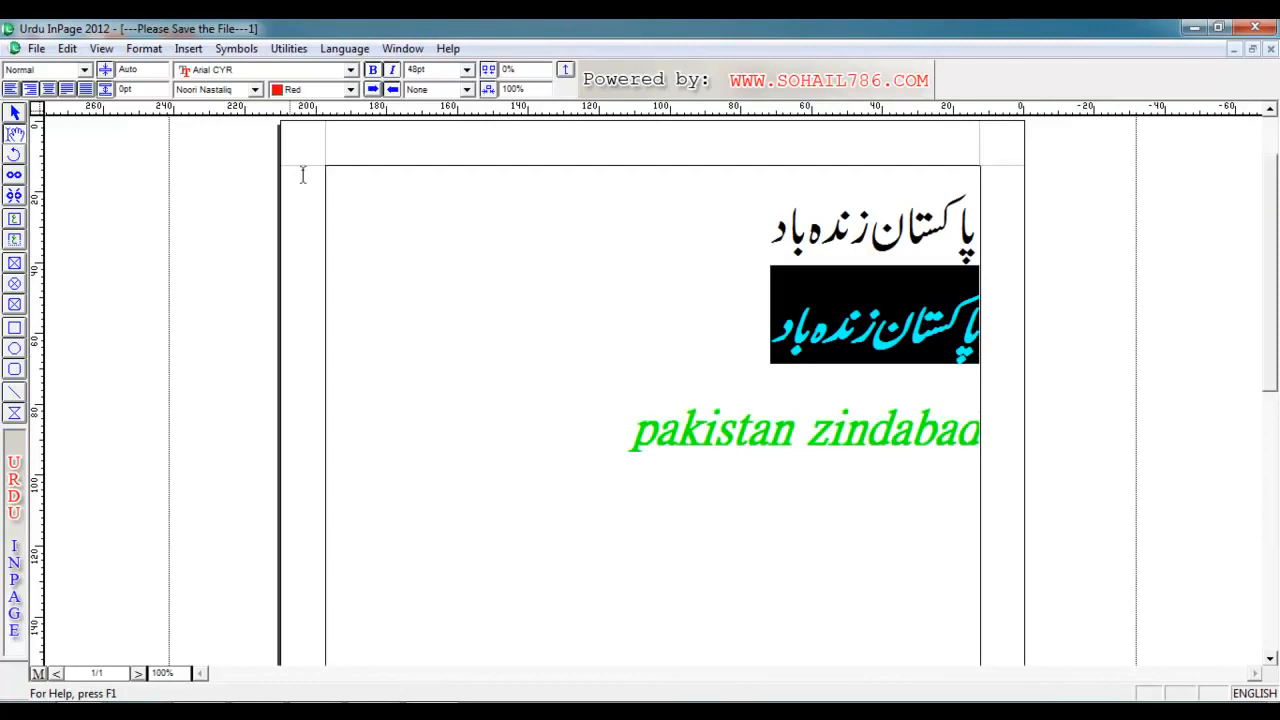
Step: Select most of the English line, try both paragraph directions on it and look at the font size choices
drag(565, 432, 645, 442)
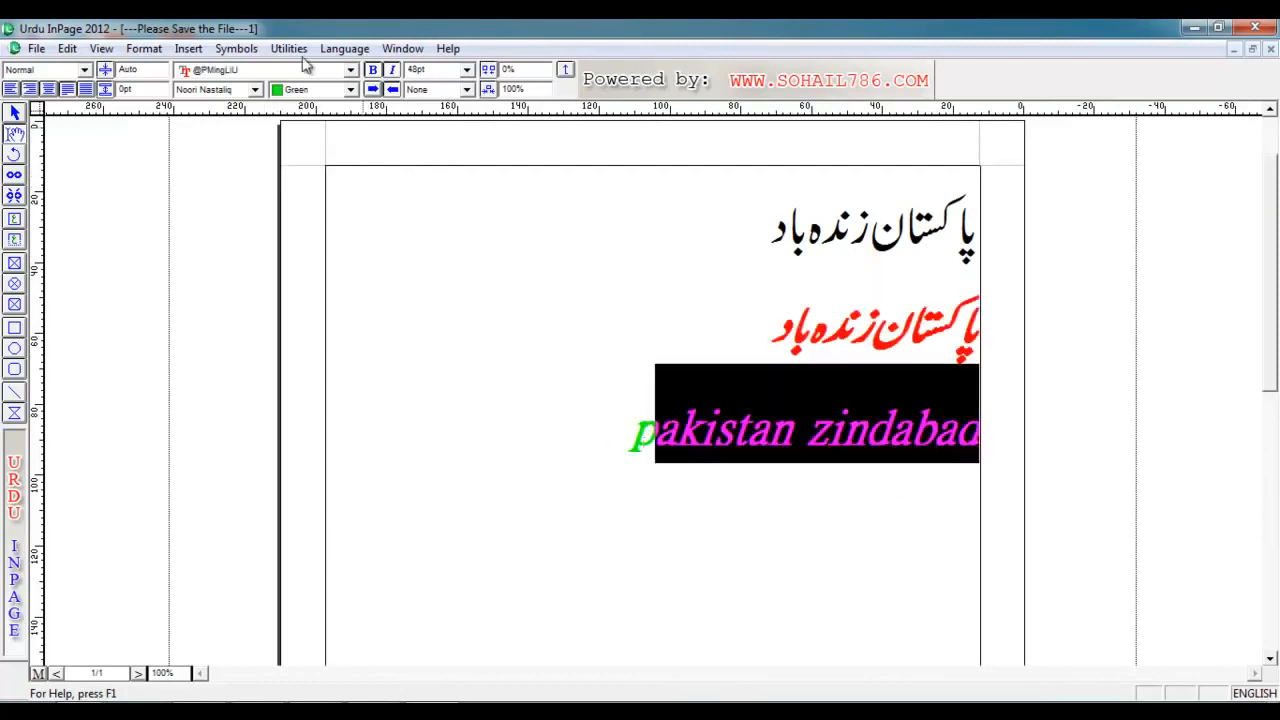
click(375, 90)
click(394, 89)
click(467, 69)
click(467, 69)
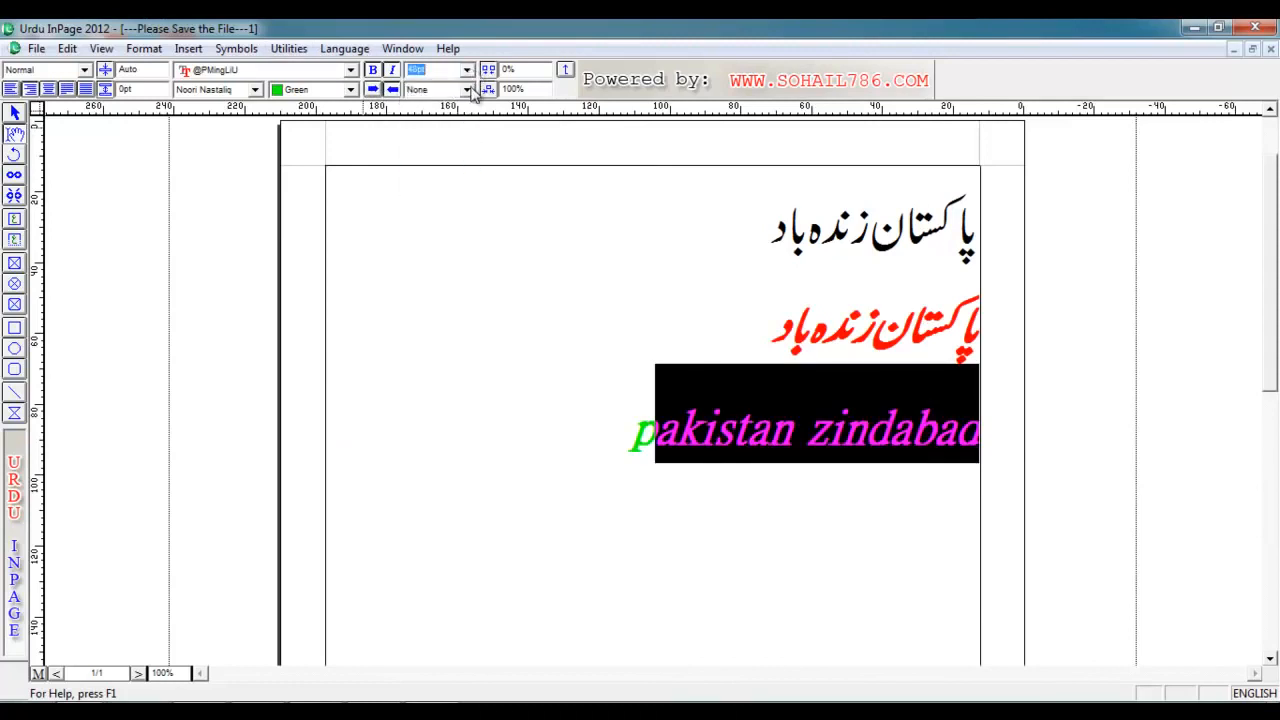
Step: Try a Single underline on the selected part of the English line and undo it
click(468, 89)
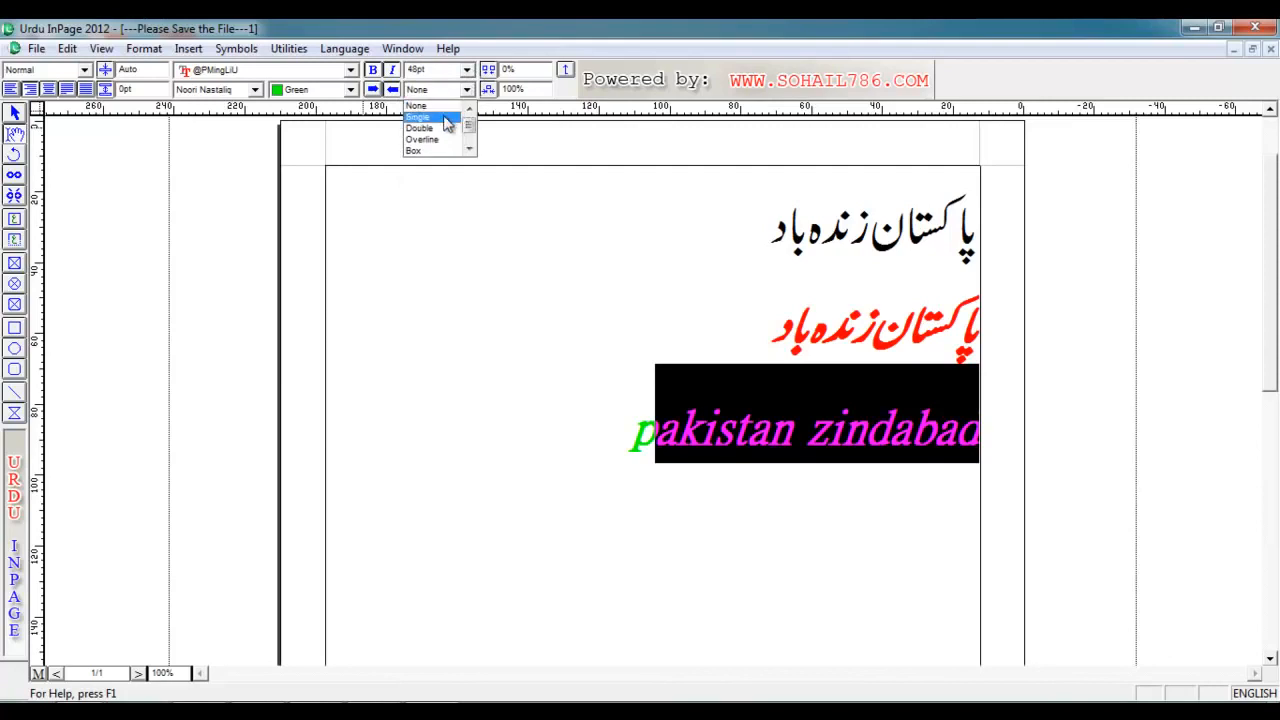
click(446, 118)
click(584, 401)
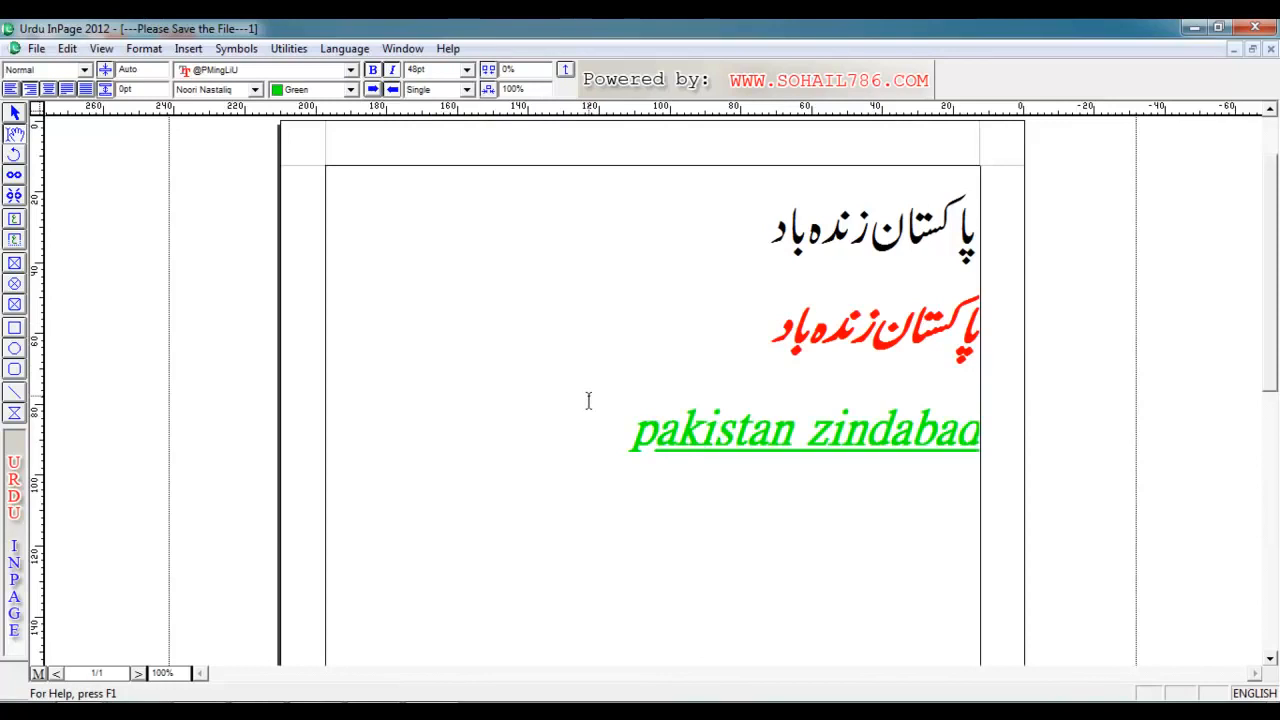
key(ctrl+z)
Step: Select the whole English line and try the Single and Double underline styles on it
drag(632, 445, 1068, 482)
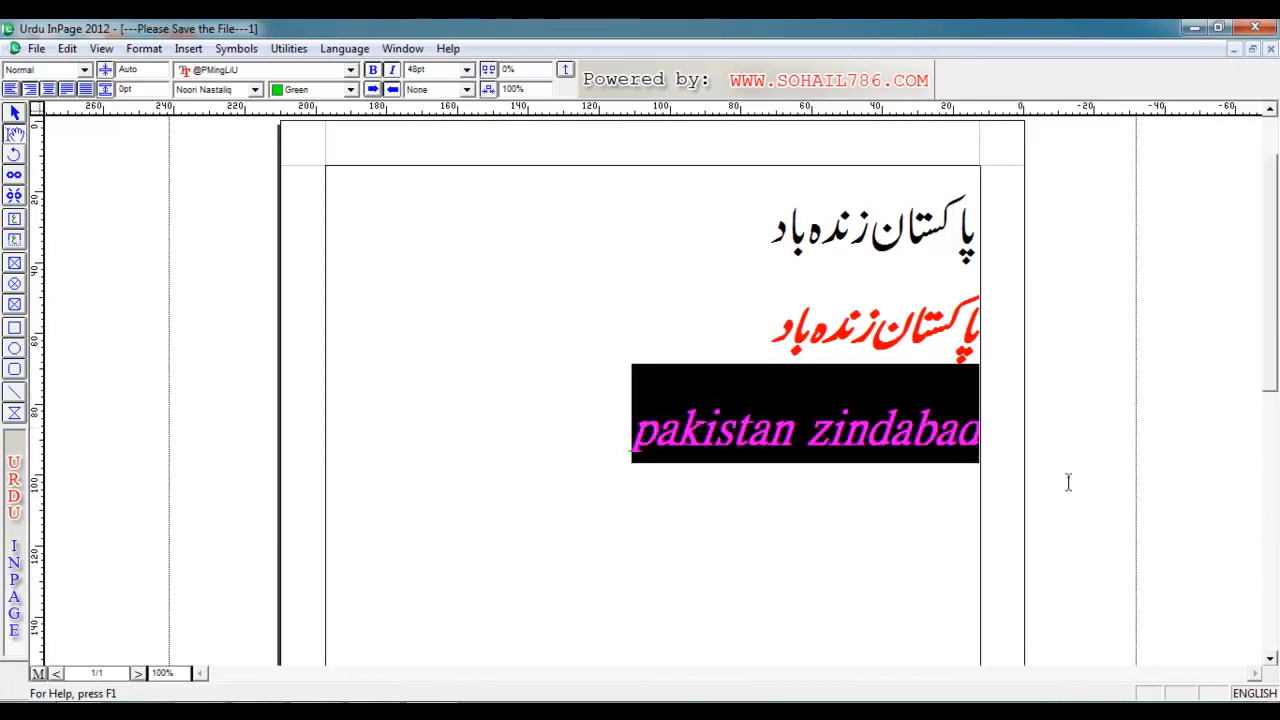
click(466, 89)
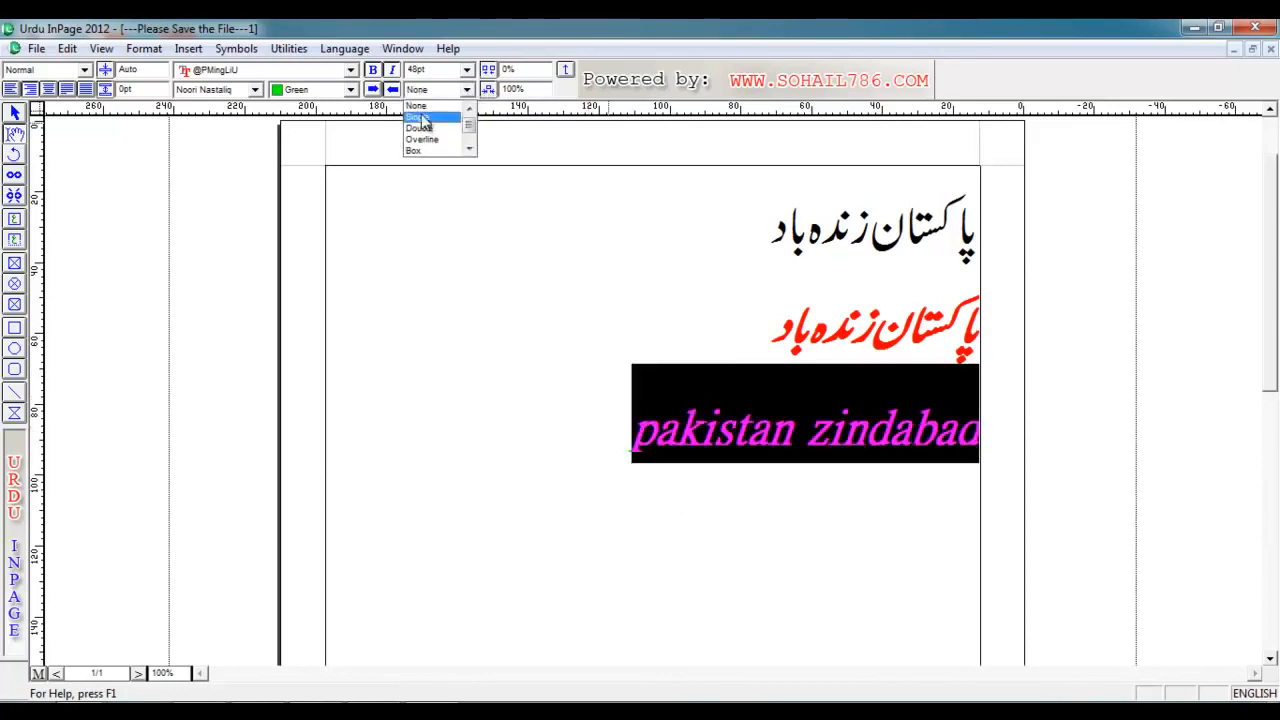
click(440, 118)
click(466, 89)
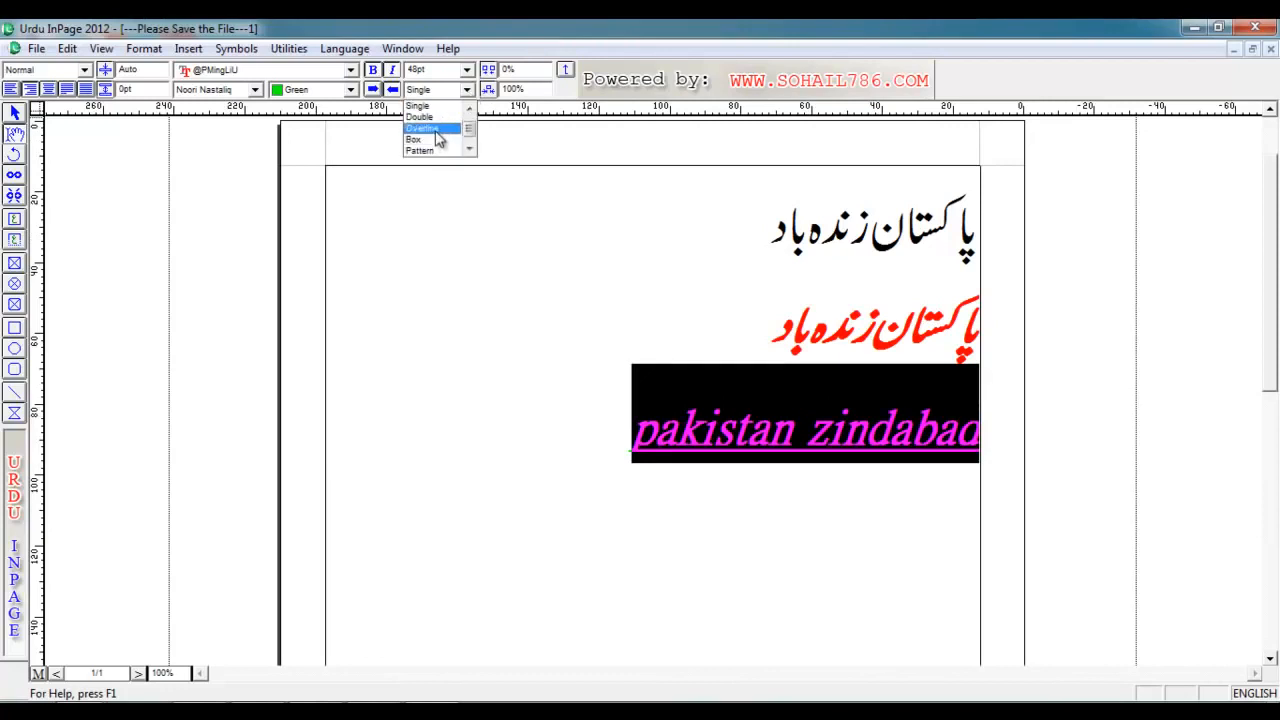
click(435, 117)
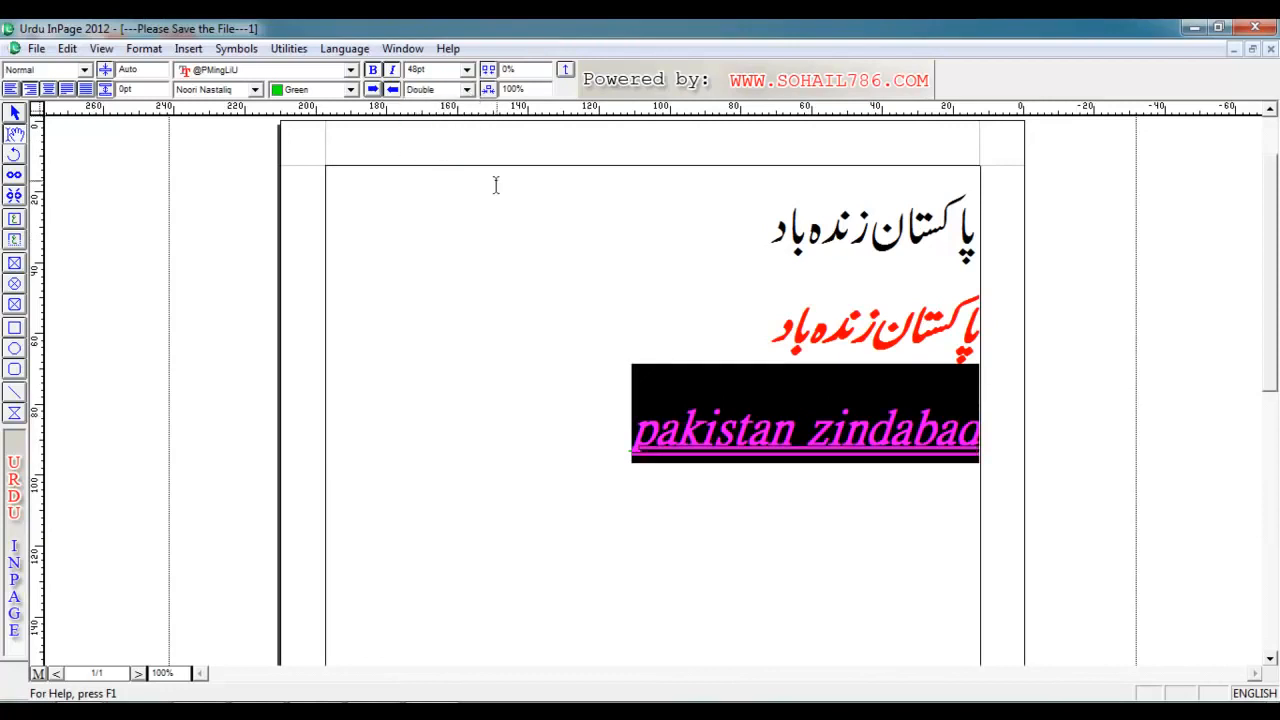
click(589, 366)
Step: Try the Overline style on the whole English line, finishing with the Box style around it
mouse_move(632, 442)
mouse_down()
mouse_move(751, 476)
mouse_move(631, 475)
mouse_move(636, 452)
mouse_up()
click(466, 89)
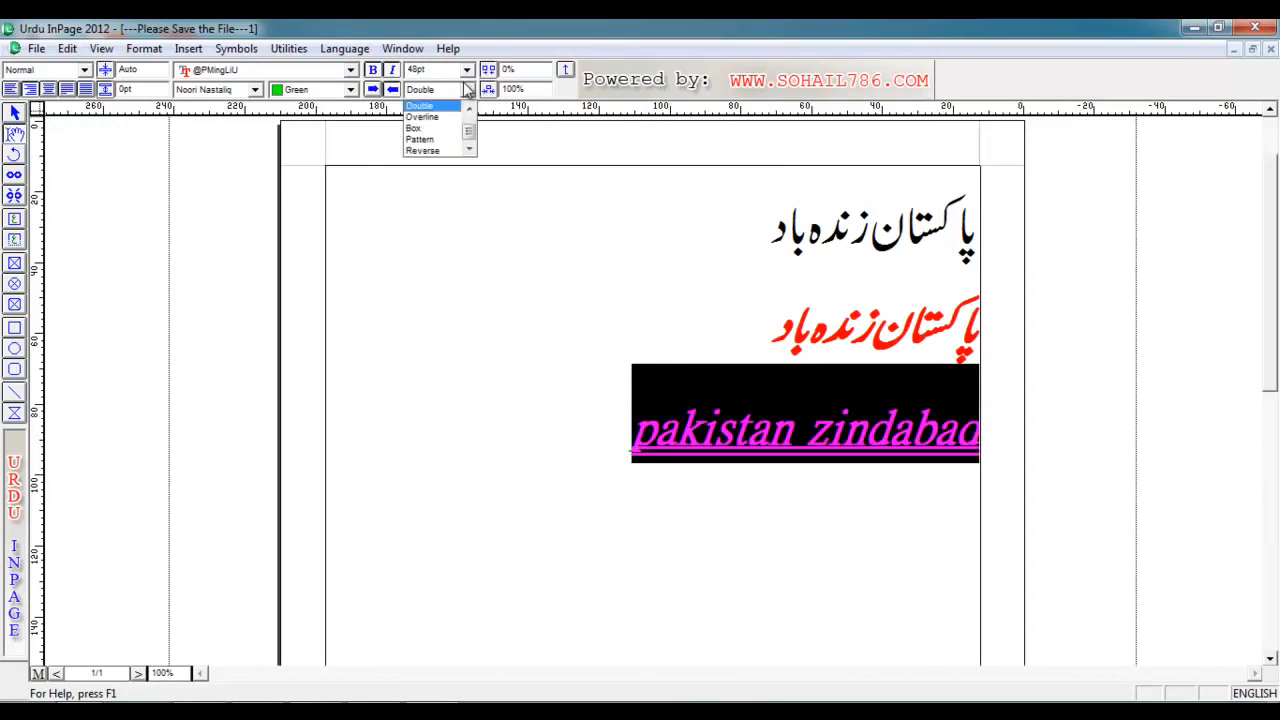
click(422, 117)
click(466, 89)
click(418, 128)
click(577, 366)
drag(622, 412, 1043, 514)
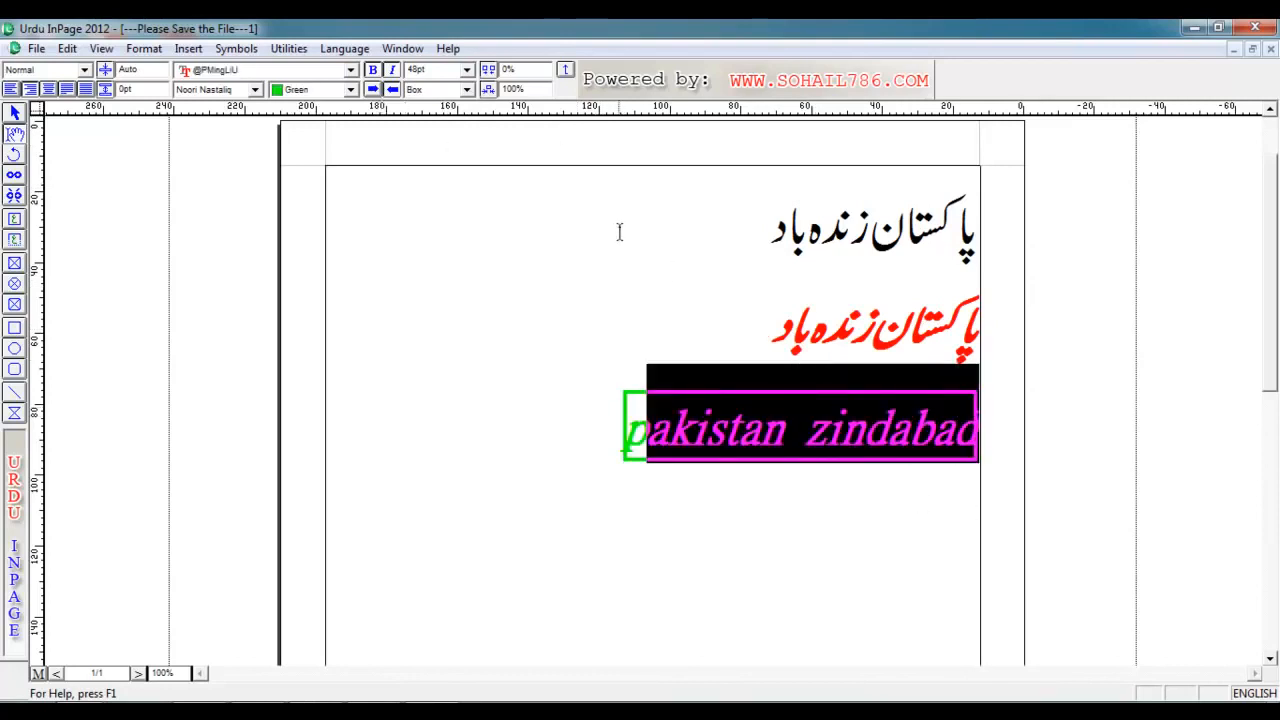
Step: Select the second Urdu line and try the Single underline and Overline styles on it
drag(766, 337, 1012, 375)
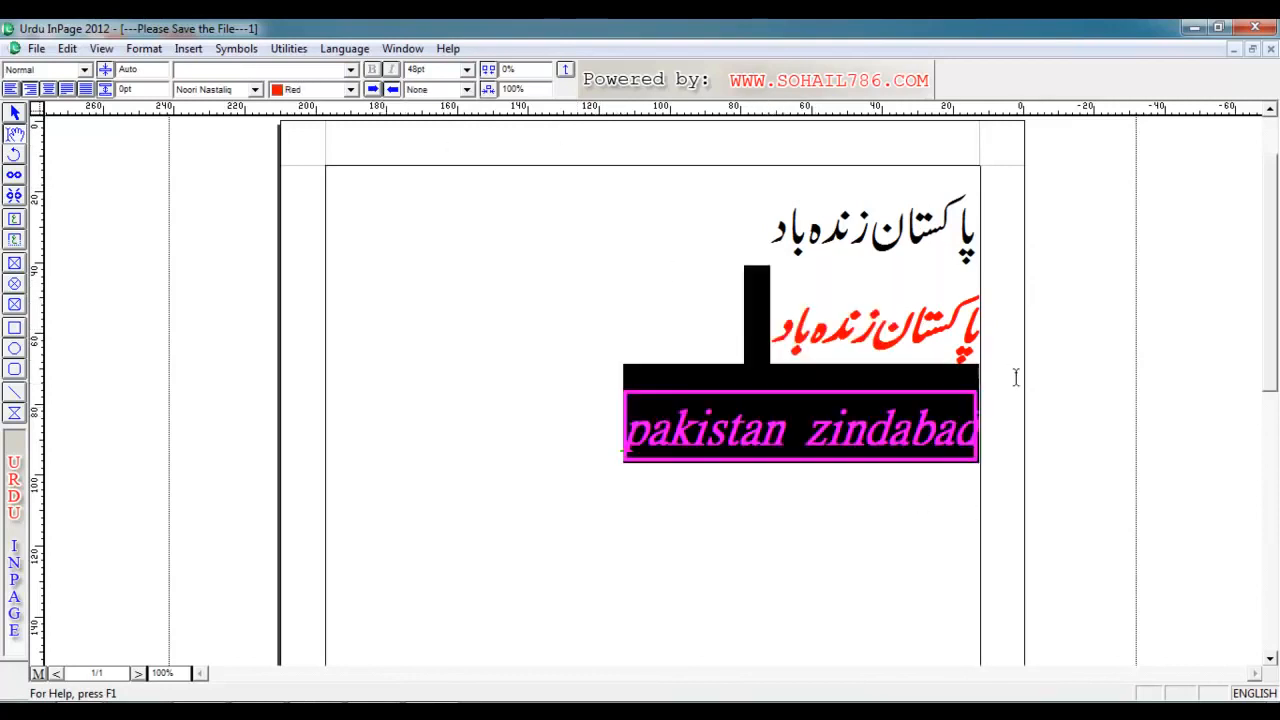
drag(748, 300, 955, 338)
click(466, 90)
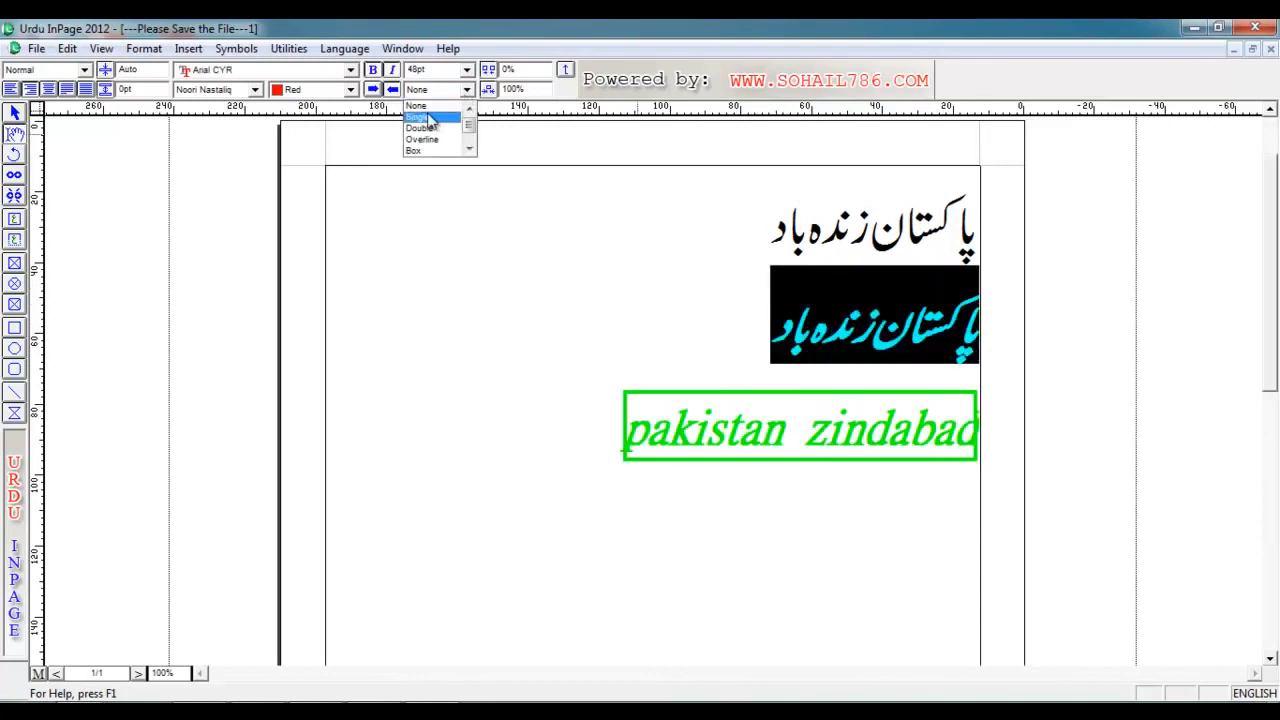
click(420, 116)
click(466, 90)
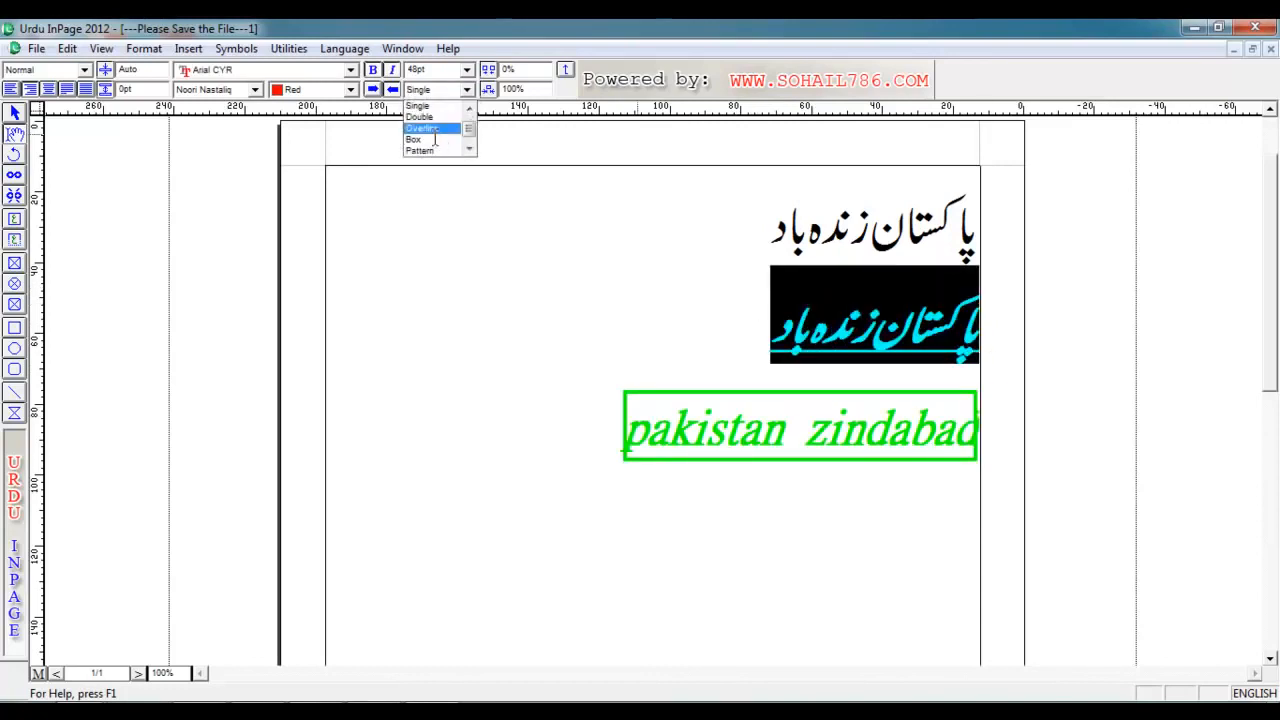
click(436, 130)
Step: Try further line styles on the second Urdu line, finishing with the Reverse style
click(466, 90)
click(433, 140)
click(466, 90)
click(444, 140)
click(466, 90)
click(447, 148)
click(582, 266)
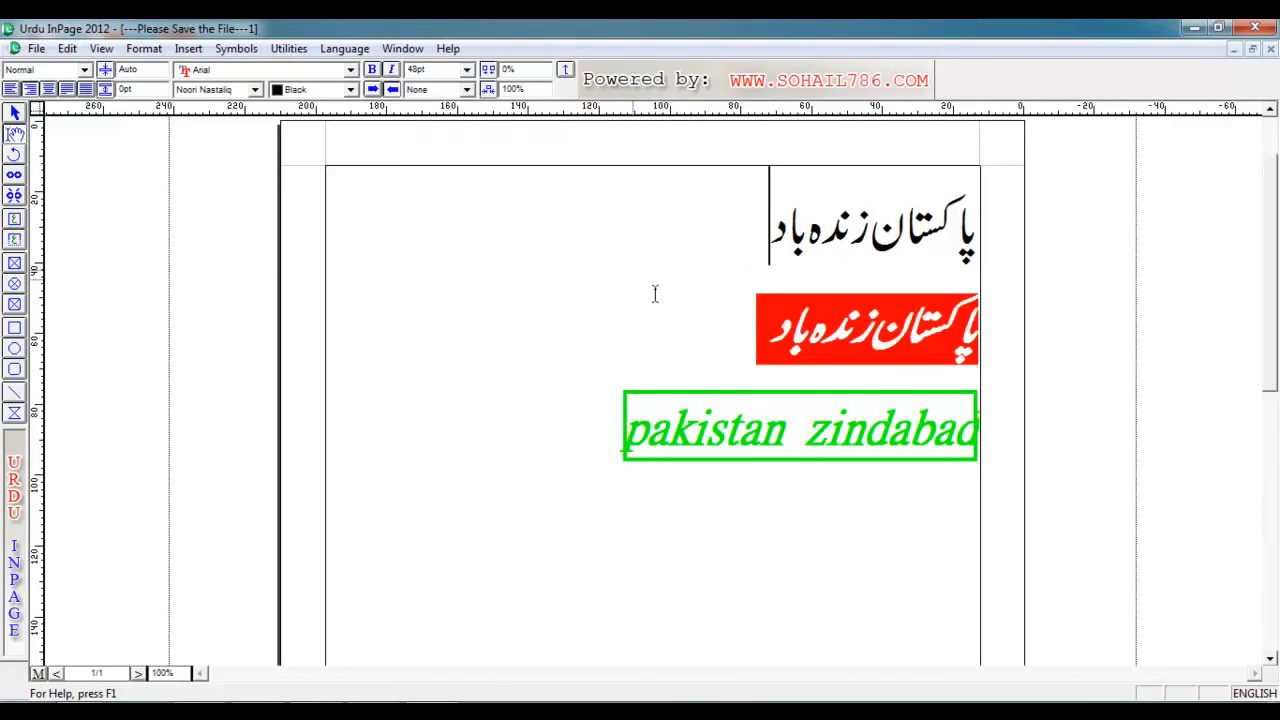
click(732, 340)
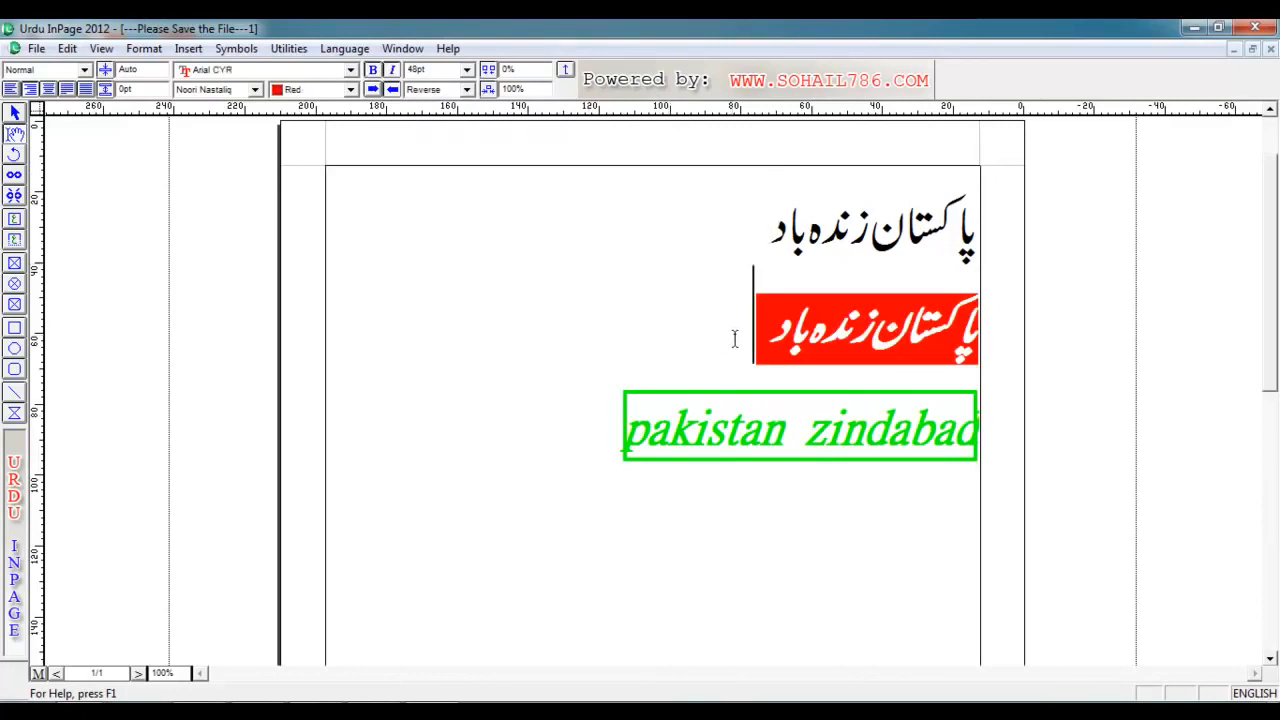
Step: Select the whole English line and try the Reverse underline style on it
click(590, 407)
drag(1032, 482, 629, 425)
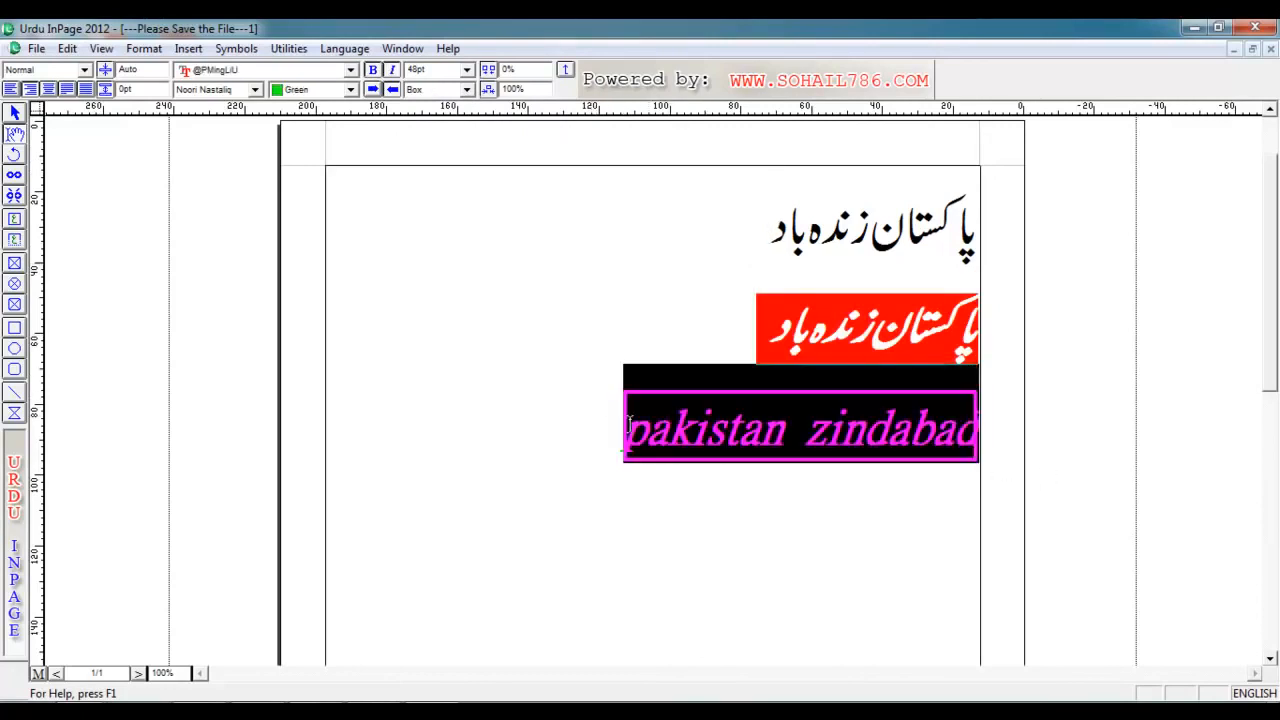
click(466, 89)
click(445, 152)
click(495, 262)
Step: Select the English line again and set its underline style to None
drag(557, 354, 1066, 478)
drag(618, 424, 631, 420)
click(466, 89)
scroll(445, 148, up, 1)
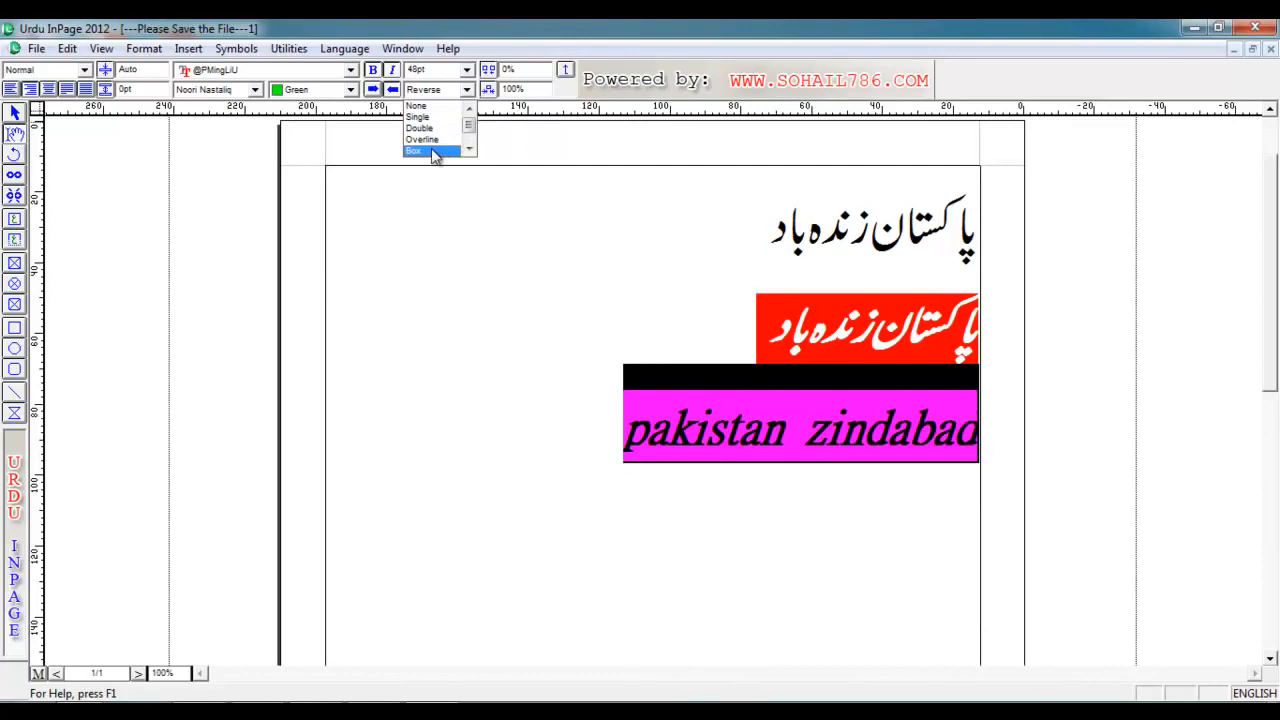
click(416, 106)
click(694, 297)
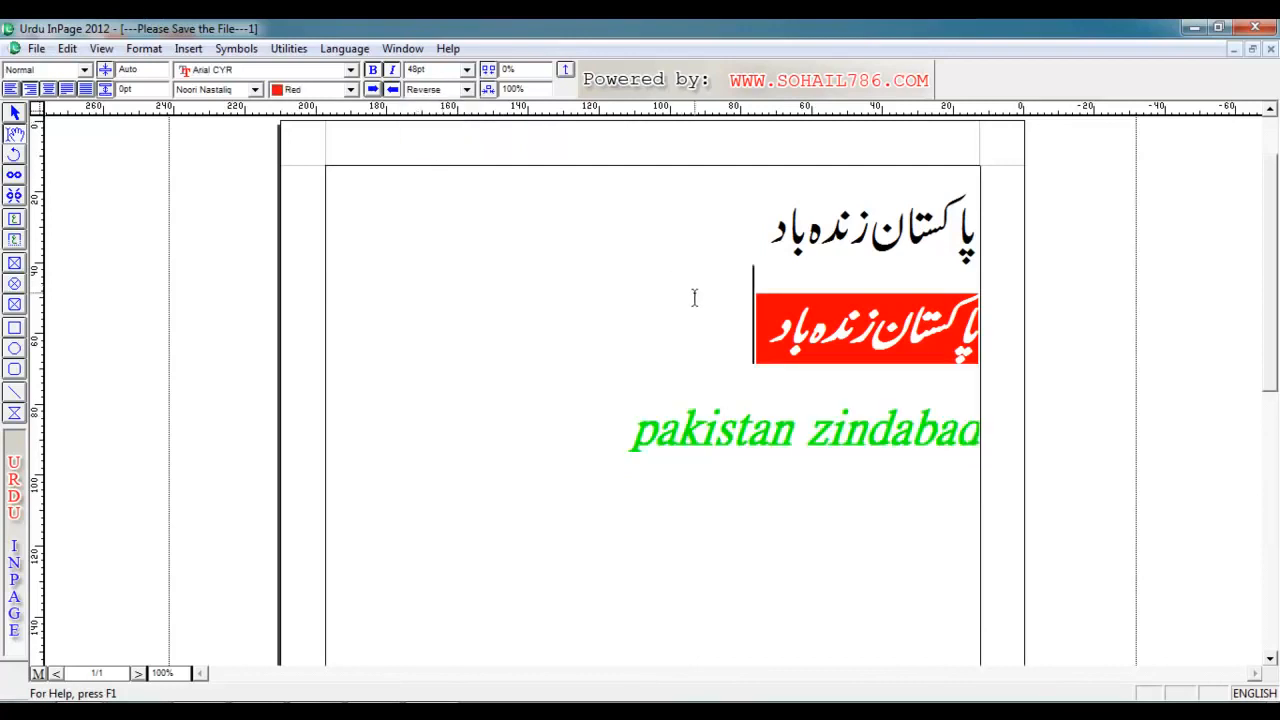
Step: Select the second Urdu line and set its underline style to None
drag(744, 310, 1022, 358)
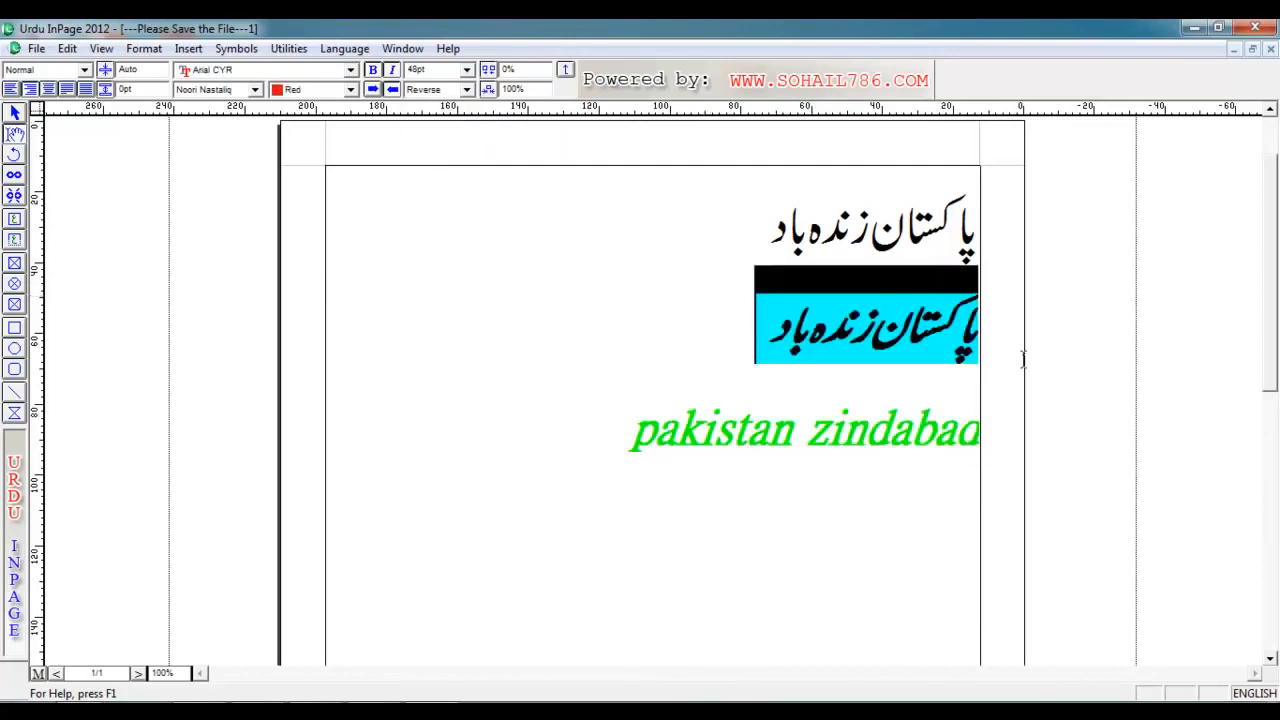
click(466, 89)
scroll(460, 128, up, 1)
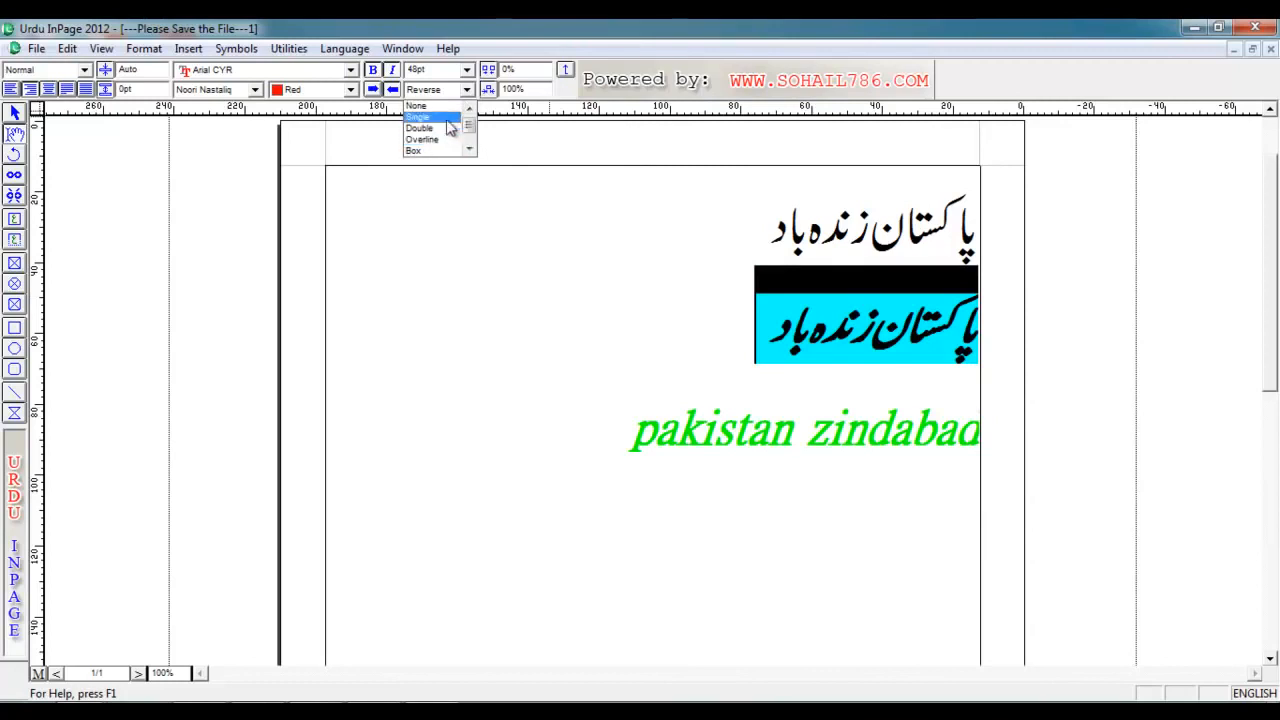
click(418, 106)
Step: Try White as the second Urdu line's text colour, finishing with Black
click(350, 89)
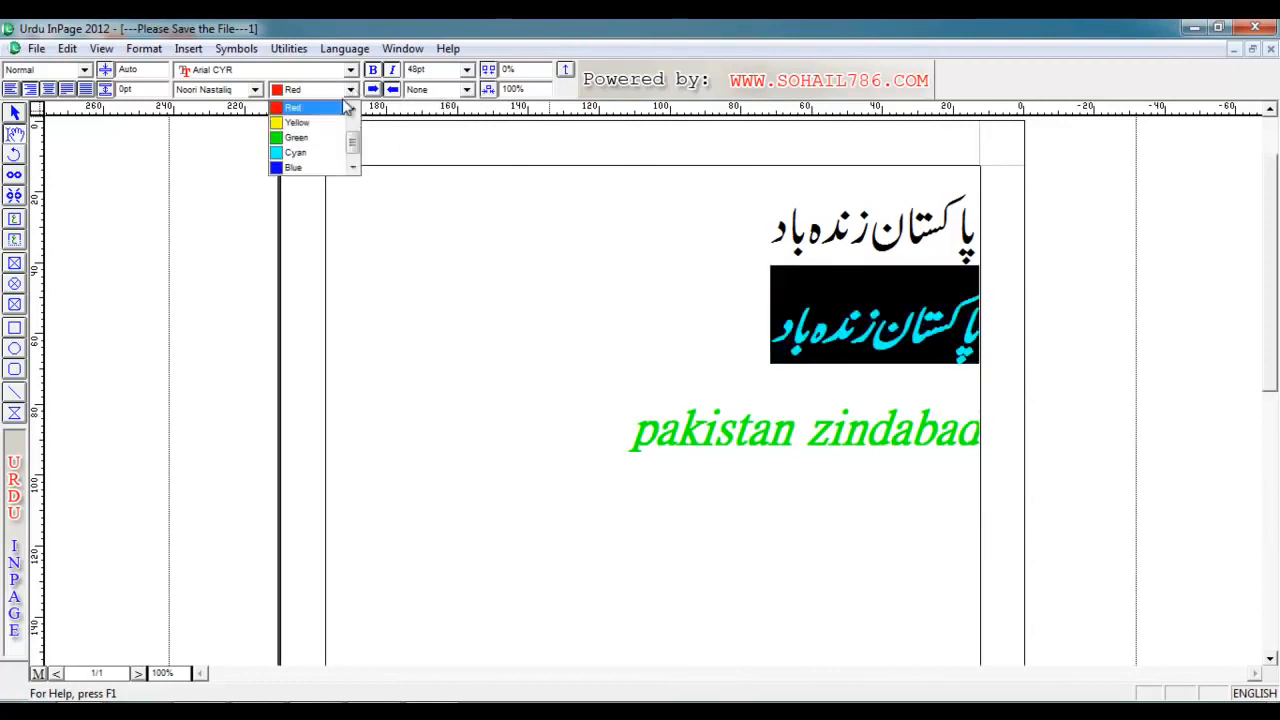
scroll(335, 125, up, 1)
click(316, 110)
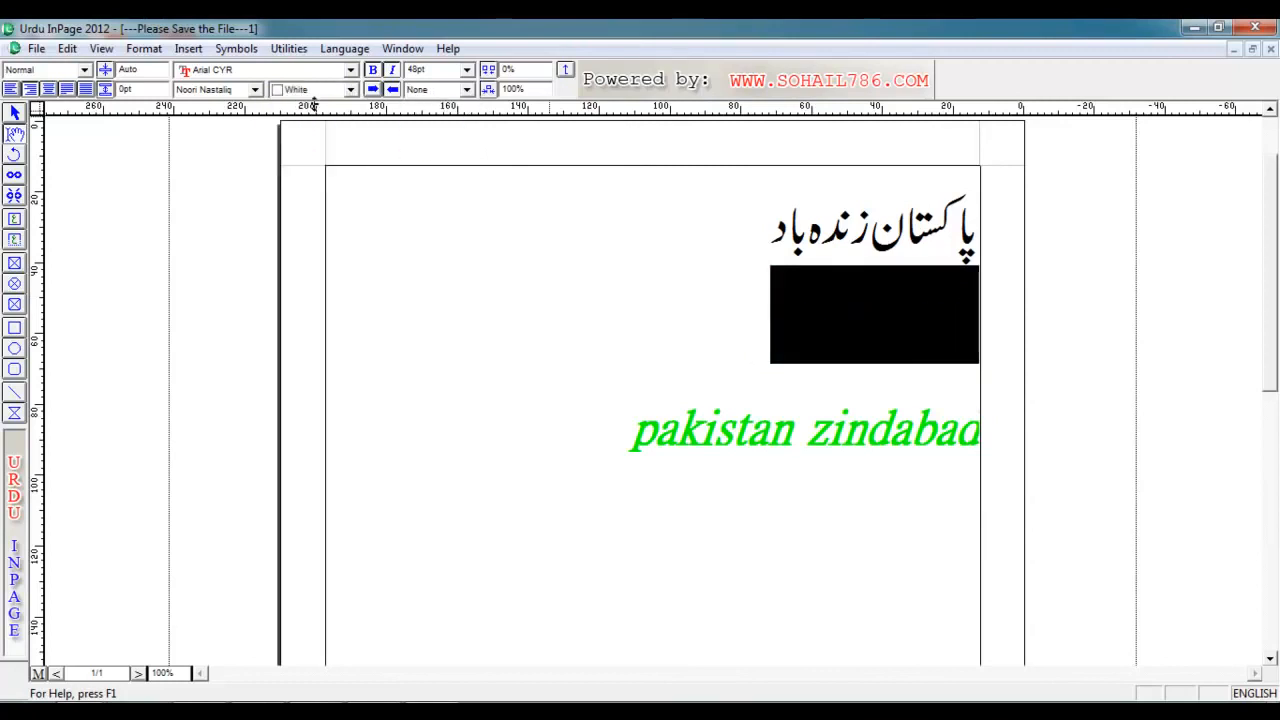
click(350, 89)
click(330, 122)
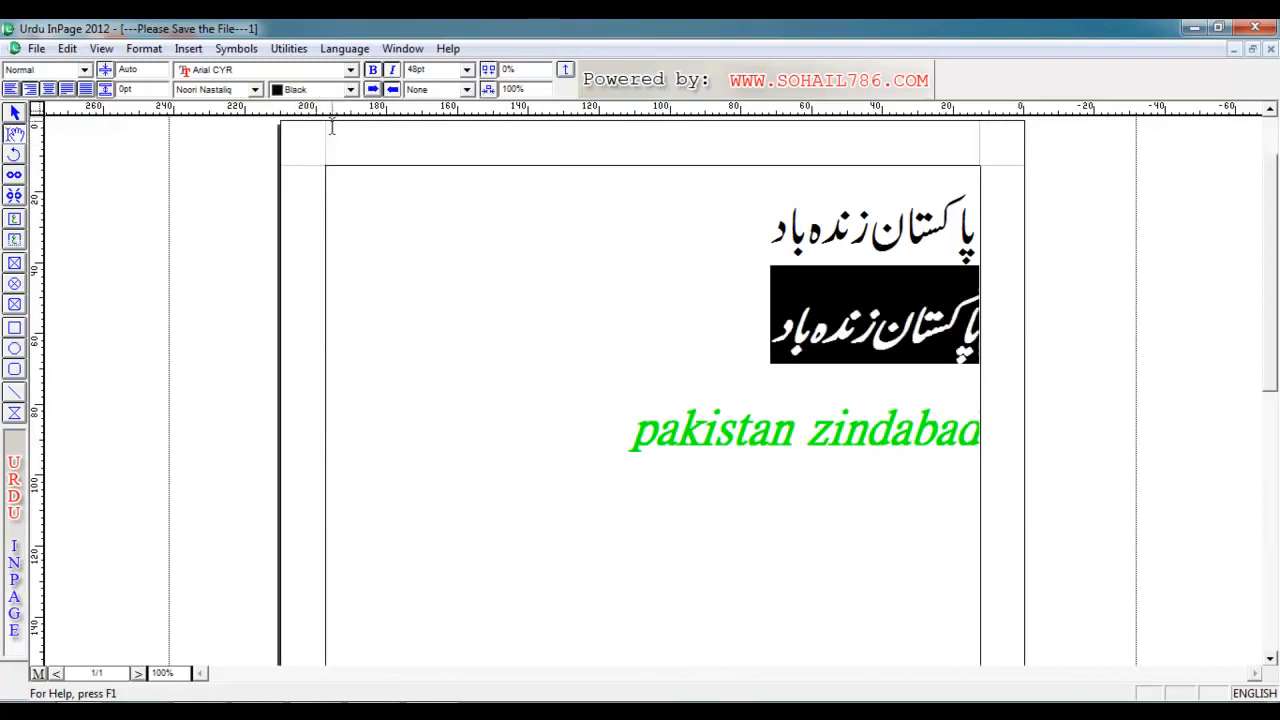
click(716, 332)
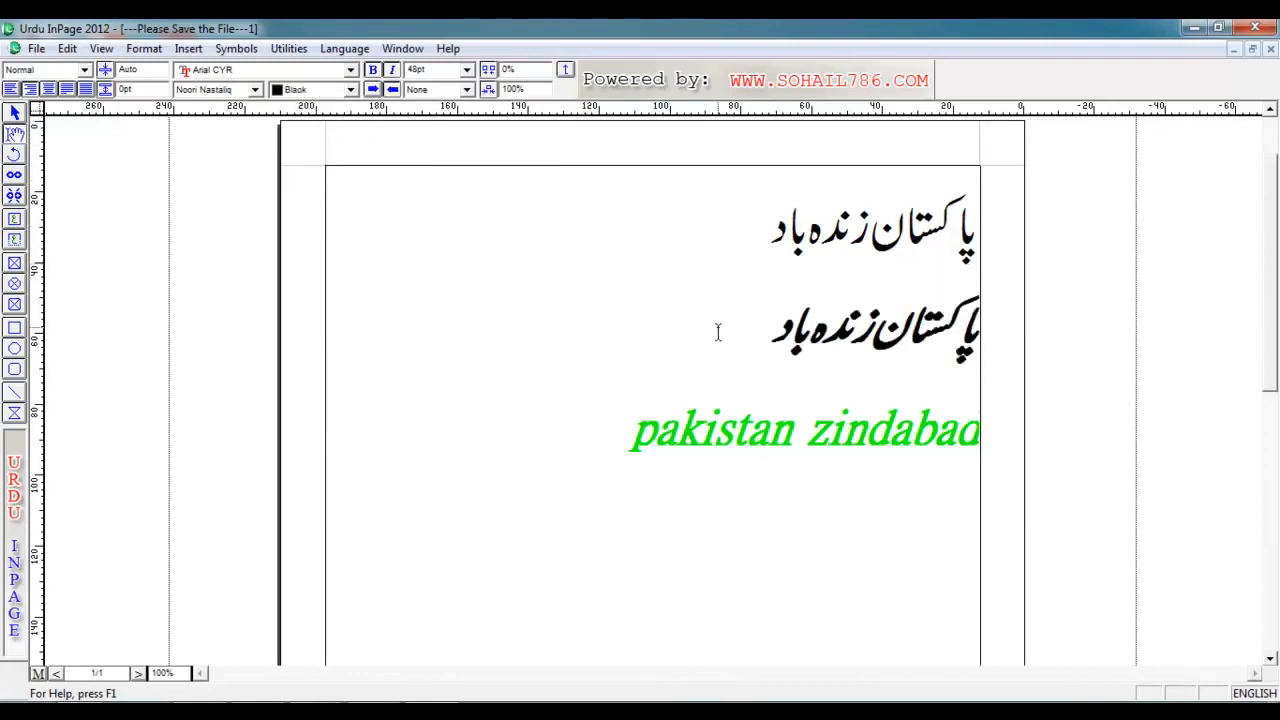
Step: Undo the last colour change on the second Urdu line and reverse that undo to restore black text
key(ctrl+z)
click(714, 322)
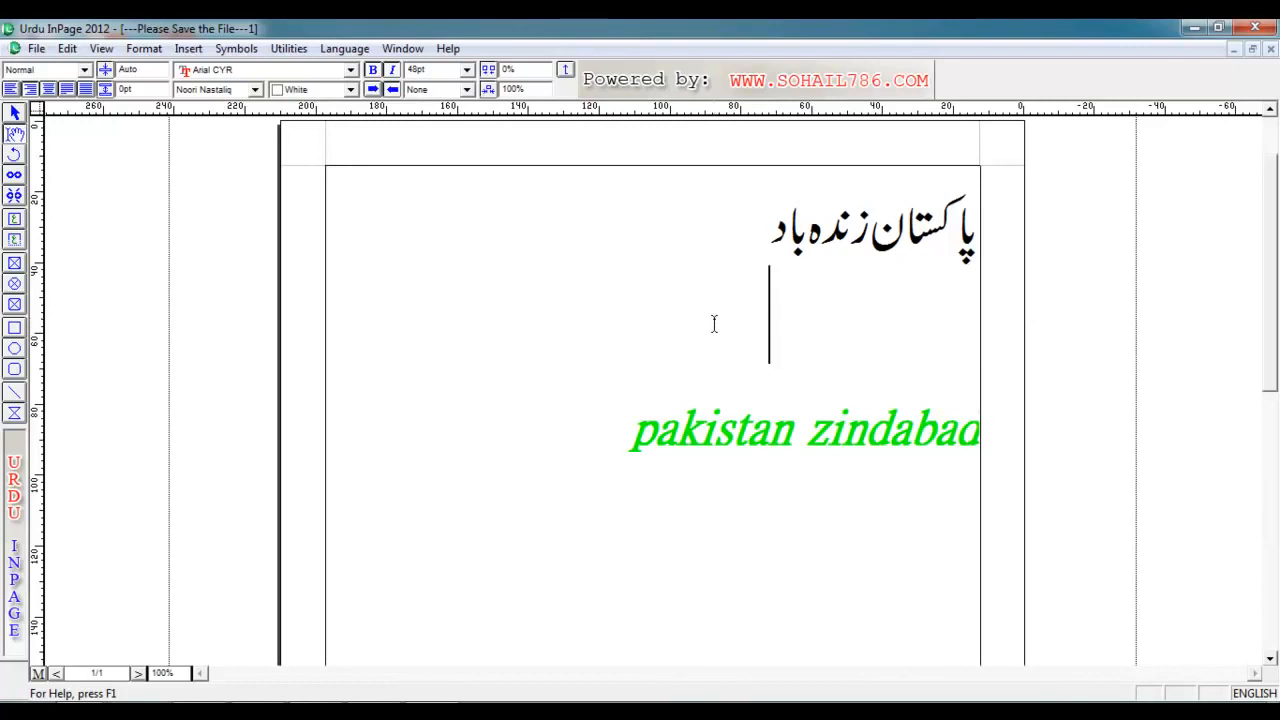
key(ctrl+z)
click(714, 323)
Step: Select the second Urdu line and set its character spacing to 50%
drag(752, 337, 1016, 365)
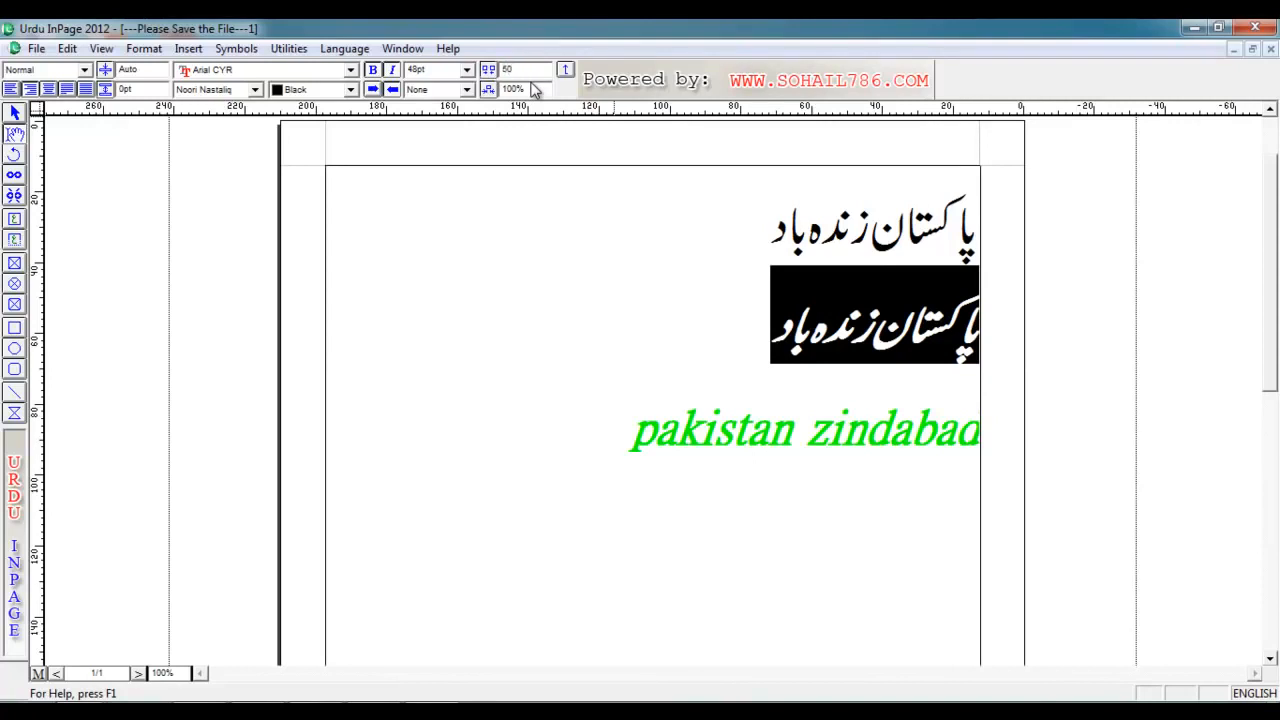
key(Return)
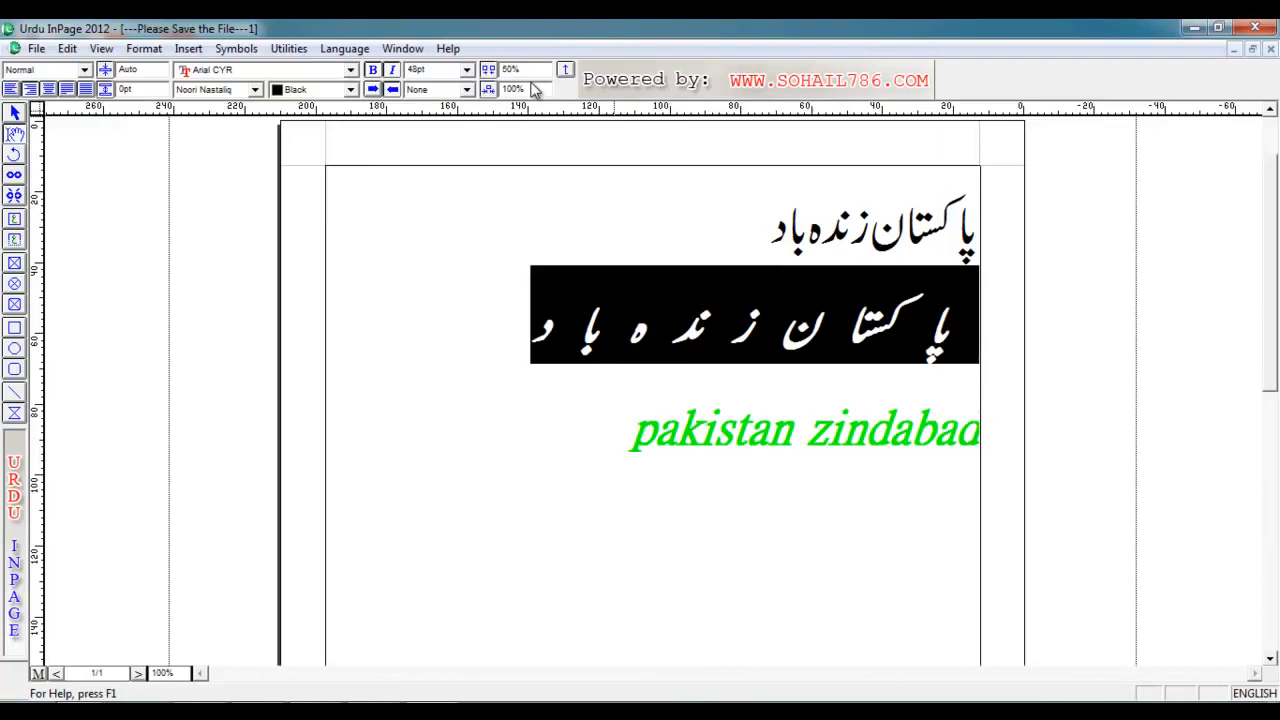
click(823, 355)
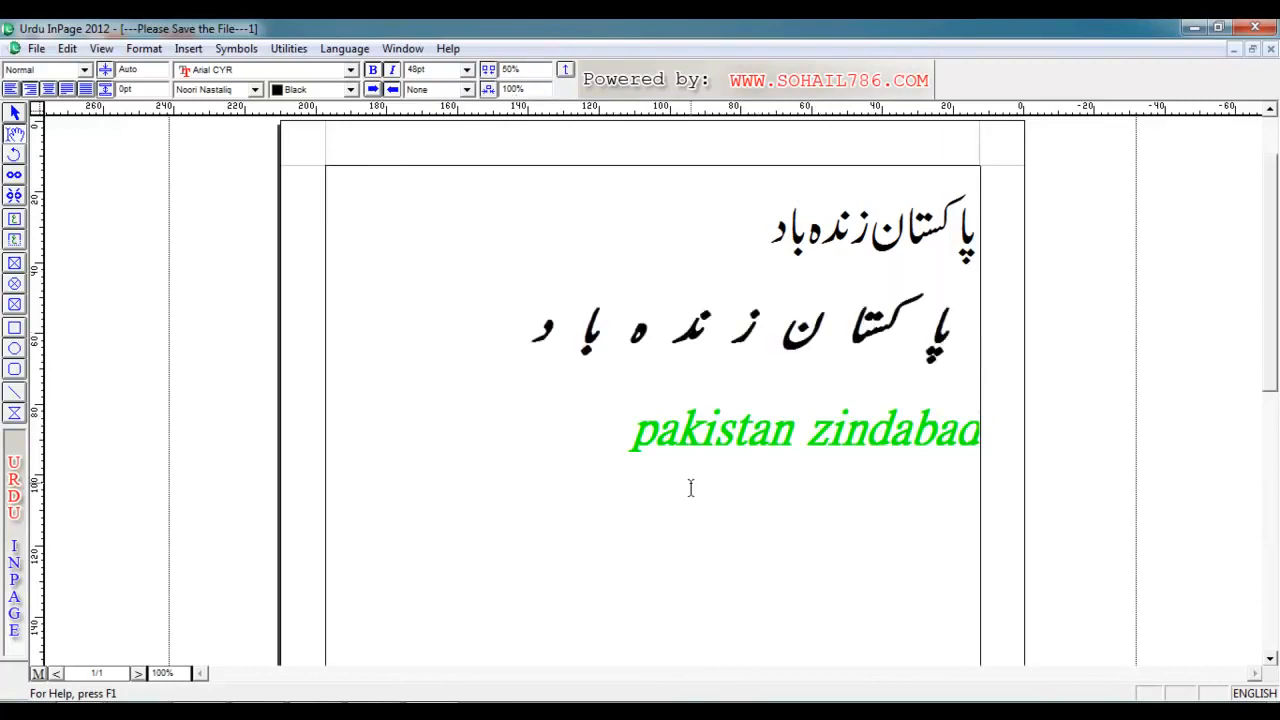
Step: Select the English line and set its character spacing to 40%
click(637, 428)
drag(637, 428, 917, 477)
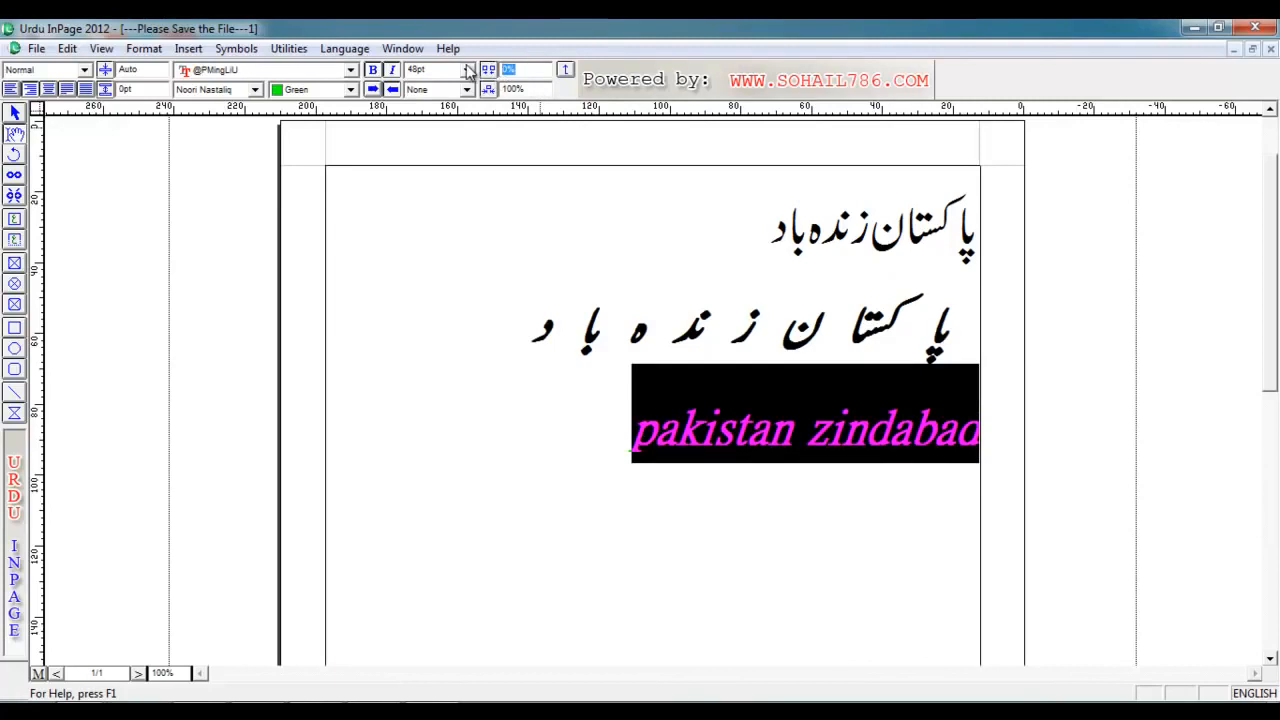
text(40)
key(Return)
click(589, 438)
drag(596, 516, 945, 488)
Step: Select the second Urdu line and reset its character spacing to 0%
mouse_move(517, 348)
mouse_down()
mouse_move(902, 370)
mouse_move(958, 343)
mouse_up()
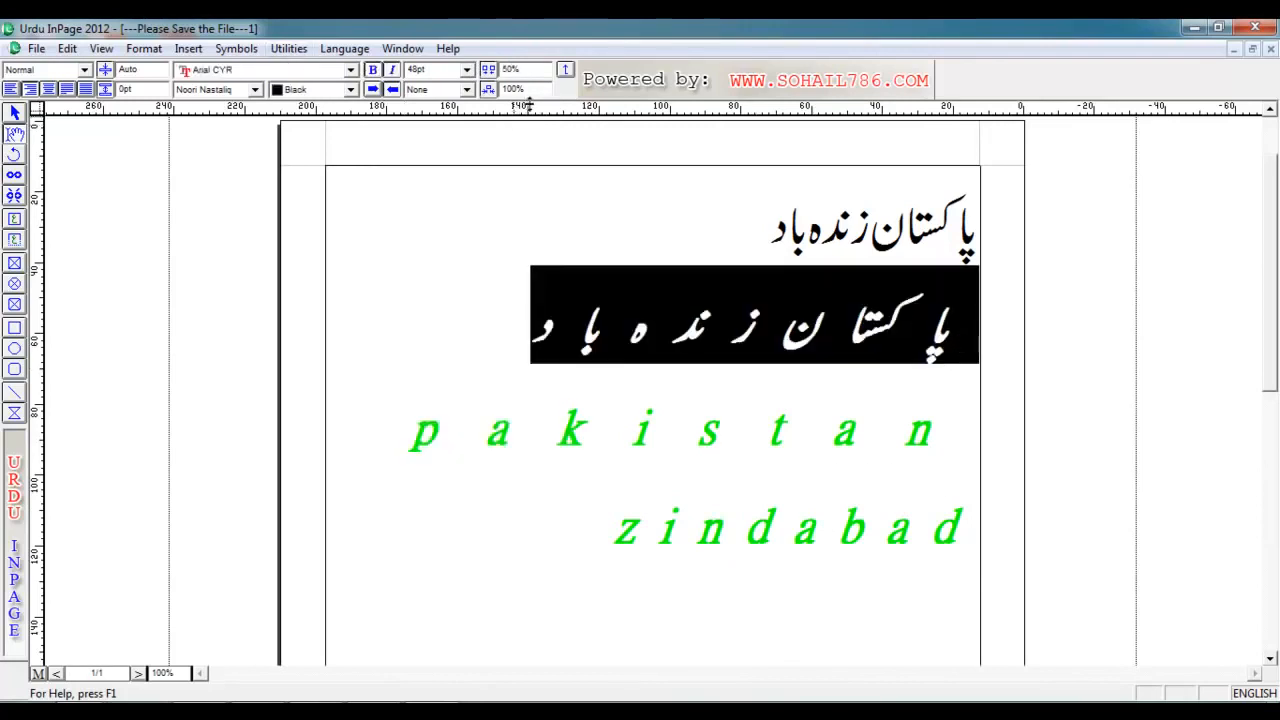
double_click(533, 71)
text(0)
key(Return)
Step: Select the whole English text across both rows and reset its character spacing to 0%
drag(370, 430, 953, 457)
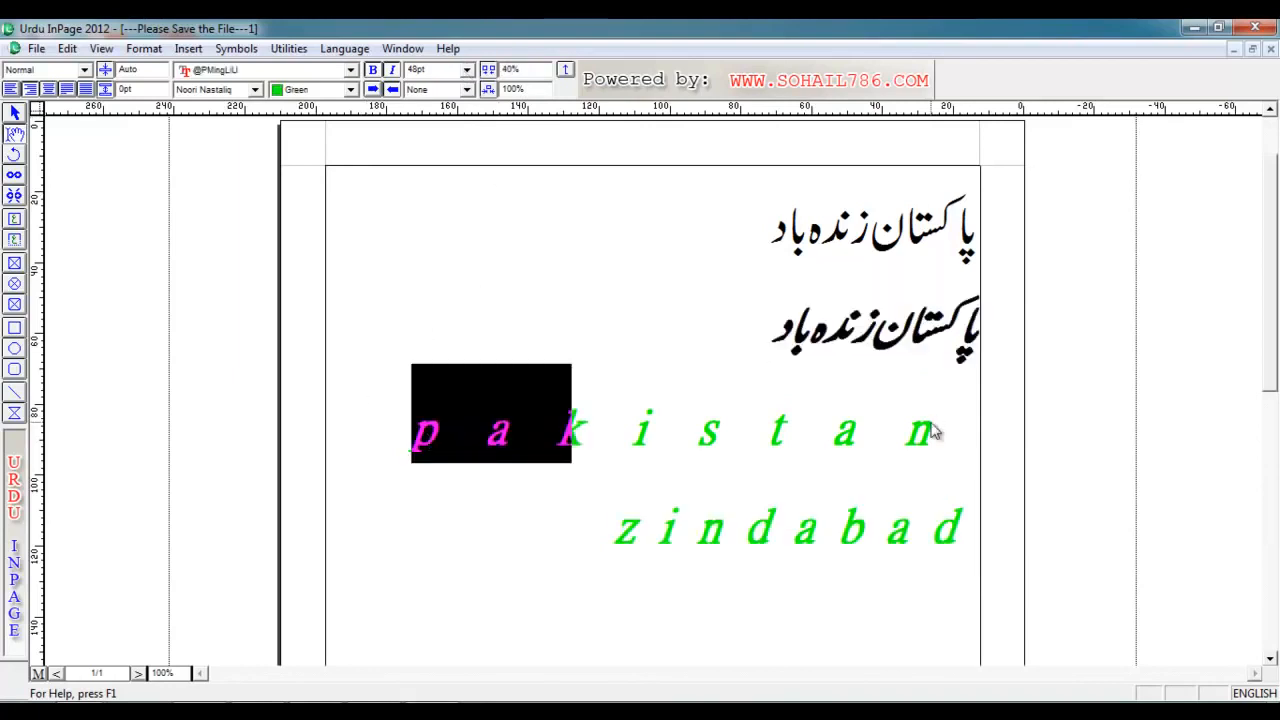
click(969, 525)
drag(897, 503, 374, 409)
double_click(515, 70)
text(0)
key(Return)
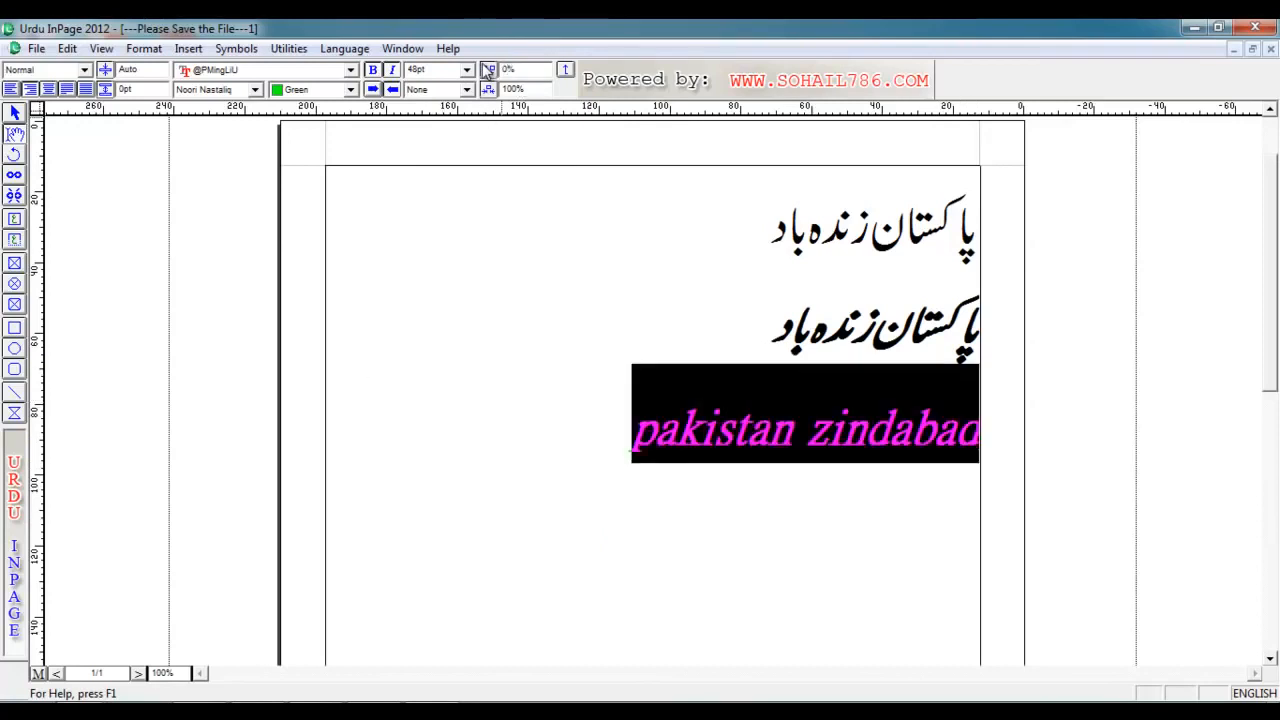
click(740, 450)
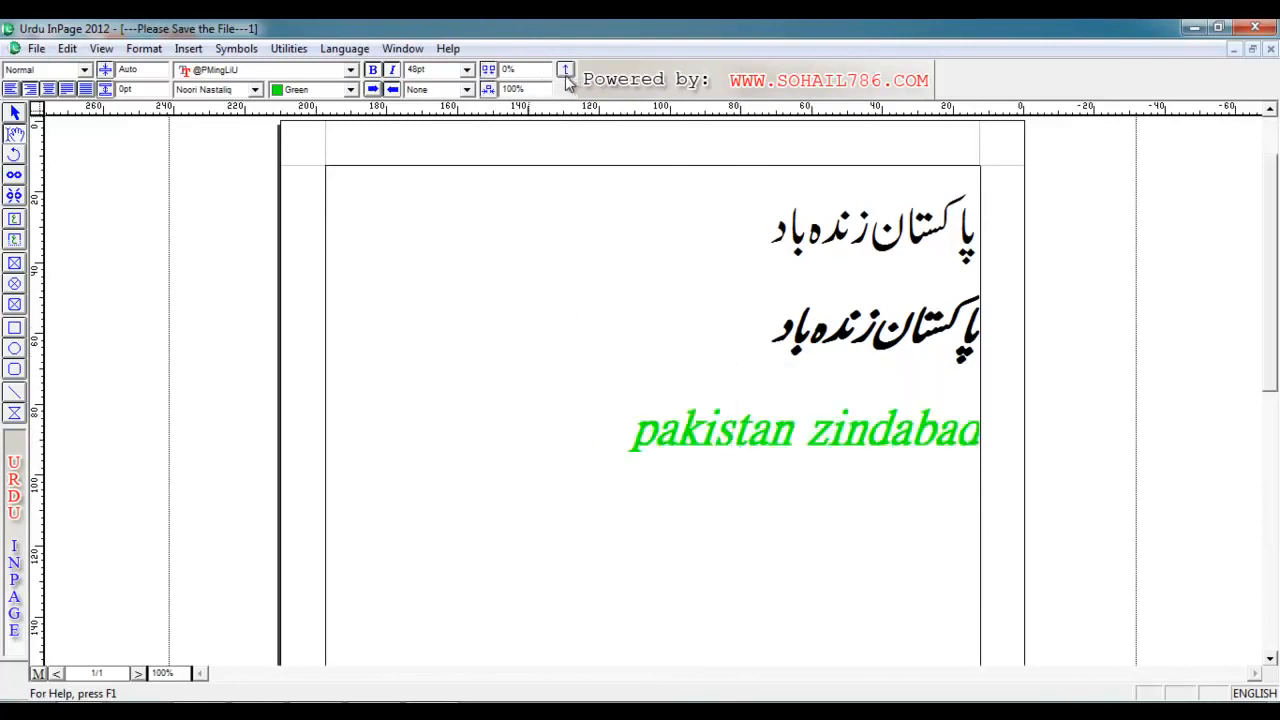
Step: Place ten tab stops across the first Urdu line, from about 27.7 mm to about 179 mm
click(781, 300)
click(774, 230)
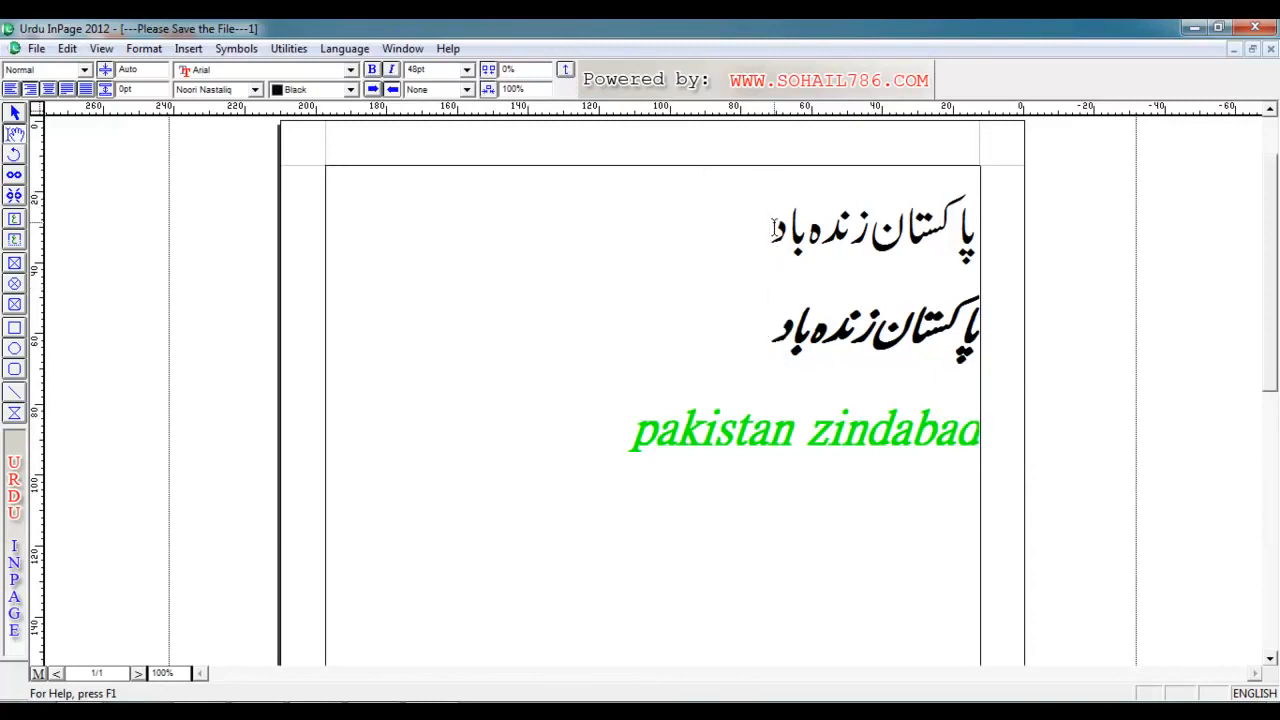
click(565, 70)
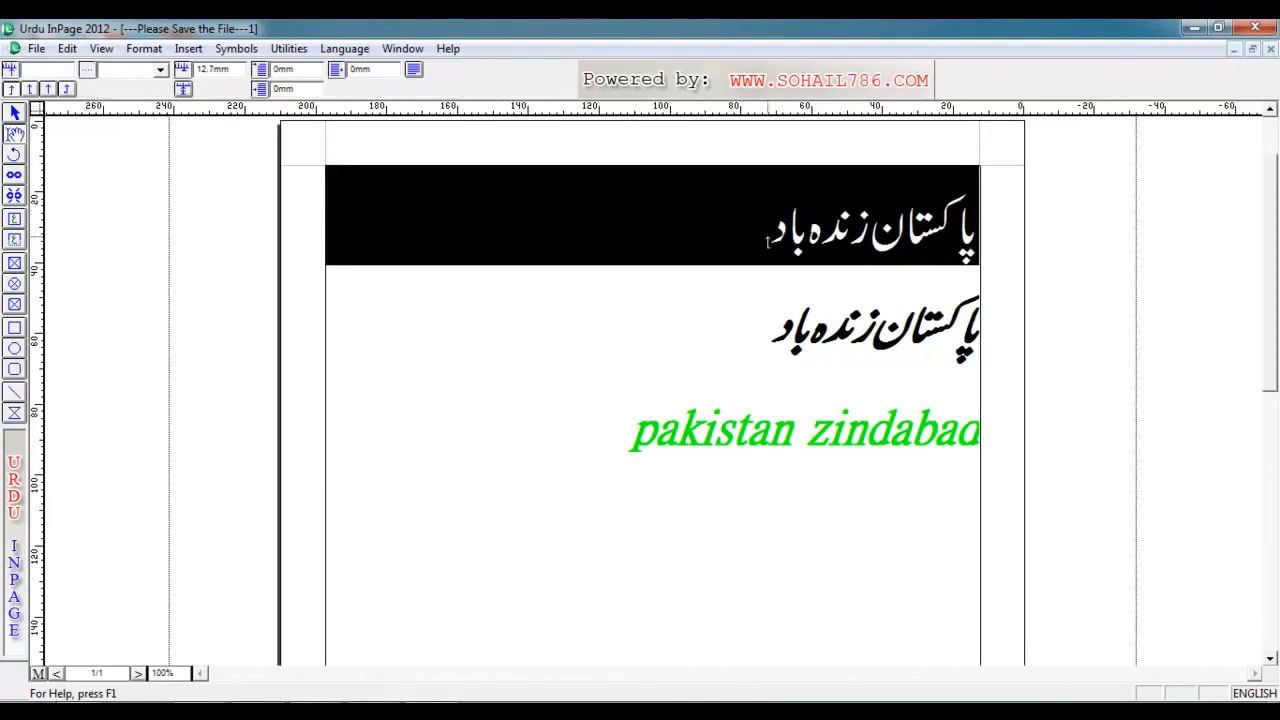
click(884, 214)
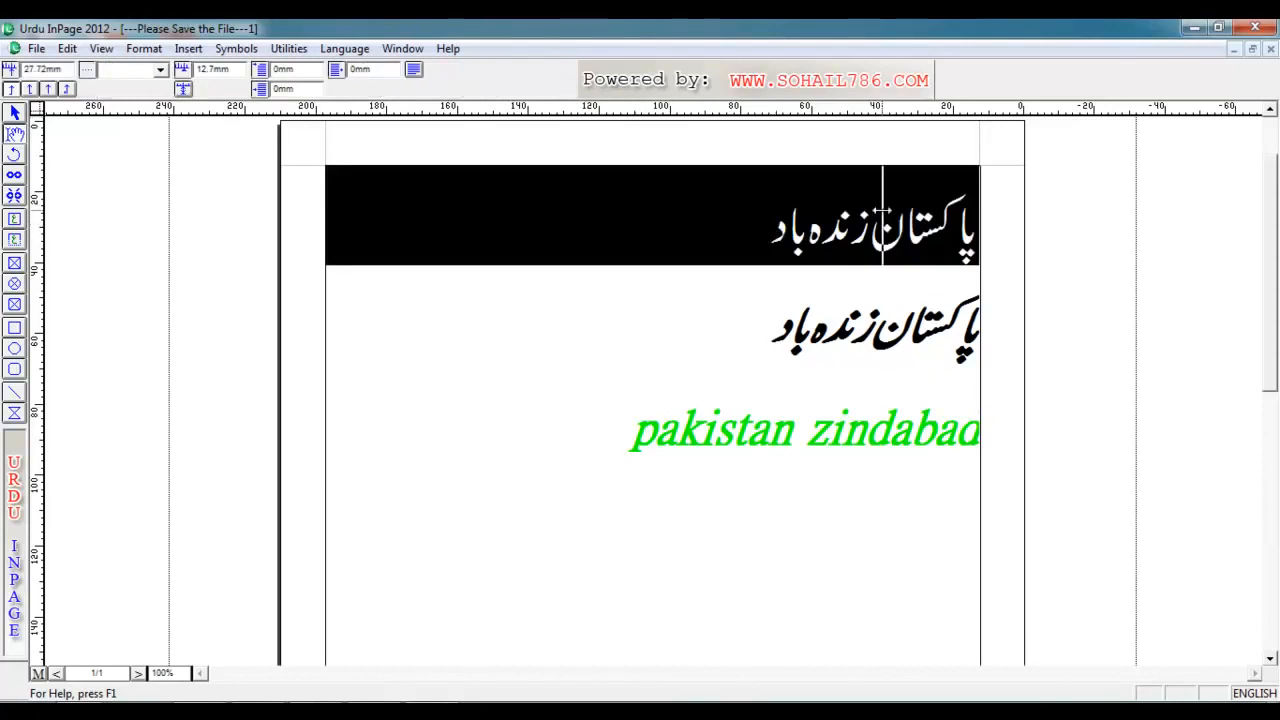
click(803, 210)
click(761, 211)
click(694, 214)
click(652, 214)
click(611, 211)
click(561, 214)
click(509, 215)
click(430, 216)
click(346, 218)
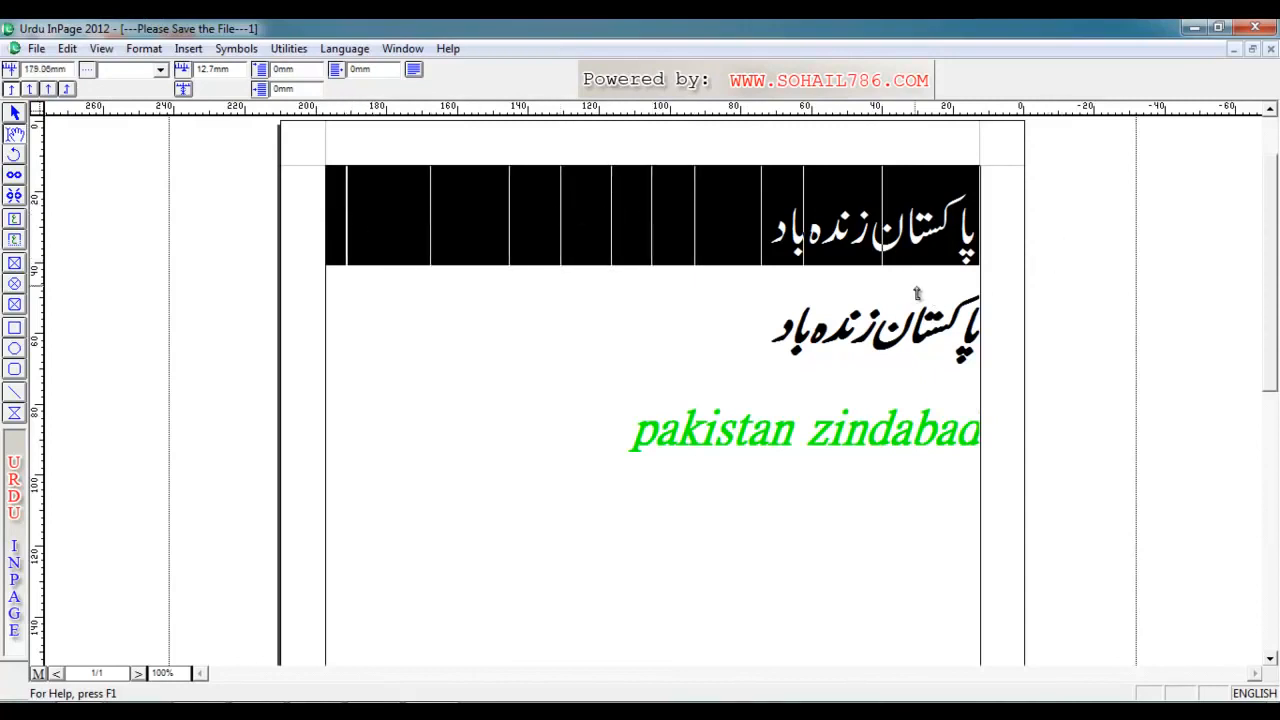
click(412, 70)
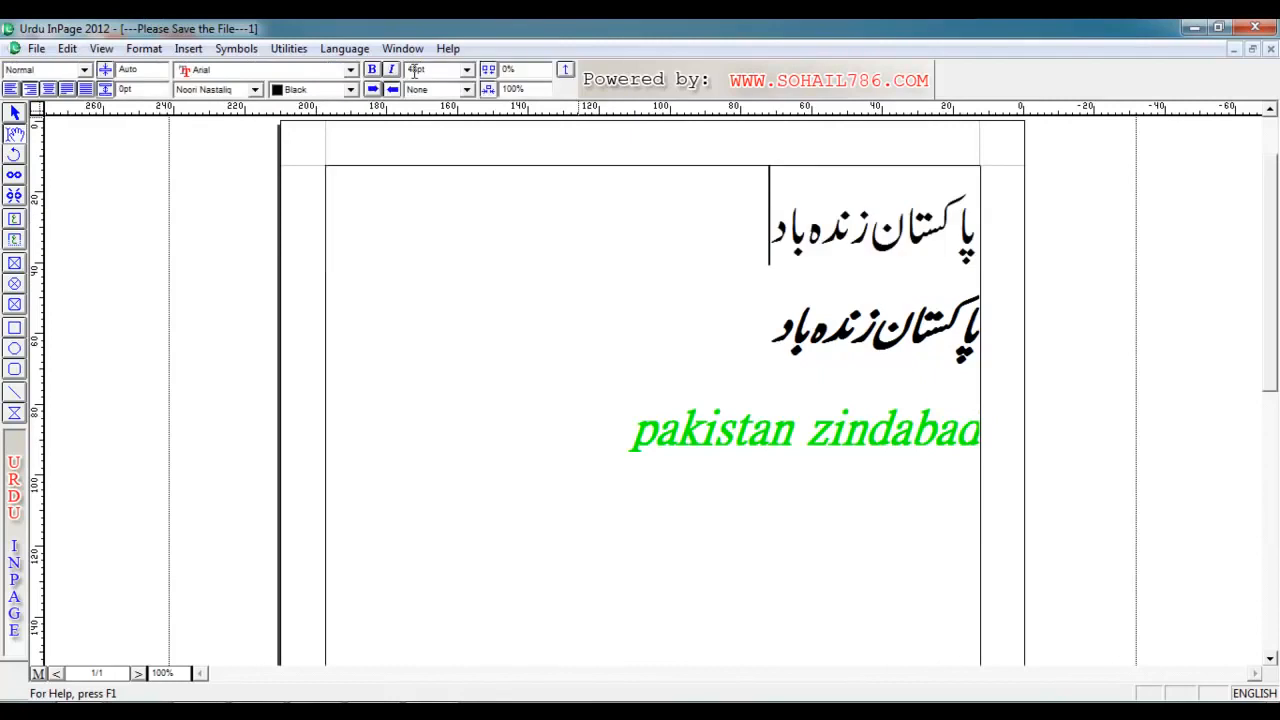
Step: Insert a series of tabs after پا in the first Urdu line to try the tab stops
click(965, 215)
key(Tab)
key(Tab)
key(Tab)
key(Tab)
key(Tab)
key(Tab)
key(Tab)
key(Tab)
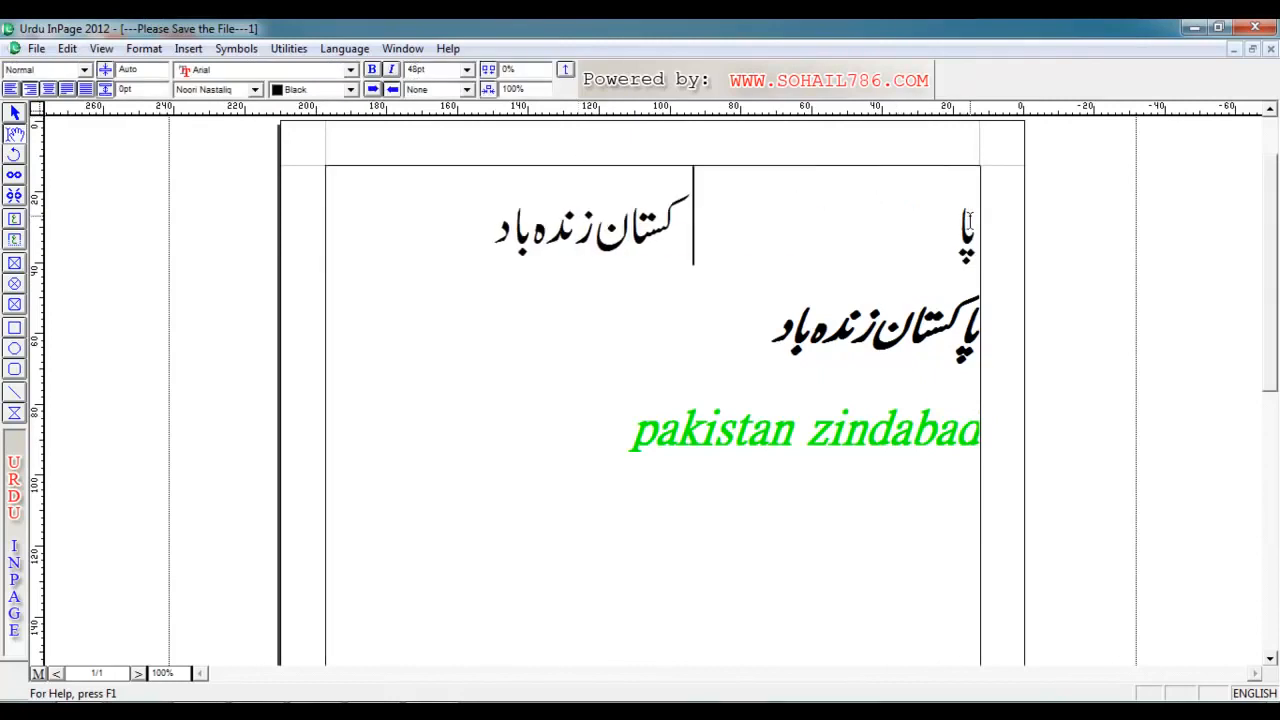
key(Tab)
key(Tab)
key(Tab)
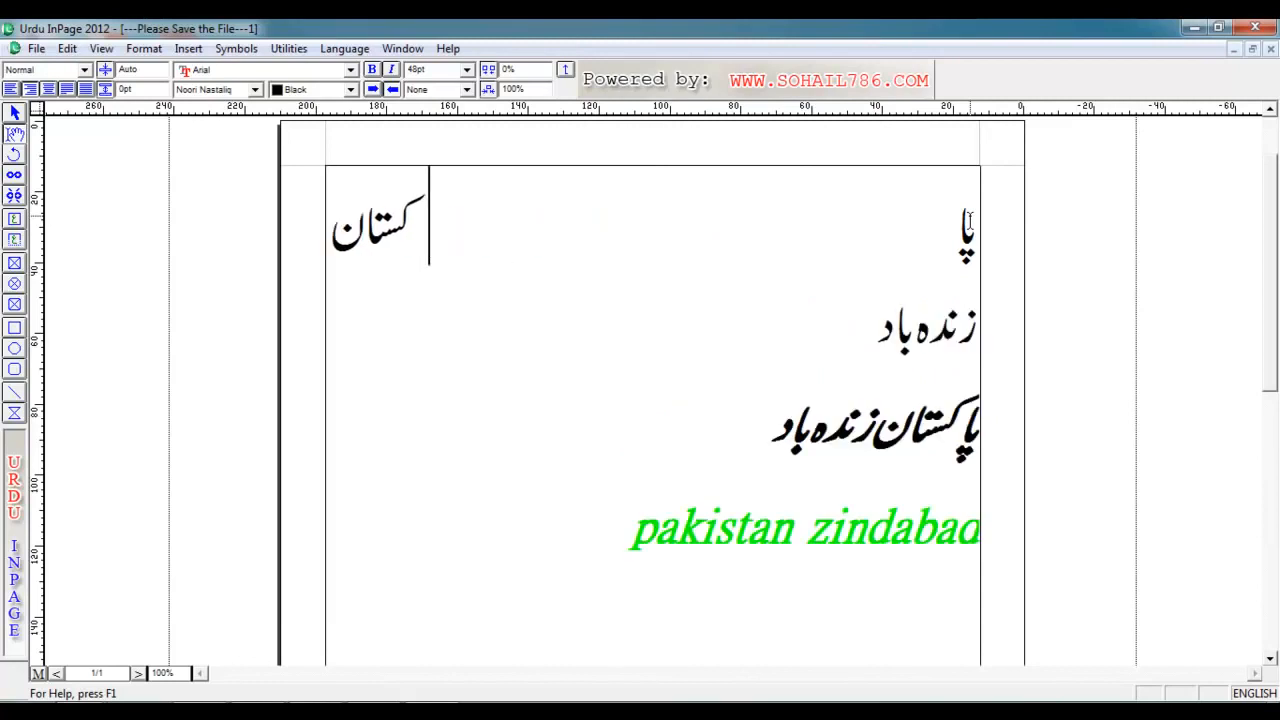
key(Tab)
key(Tab)
Step: Delete the tabs and the alif before کستان in the first Urdu line
key(BackSpace)
key(BackSpace)
key(BackSpace)
key(BackSpace)
key(BackSpace)
key(BackSpace)
key(BackSpace)
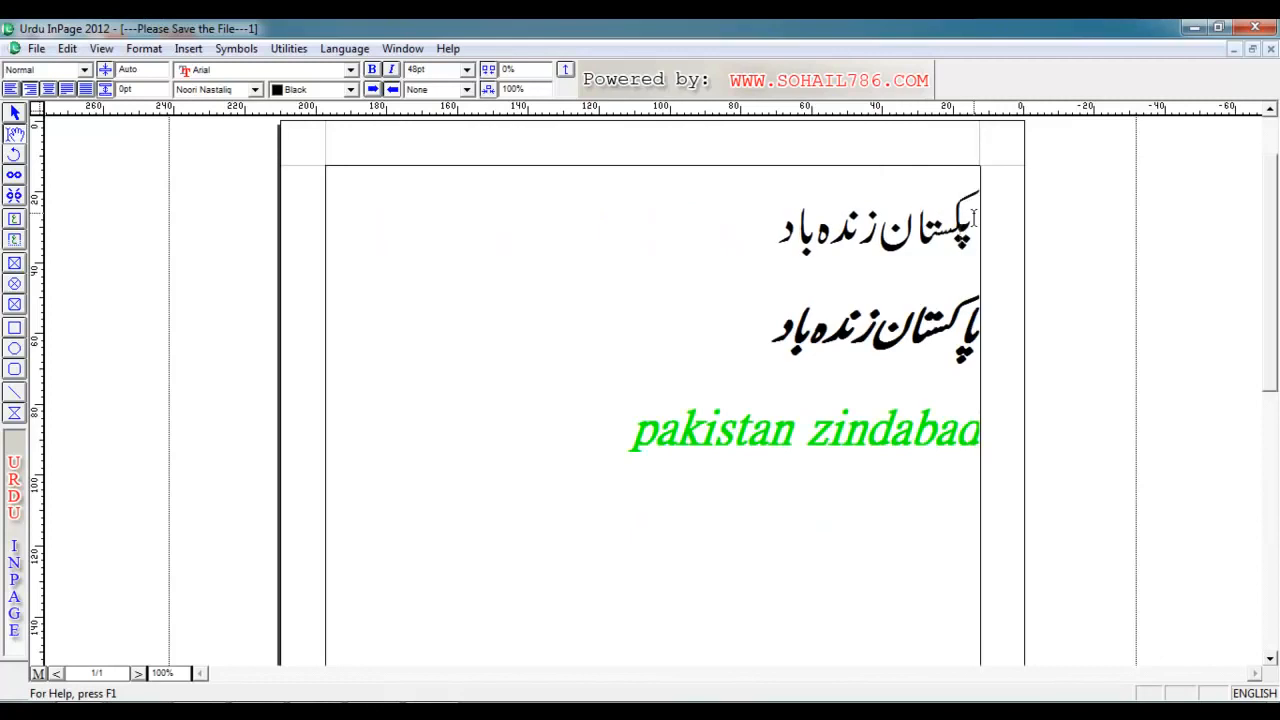
key(BackSpace)
Step: Switch the typing language to Urdu and restore the missing alif in پاکستان on the first line
text(a)
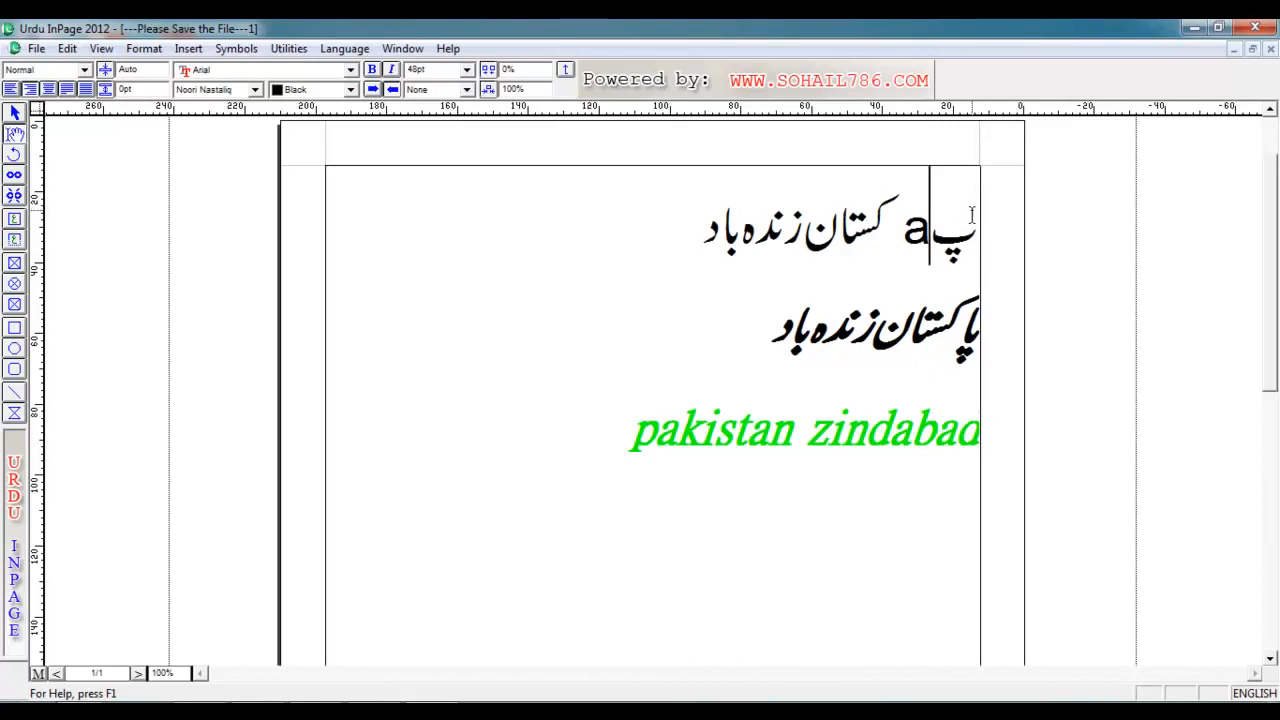
key(BackSpace)
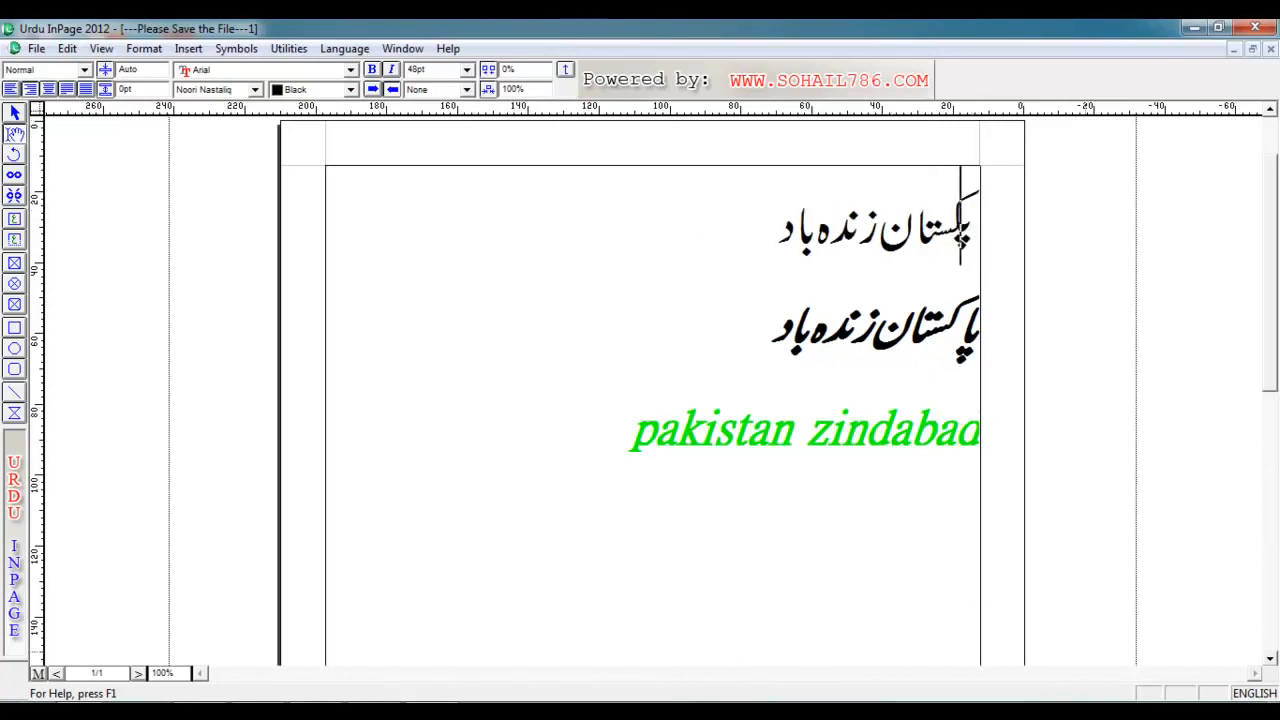
click(1255, 693)
text(a)
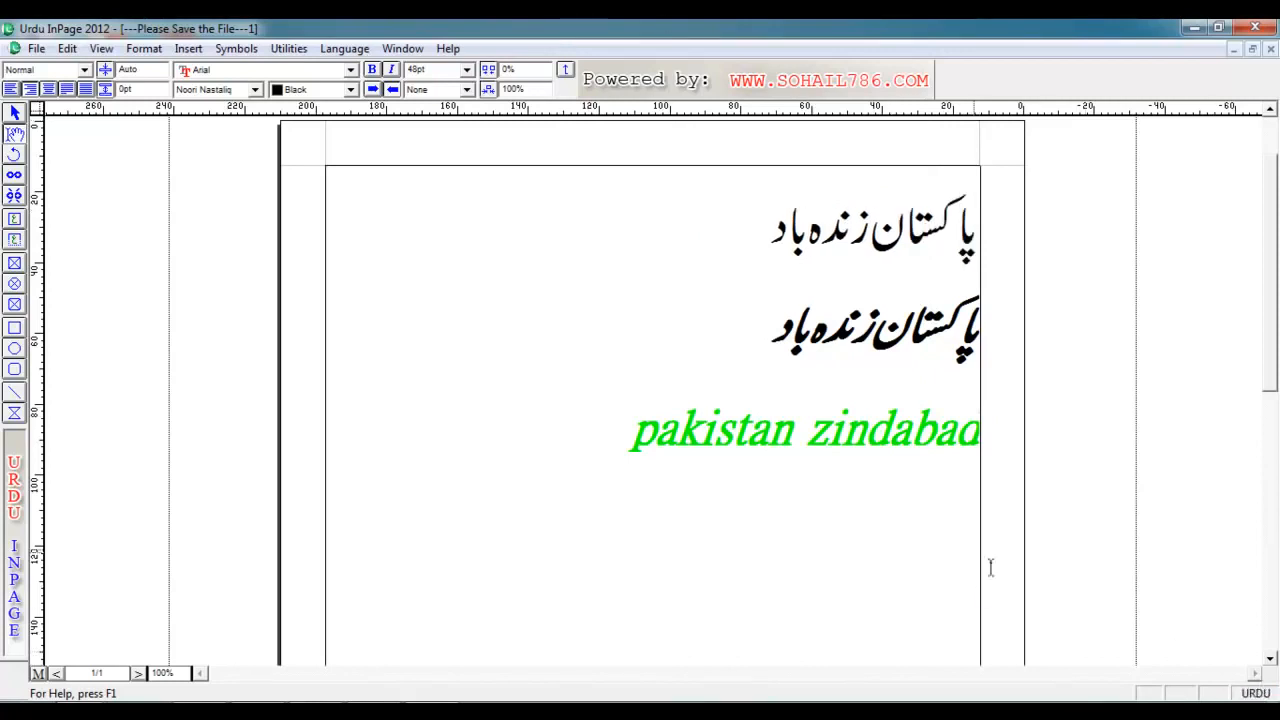
Step: Rearrange the first Urdu line's tab stops, leaving one at about 76.4 mm, and add another at about 57.9 mm
click(563, 71)
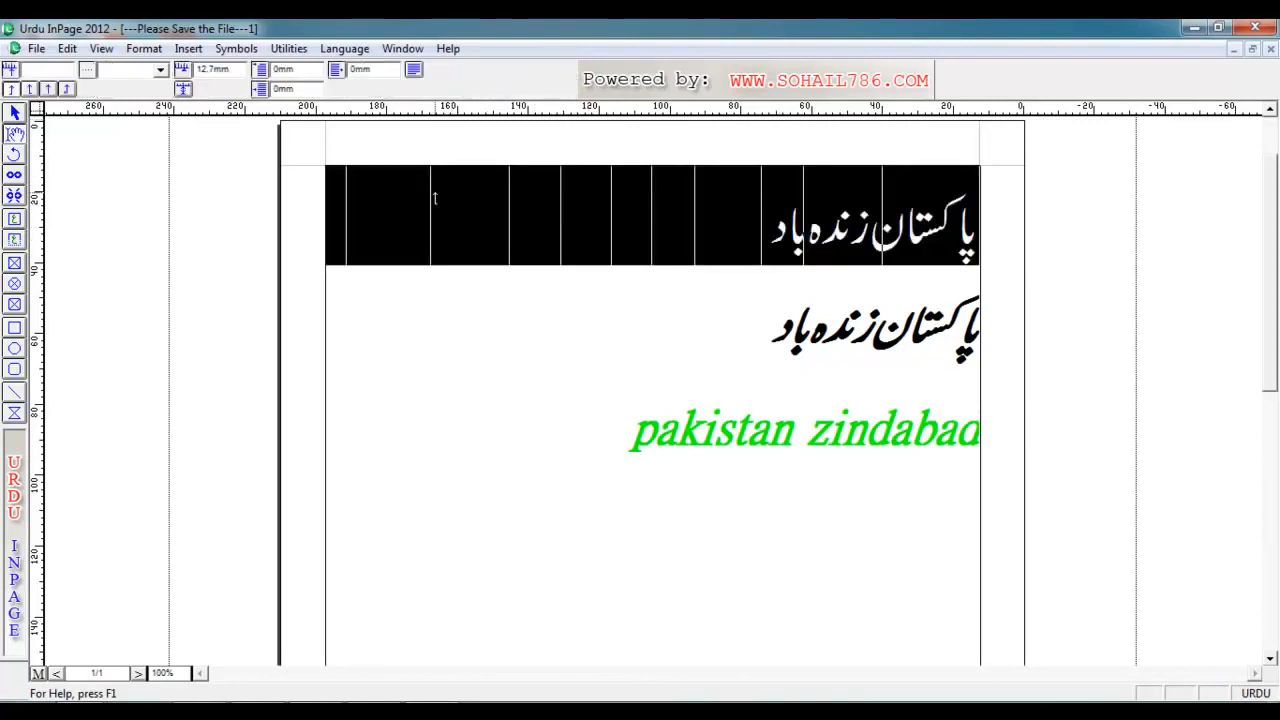
drag(431, 192, 510, 200)
drag(335, 207, 572, 234)
drag(884, 226, 710, 220)
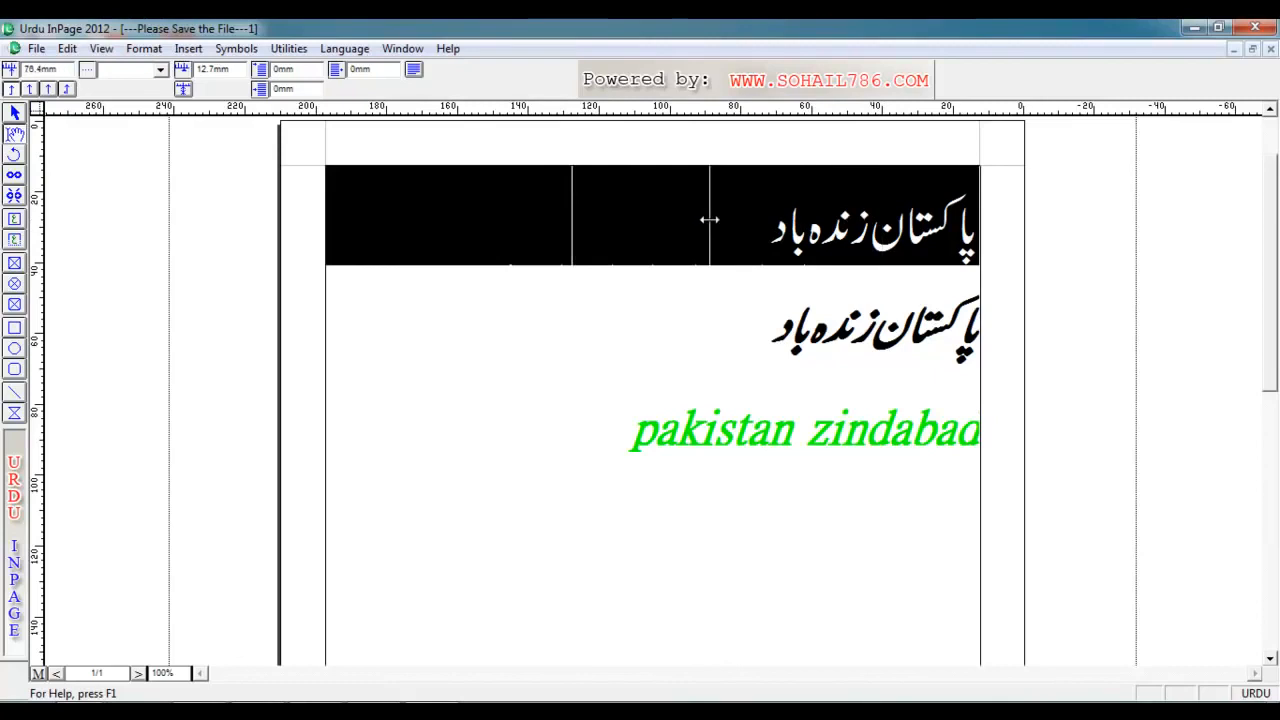
click(776, 243)
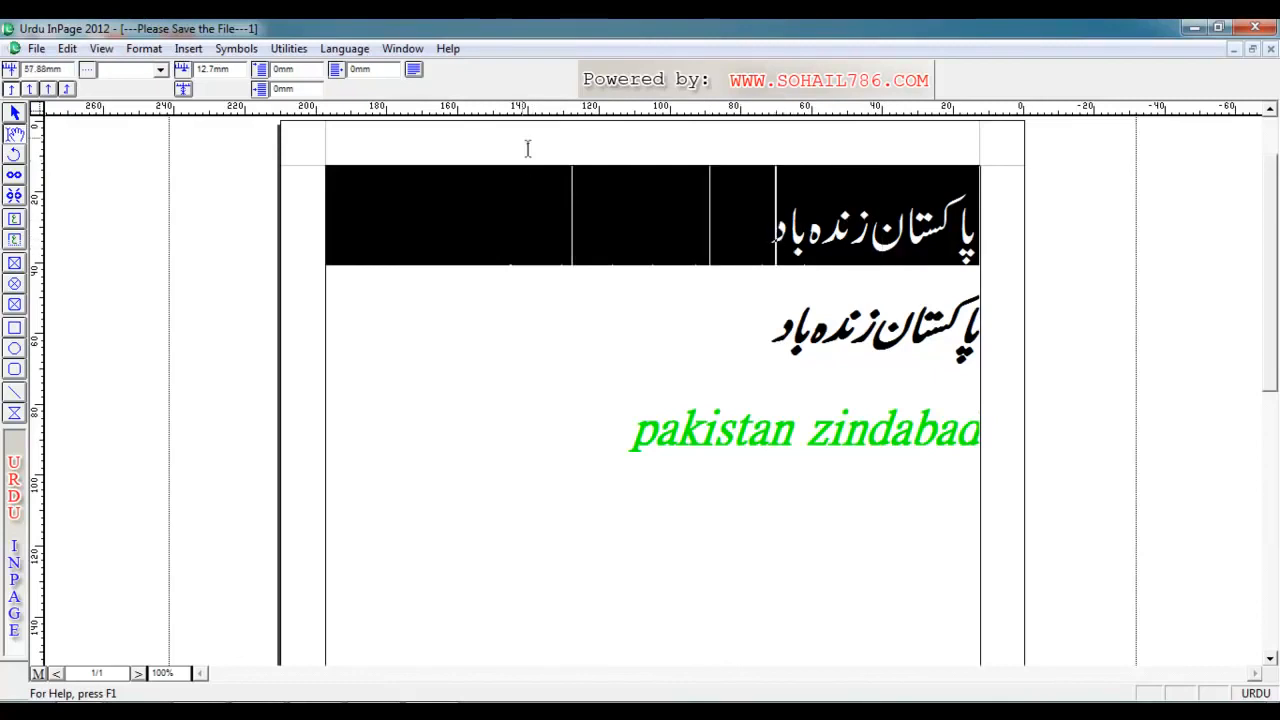
click(416, 73)
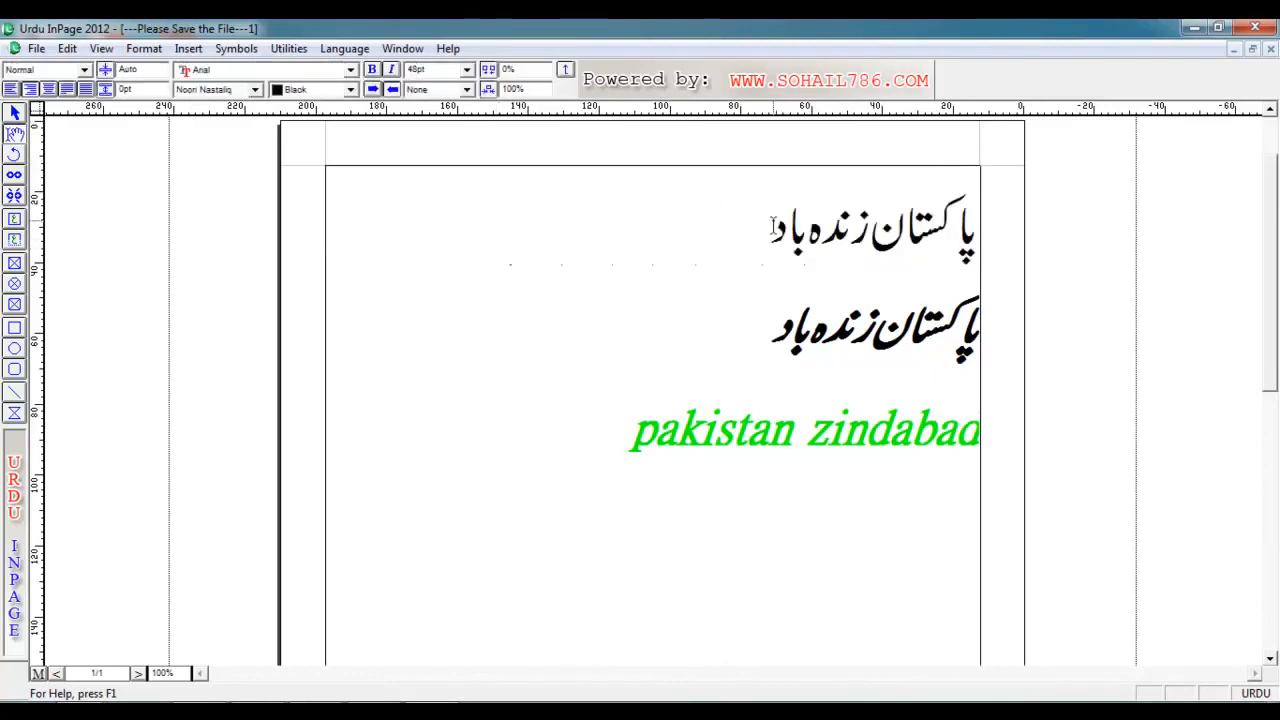
Step: Insert four tabs after پا in the first Urdu line using the rearranged tab stops
key(Tab)
key(Tab)
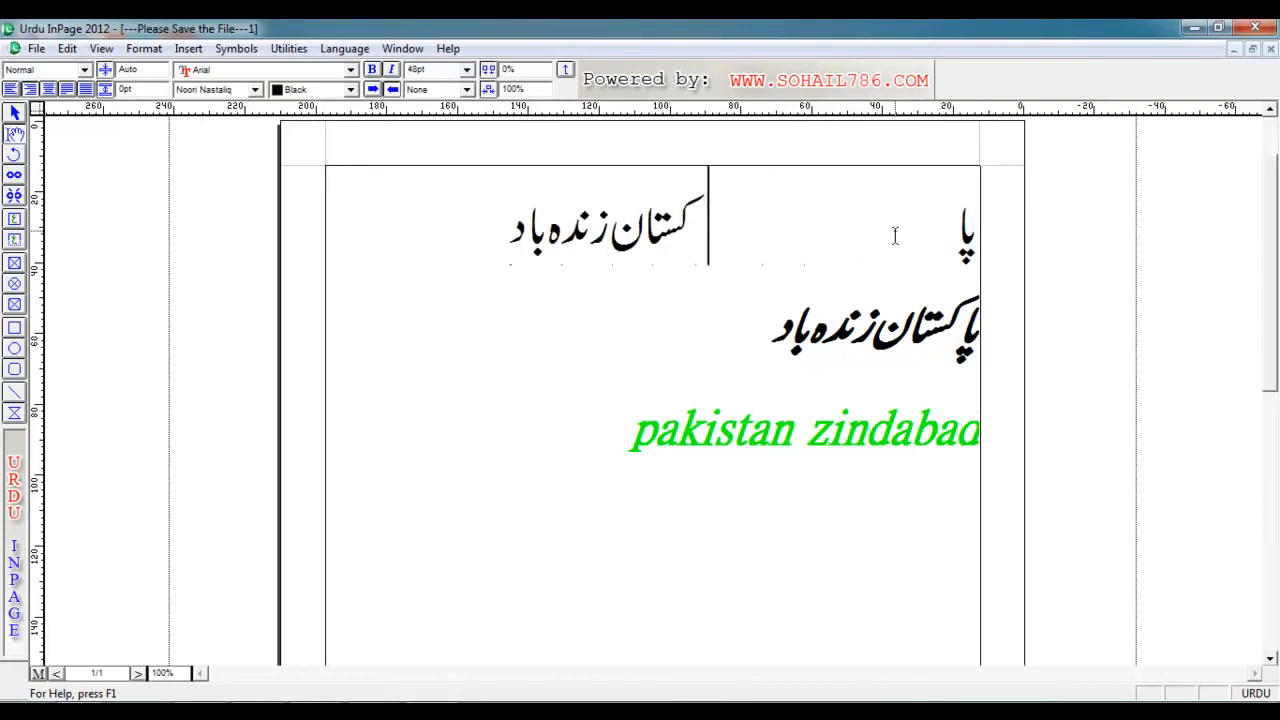
key(Tab)
key(Tab)
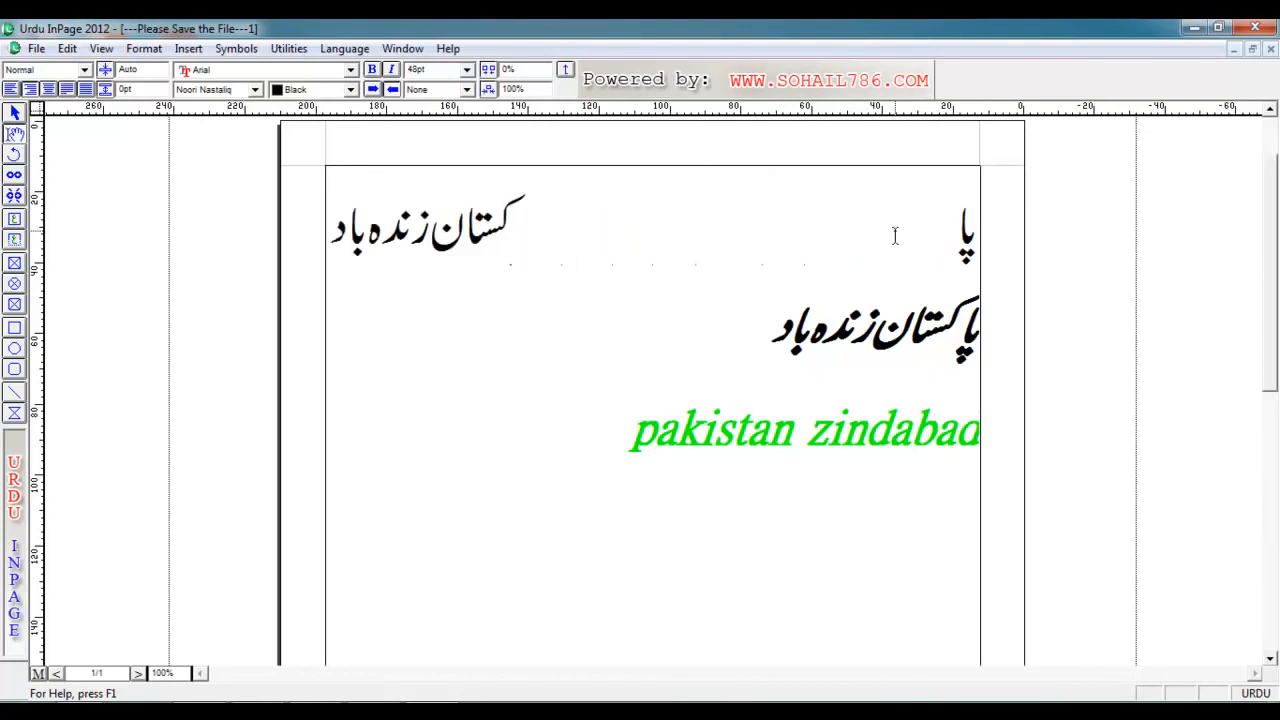
Step: Add tab stops at about 51.8 mm and 36.5 mm on the first Urdu line, moving each to about 58.4 mm
click(567, 71)
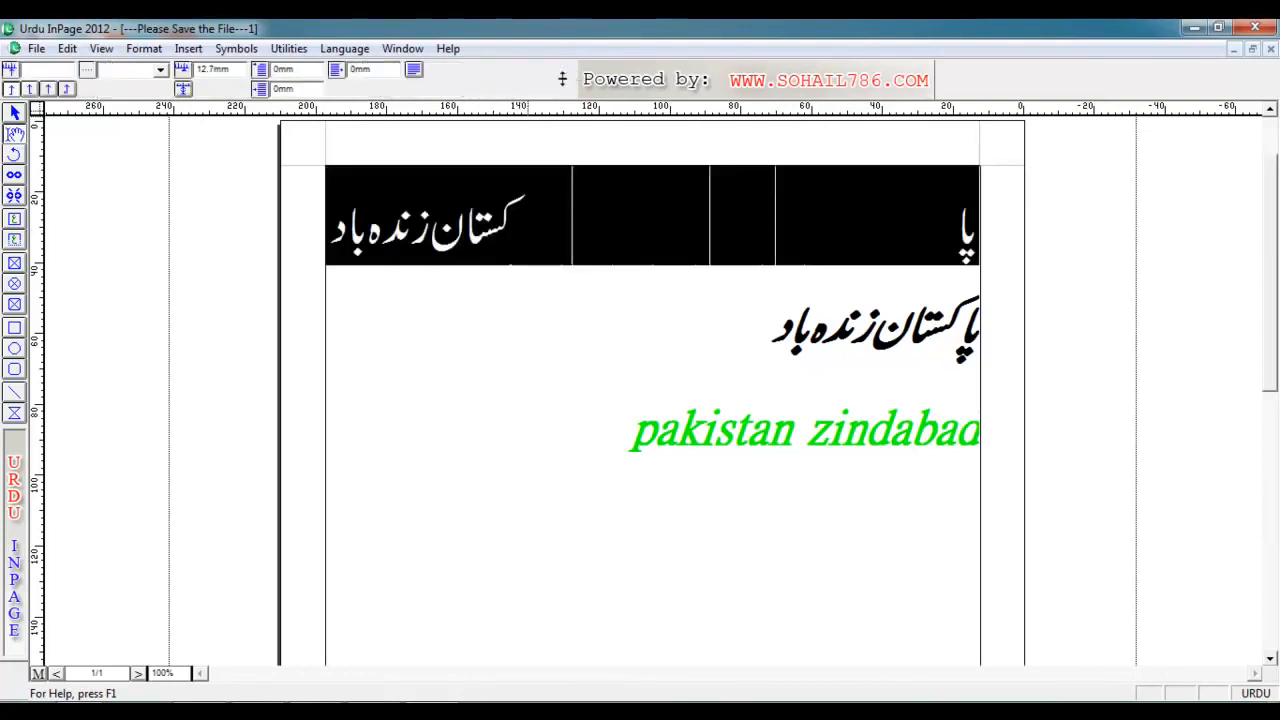
click(797, 213)
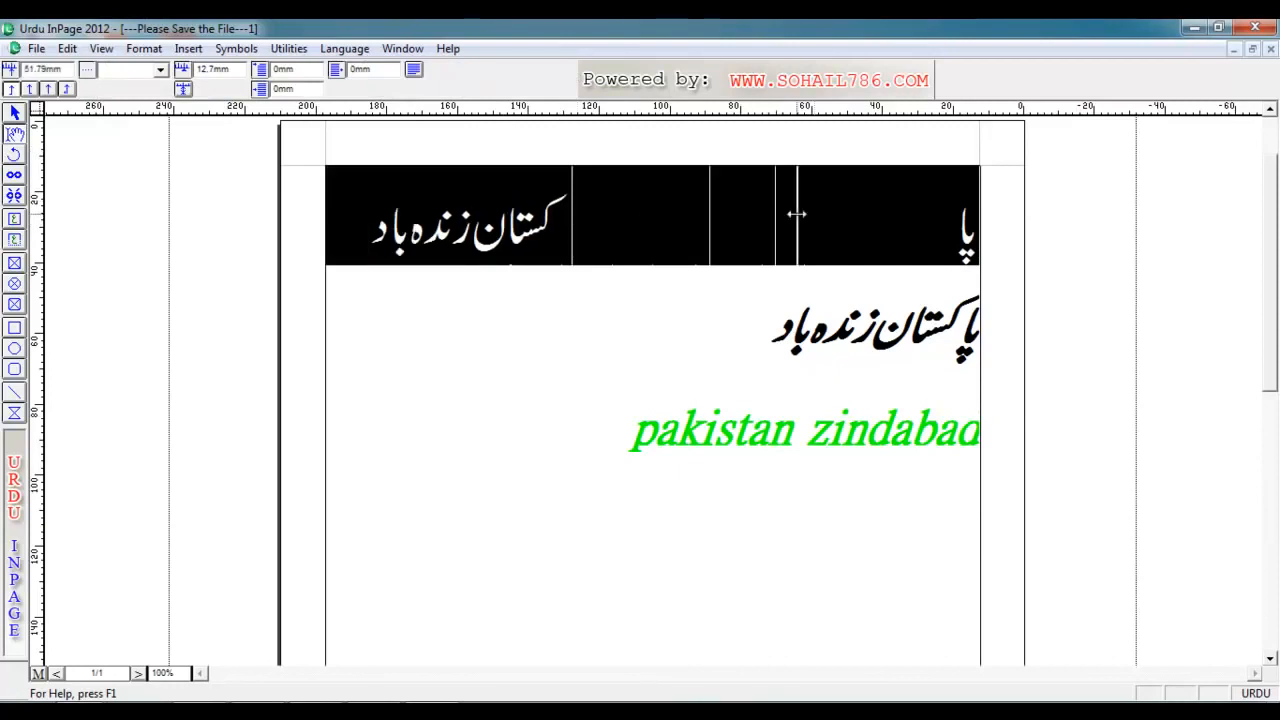
drag(797, 211, 771, 214)
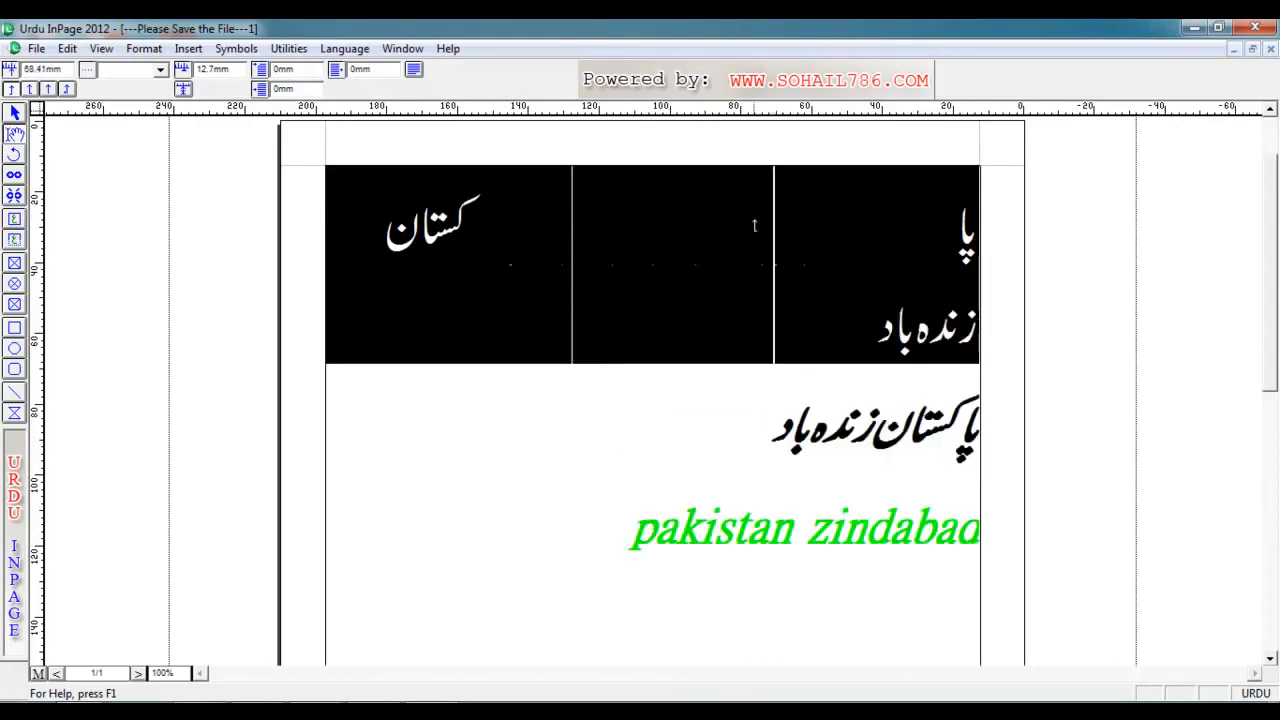
click(850, 215)
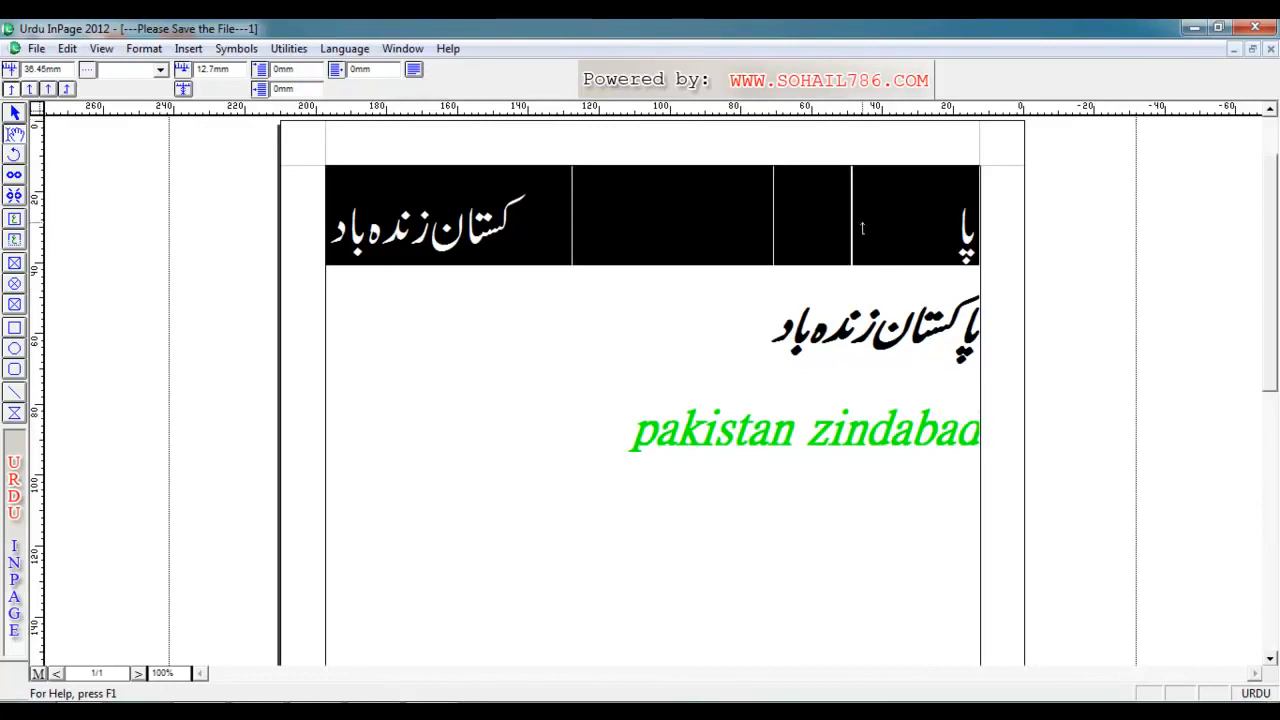
drag(848, 208, 774, 208)
click(414, 69)
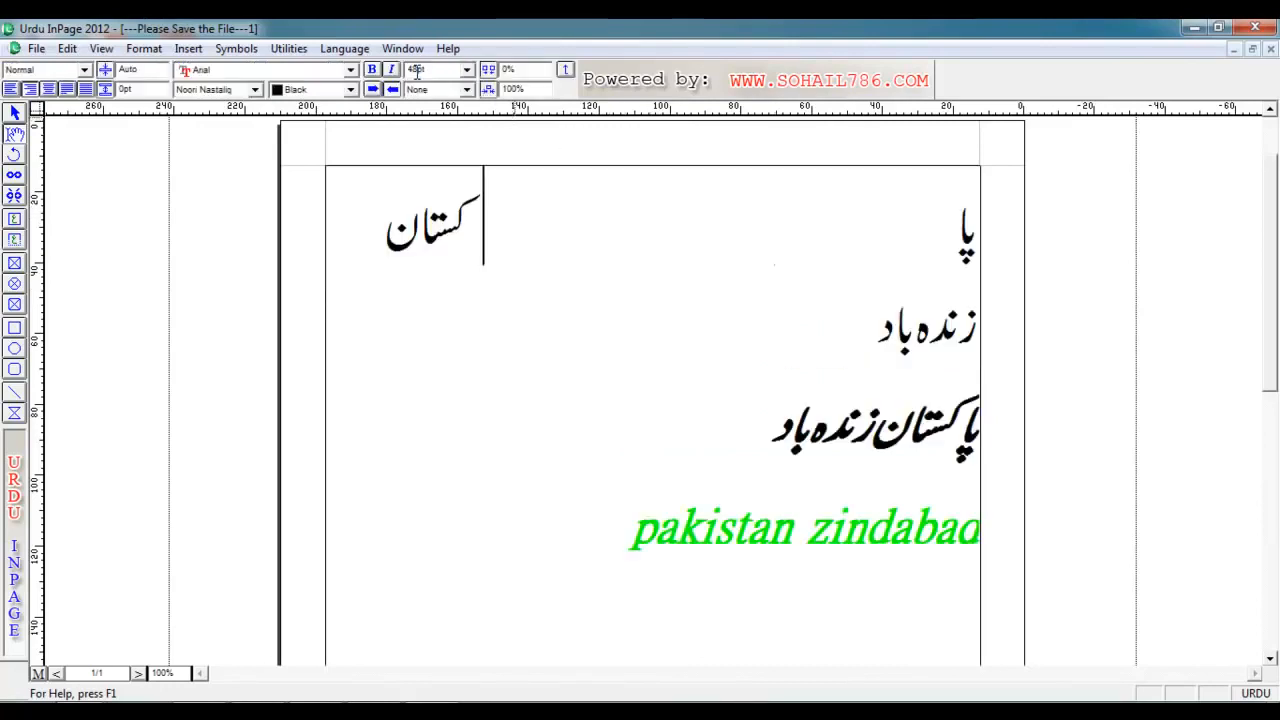
Step: Delete the tabs after پا in the first Urdu line and clear all of that line's tab stops
key(BackSpace)
key(BackSpace)
key(BackSpace)
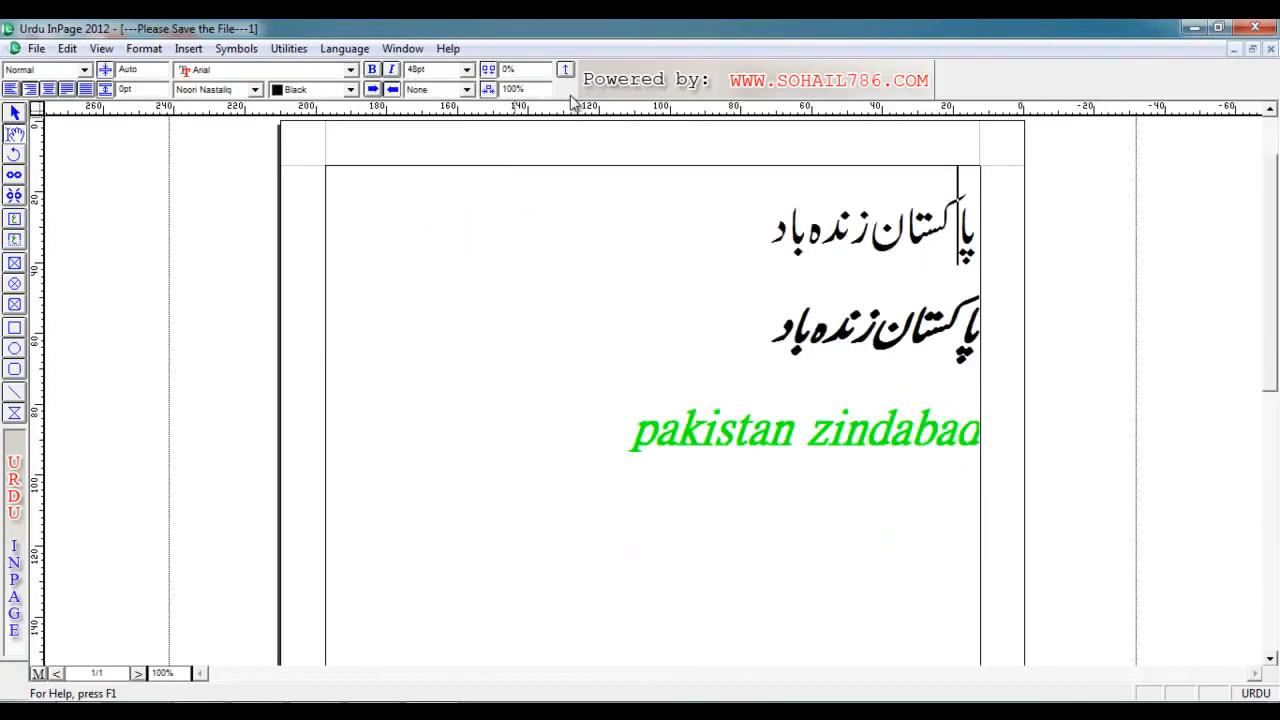
click(567, 70)
drag(775, 191, 1000, 246)
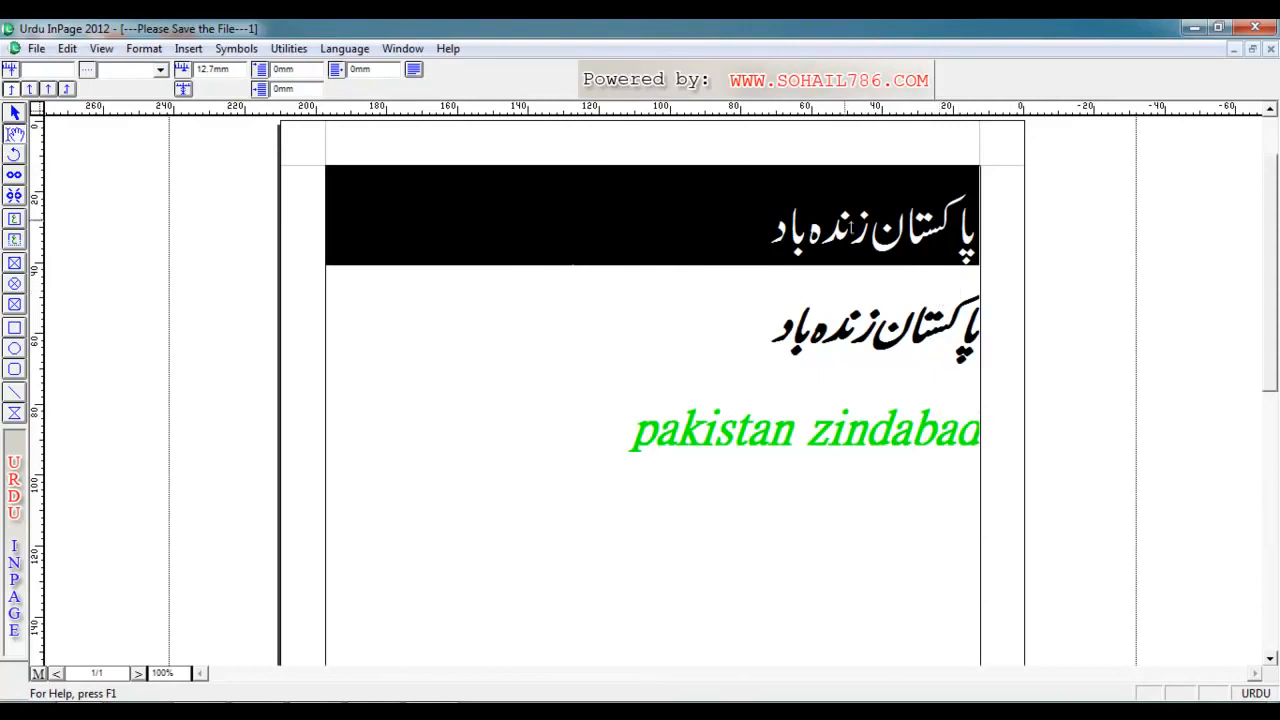
click(414, 71)
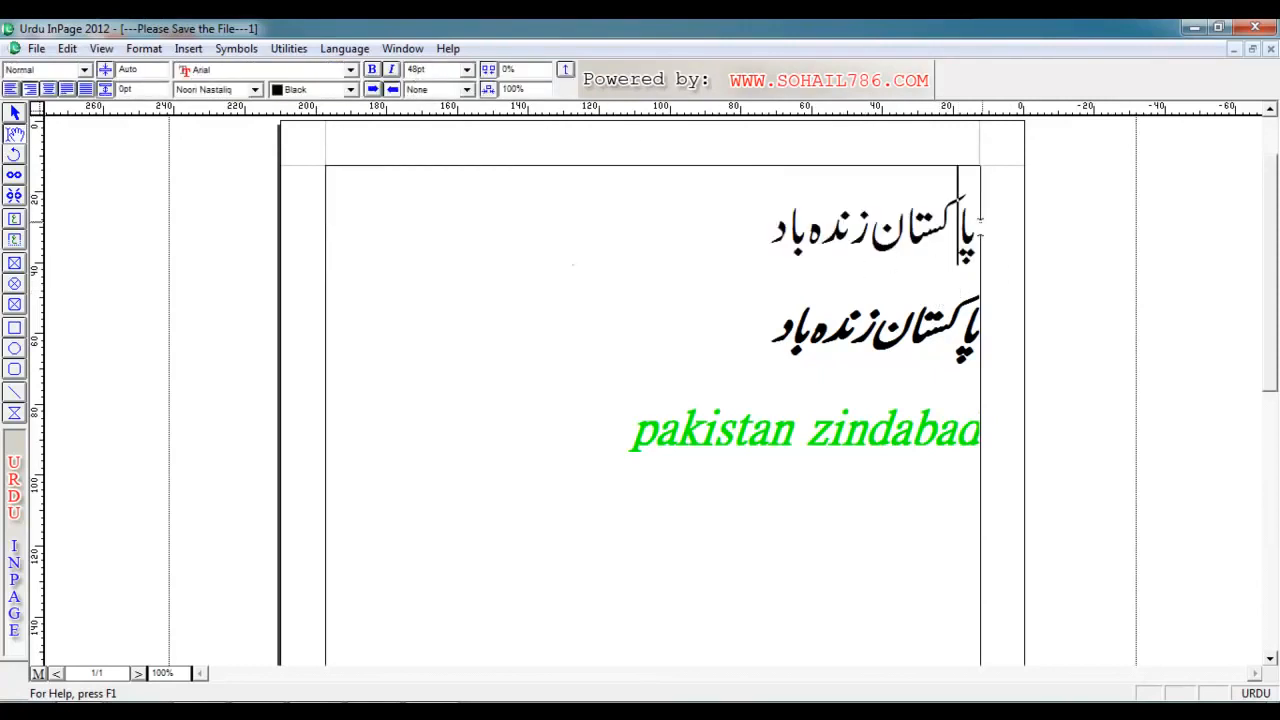
Step: Insert two default tabs at the start of the first Urdu line, before پاکستان
key(Tab)
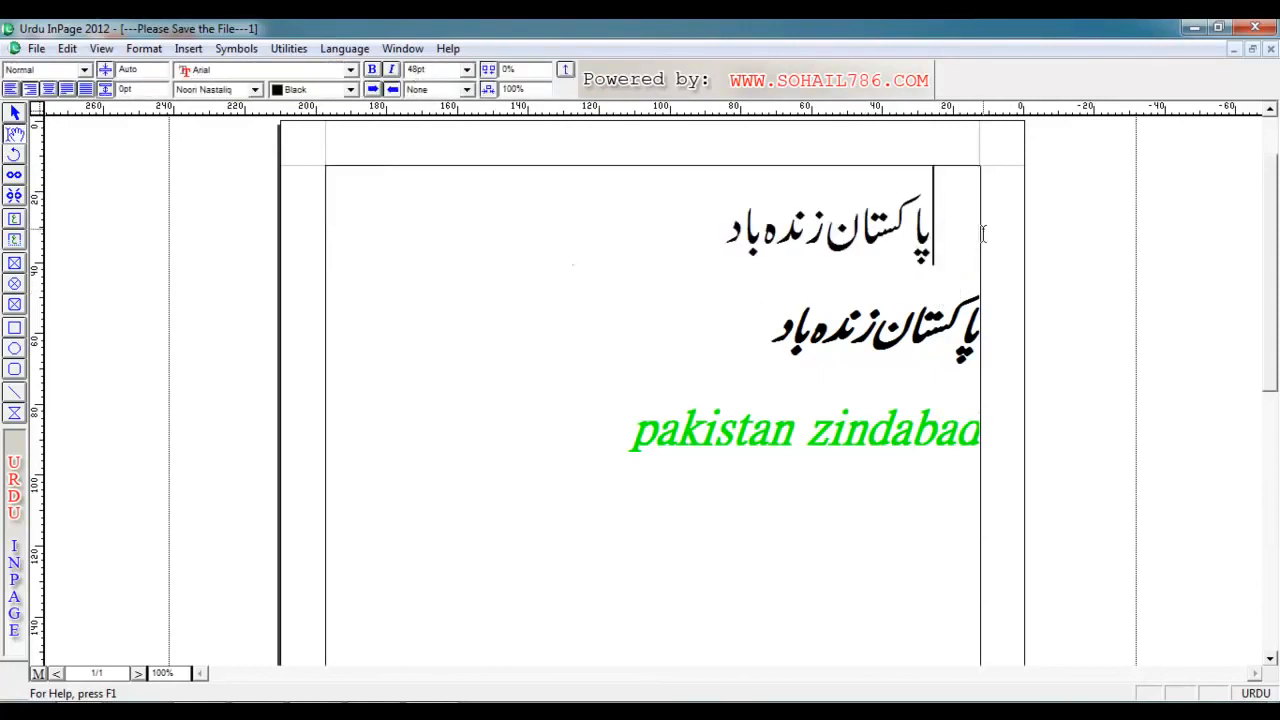
key(Tab)
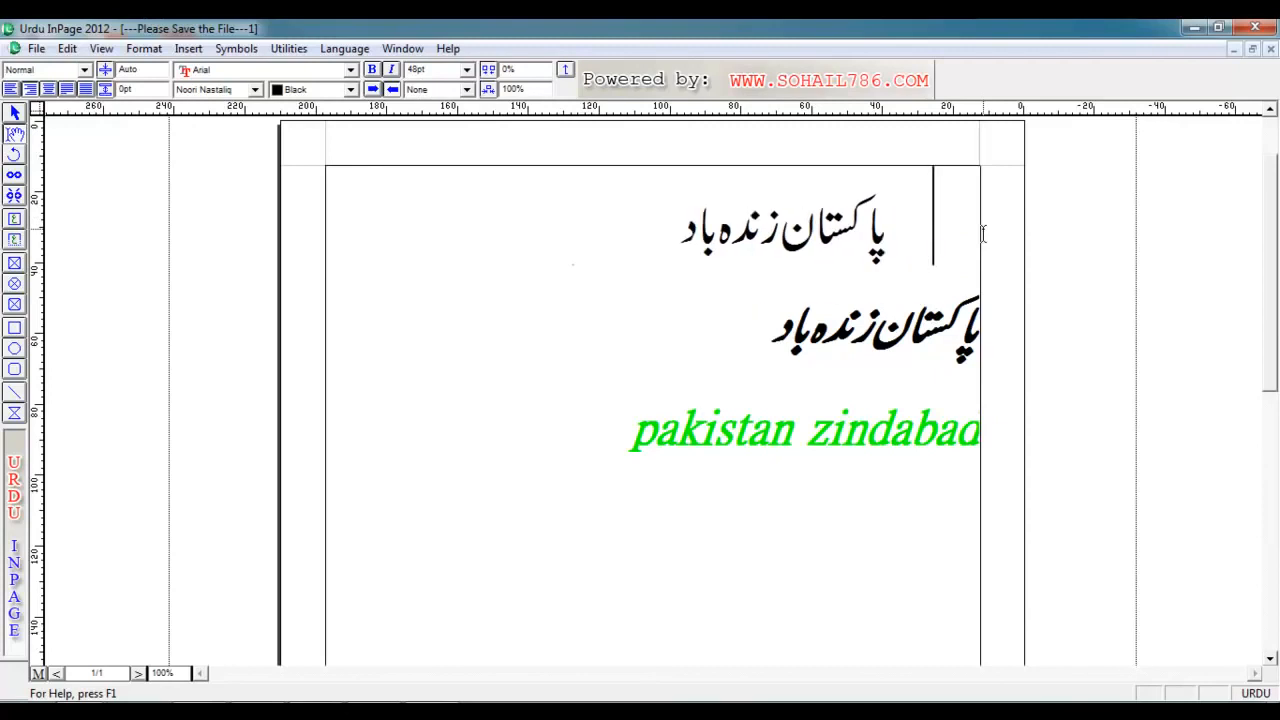